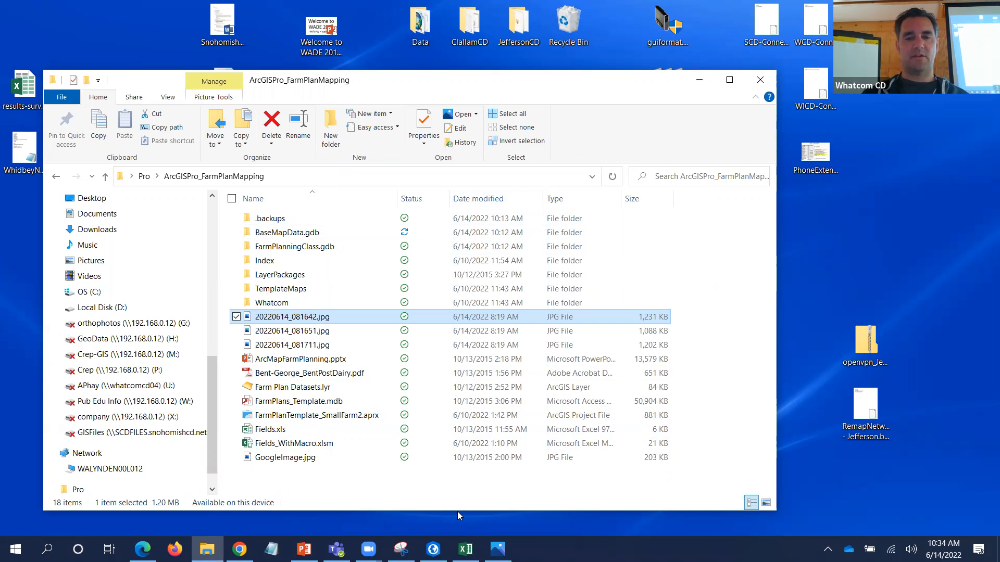
- View photos 20220614_081651.jpg and 20220614_081642.jpg in Photos, then close the viewer
key("alt+Tab")
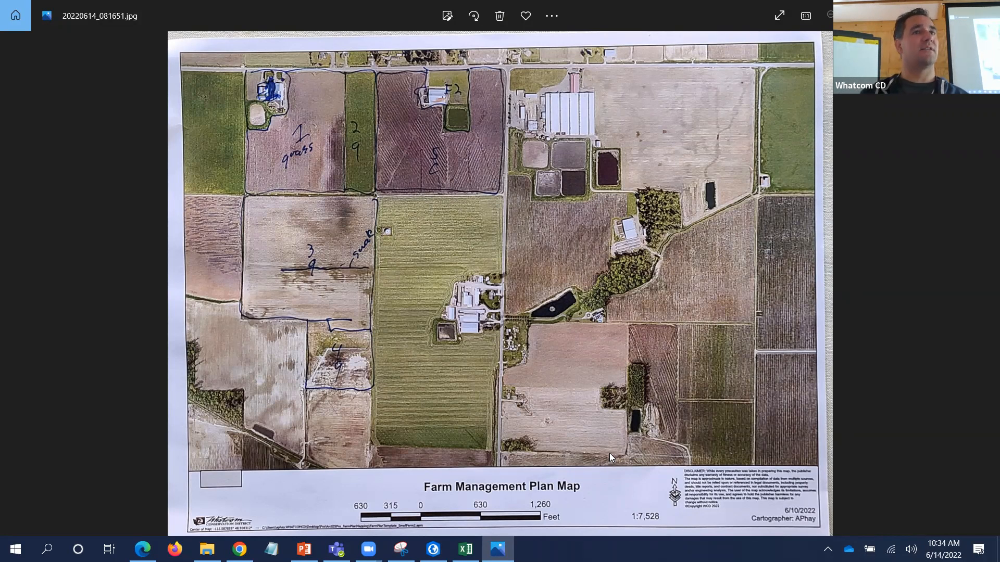
key("Left")
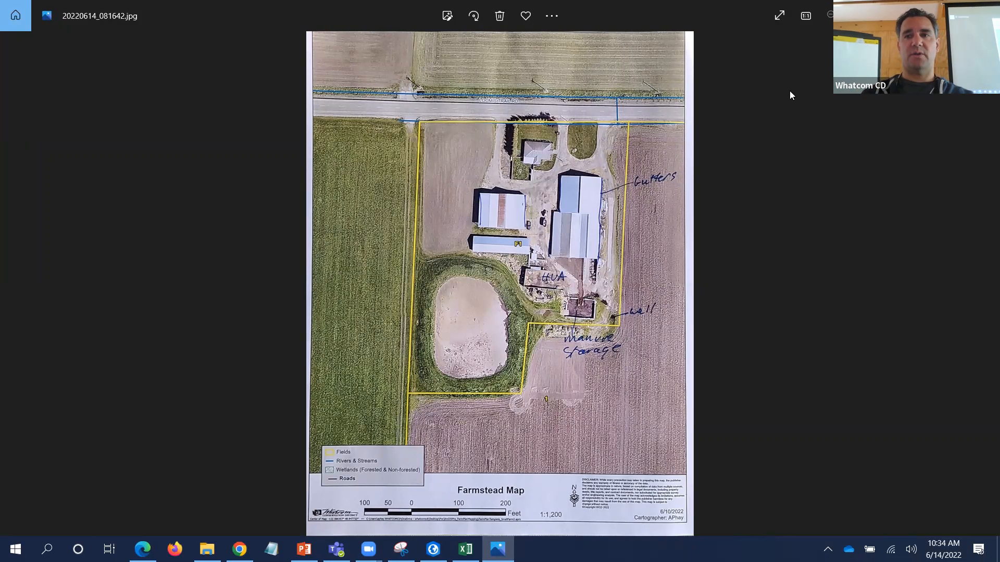
left_click(983, 9)
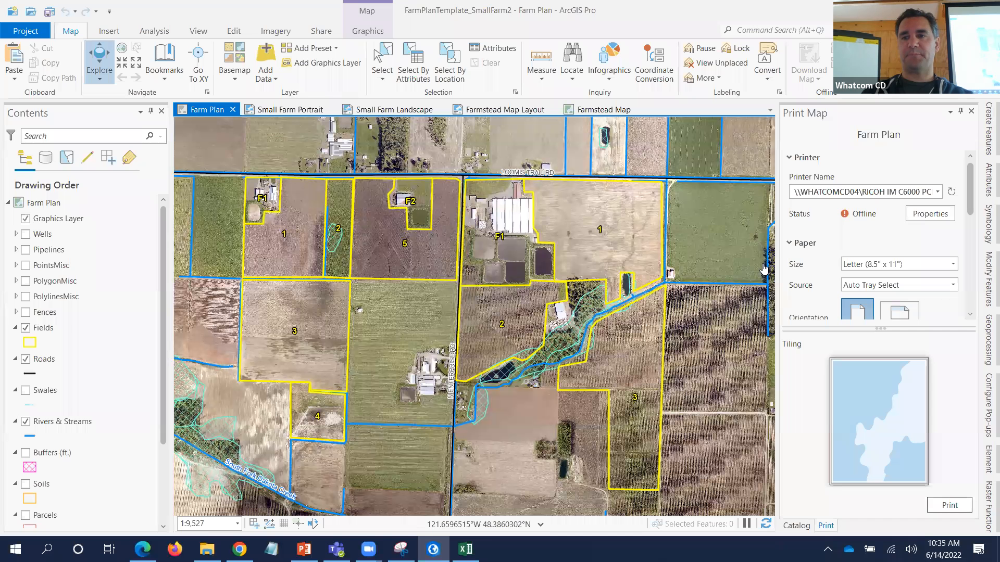
- In the Catalog pane, expand Databases, Servers, Folders and the ArcGISPro_FarmPlanMapping folder
left_click(796, 525)
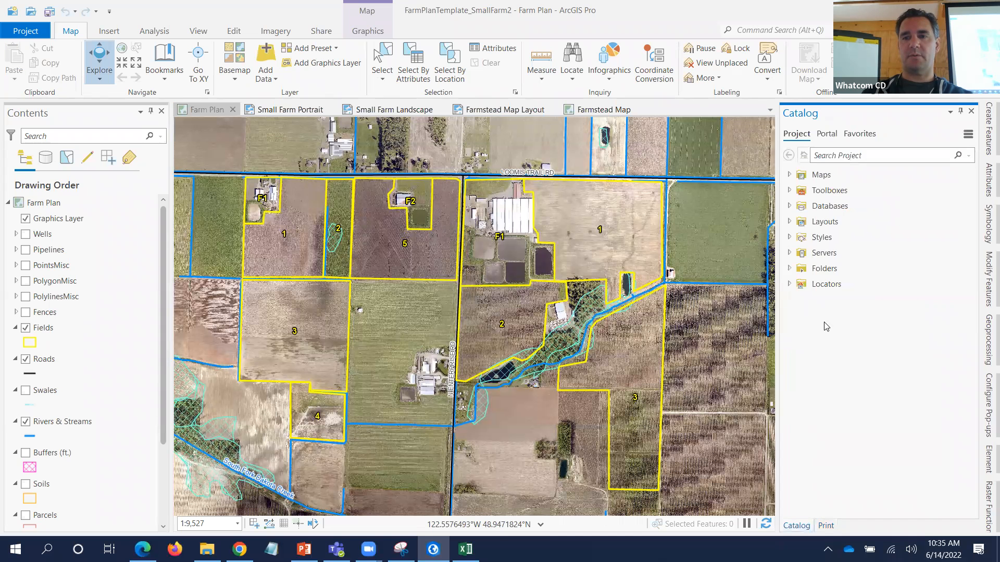
left_click(789, 206)
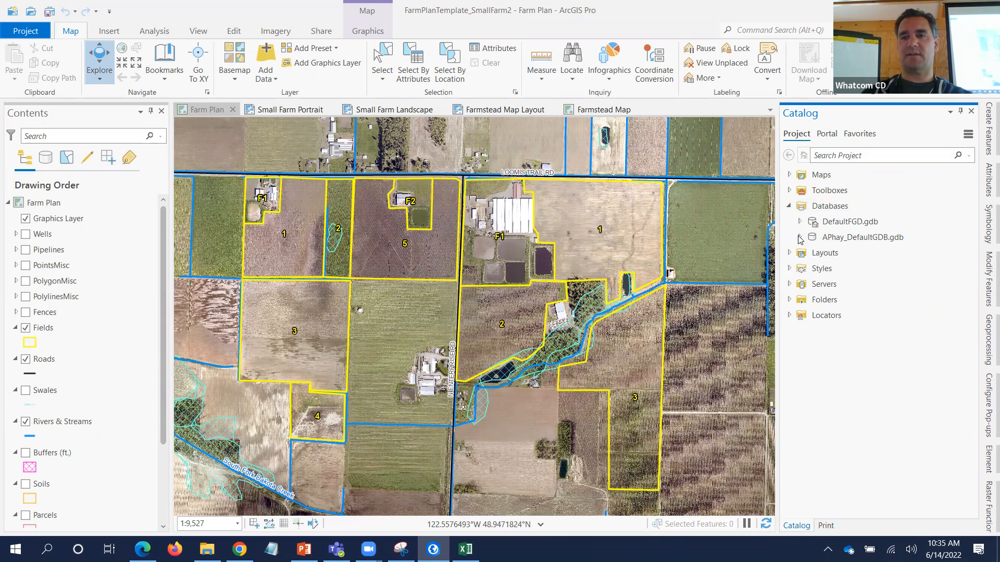
left_click(789, 285)
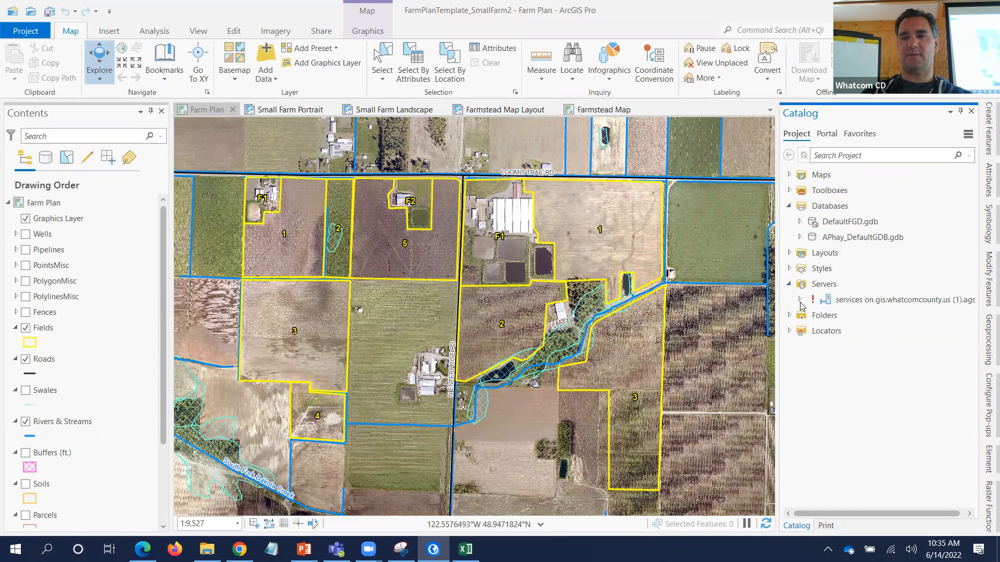
left_click(789, 316)
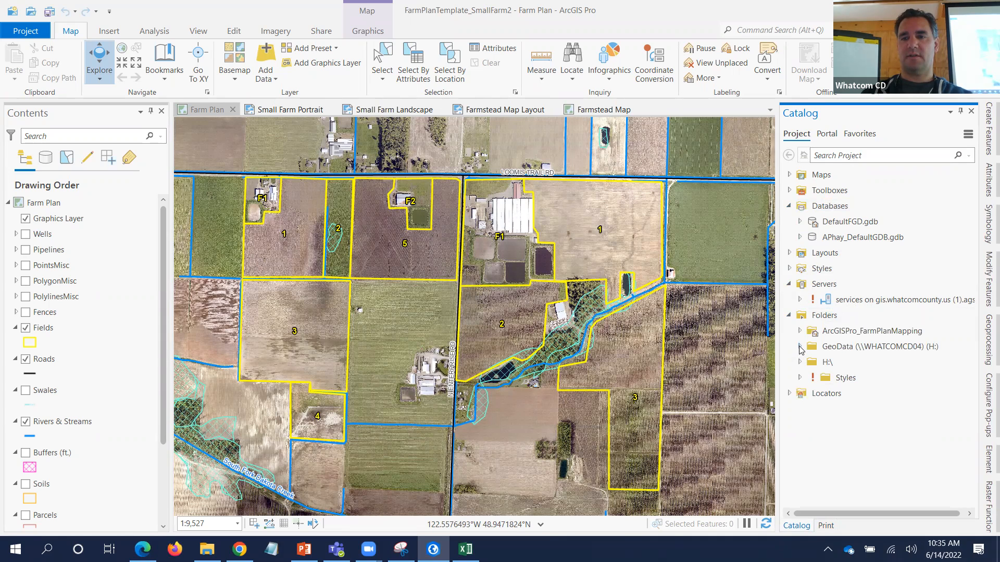
left_click(799, 331)
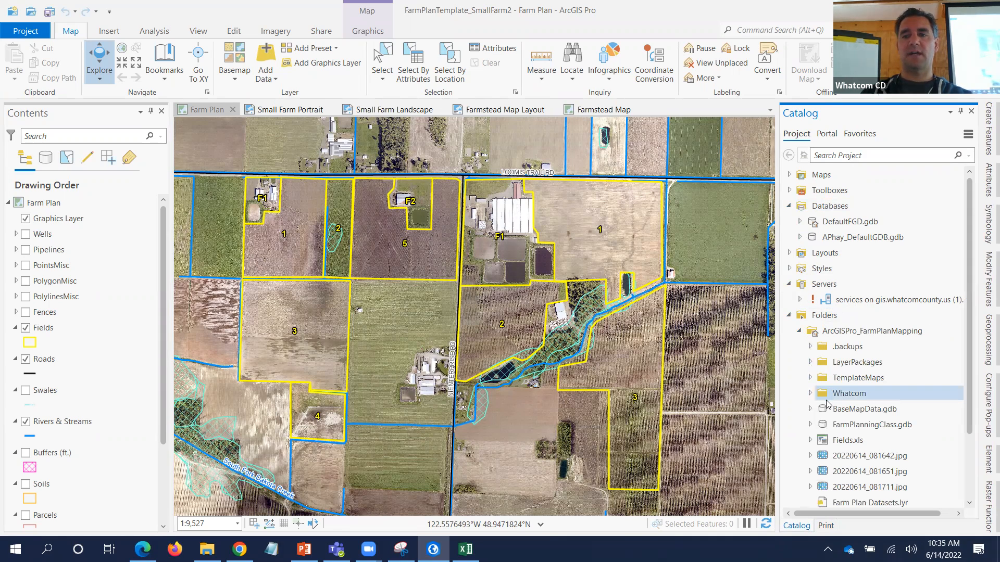
scroll(828, 404, "down", 1)
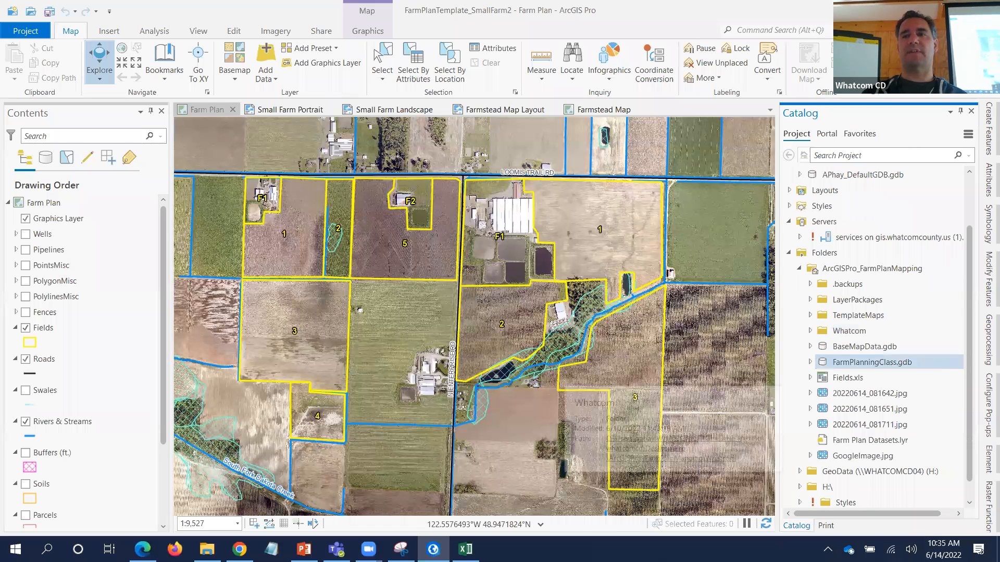
- Minimize ArcGIS Pro and File Explorer to show the Pro folder on the desktop, then return
left_click(925, 10)
left_click(701, 81)
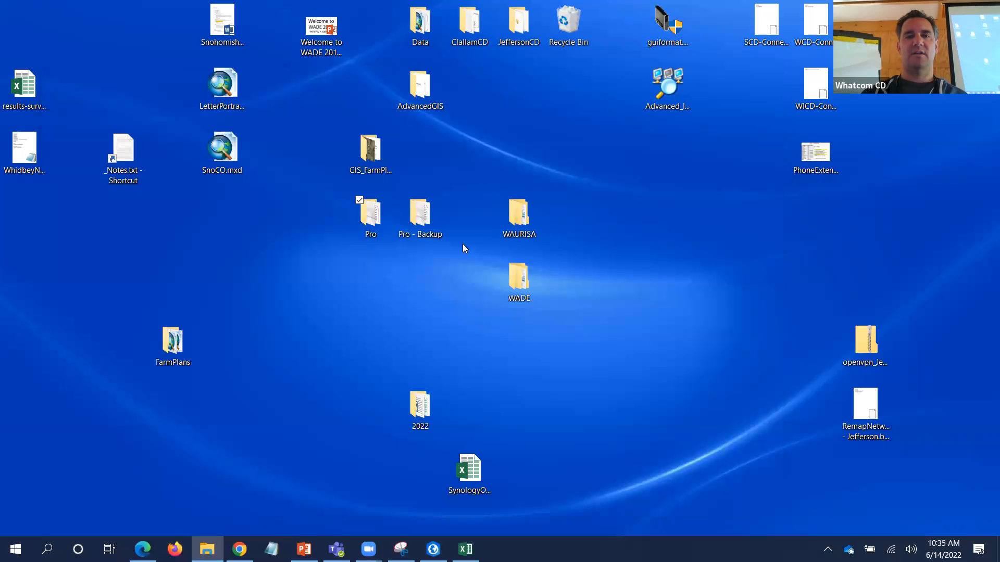
left_click(373, 231)
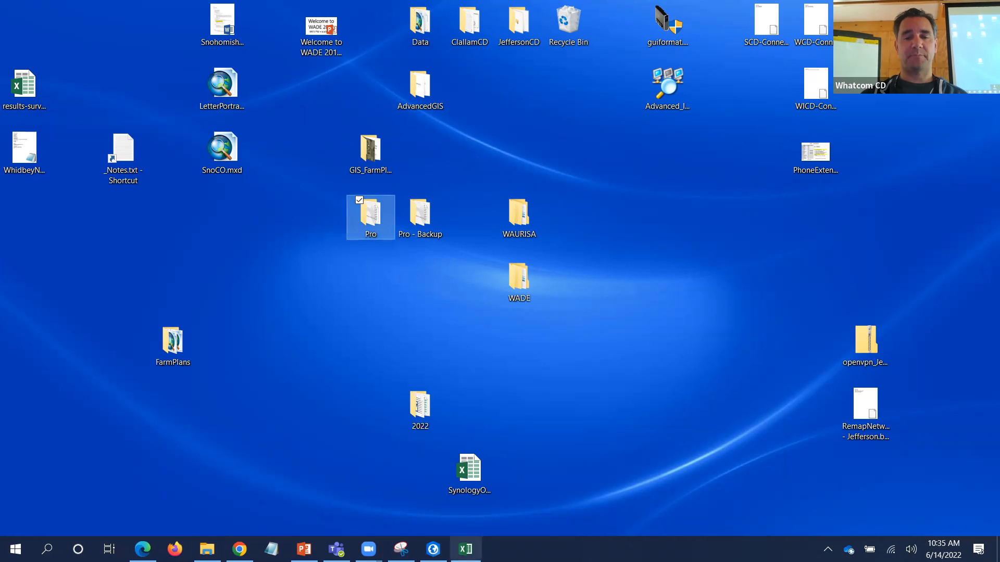
left_click(442, 545)
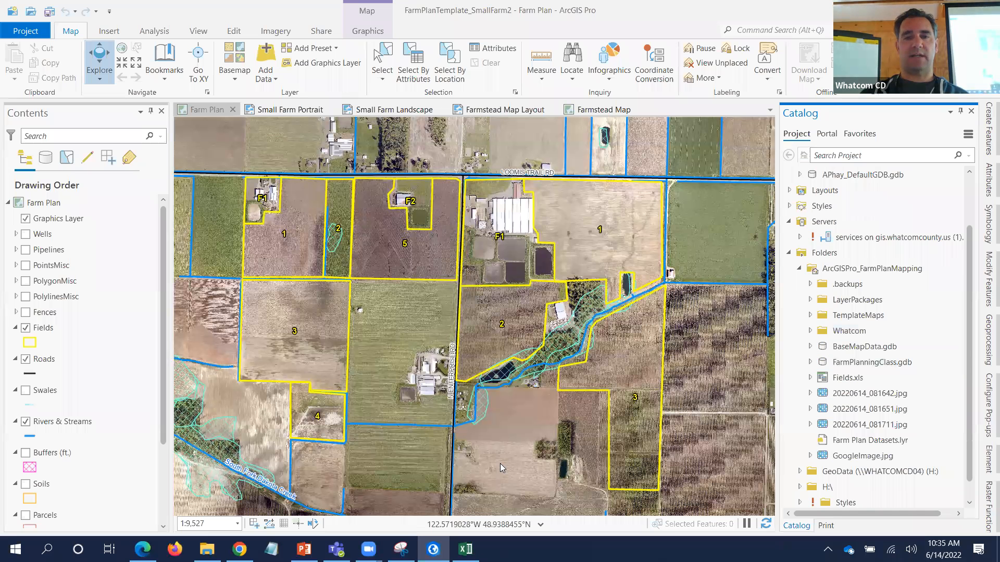
- Expand FarmPlanningClass.gdb and its FarmPlanDatasets feature dataset to list the feature classes
left_click(810, 362)
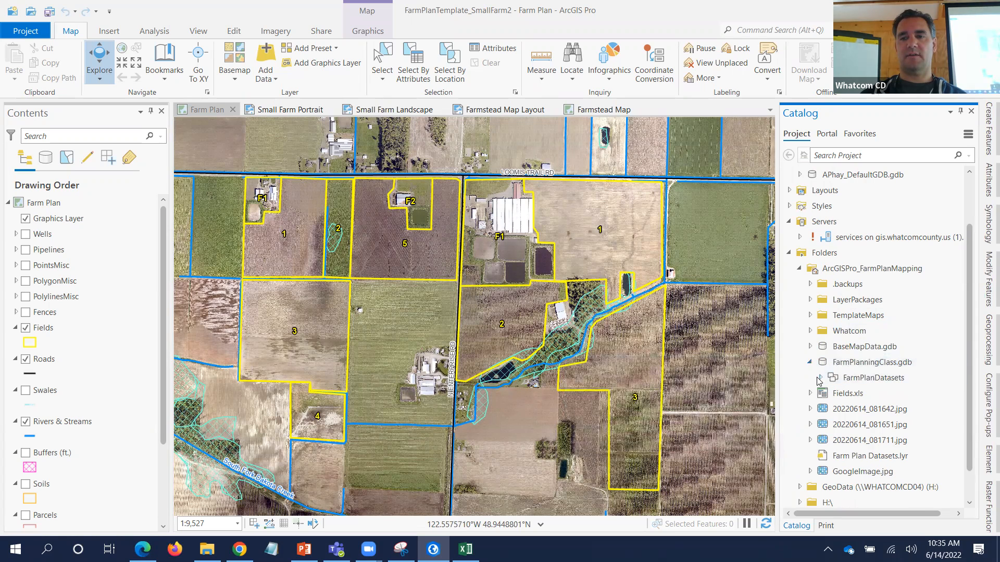
left_click(821, 377)
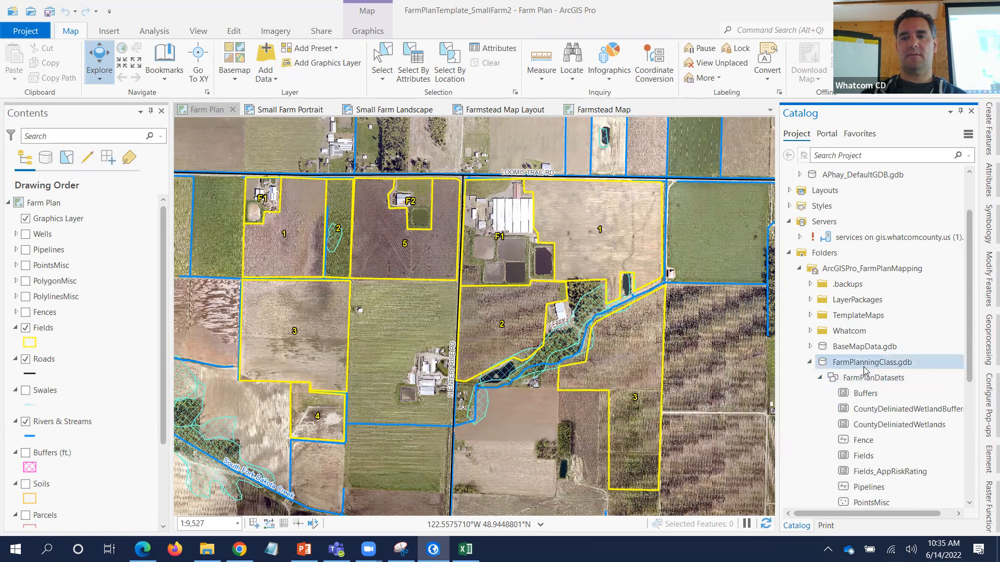
scroll(864, 370, "down", 2)
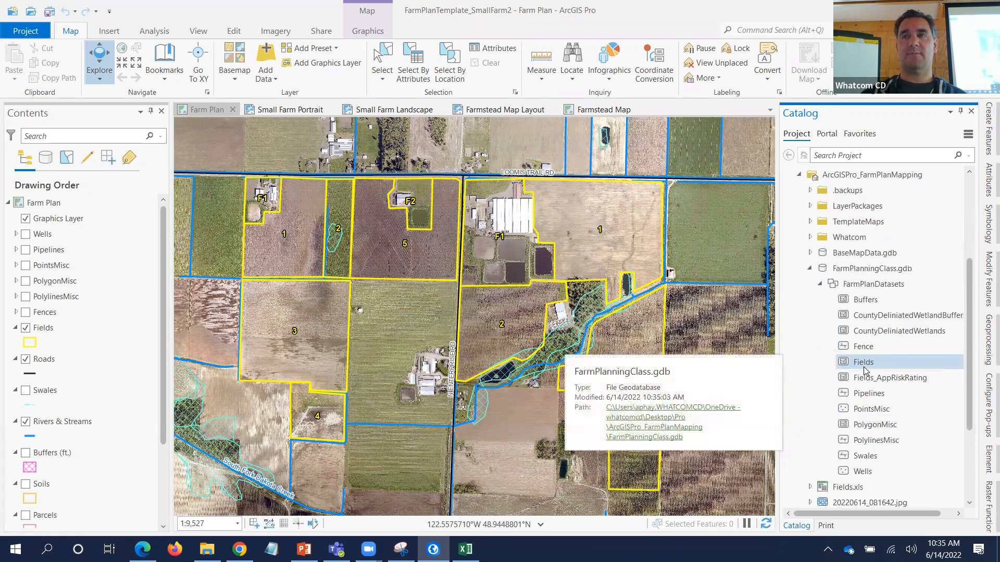
scroll(863, 371, "down", 1)
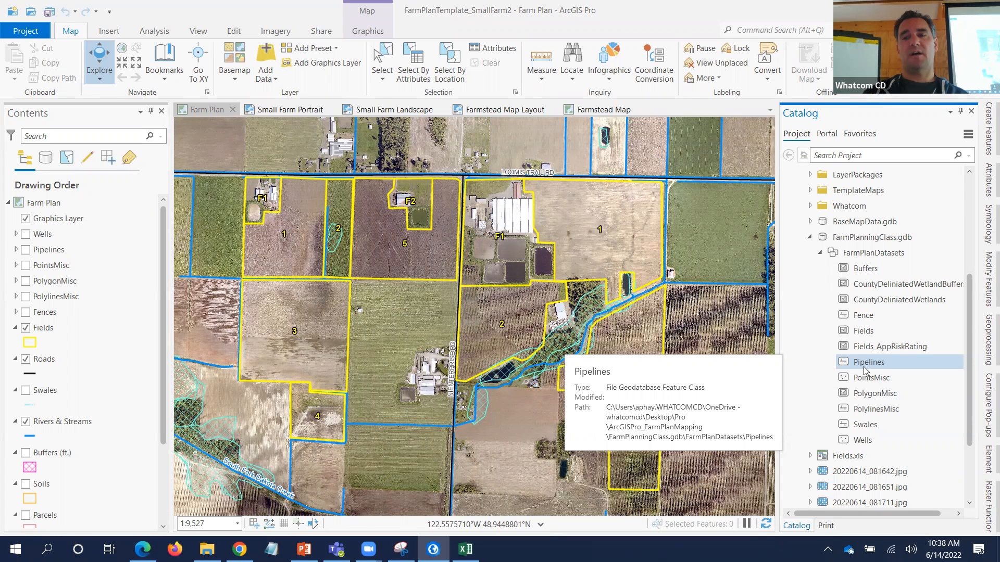
left_click(868, 331)
left_click(871, 346)
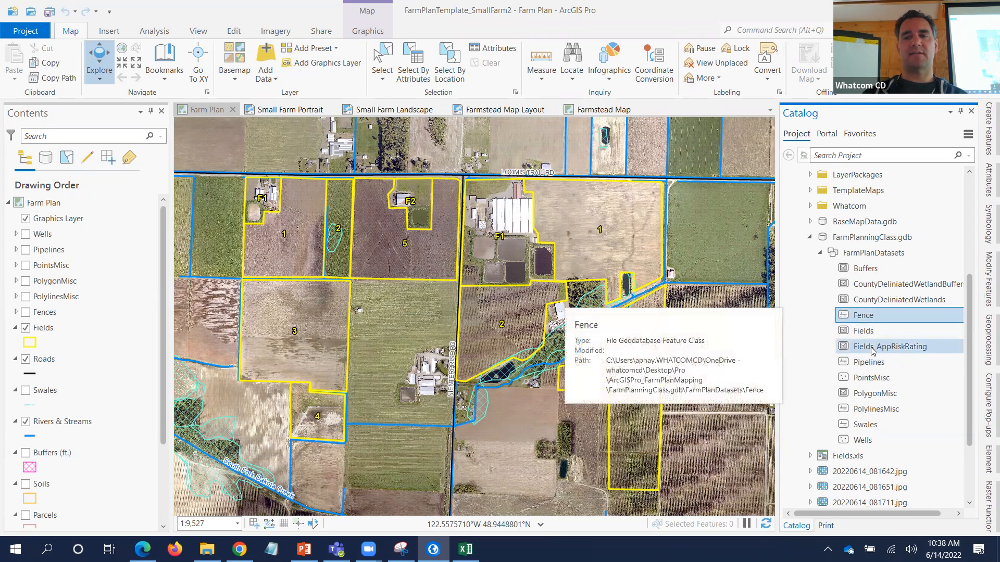
left_click(876, 377)
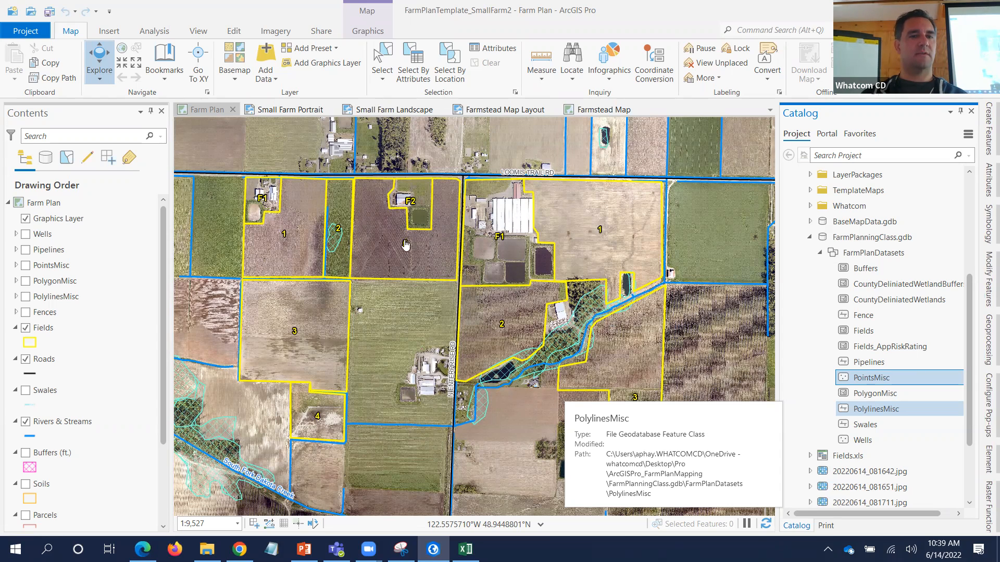
left_click(16, 265)
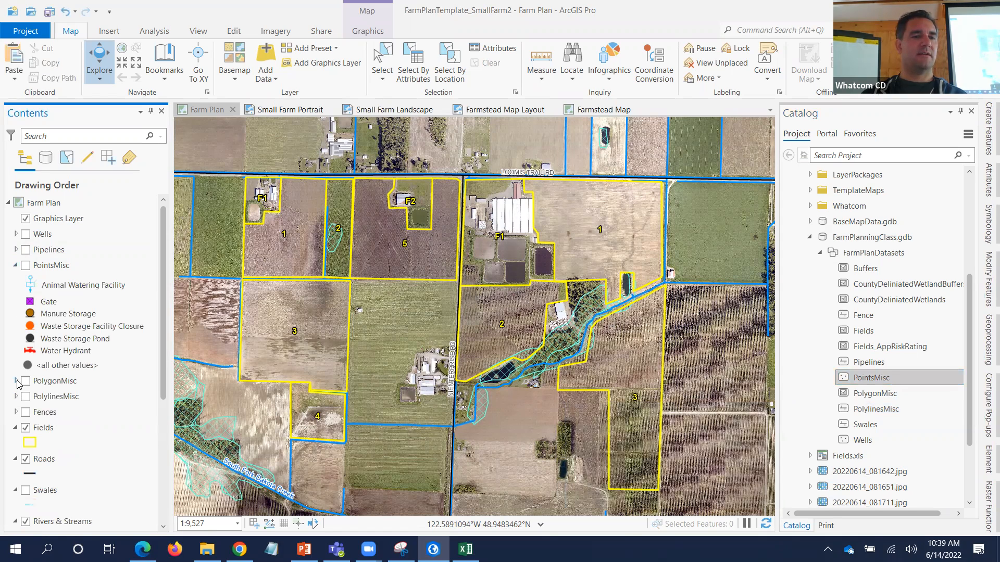
left_click(16, 382)
left_click(21, 443)
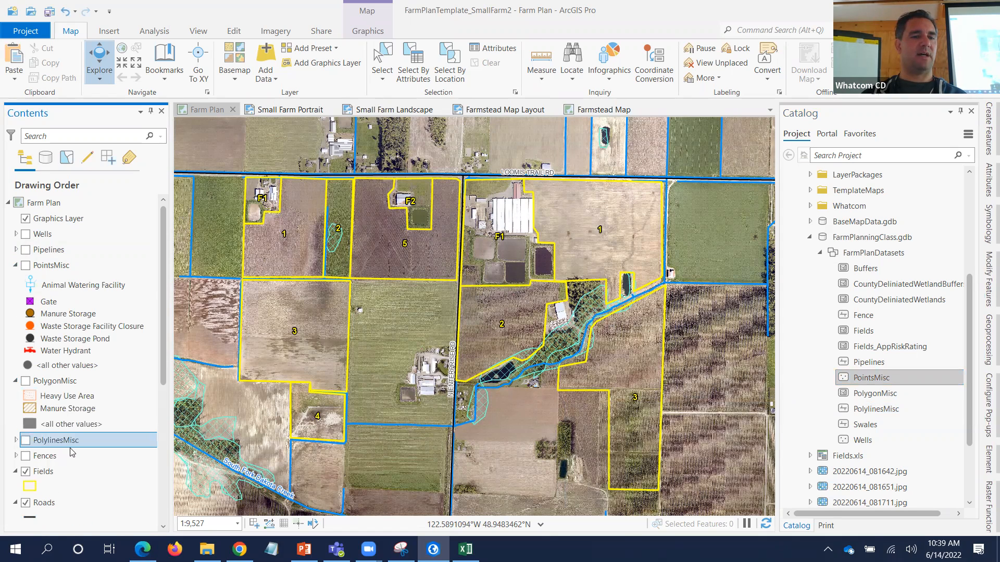
left_click(16, 440)
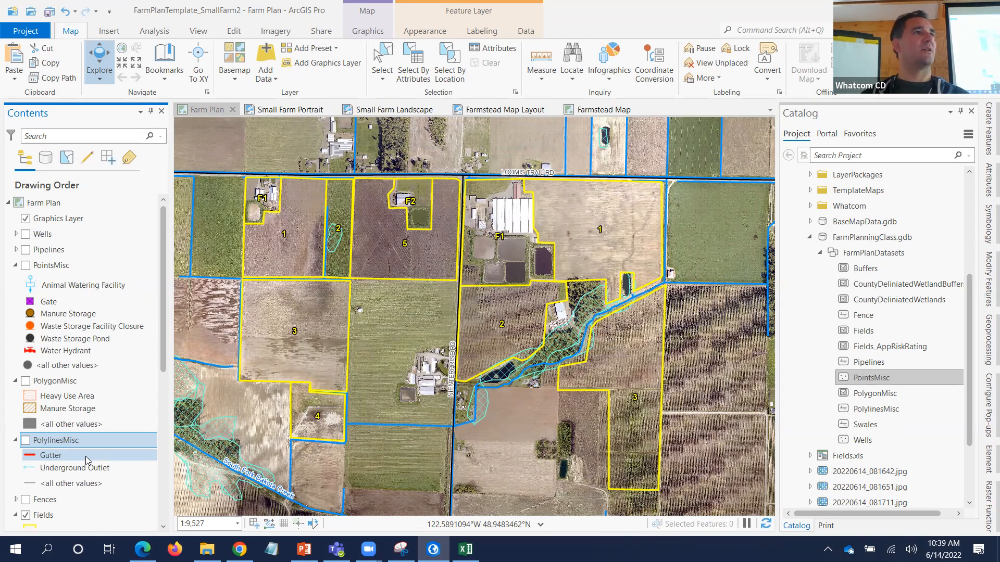
left_click(15, 266)
left_click(16, 281)
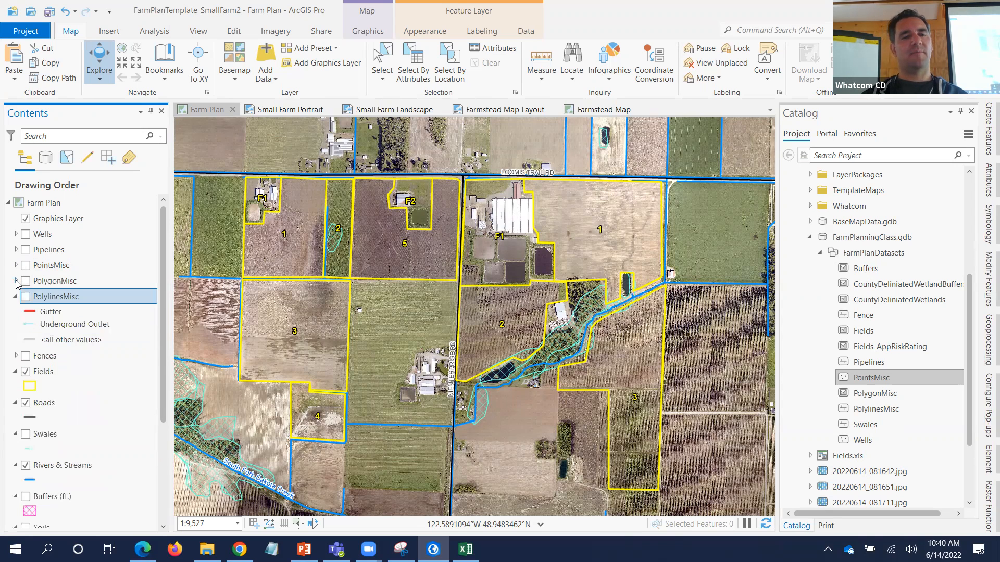
left_click(16, 297)
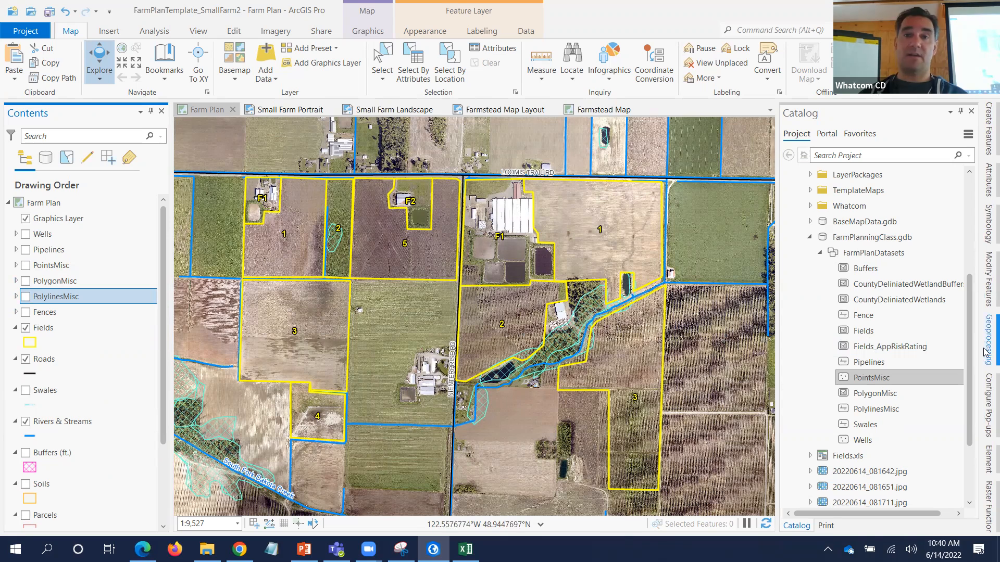
left_click(64, 333)
- Open the Fields layer's attribute table from its Contents context menu
right_click(62, 331)
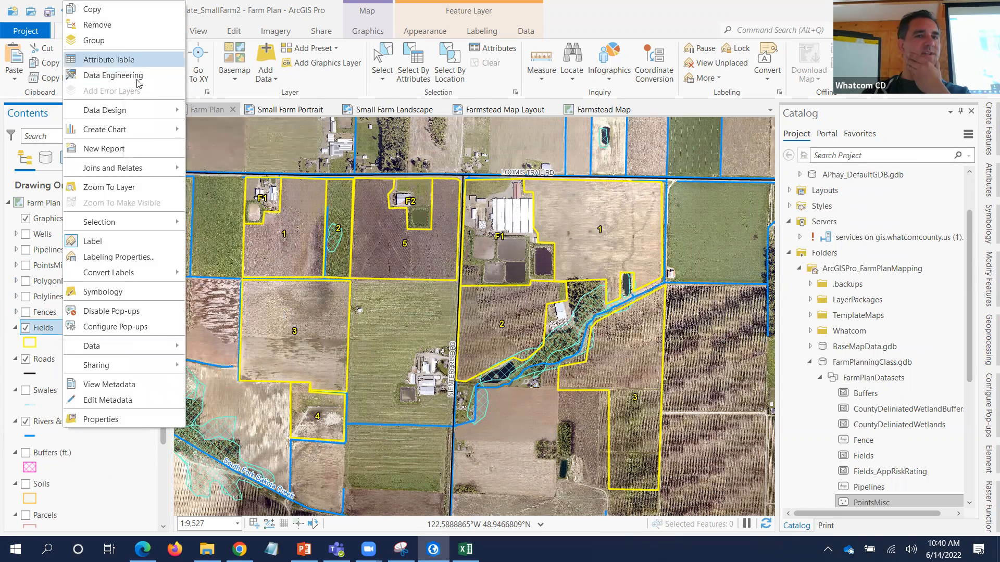
left_click(106, 60)
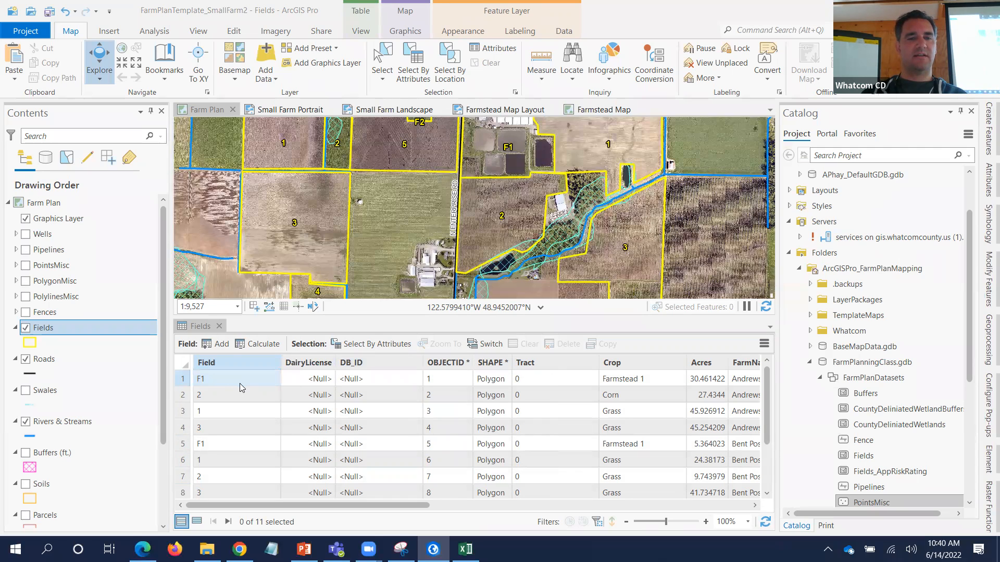
left_click(223, 364)
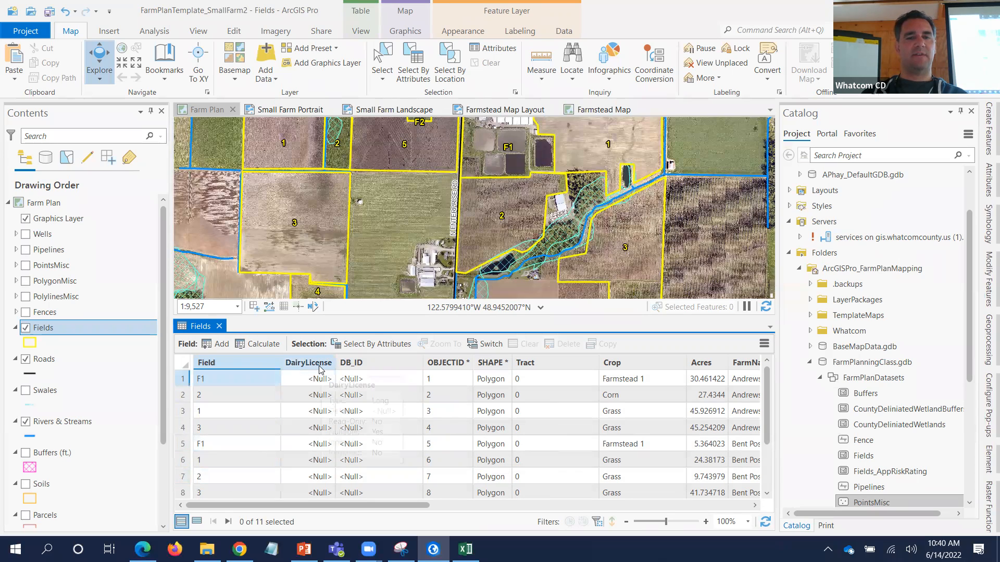
left_click(382, 378)
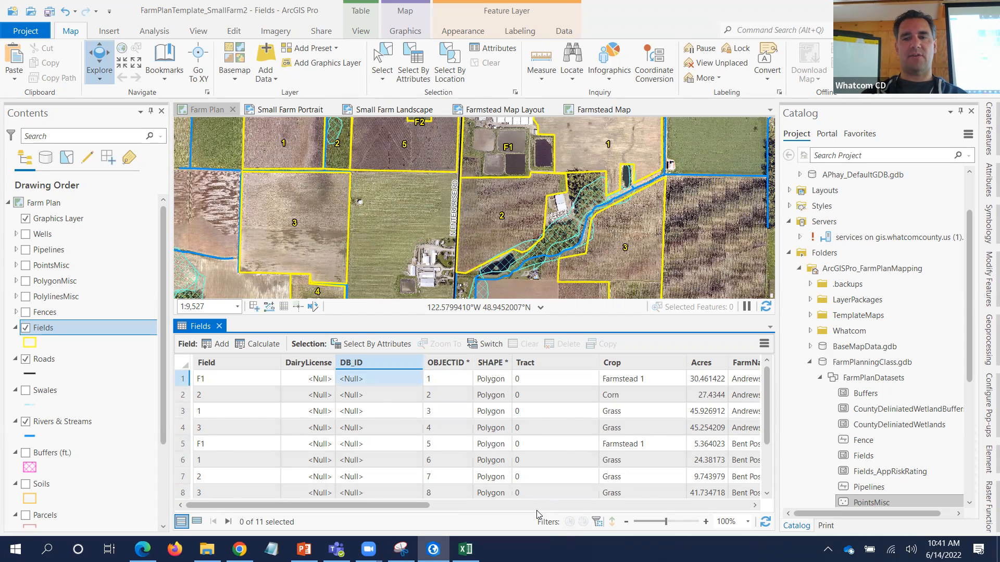
- Scroll the Fields table right to reveal Tract through created_date and highlight row 4's Owner
scroll(538, 514, "right", 3)
left_click_drag(434, 506, 511, 515)
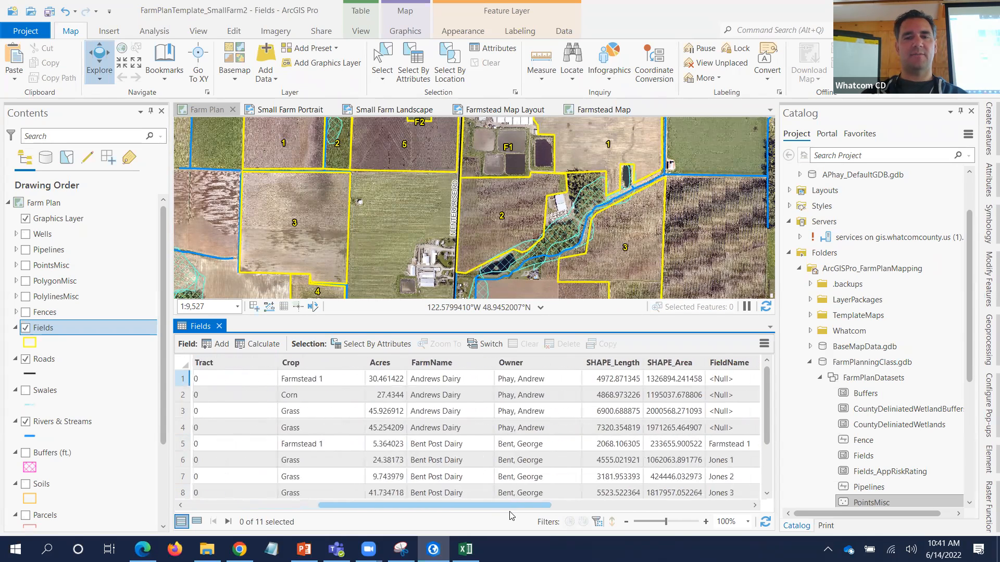
left_click(531, 430)
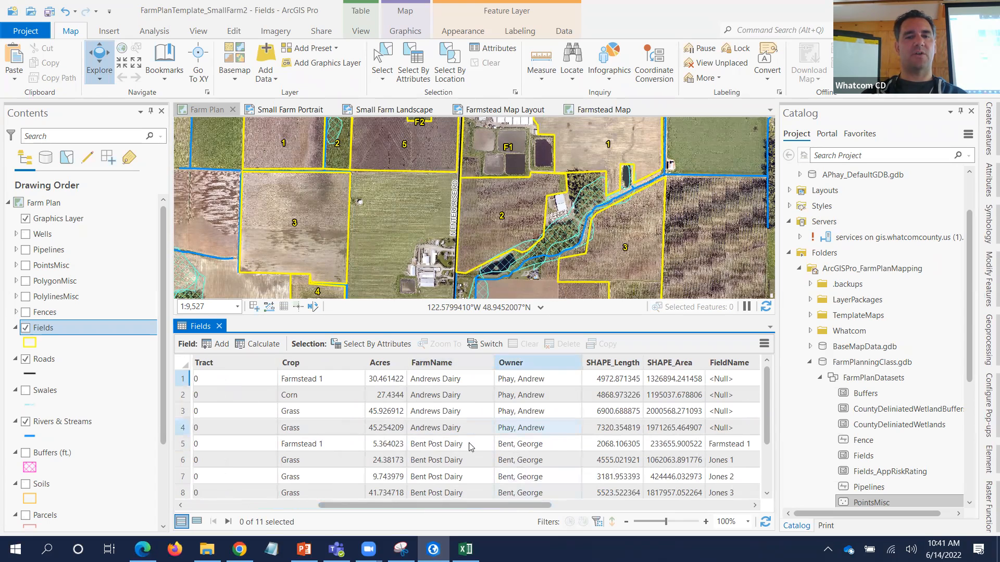
left_click_drag(412, 505, 567, 520)
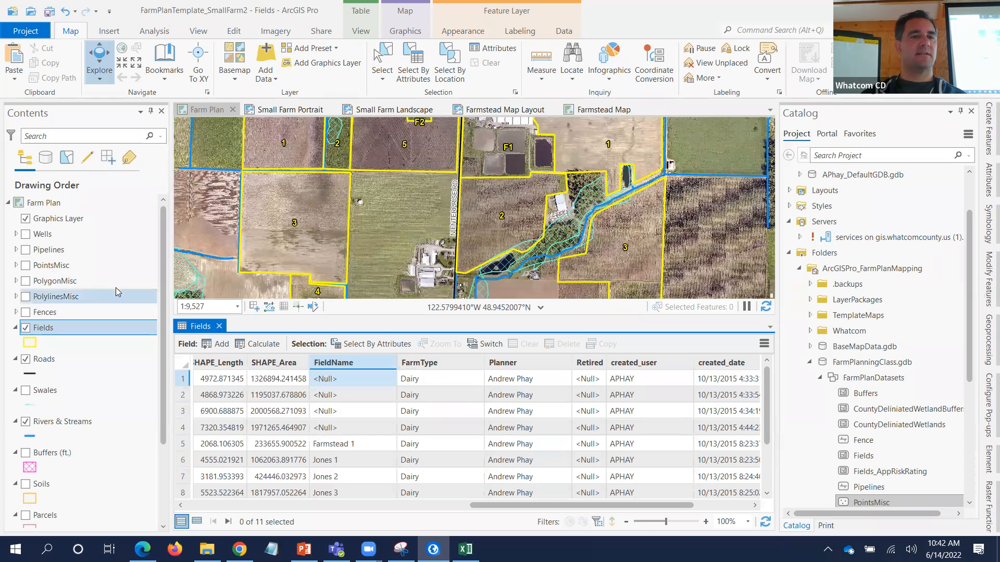
- Open the Wells attribute table and scroll it right to show FarmName, Owner and Retired
right_click(50, 235)
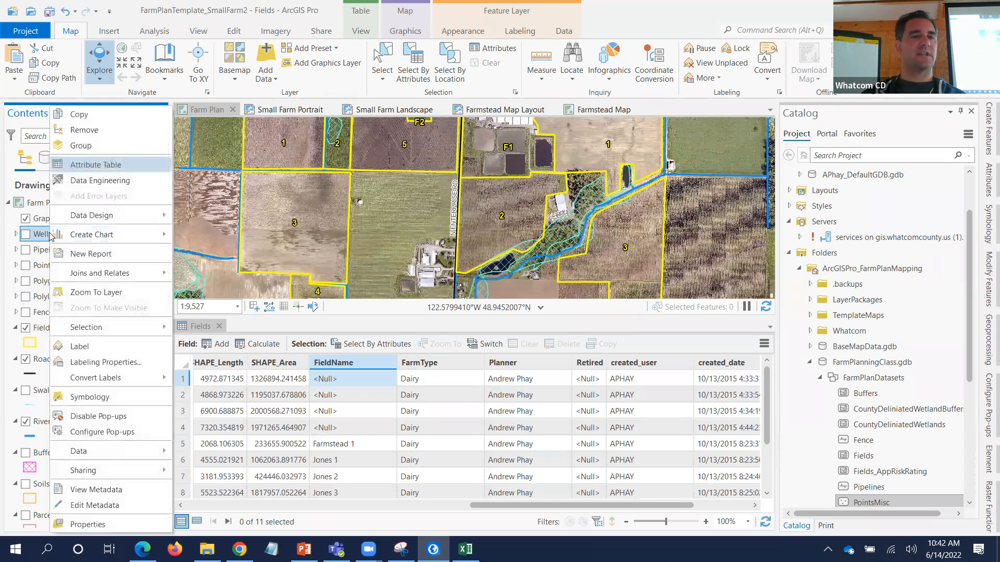
left_click(74, 165)
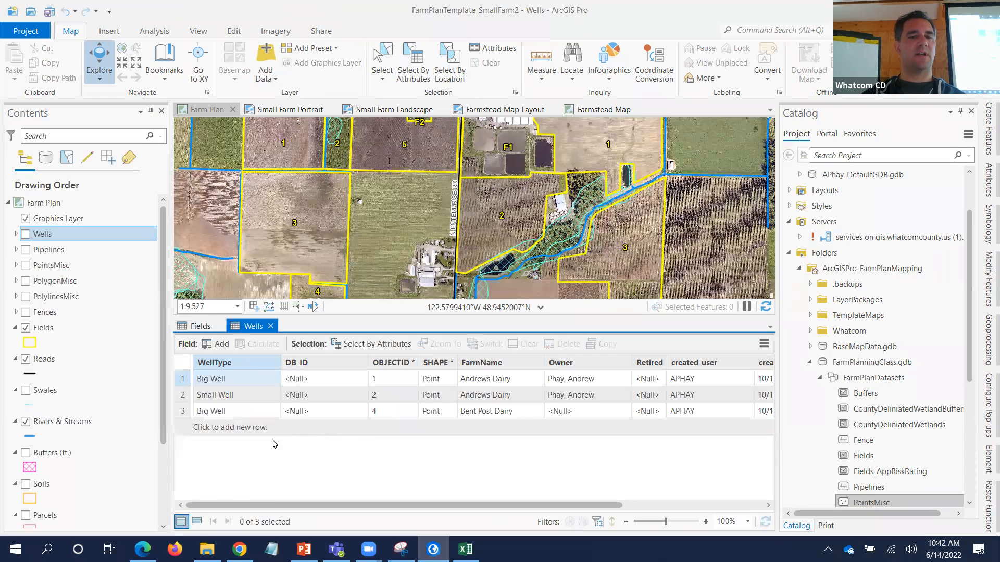
left_click(318, 382)
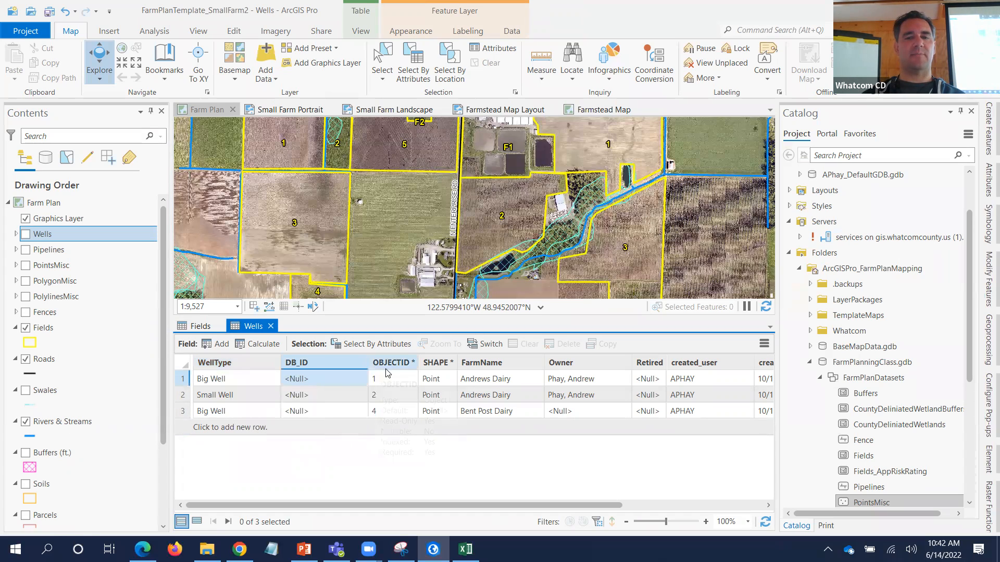
left_click_drag(448, 503, 563, 517)
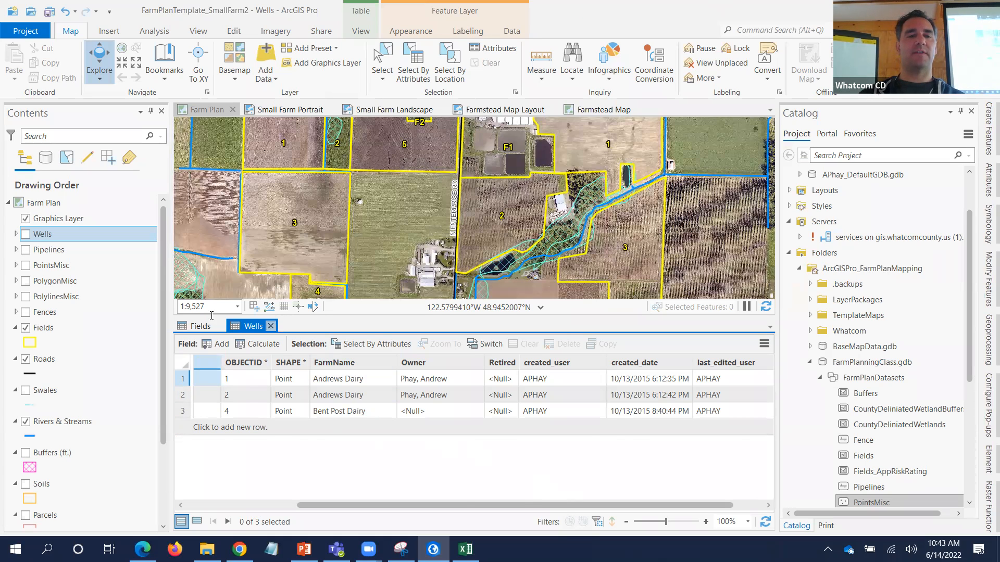
- Close the Wells table and point out the PointsMisc, Fences, Swales and Buffers (ft.) layers
left_click(272, 326)
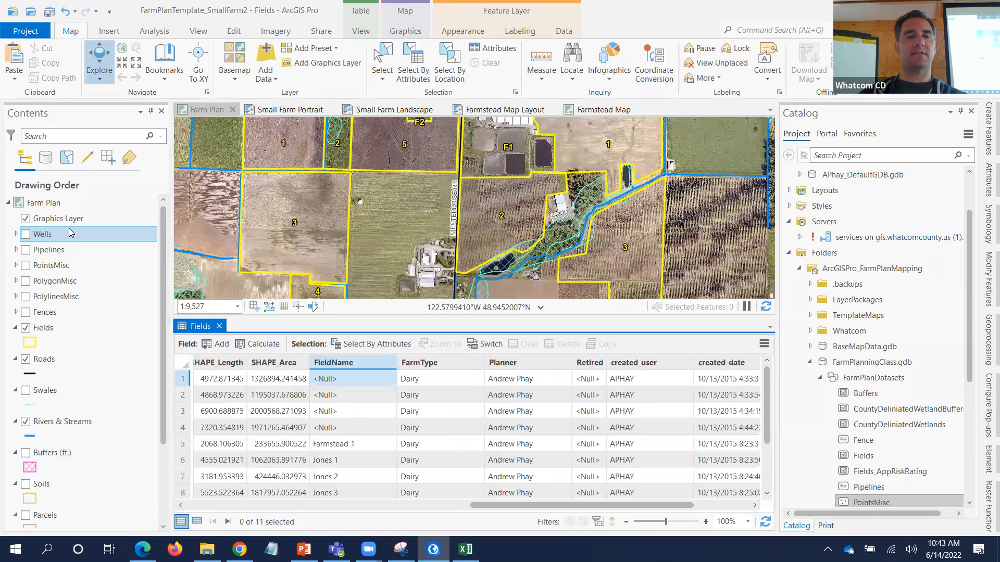
left_click(42, 266)
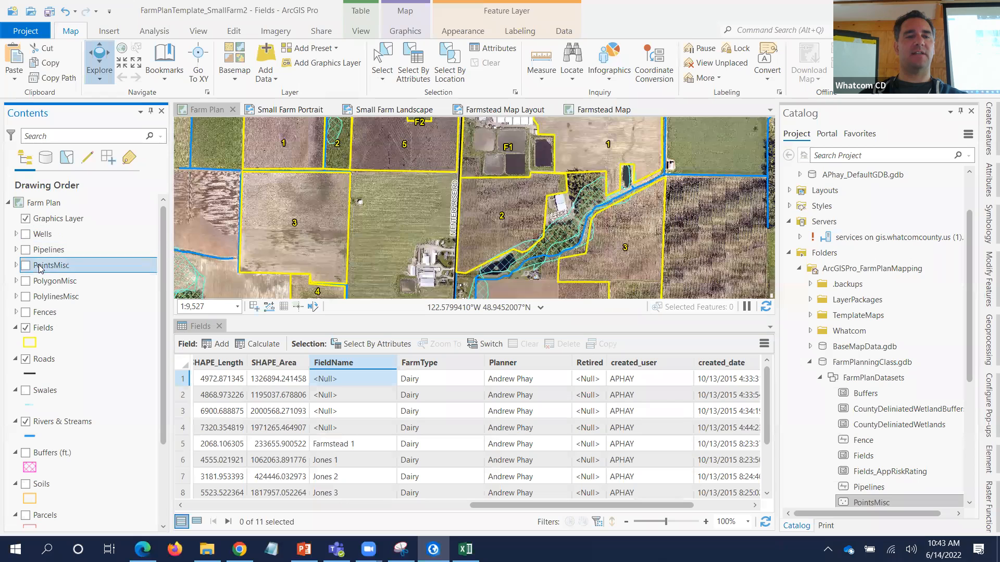
left_click(39, 312)
left_click(51, 395)
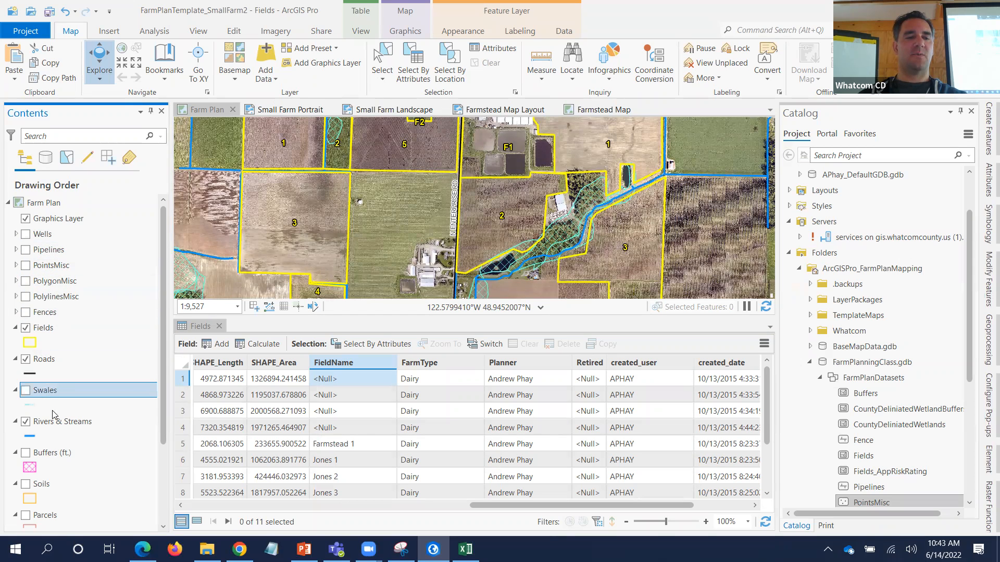
left_click(57, 458)
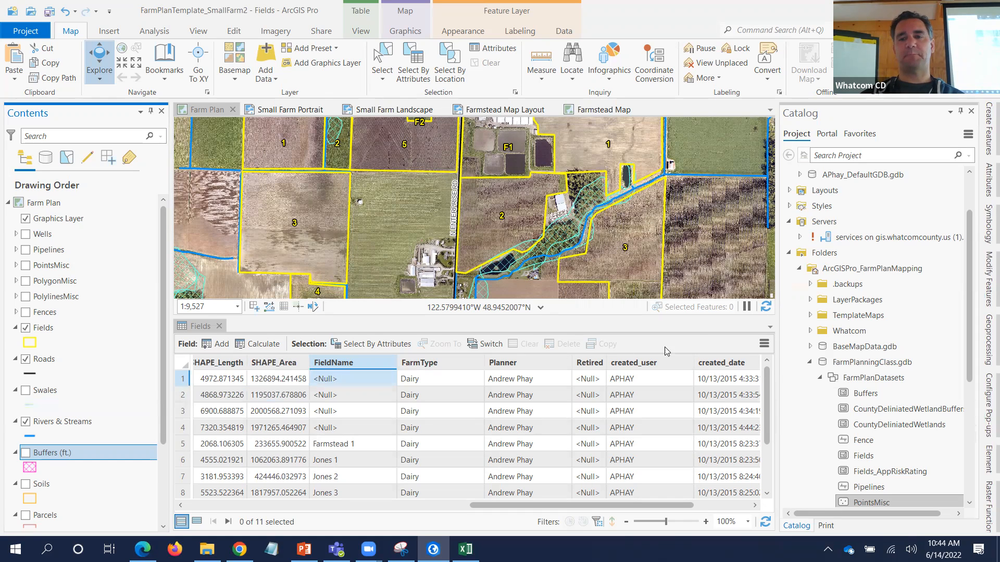
- Close the Fields attribute table so the map fills the view
left_click(219, 326)
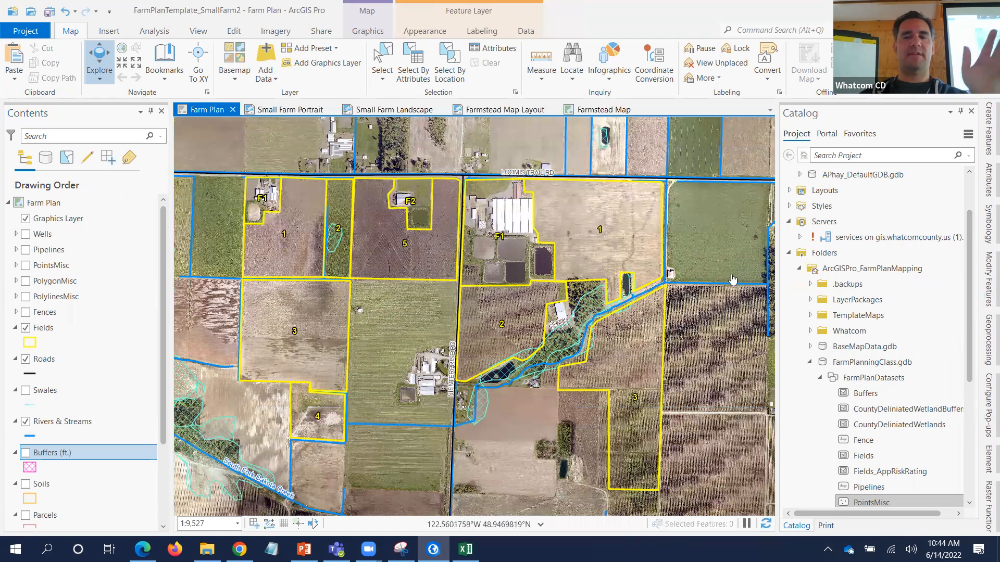
mouse_move(884, 308)
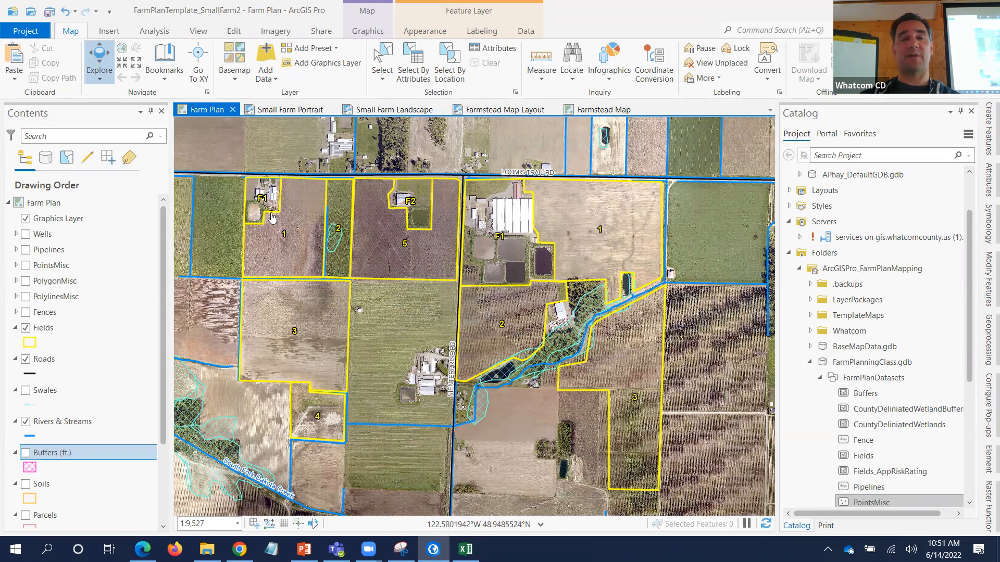
- In Fields Layer Properties, start a new Definition Query clause on the FarmName field
double_click(78, 325)
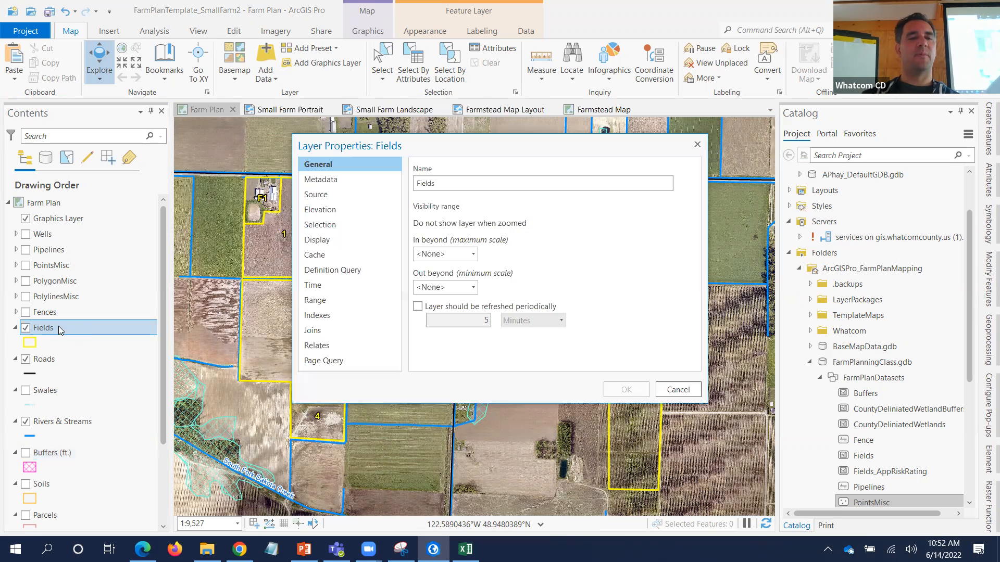
left_click(358, 274)
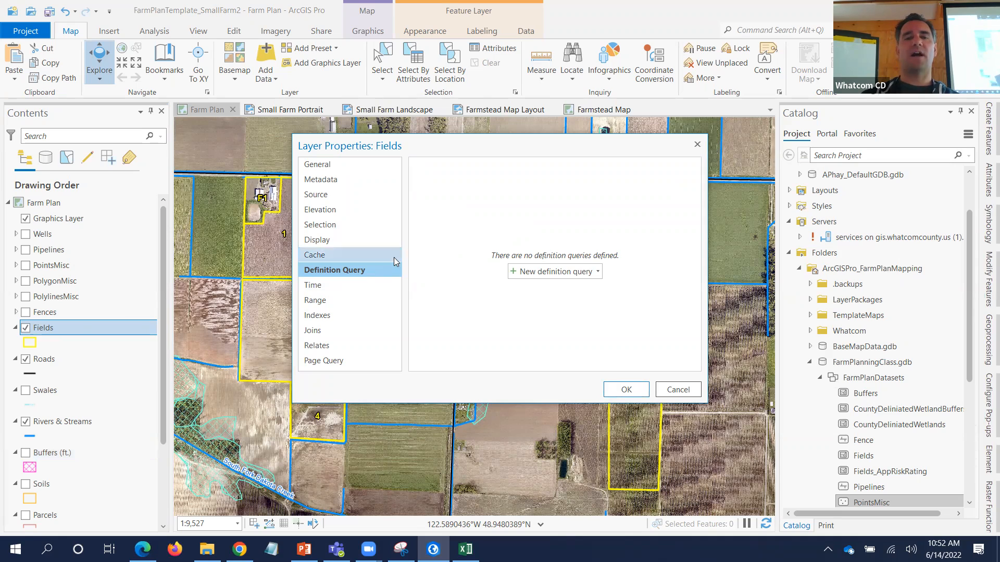
left_click(596, 276)
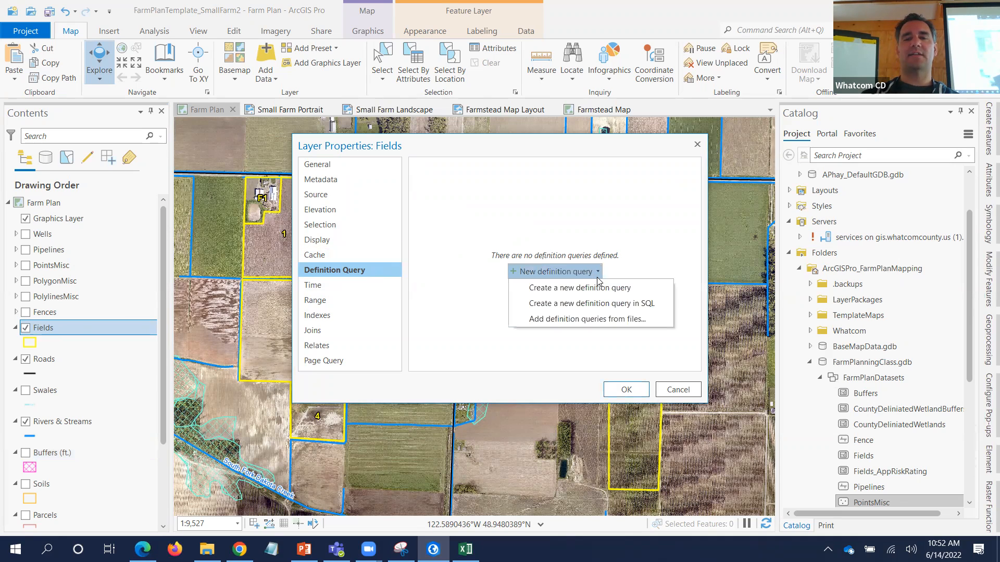
left_click(567, 270)
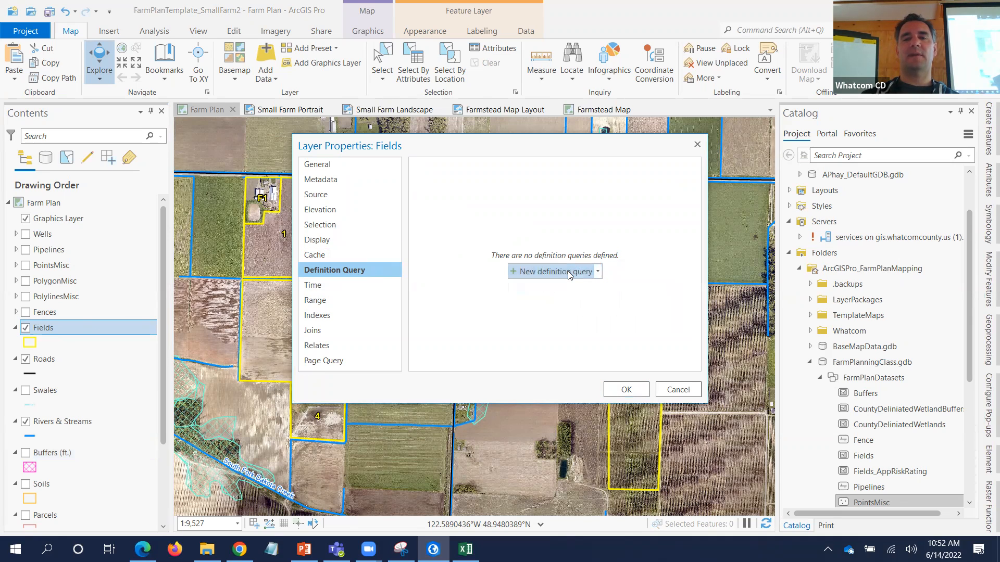
left_click(567, 270)
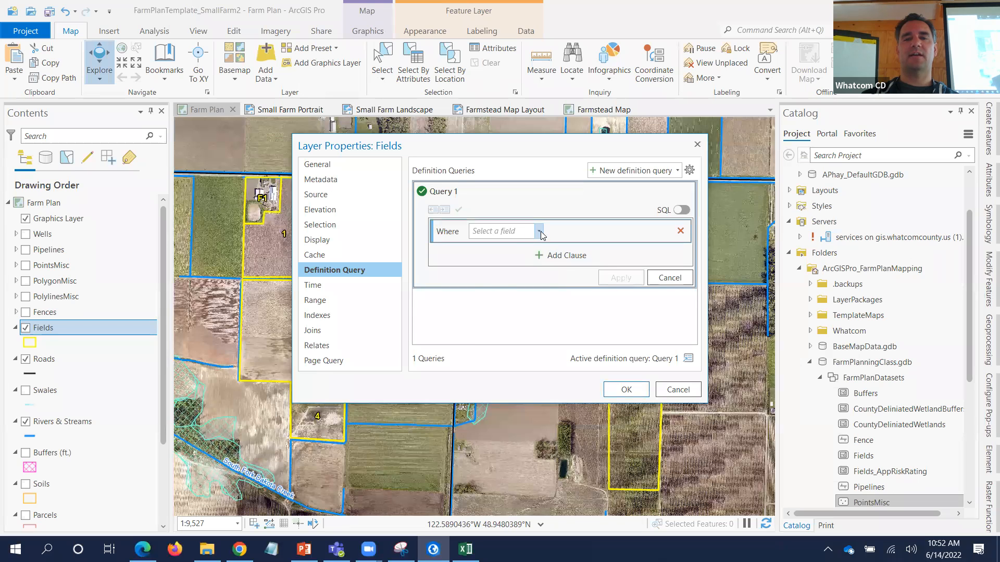
left_click(537, 232)
left_click(503, 337)
- Set the FarmName 'is equal to' value to the demo farm's name and apply the query
left_click(621, 233)
type("Anyds")
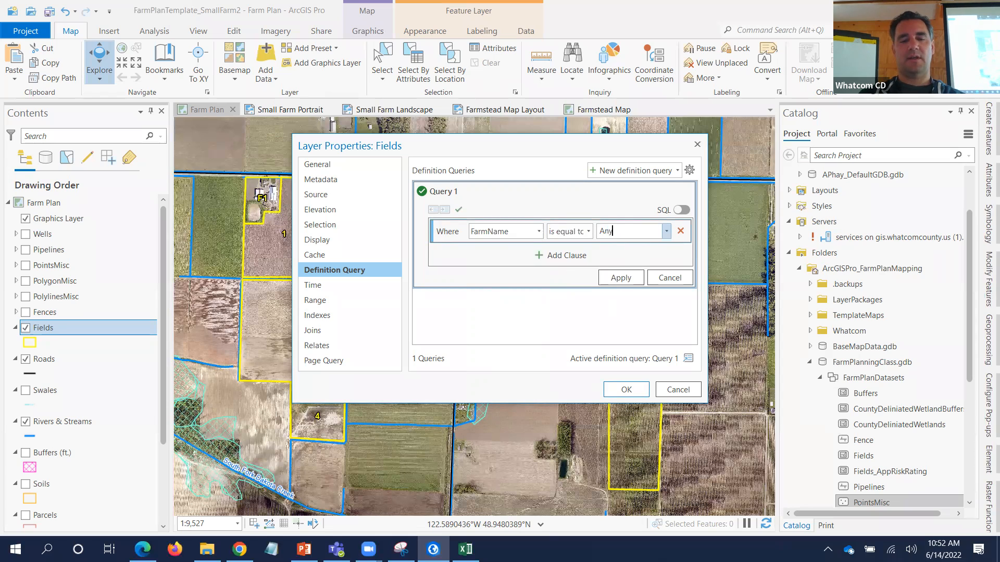
key("BackSpace")
key("BackSpace")
key("BackSpace")
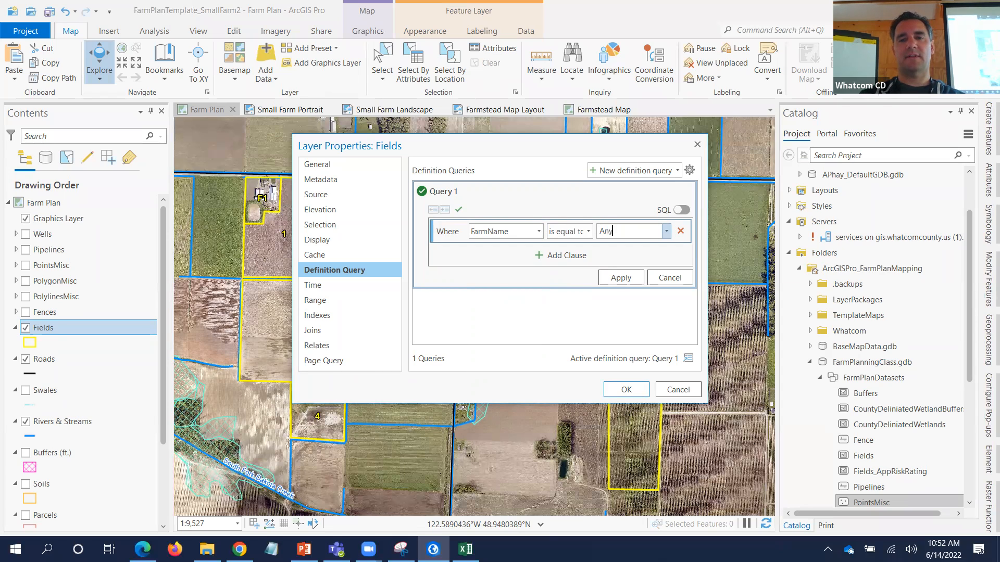
type("d")
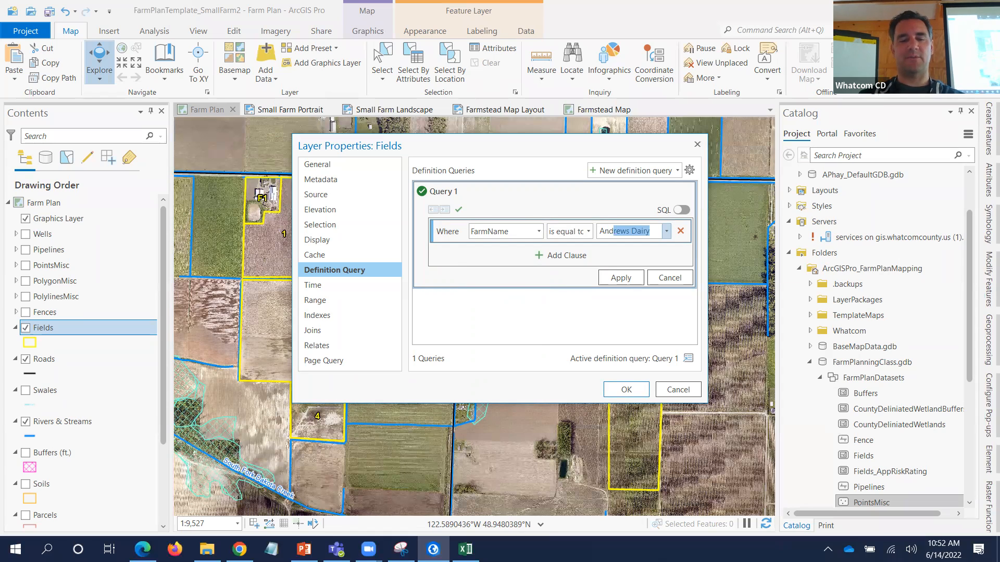
type("y")
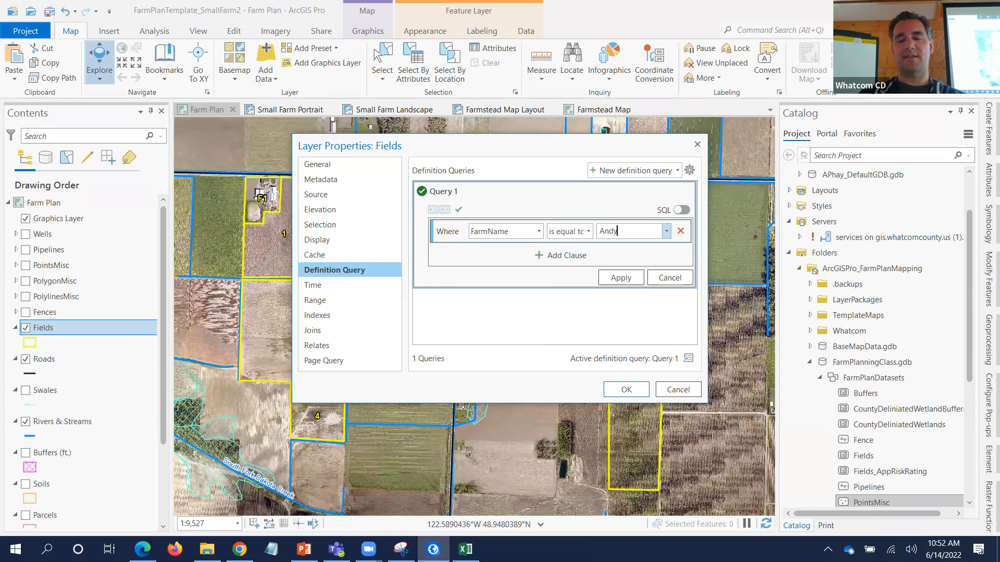
type("'s Sma")
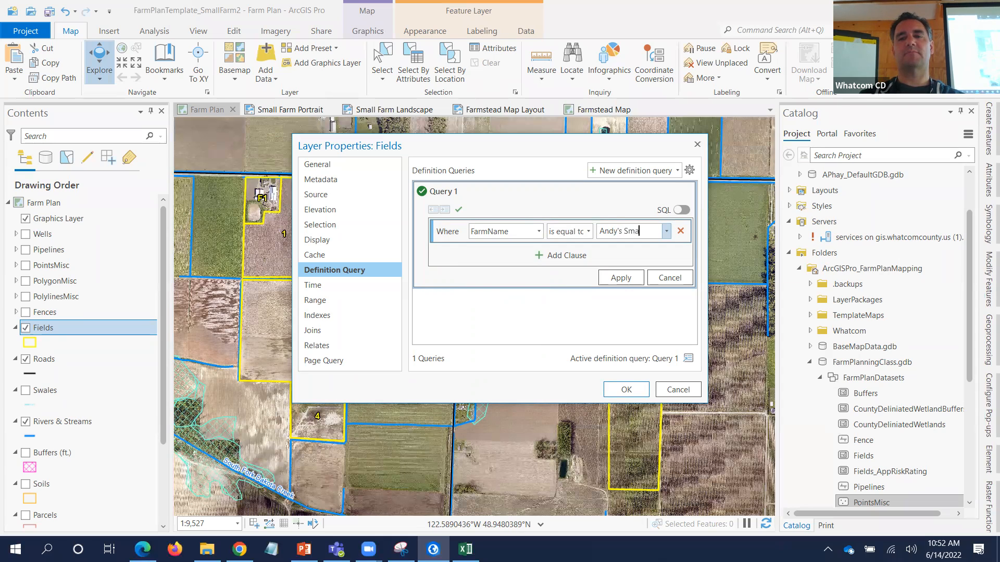
type("ll Farm")
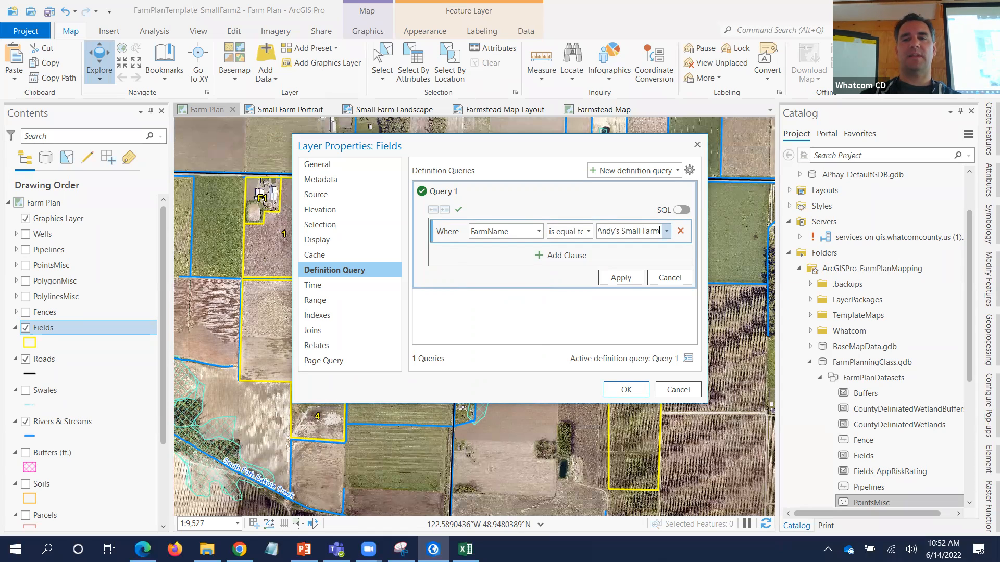
left_click_drag(618, 227, 582, 228)
key("ctrl+c")
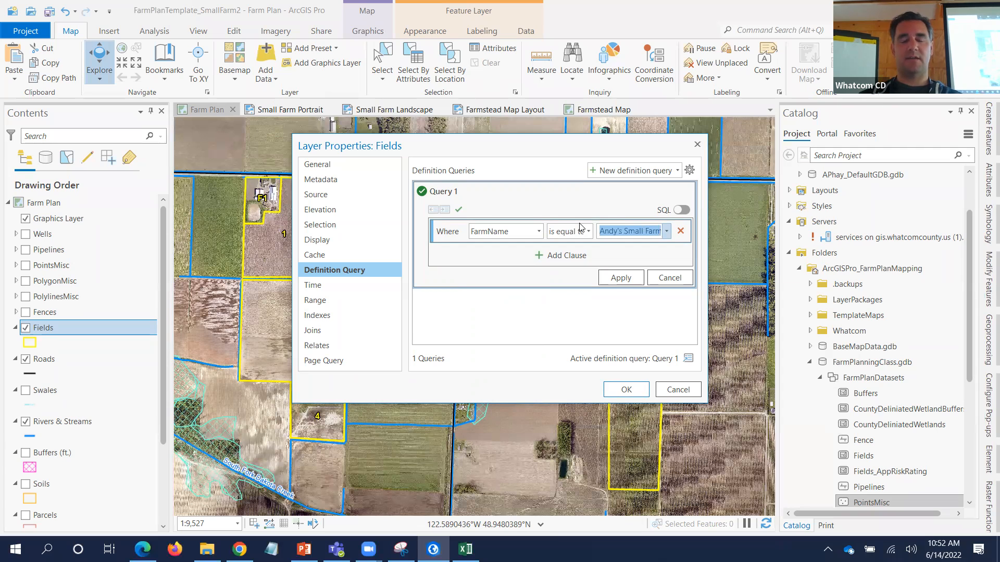
left_click(618, 276)
left_click(625, 389)
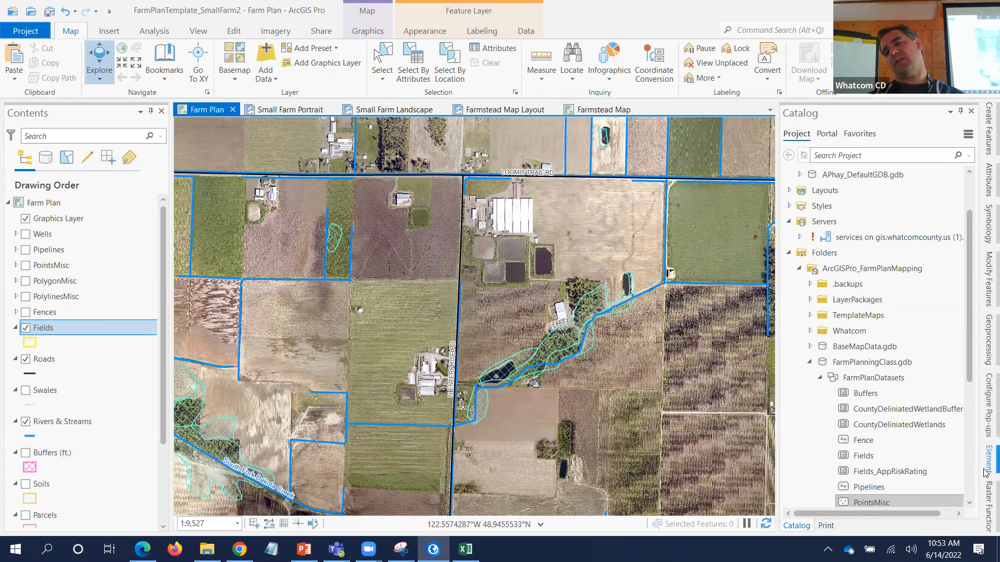
- Open Create Features and activate the Fields polygon template for sketching
left_click(986, 135)
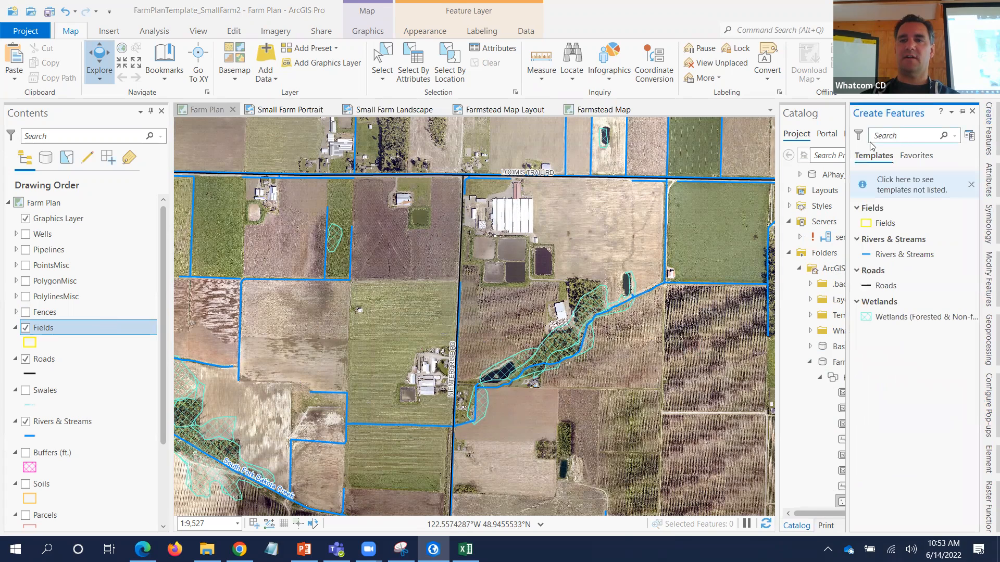
left_click(885, 228)
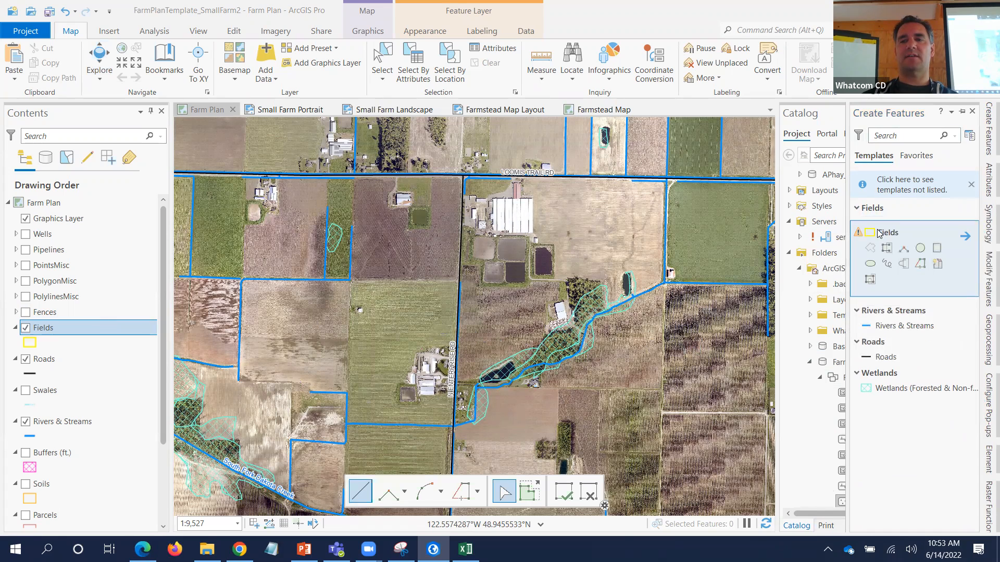
mouse_move(859, 235)
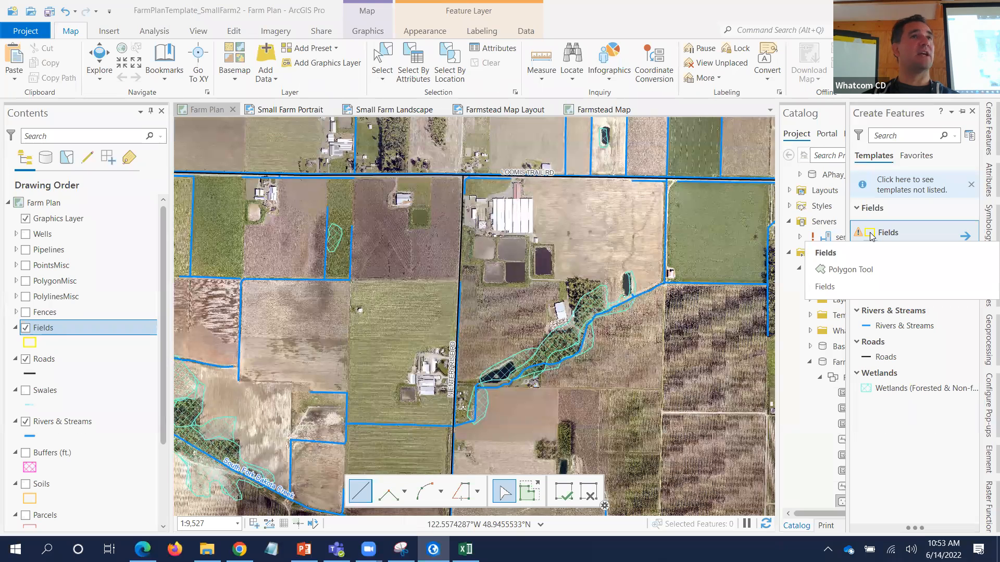
left_click(869, 233)
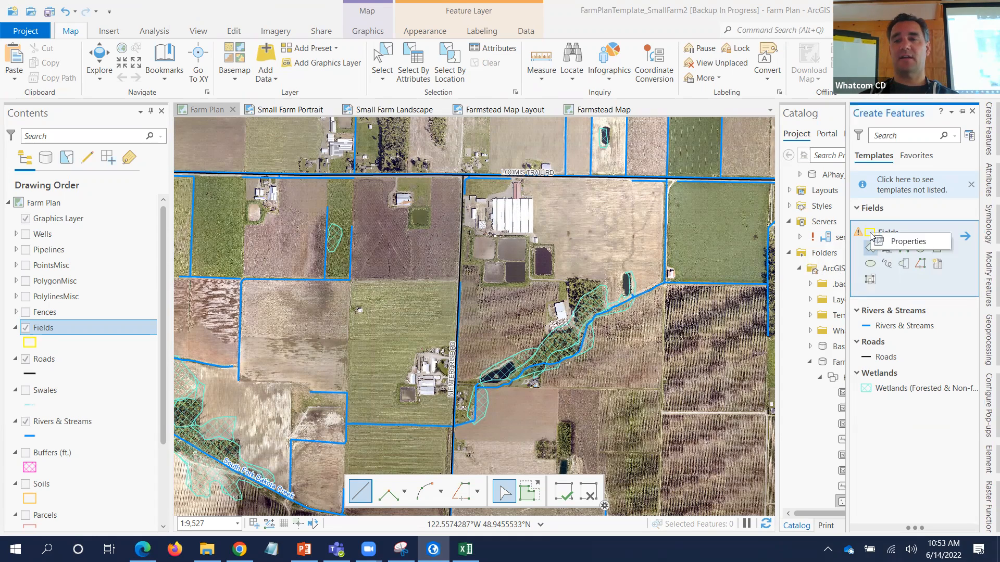
left_click(871, 235)
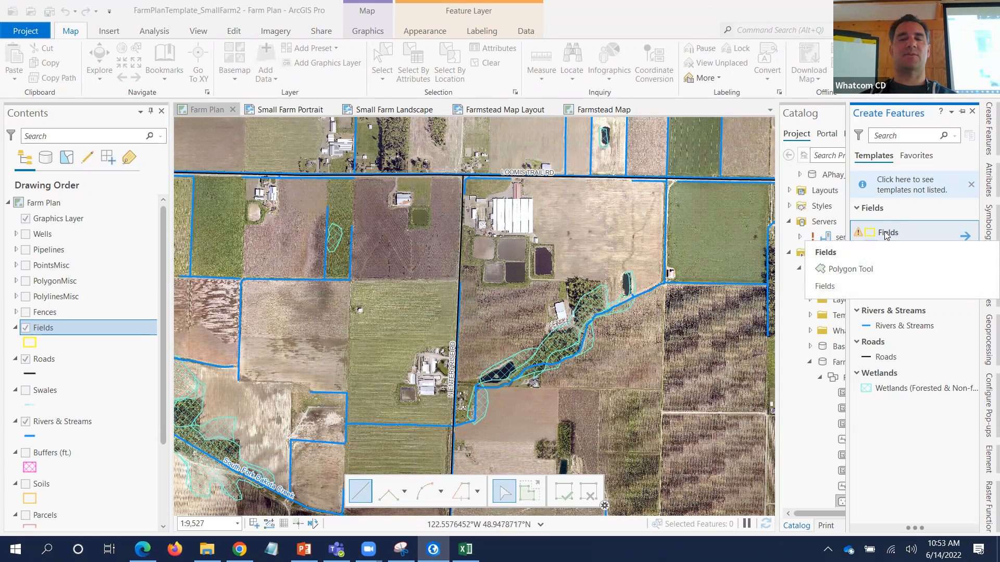
- In the Fields template's Attributes, paste the farm name into FarmName and enter the owner's name
double_click(886, 233)
left_click(321, 86)
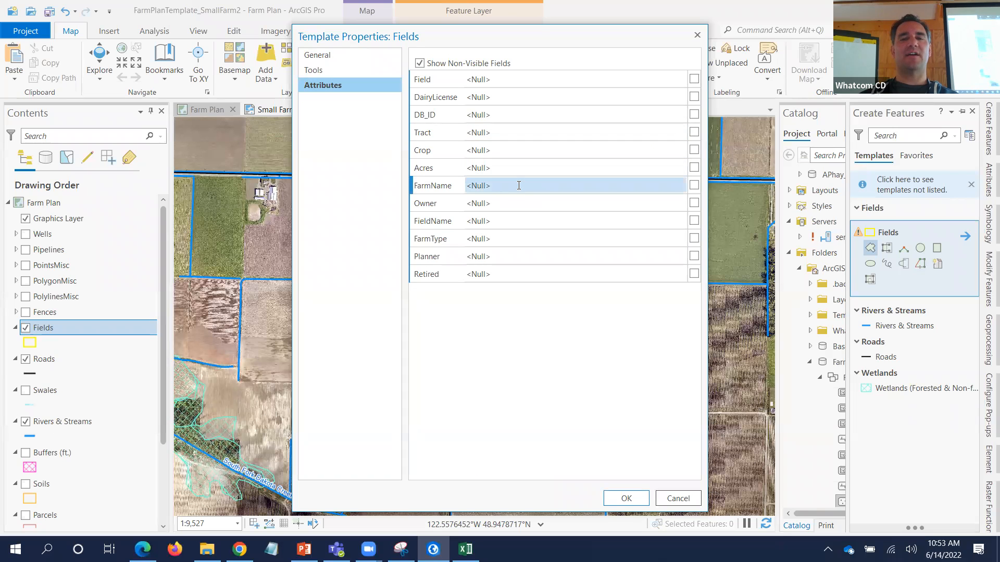
left_click(519, 185)
key("ctrl+v")
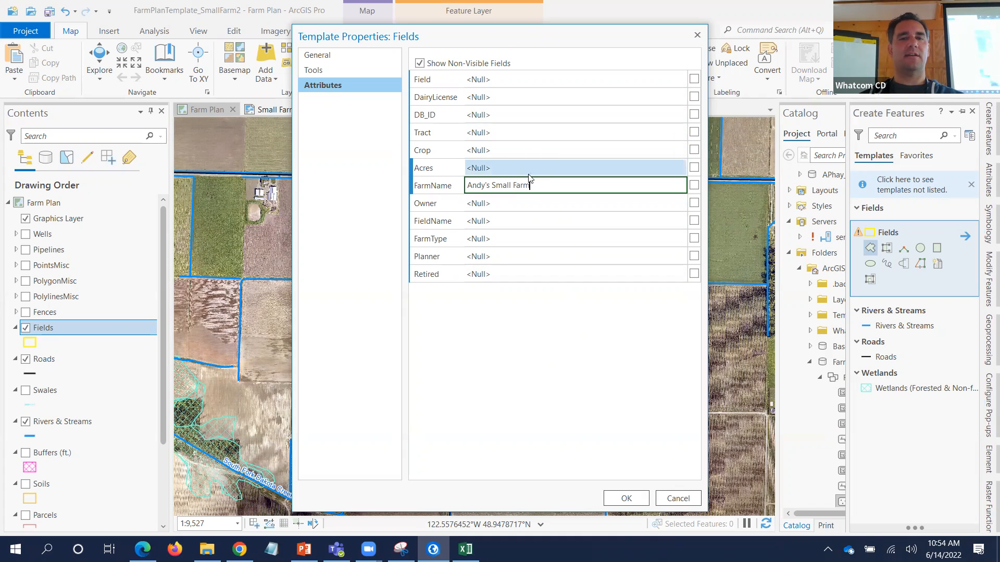
left_click(525, 203)
type("Any")
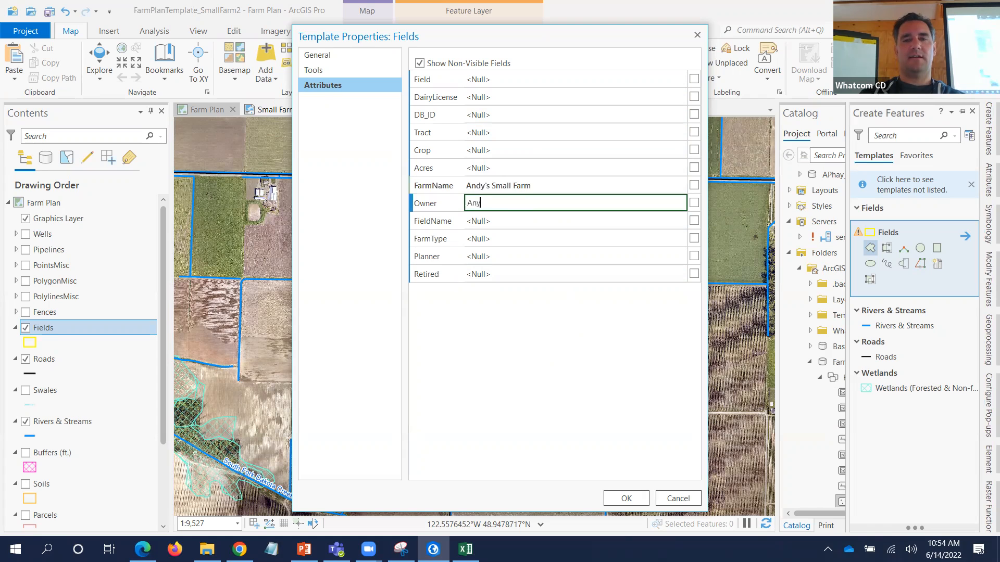
key("BackSpace")
type("dy")
left_click(631, 500)
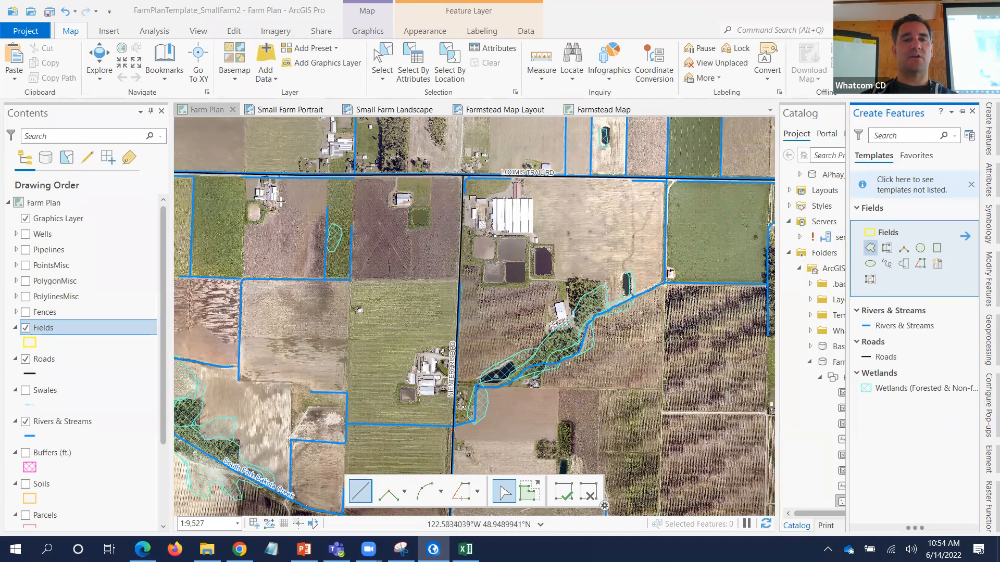
scroll(271, 203, "up", 4)
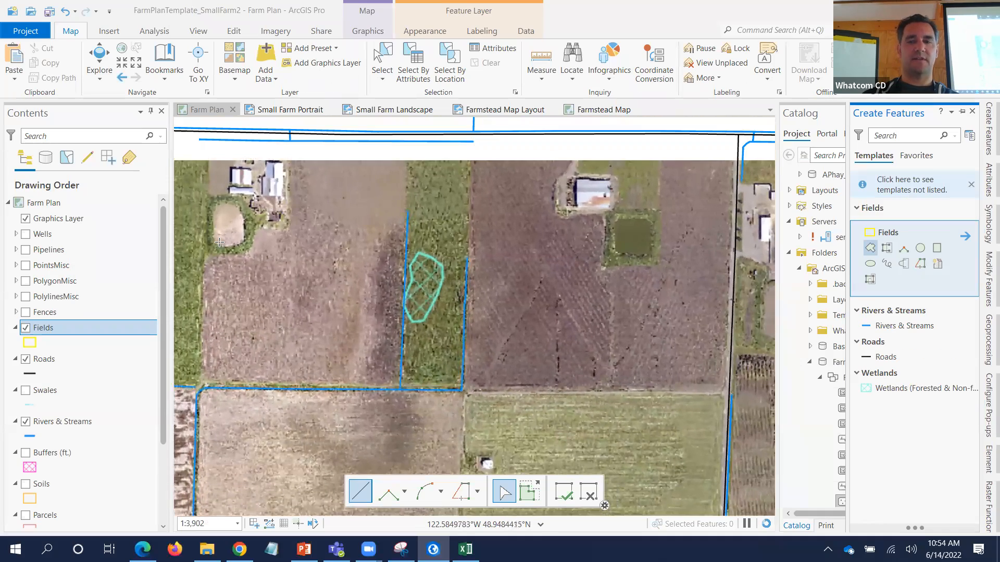
- Outline the large bare field's west edge and its southwest, southeast, northeast and northwest corners
scroll(214, 243, "down", 2)
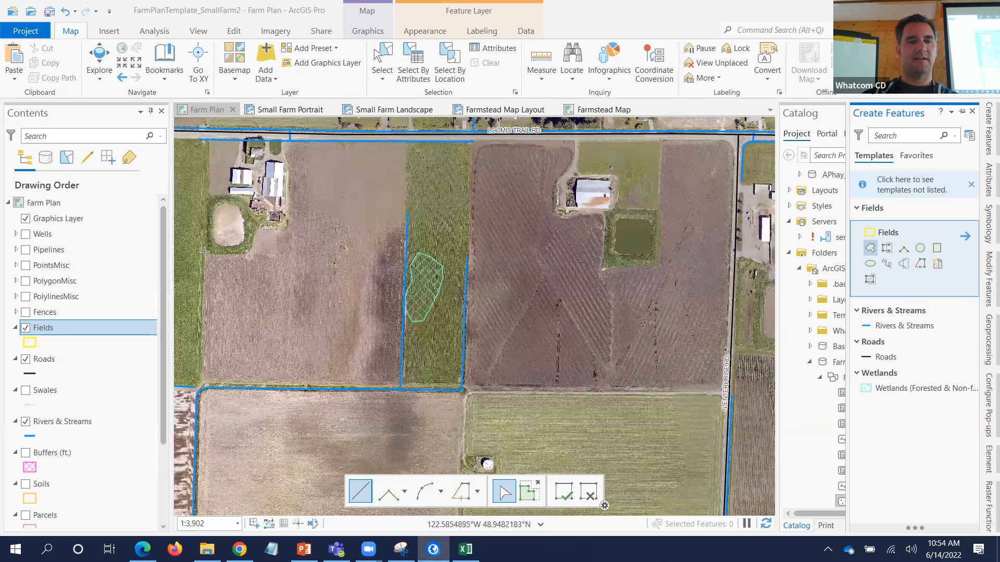
left_click(204, 253)
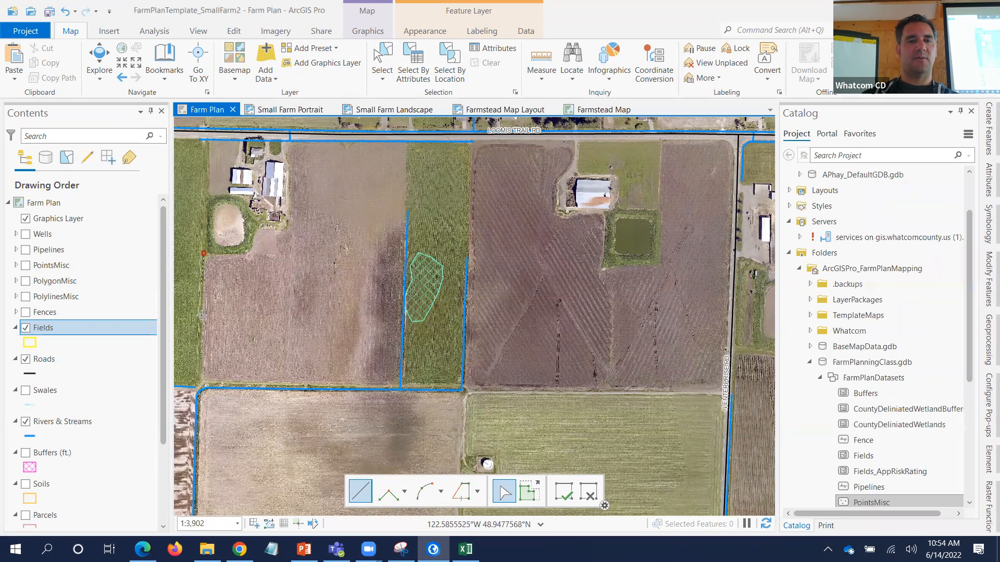
left_click(202, 382)
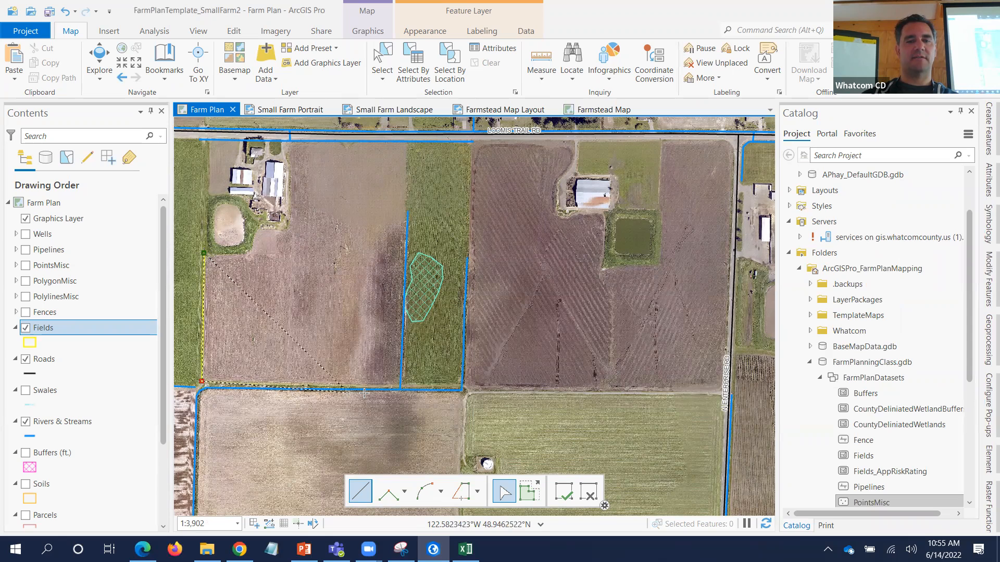
left_click(398, 383)
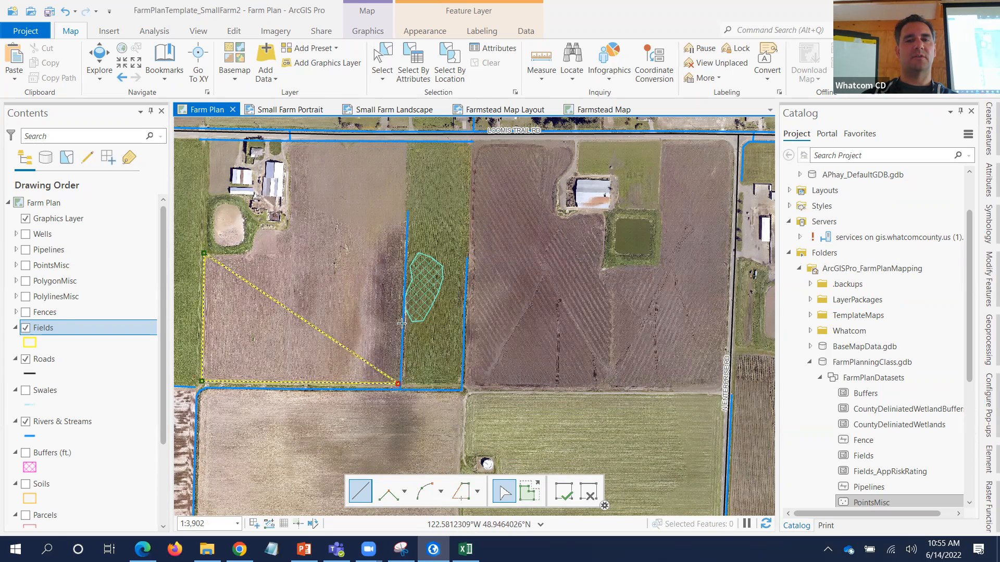
left_click(405, 143)
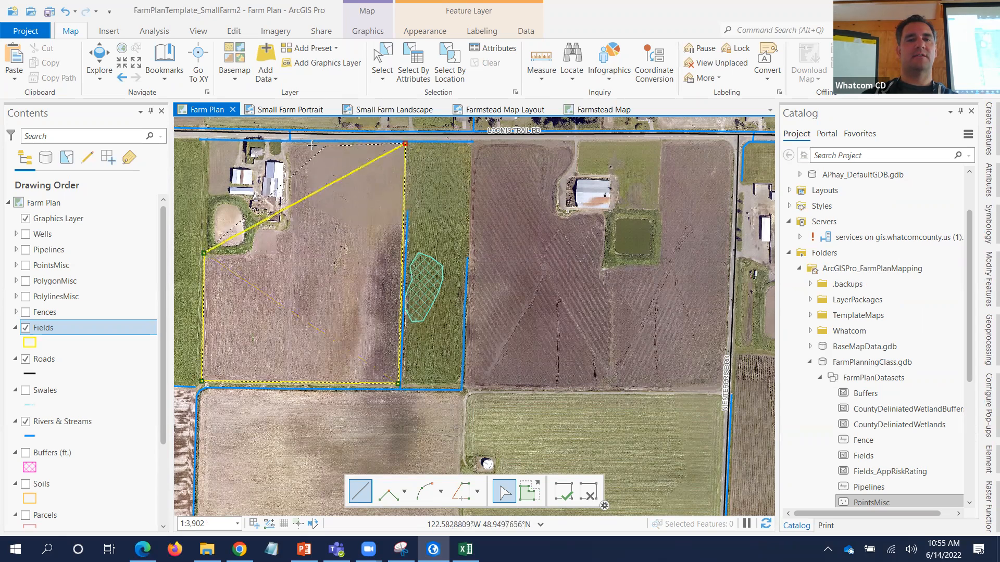
left_click(293, 141)
- Trace the boundary notching around the farmstead and finish the polygon with F2
left_click(288, 219)
left_click(285, 229)
double_click(274, 230)
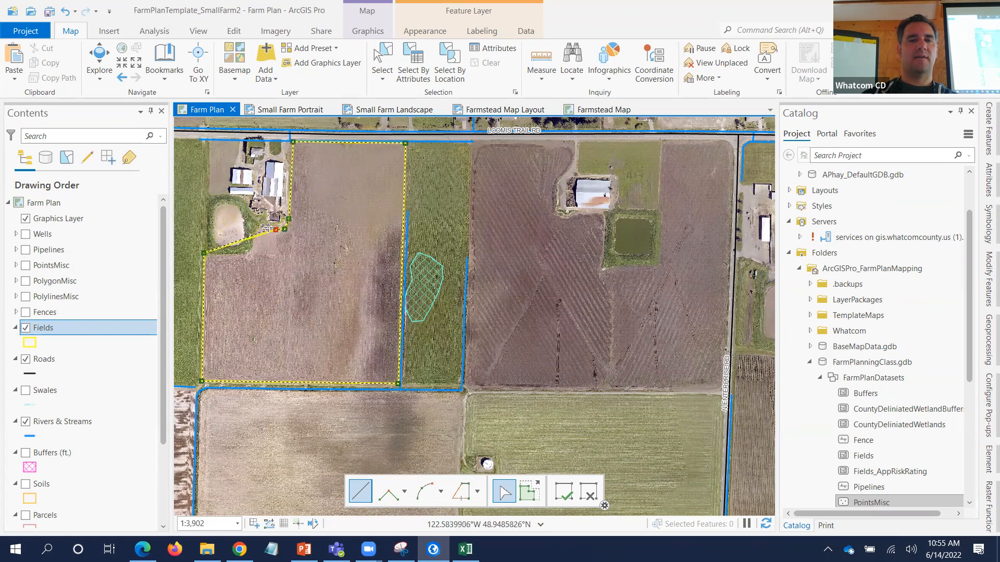
left_click(261, 228)
left_click(255, 235)
left_click(251, 253)
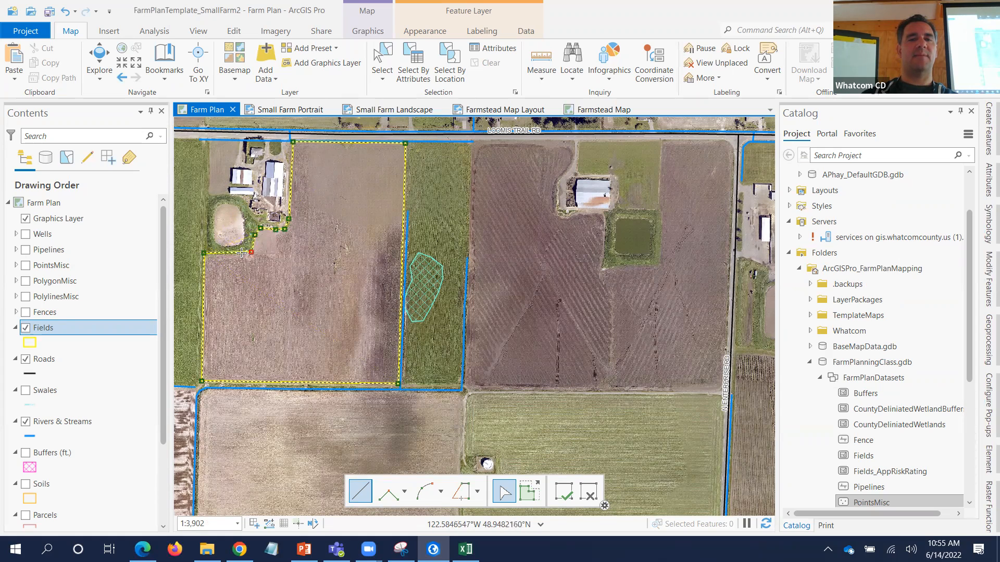
key("F2")
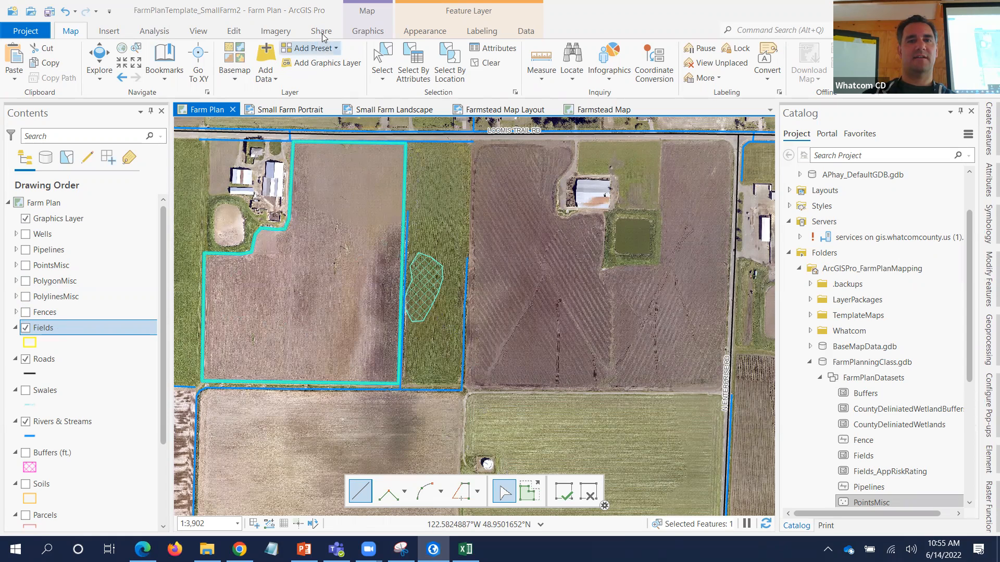
- Turn snapping on from the Edit tab and save all pending Fields edits
left_click(235, 32)
left_click(255, 73)
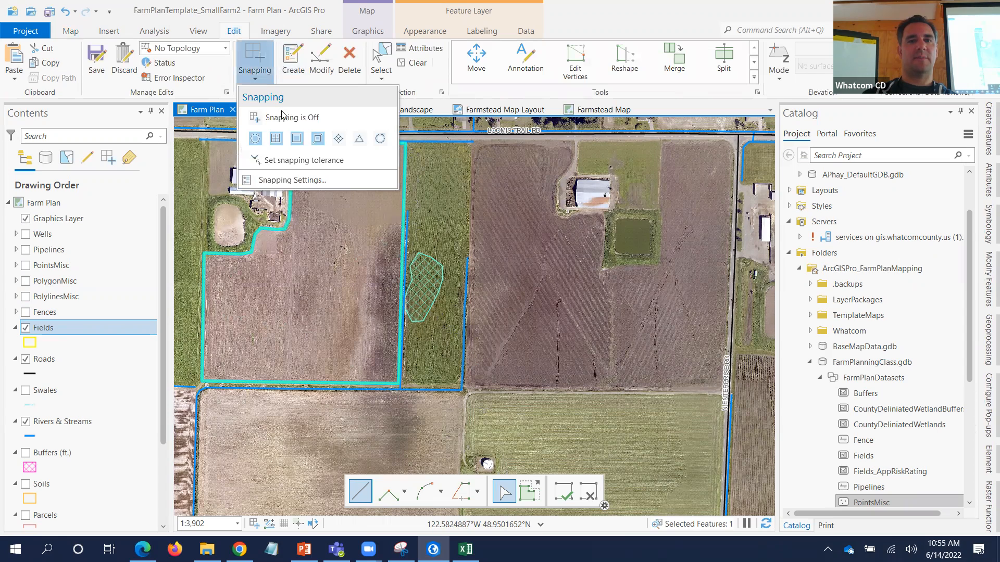
left_click(255, 118)
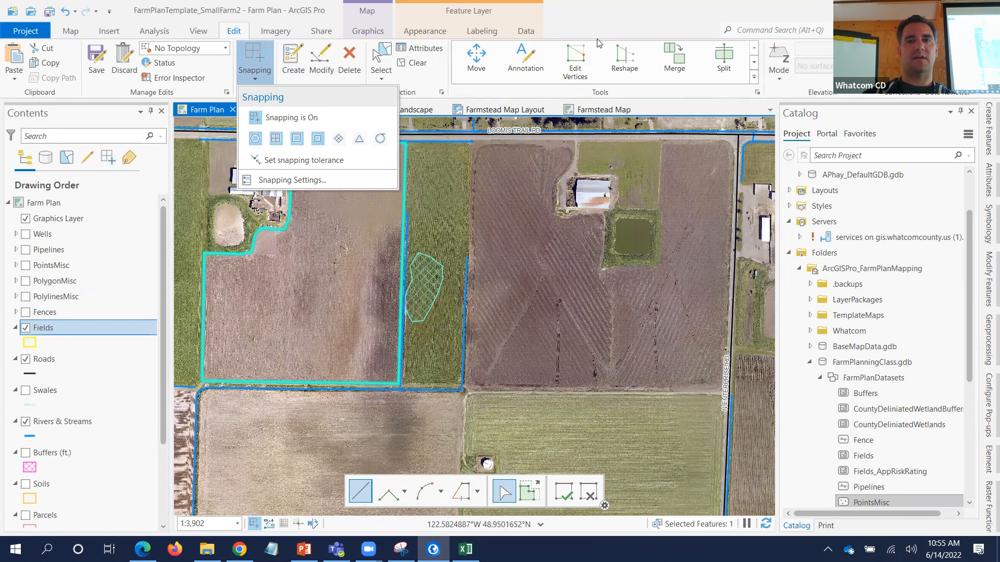
left_click(609, 22)
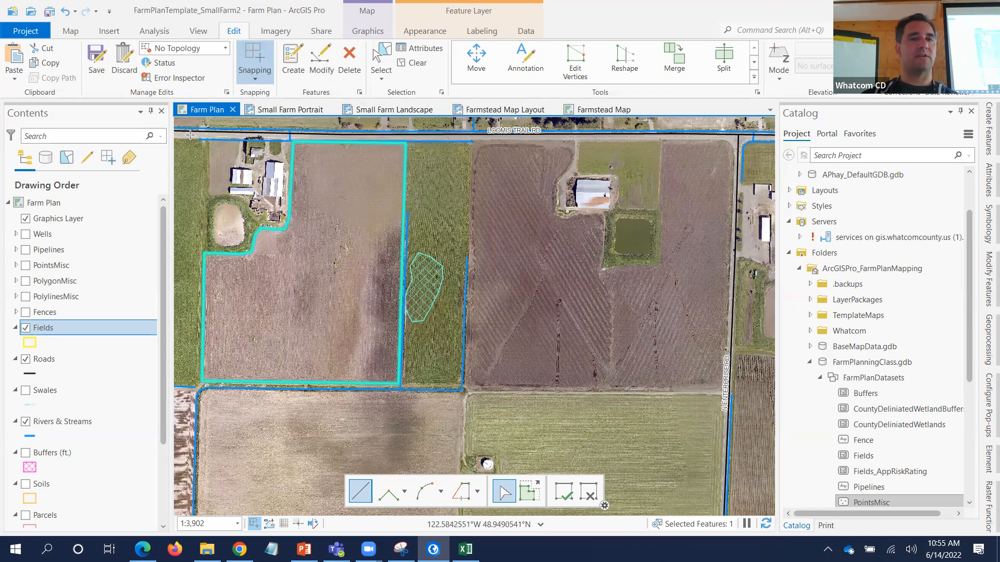
left_click(103, 65)
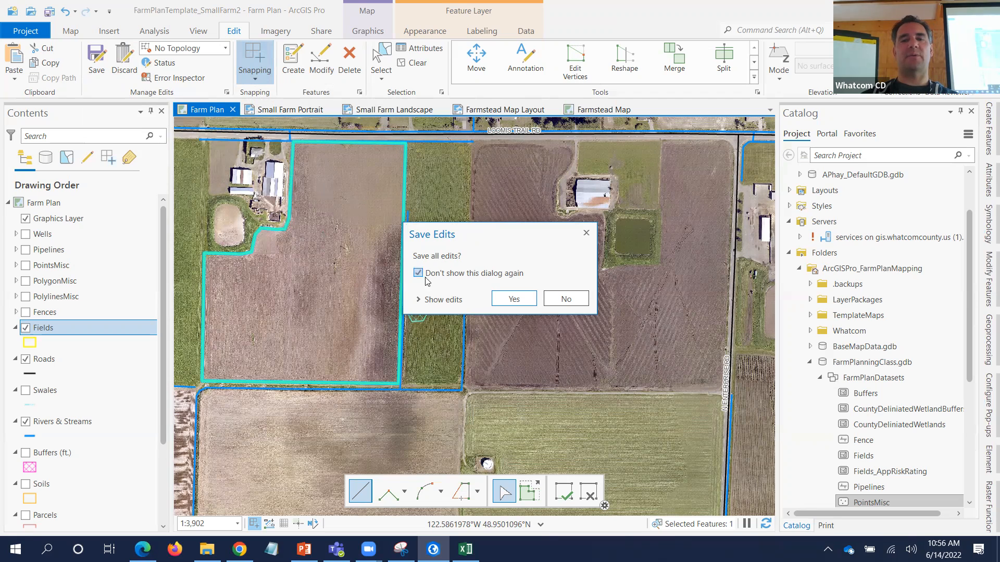
left_click(515, 299)
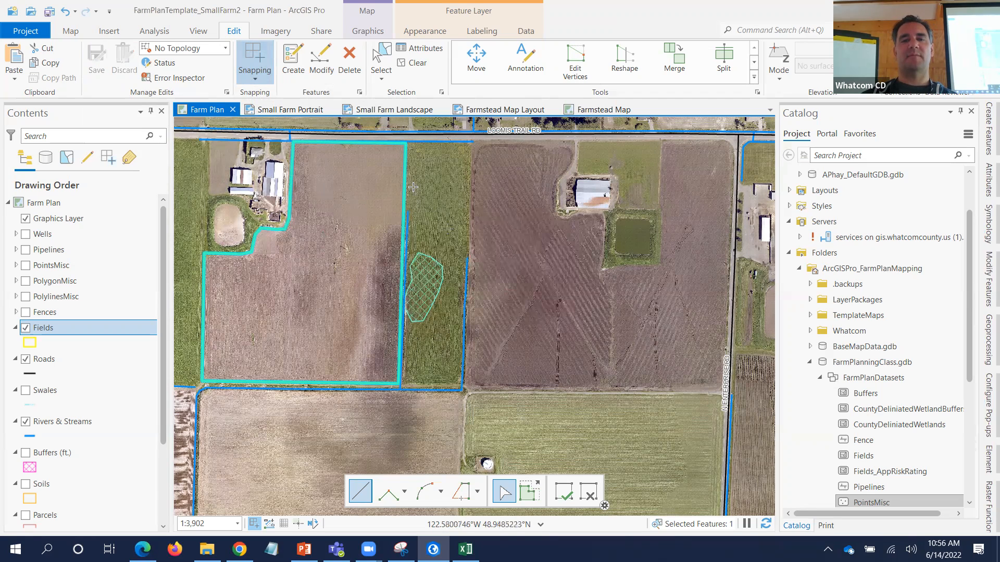
- Digitize the narrow strip field east of the first field from road to bottom edge
left_click(405, 143)
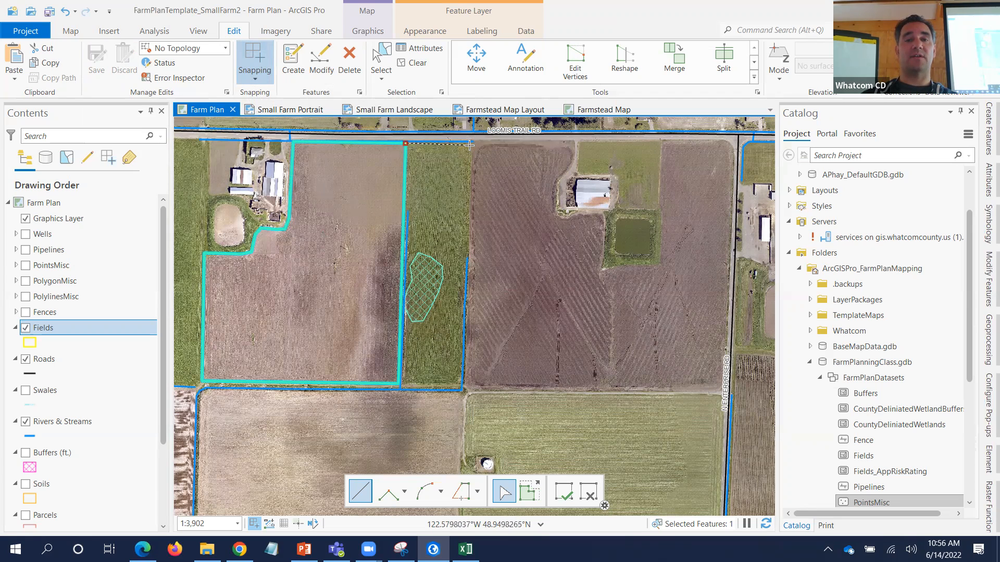
left_click(470, 143)
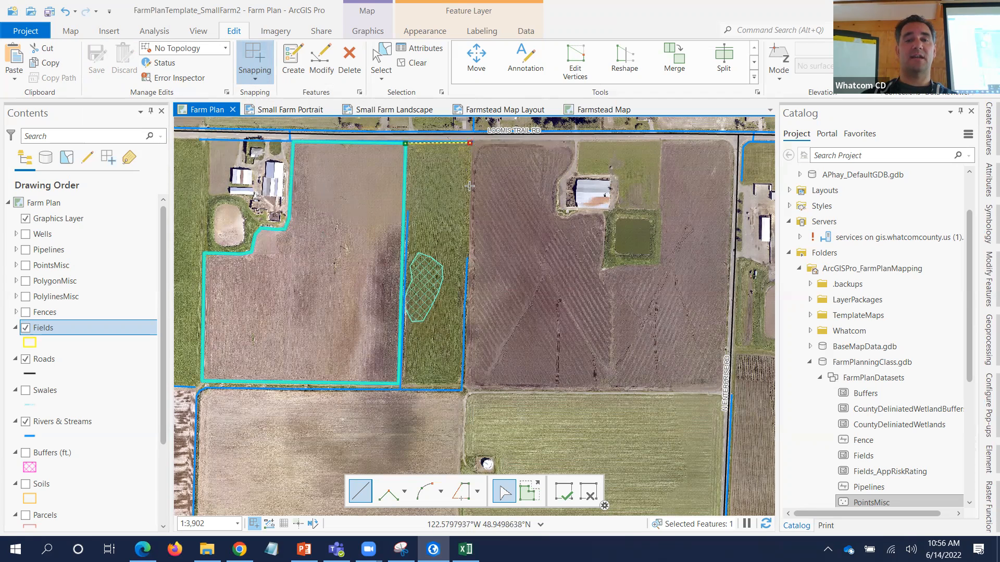
left_click(463, 379)
double_click(397, 383)
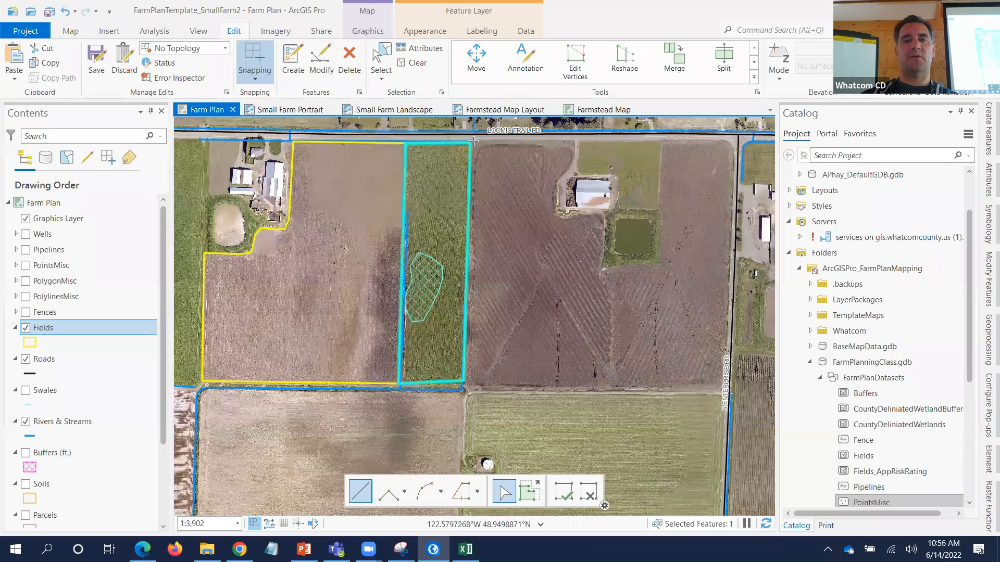
- Start the large east field, tracing its boundary around the farmstead and below the pond
left_click(572, 140)
left_click(573, 157)
left_click(568, 169)
left_click(556, 179)
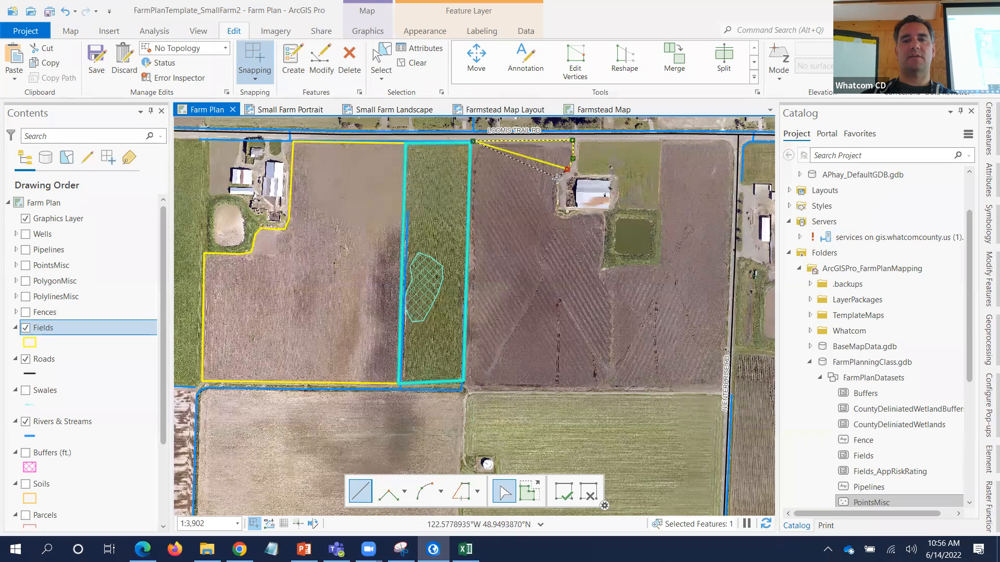
left_click(556, 215)
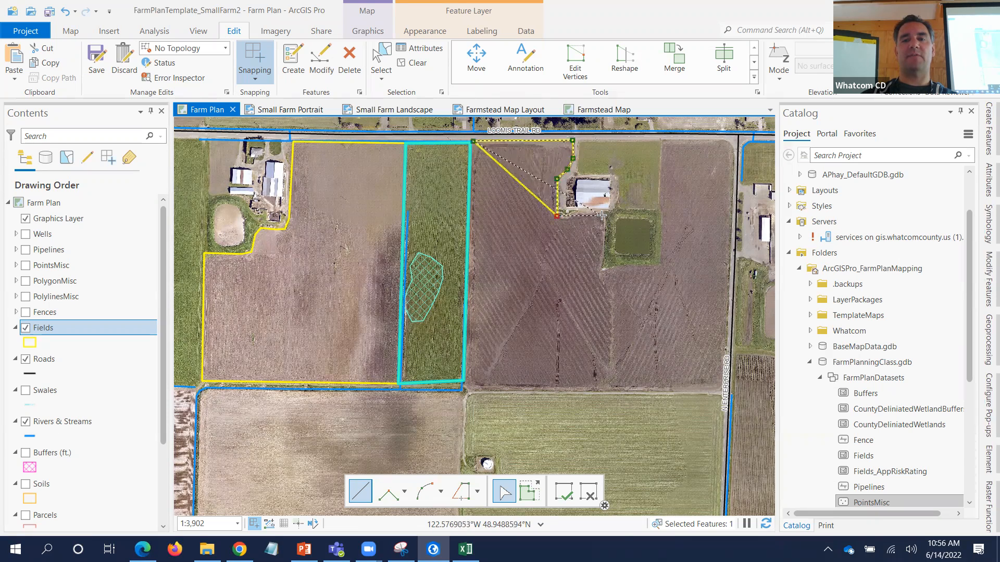
left_click(575, 215)
left_click(604, 225)
left_click(600, 269)
left_click(621, 265)
left_click(658, 264)
- Complete the large field's road edge and southeast corner, then finish the polygon
left_click(661, 140)
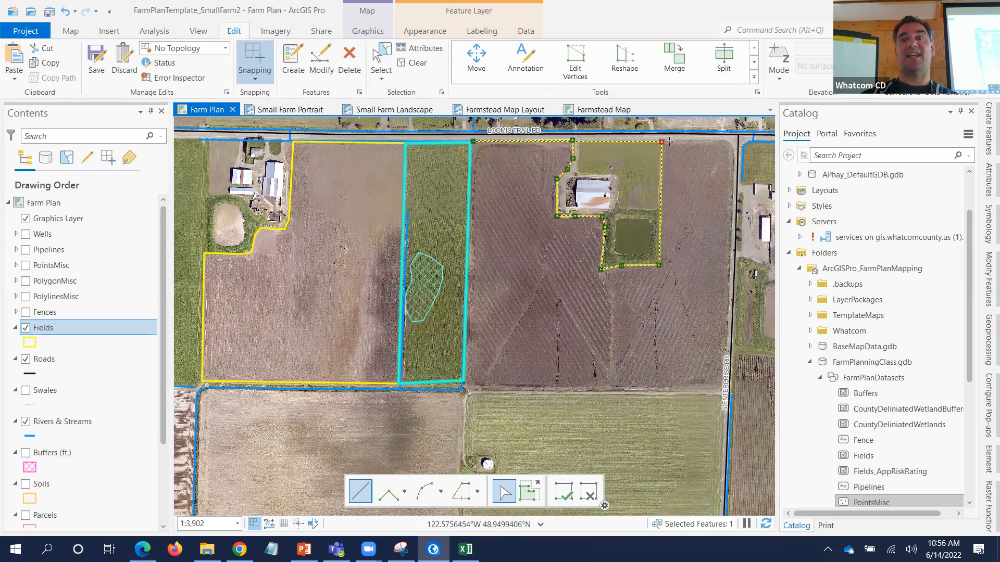
left_click(721, 141)
left_click(729, 149)
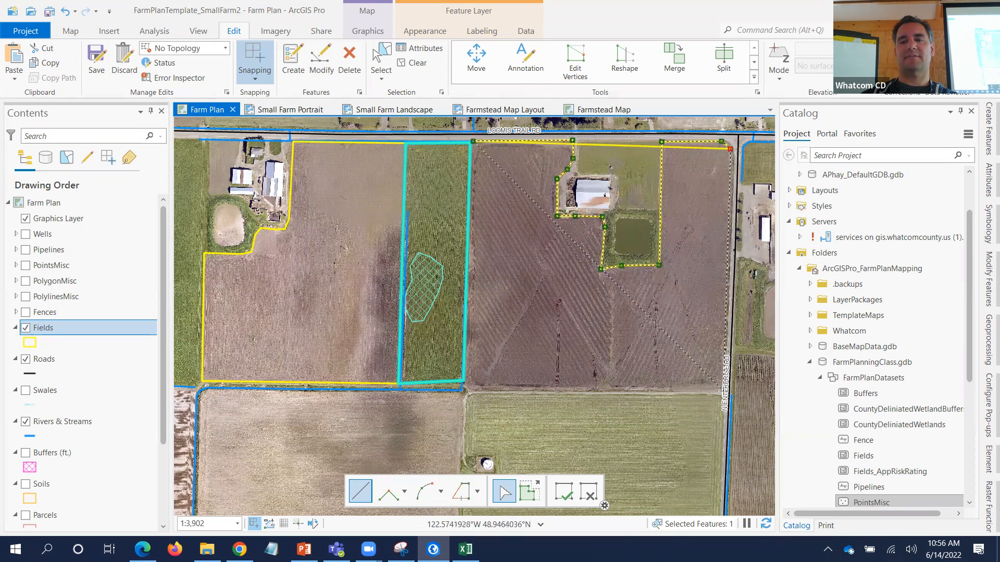
left_click(723, 391)
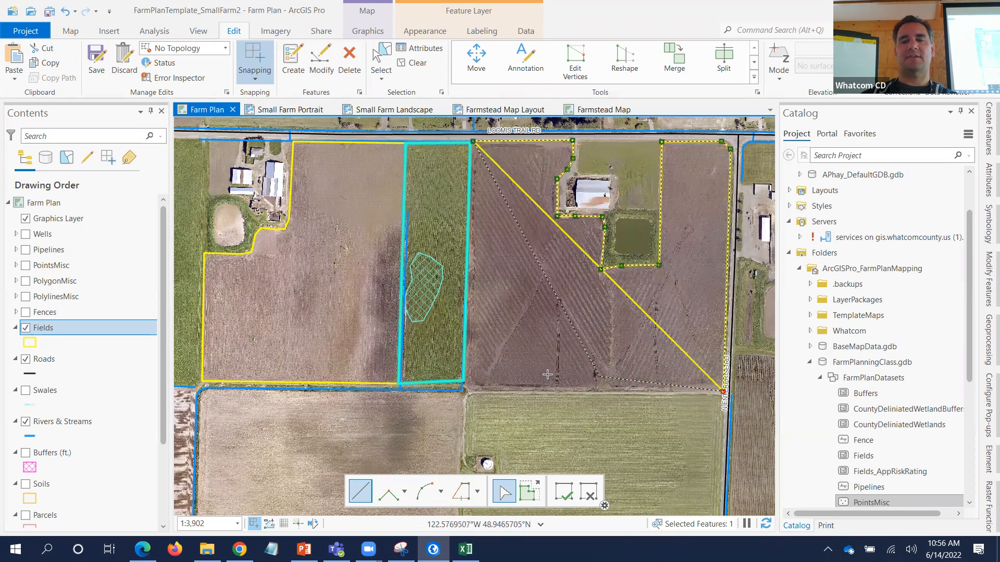
double_click(470, 390)
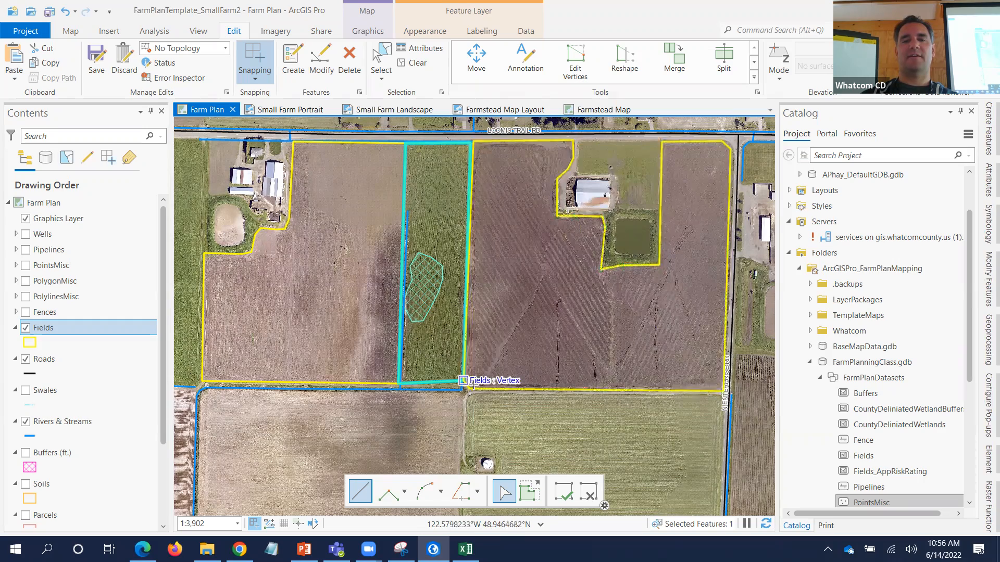
- Zoom out to see the three road-side field polygons and save the edits
scroll(527, 388, "down", 3)
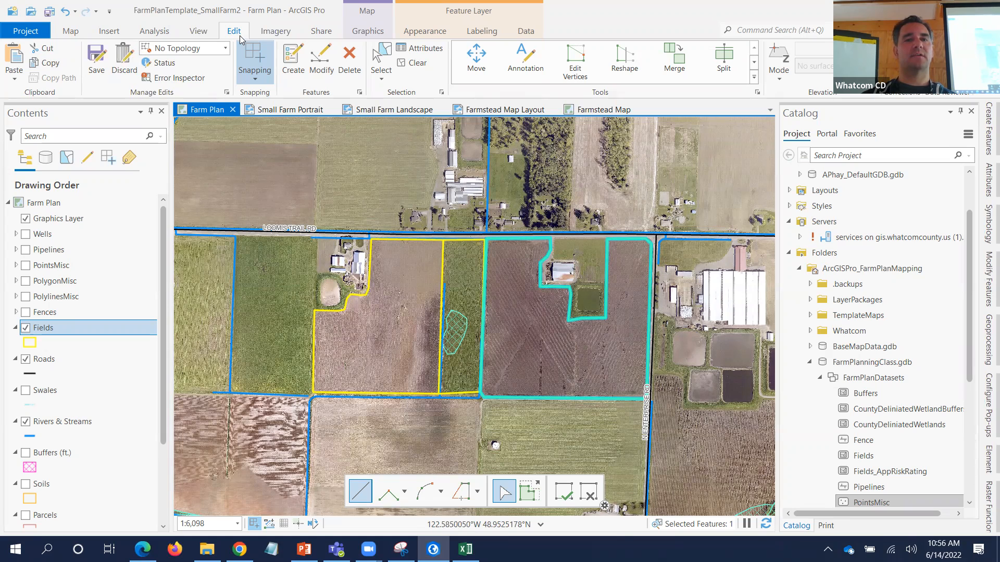
left_click(97, 66)
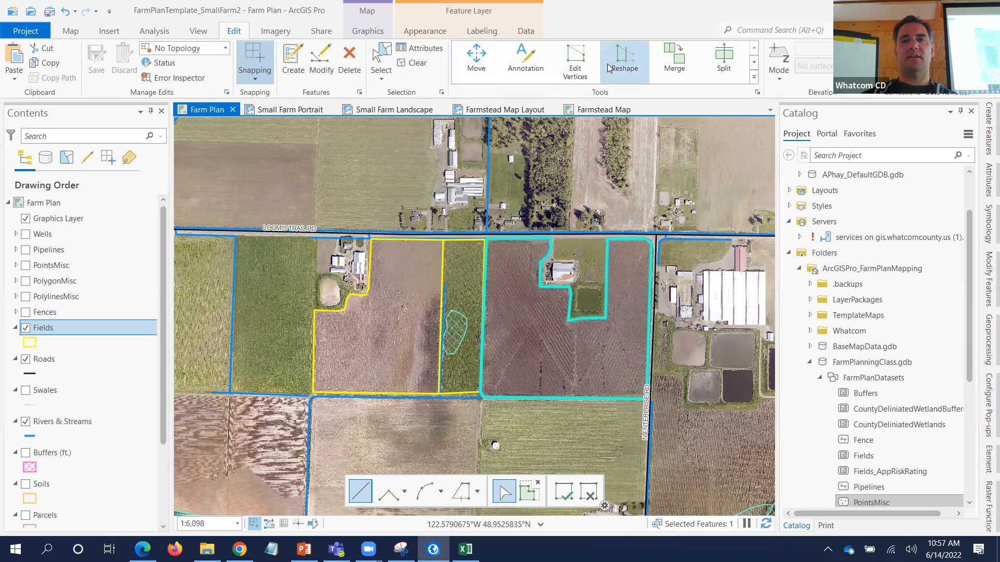
left_click(575, 61)
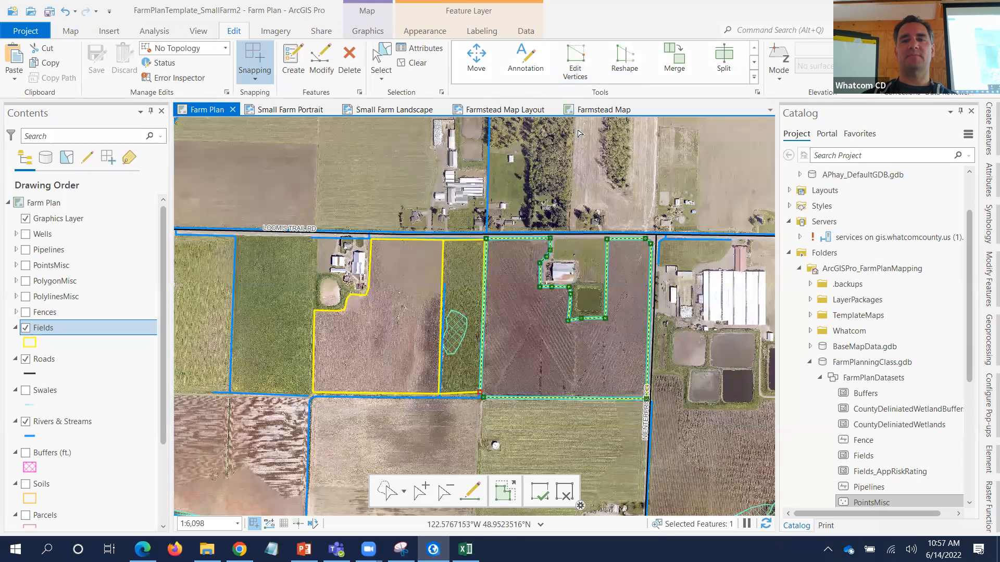
mouse_move(550, 239)
left_mouse_down()
mouse_move(522, 248)
mouse_move(504, 282)
mouse_move(549, 239)
left_mouse_up()
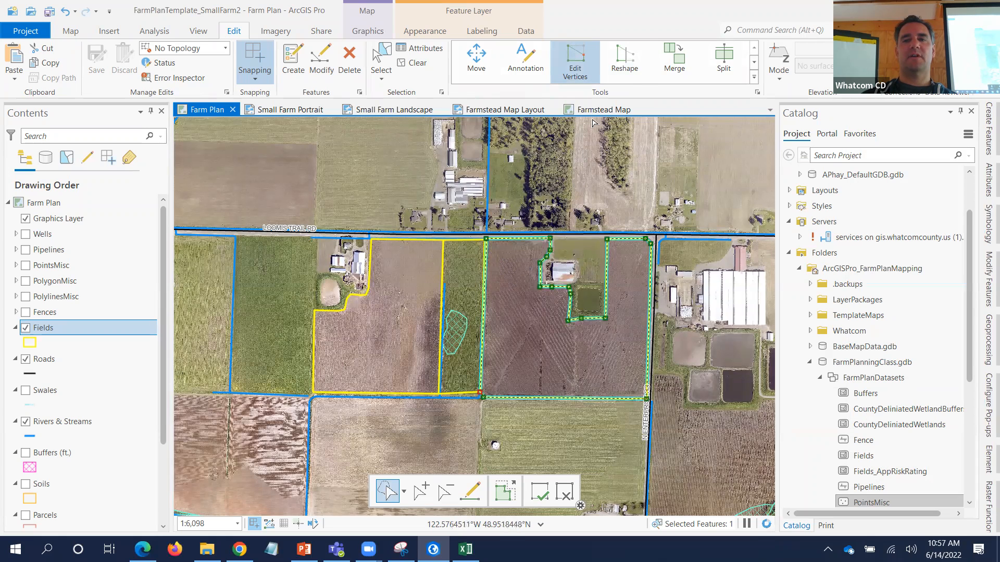
left_click(624, 62)
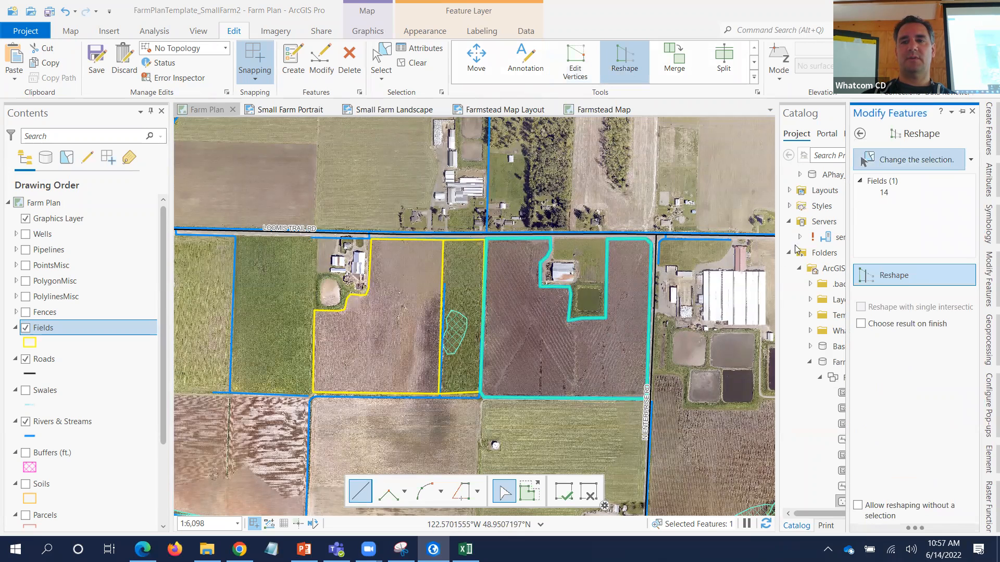
left_click(605, 318)
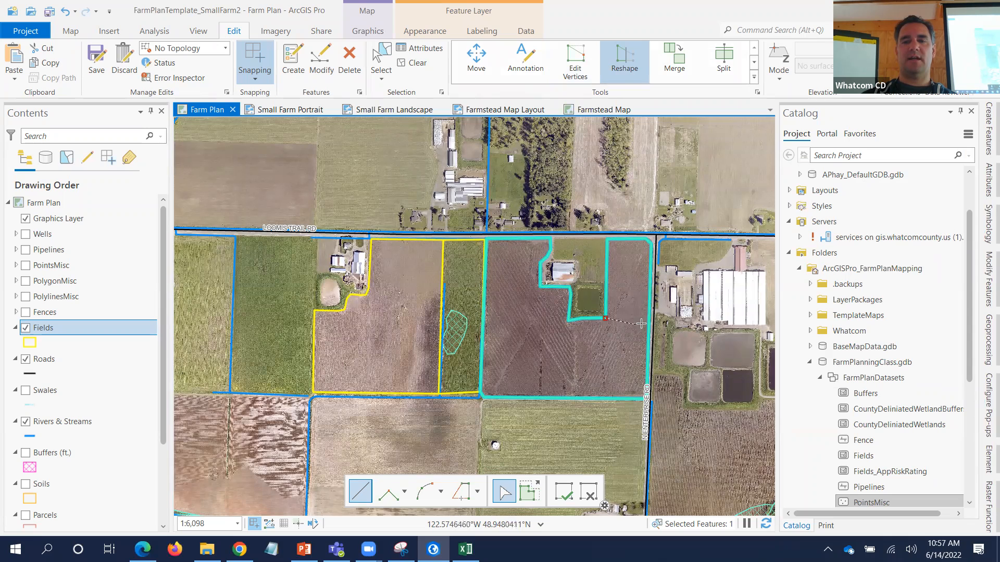
double_click(648, 320)
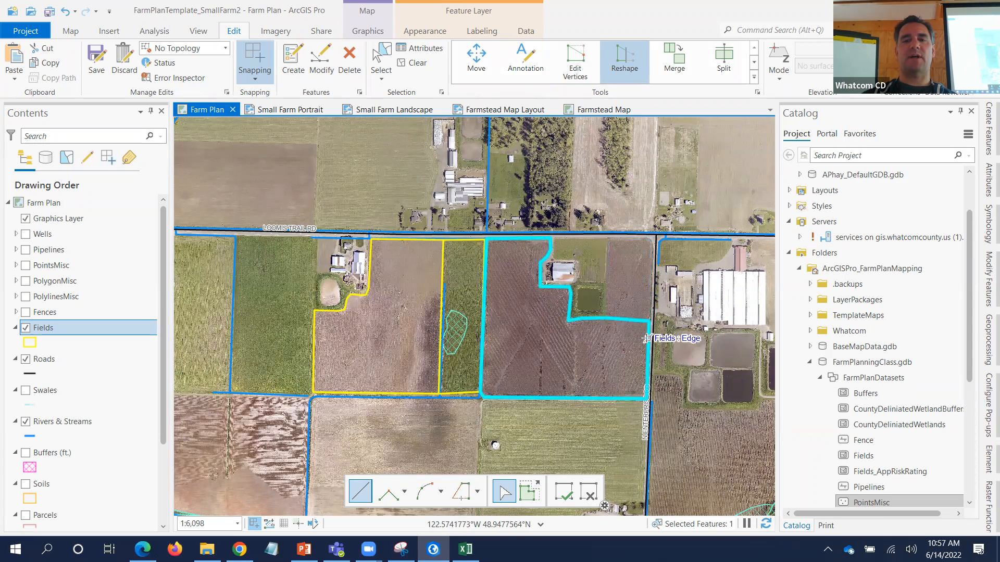
left_click(603, 319)
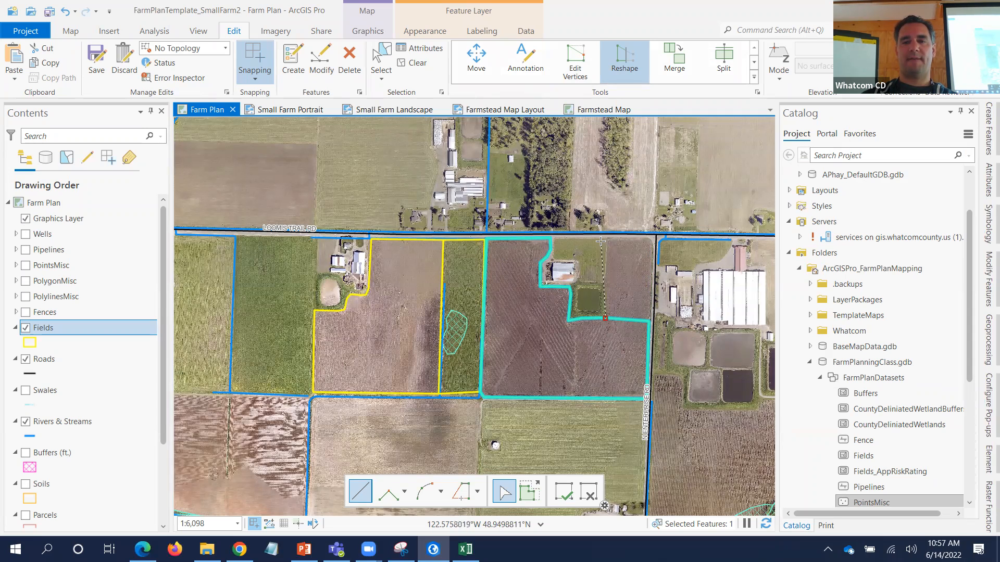
left_click(646, 238)
left_click(652, 245)
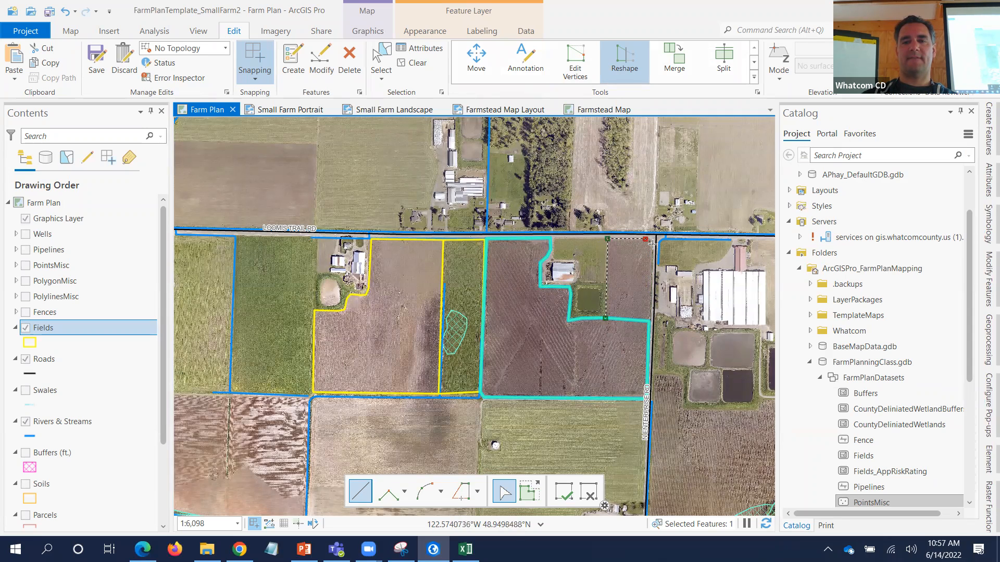
double_click(649, 321)
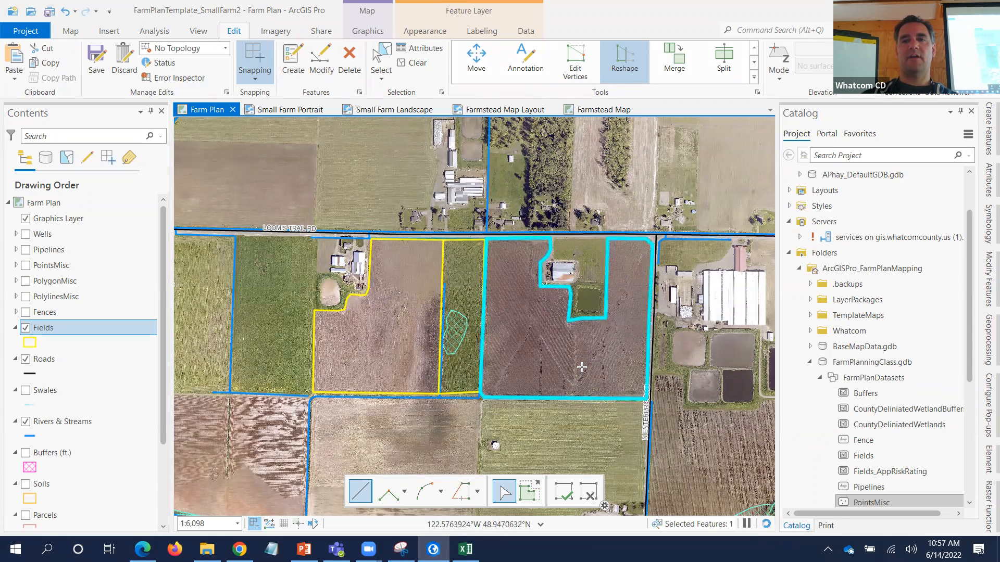
left_click(725, 66)
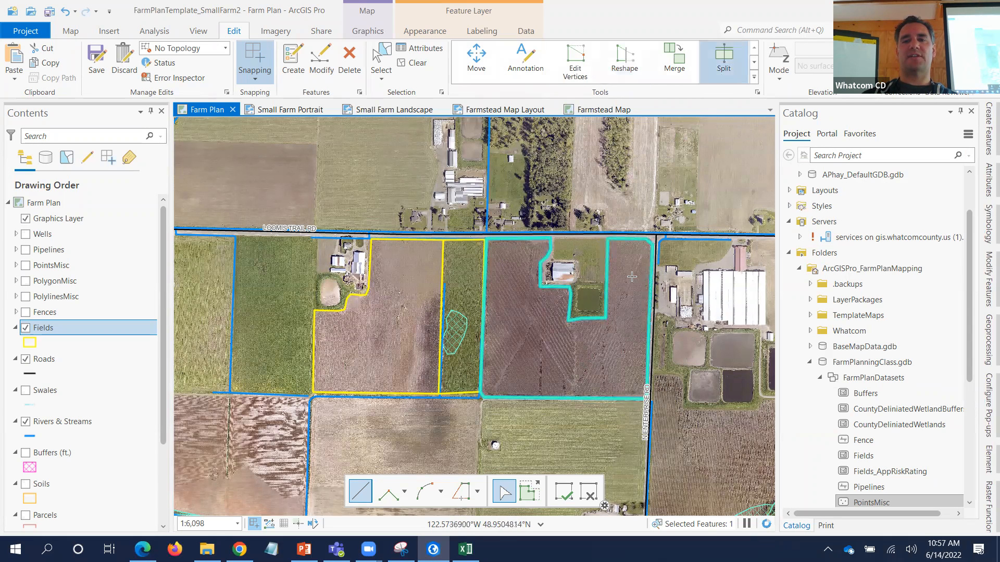
left_click(567, 322)
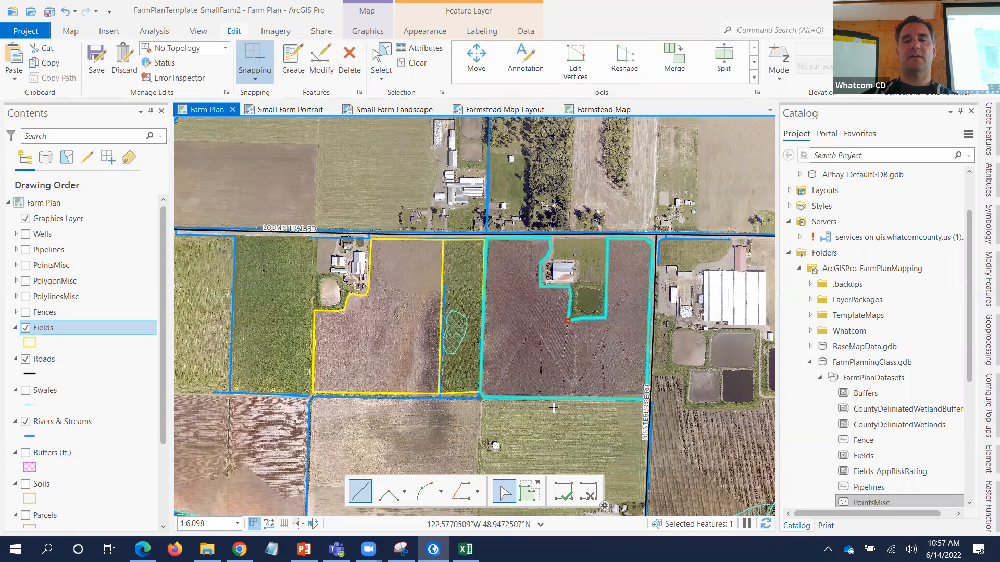
double_click(562, 417)
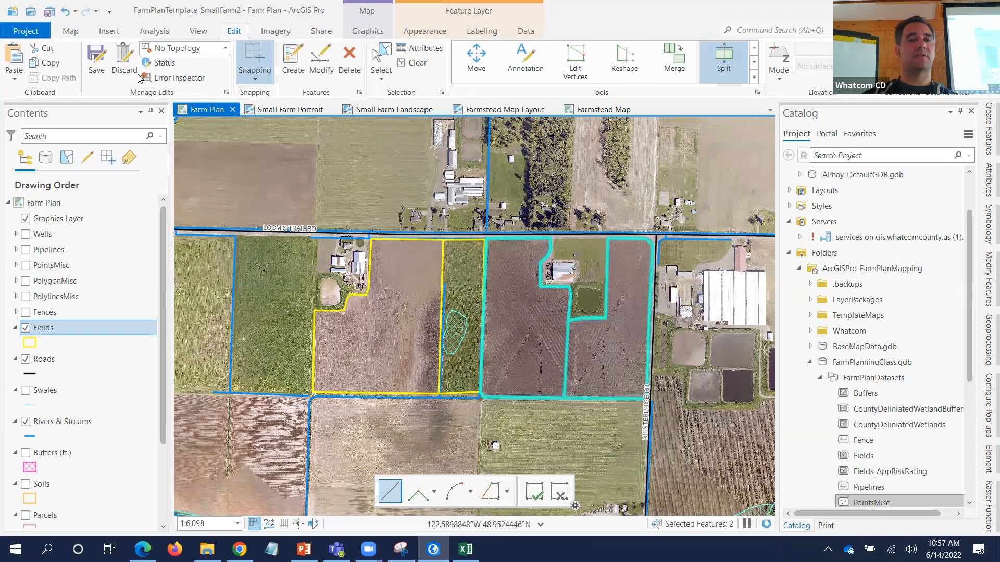
left_click(65, 11)
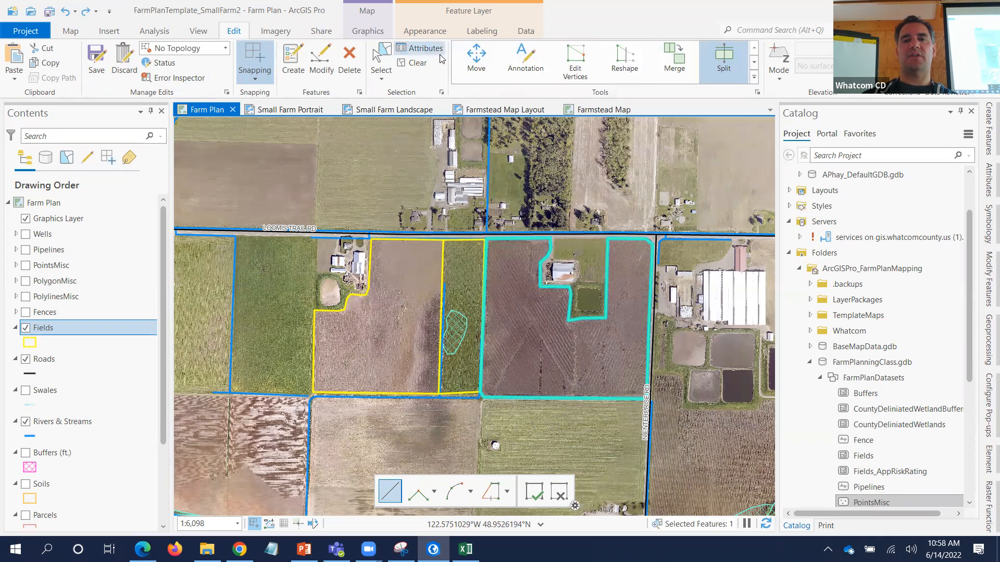
left_click(486, 76)
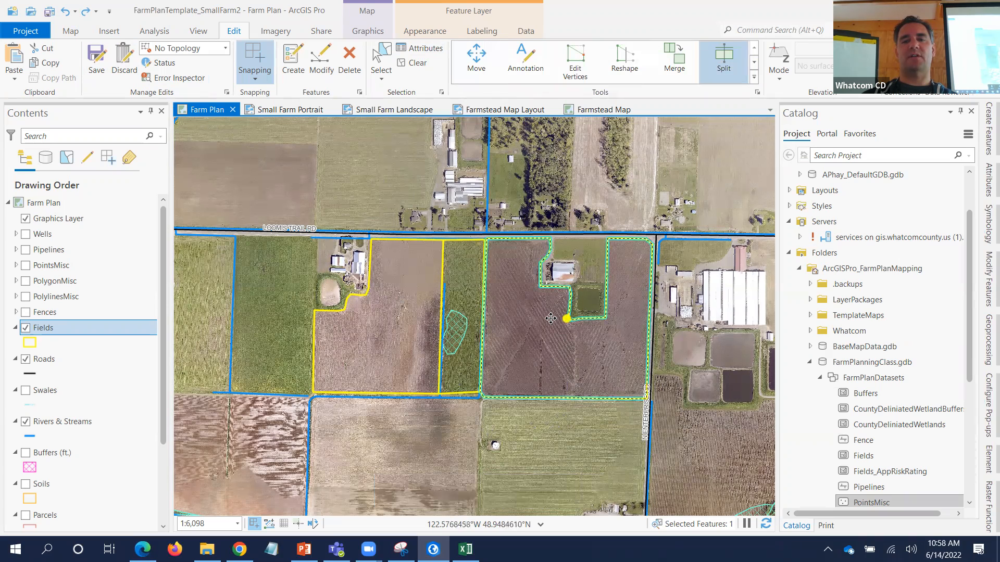
left_click_drag(549, 318, 596, 260)
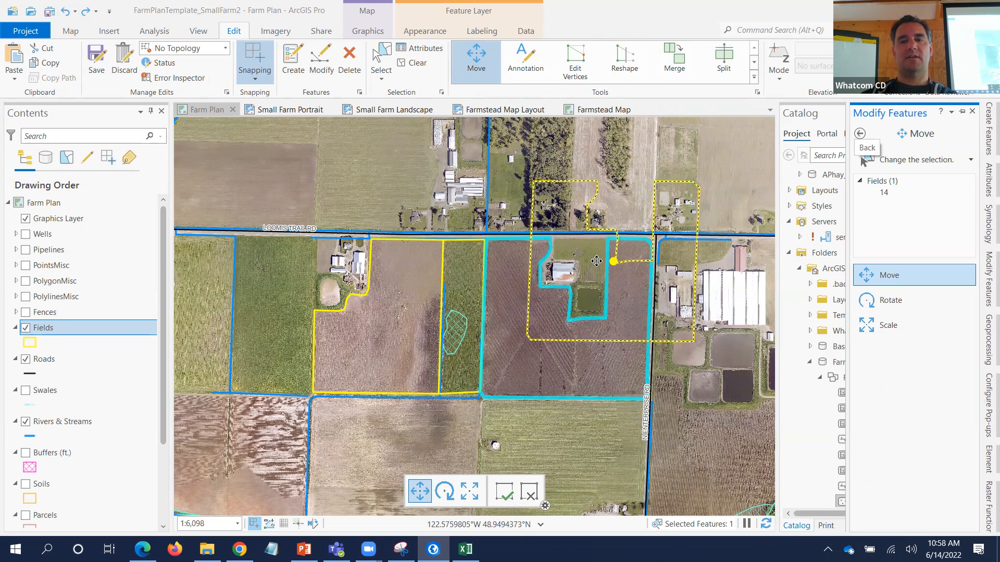
key("Escape")
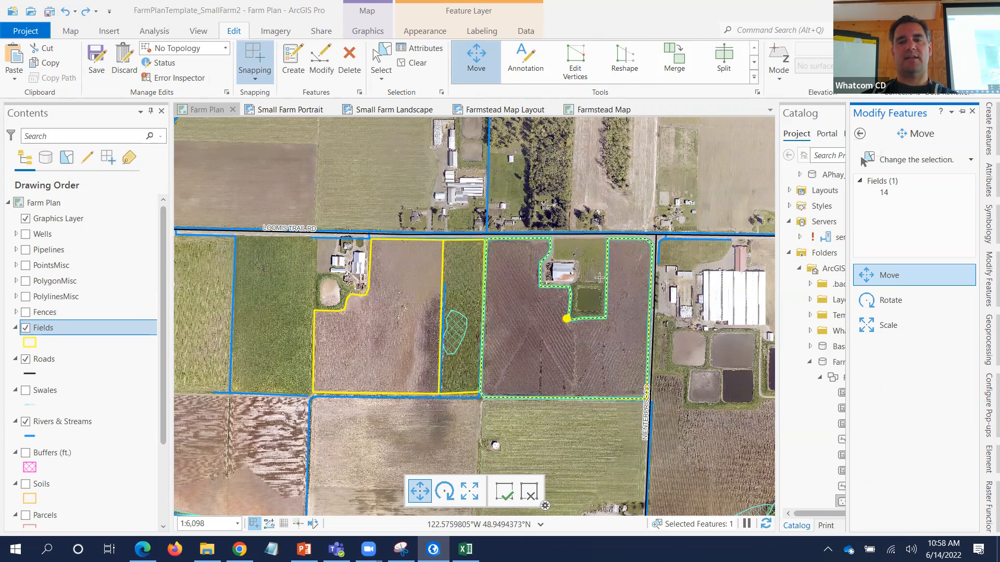
left_click(382, 55)
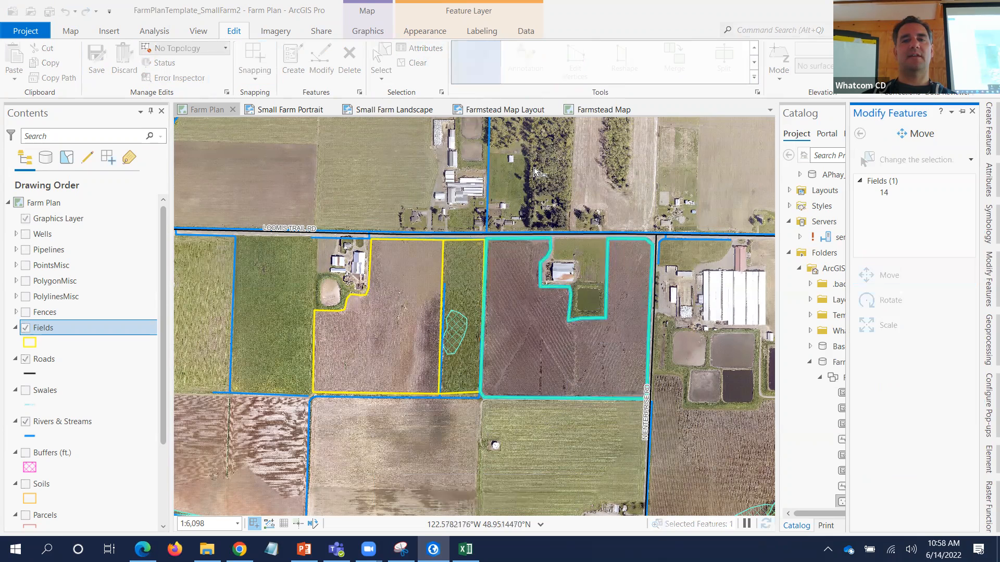
left_click(537, 173)
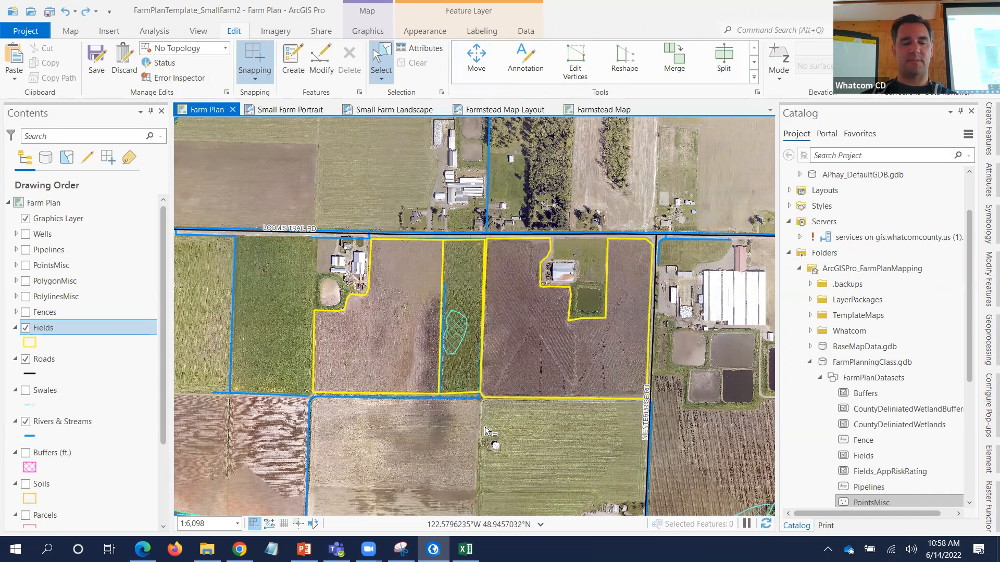
- Zoom and pan south to show the unmapped field below the yellow Fields outlines
scroll(491, 430, "up", 2)
scroll(510, 244, "down", 2)
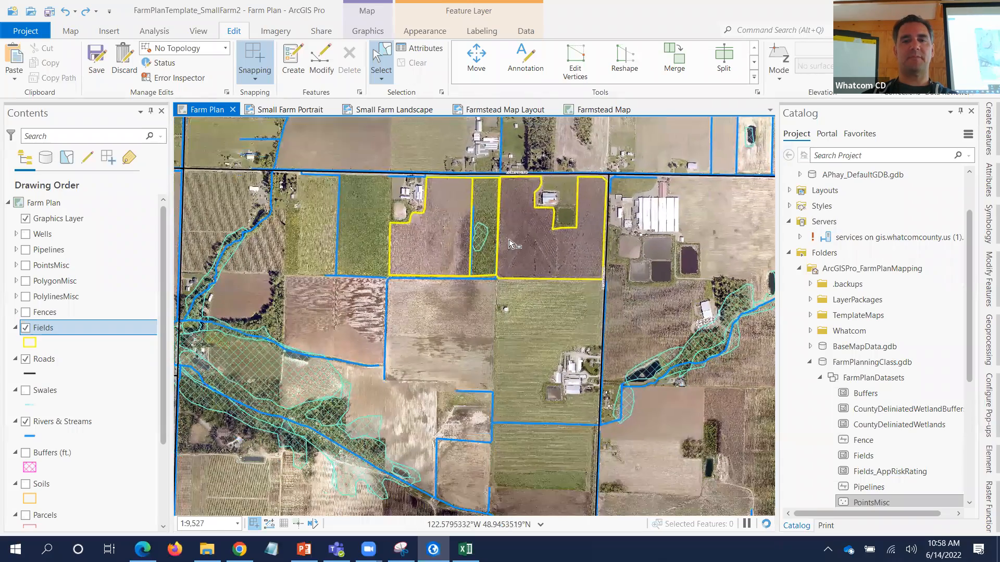
left_click_drag(510, 243, 514, 174)
scroll(505, 258, "up", 2)
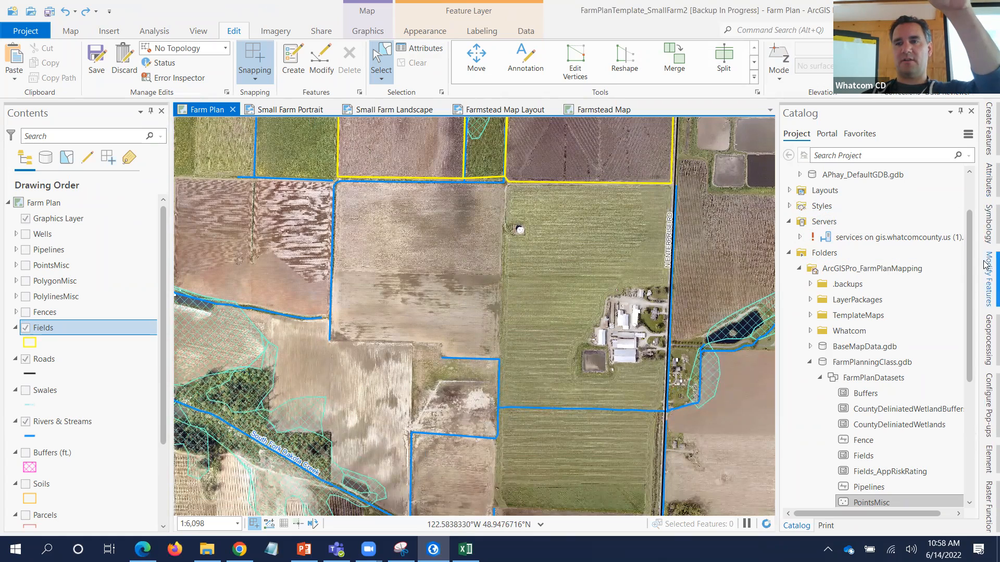
- Open Create Features, select the Fields template, then close the pane again
left_click(985, 135)
left_click(884, 248)
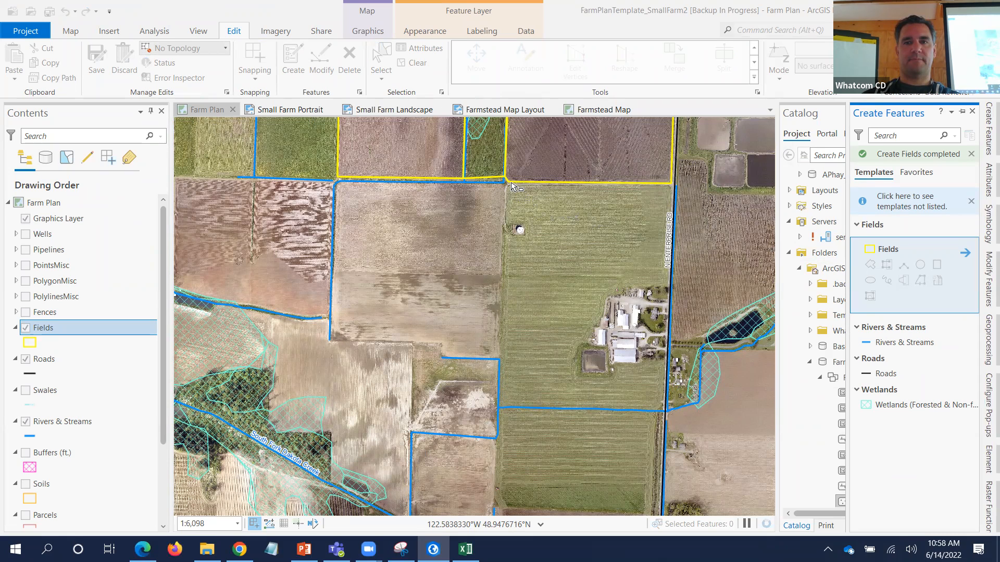
left_click(985, 121)
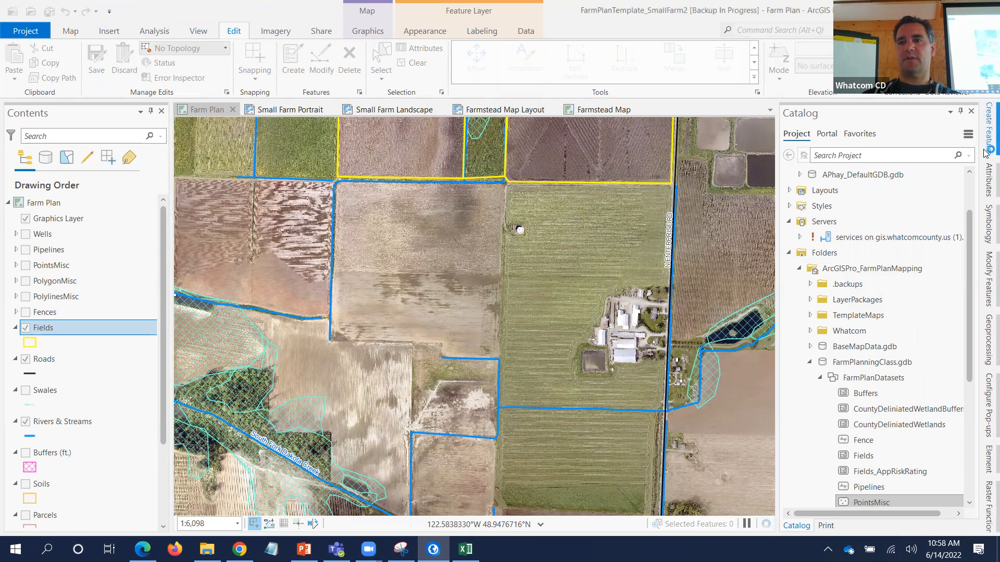
left_click(961, 112)
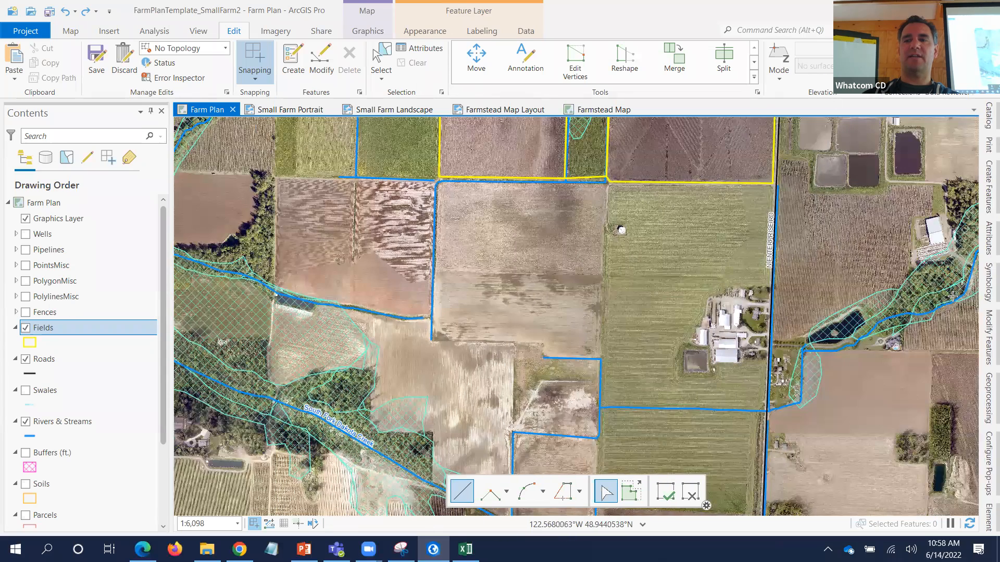
left_click(988, 116)
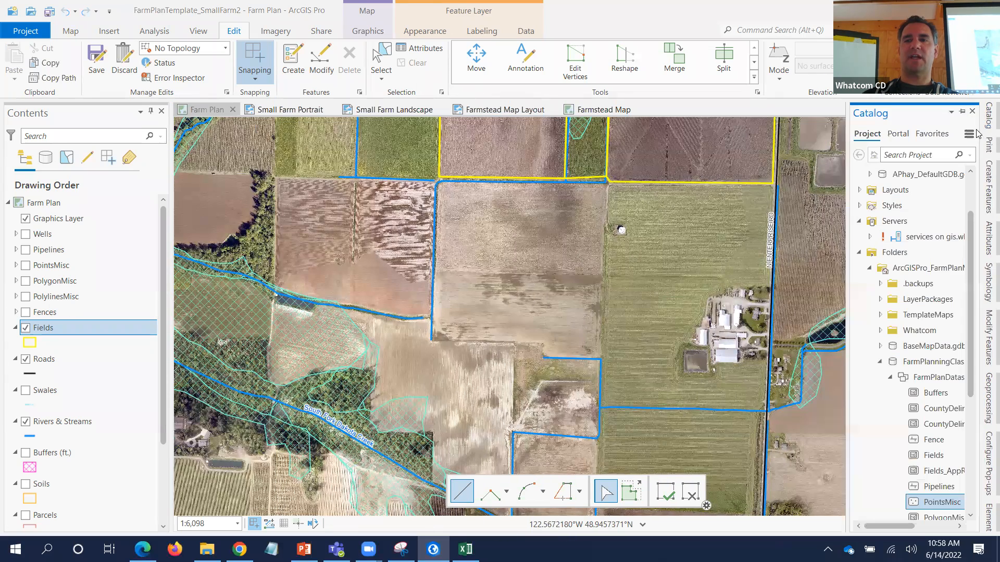
left_click(952, 112)
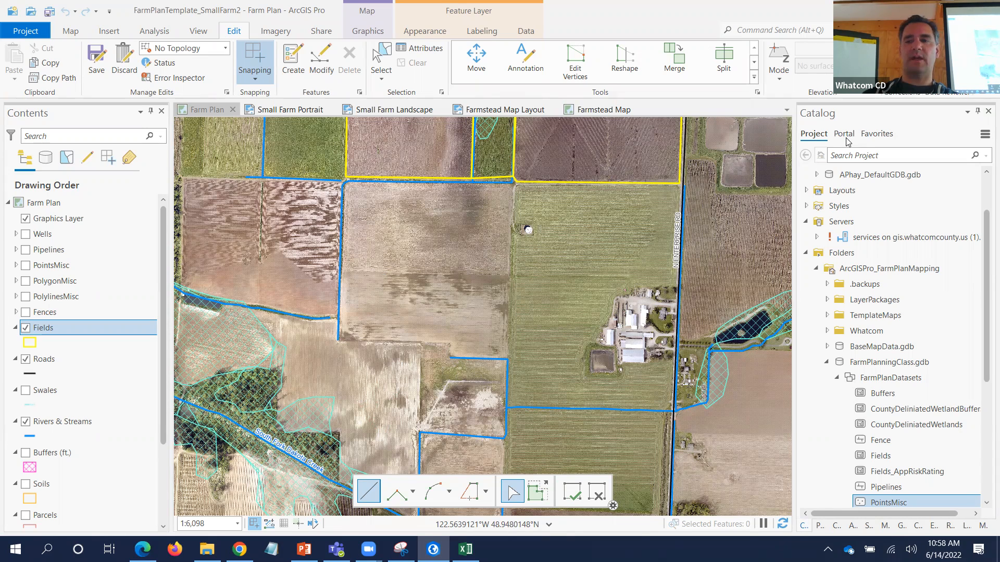
left_click(986, 323)
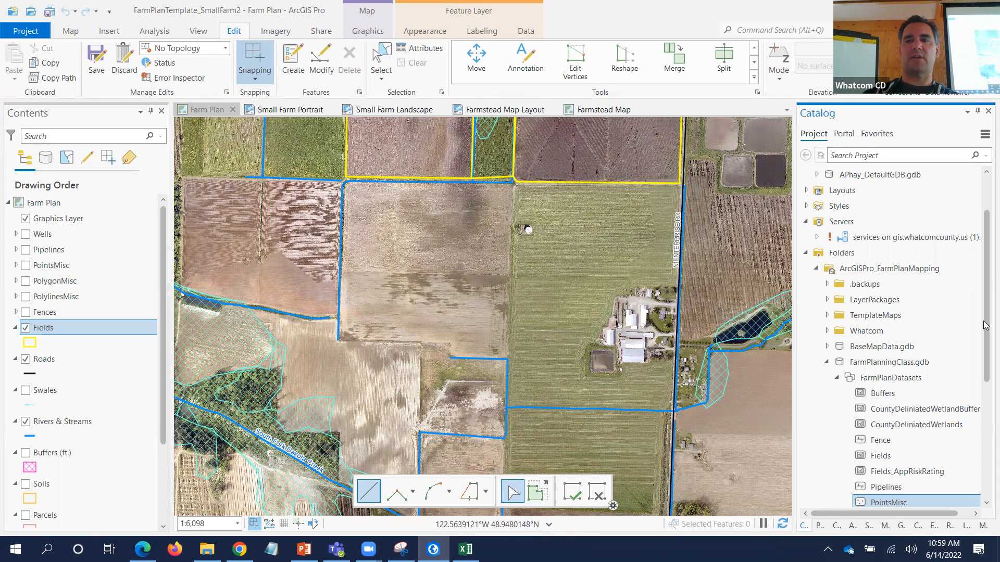
left_click(977, 111)
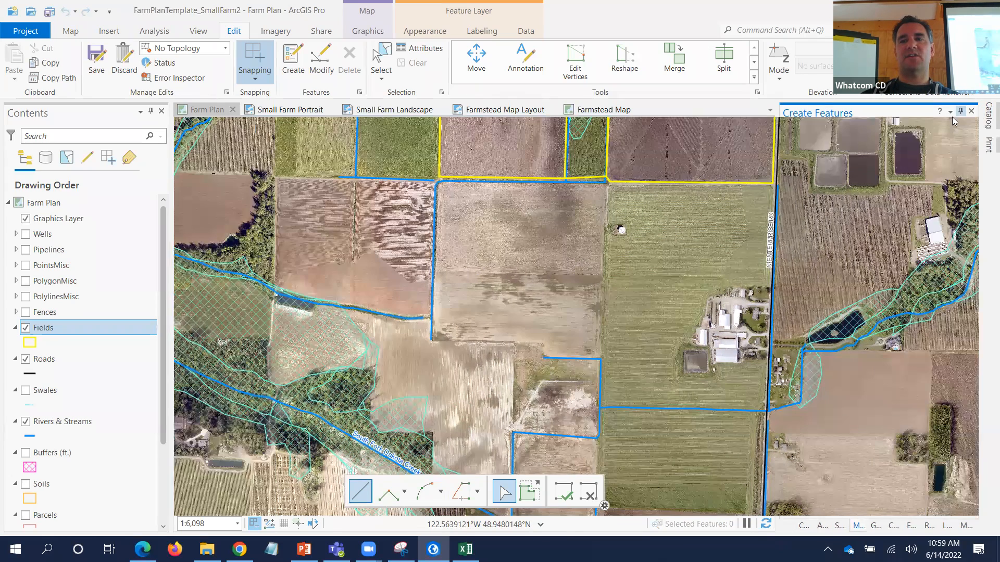
left_click(960, 111)
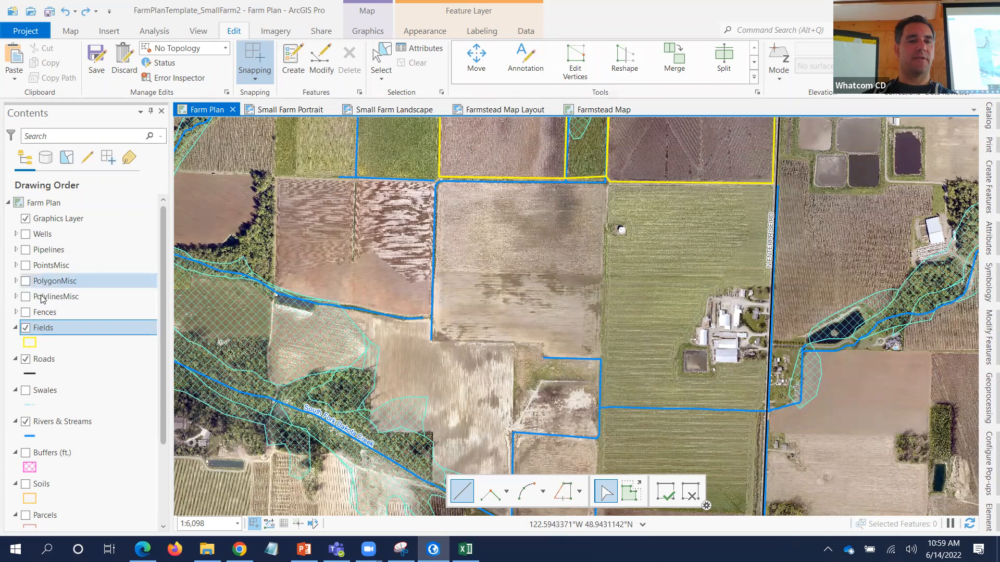
right_click(43, 328)
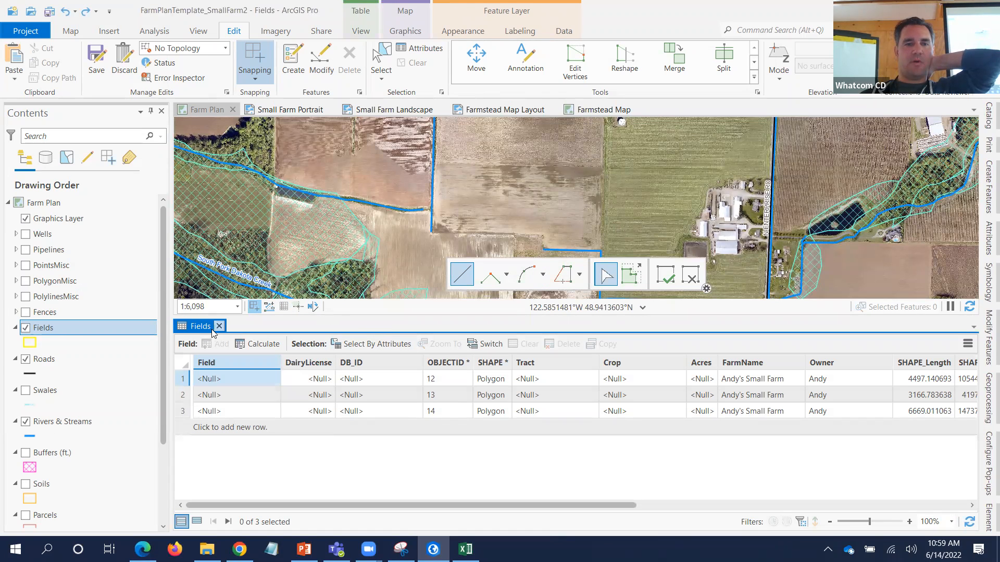
left_click_drag(200, 326, 412, 304)
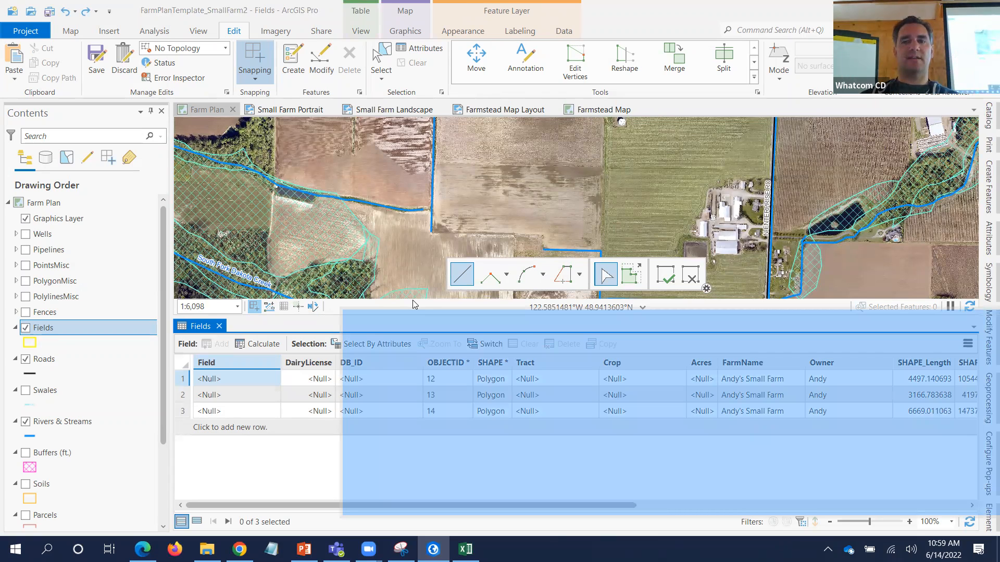
left_click_drag(412, 301, 413, 299)
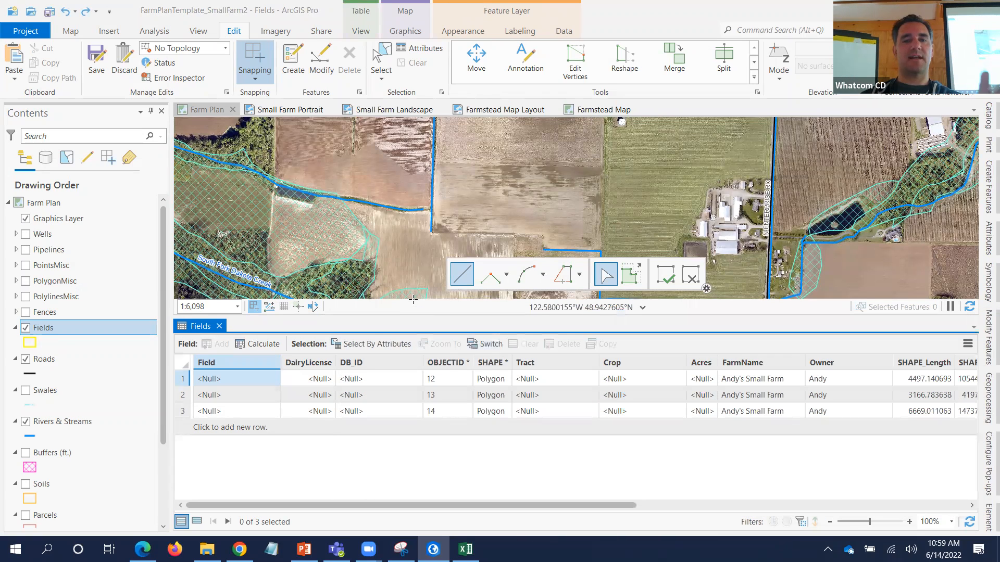
left_click(219, 327)
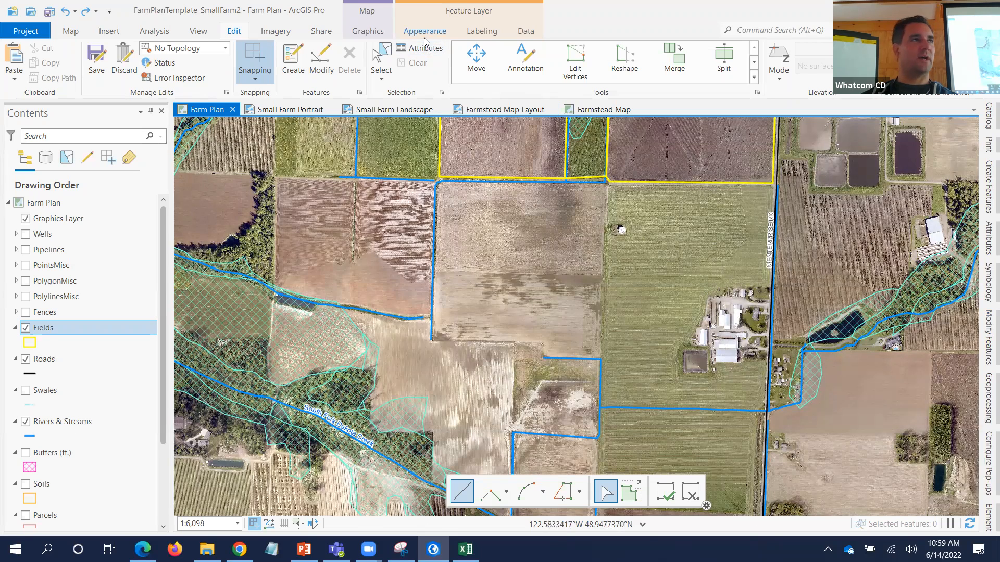
- Switch to the View tab, reopen Create Features and select the Fields polygon template
left_click(200, 34)
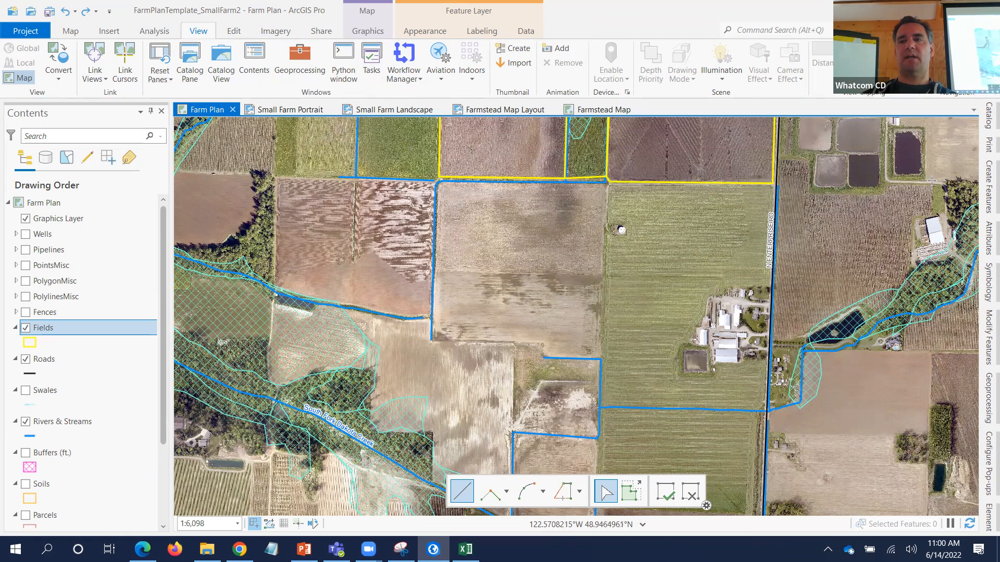
left_click(987, 199)
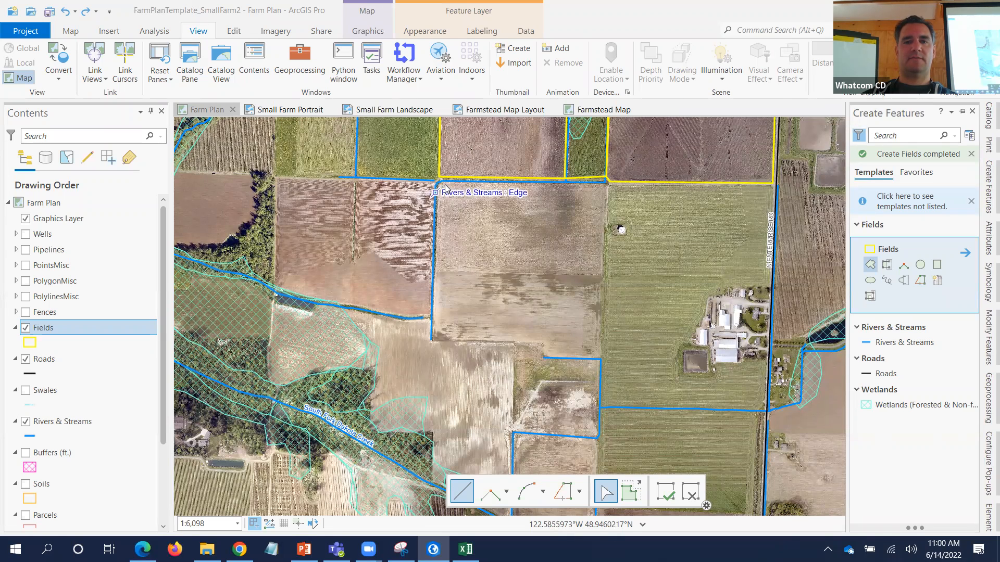
key("space")
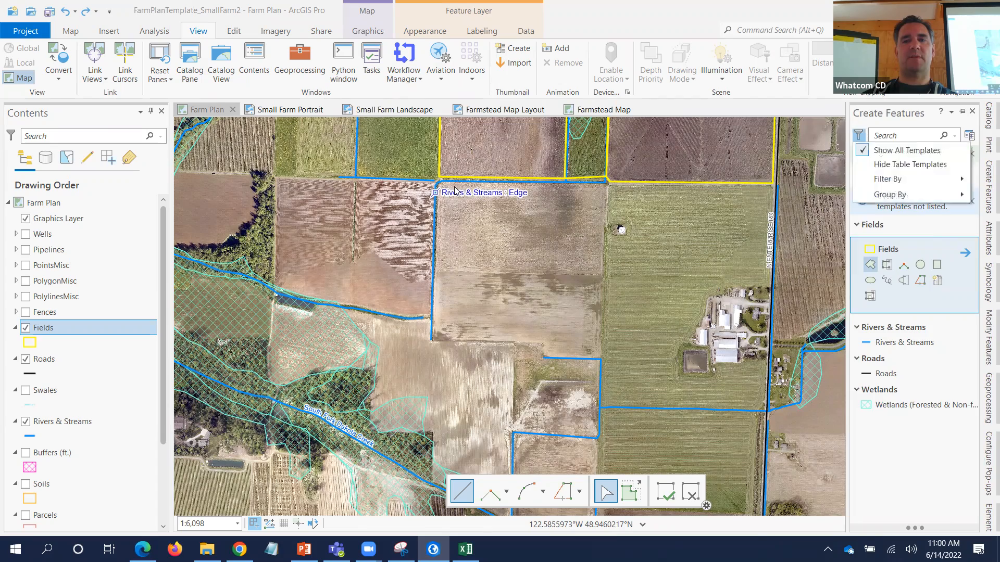
left_click(459, 186)
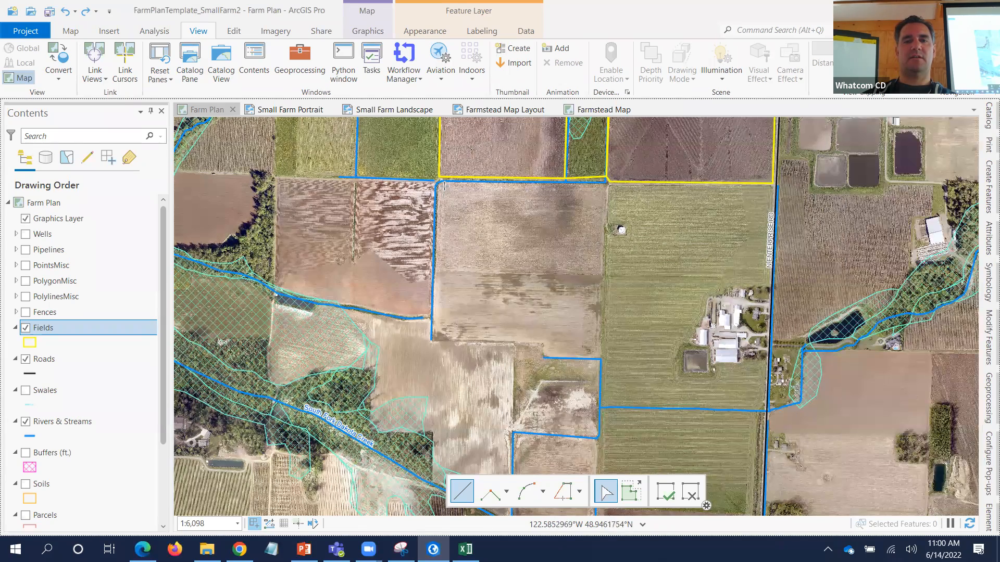
- Sketch the southern field polygon with a small step in its south edge, then pan to show it
left_click(445, 184)
left_click(440, 193)
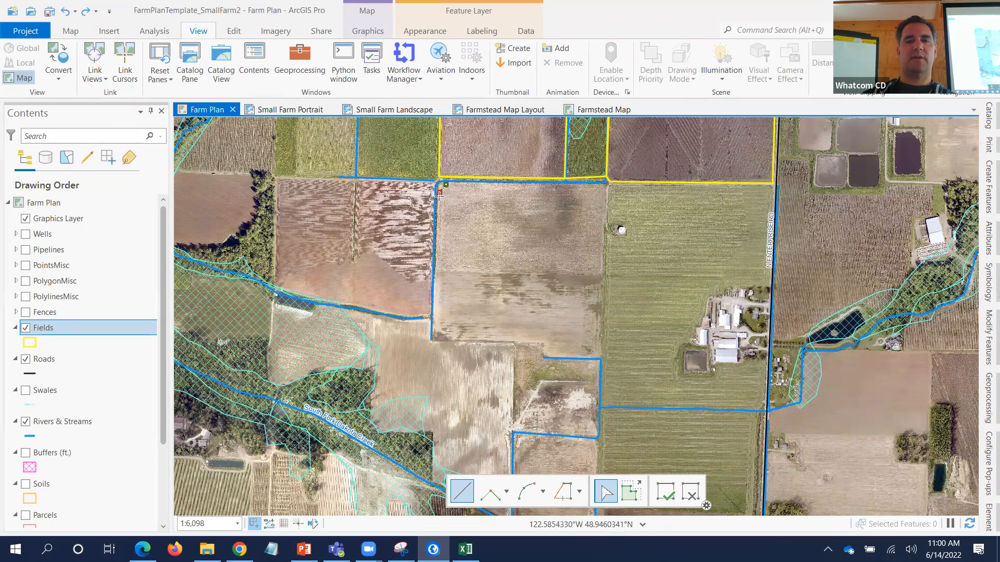
left_click(433, 339)
left_click(543, 343)
left_click(544, 354)
left_click(548, 355)
left_click(599, 355)
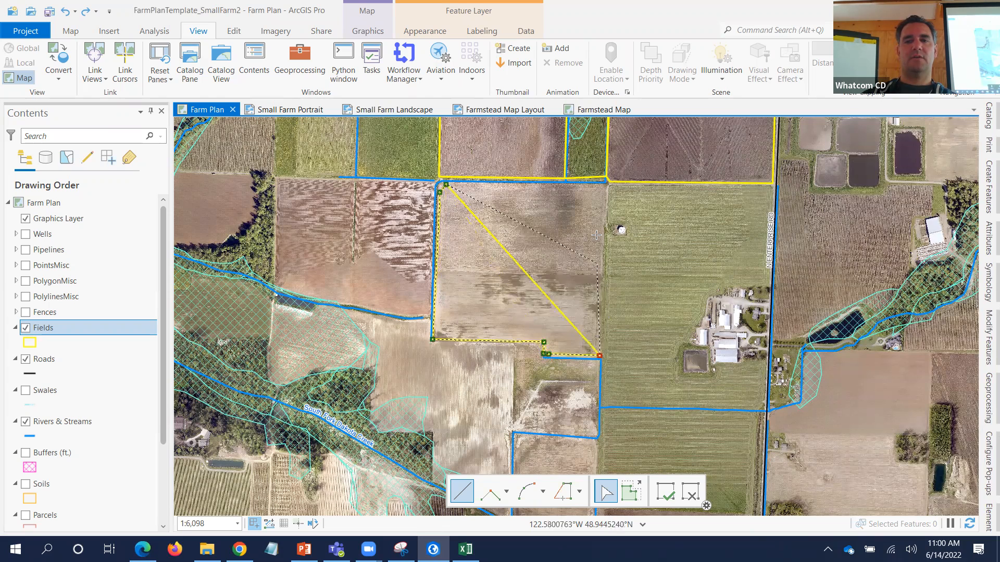
double_click(607, 185)
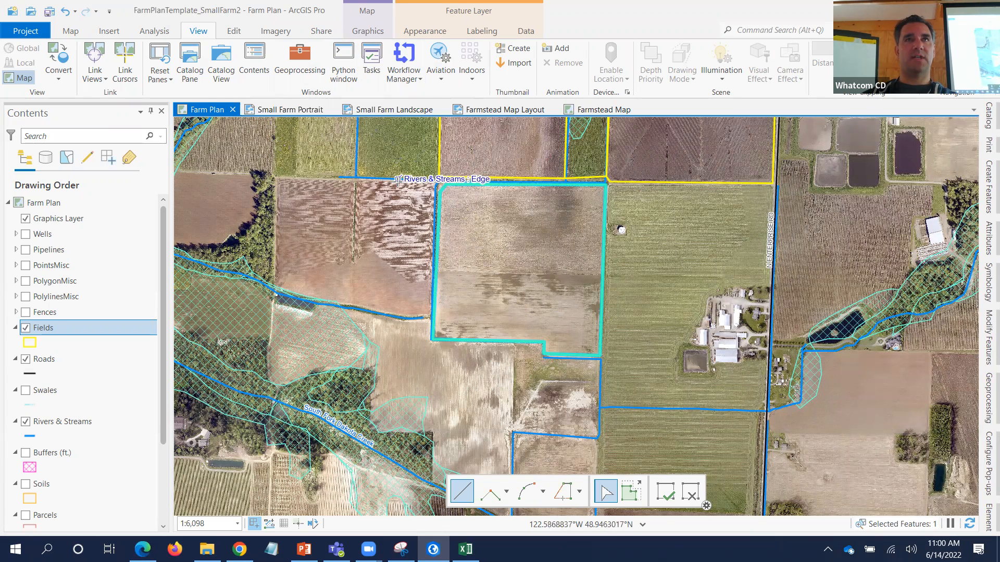
left_click_drag(400, 186, 395, 249)
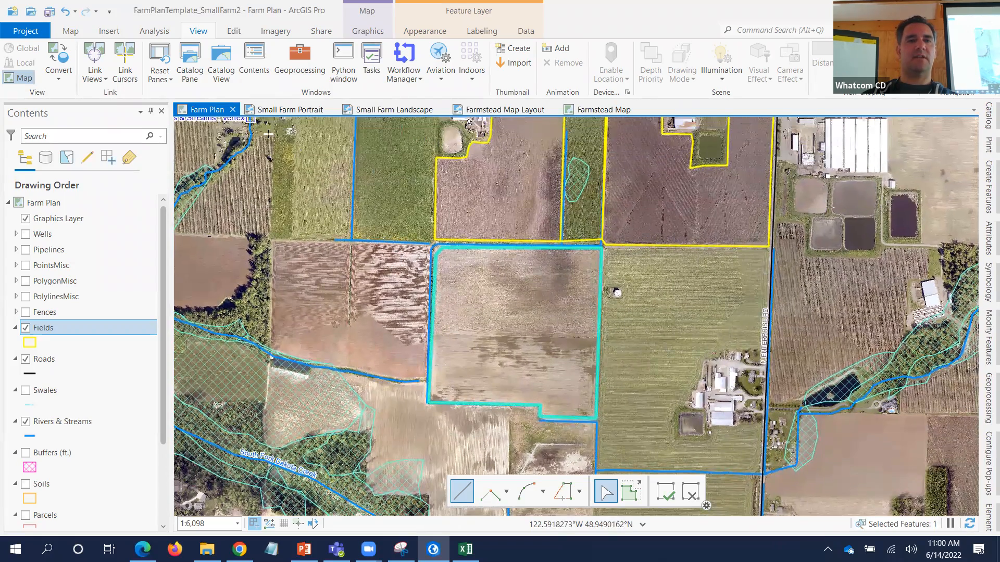
left_click_drag(415, 187, 654, 286)
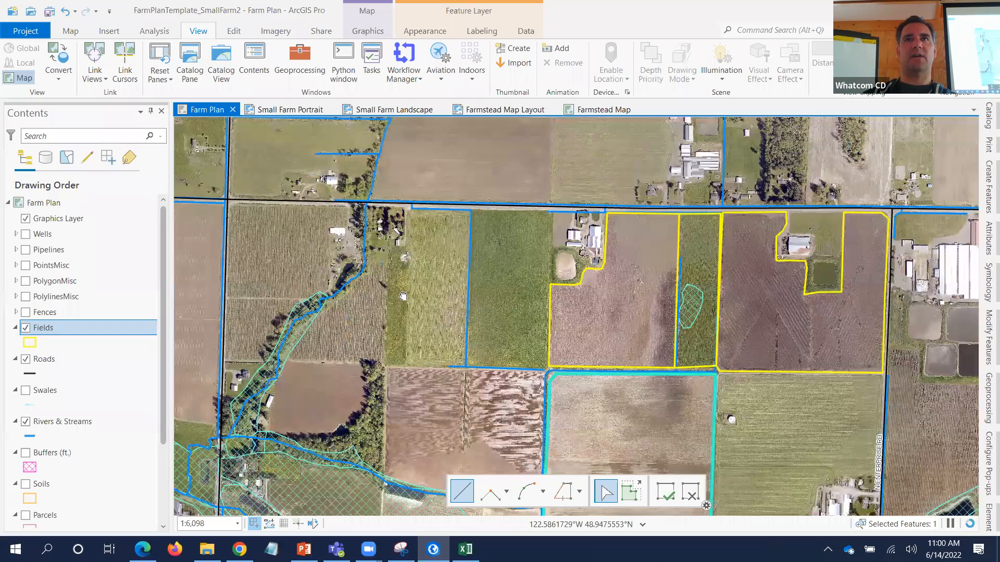
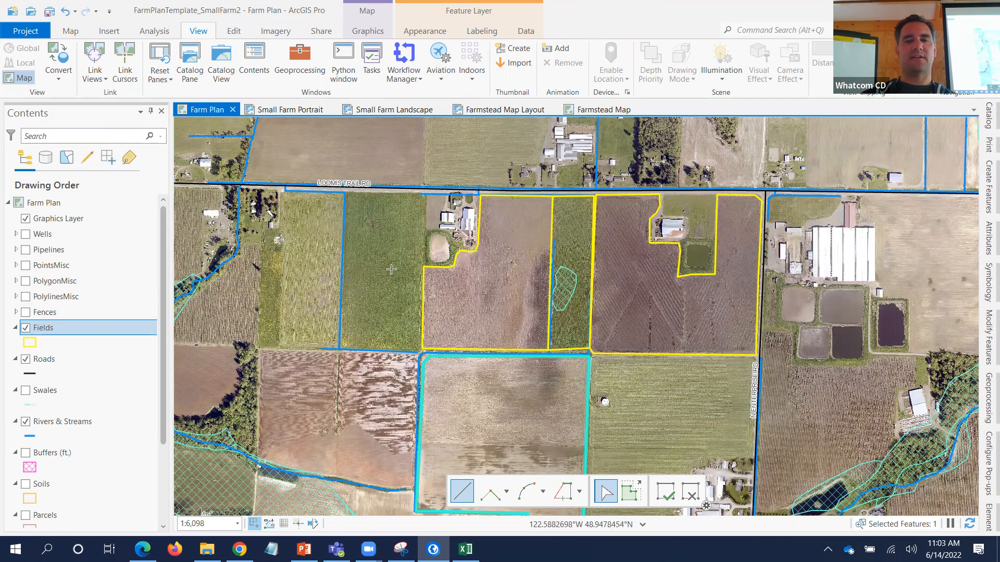
- Sketch around the buildings in the upper-left field's corner to cut them out as a farmstead polygon
left_click(423, 266)
left_click(425, 197)
left_click(477, 195)
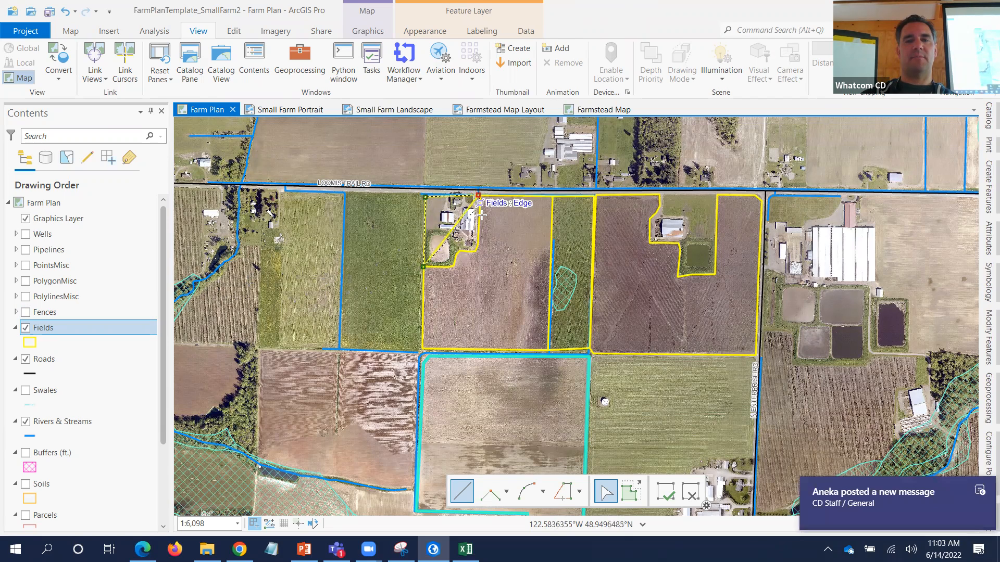
left_click(478, 239)
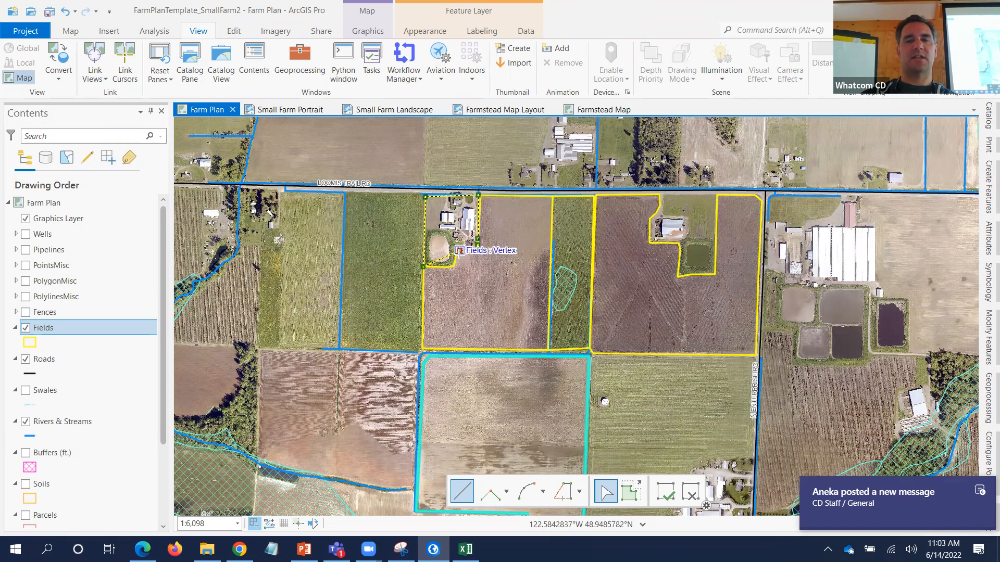
left_click(454, 265)
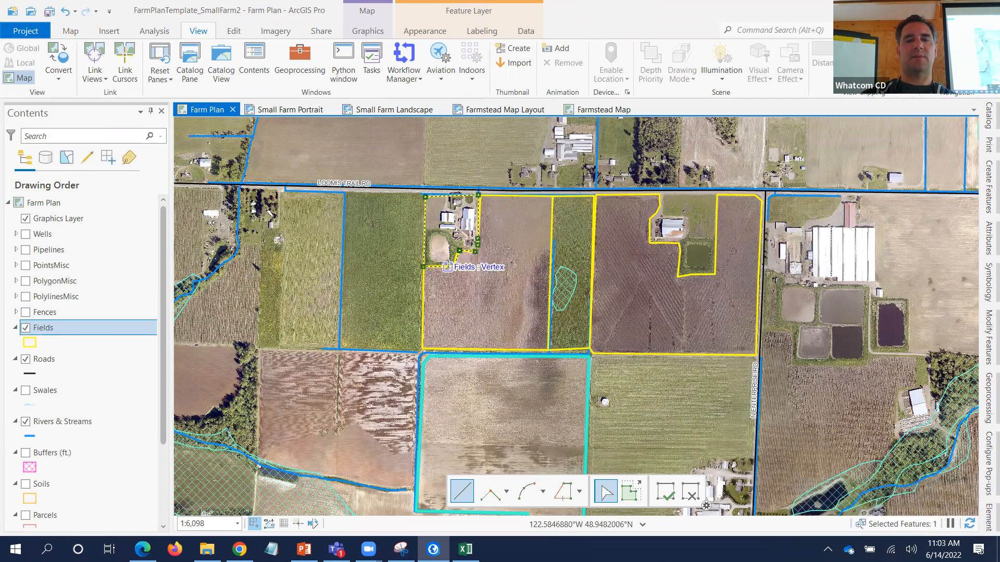
double_click(448, 265)
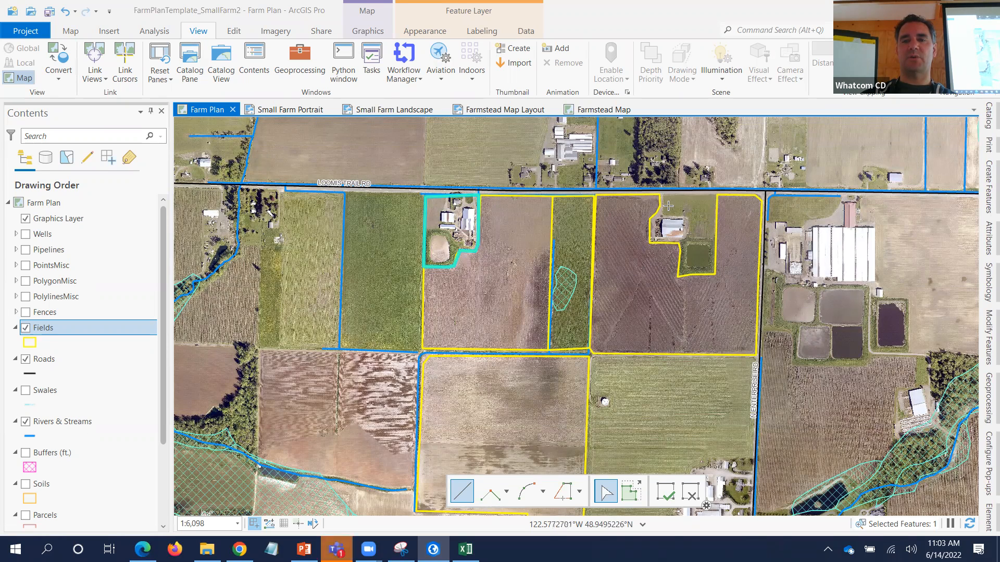
- Trace the right-hand farmstead around its building and pond along the field edges, then select it
left_click(563, 491)
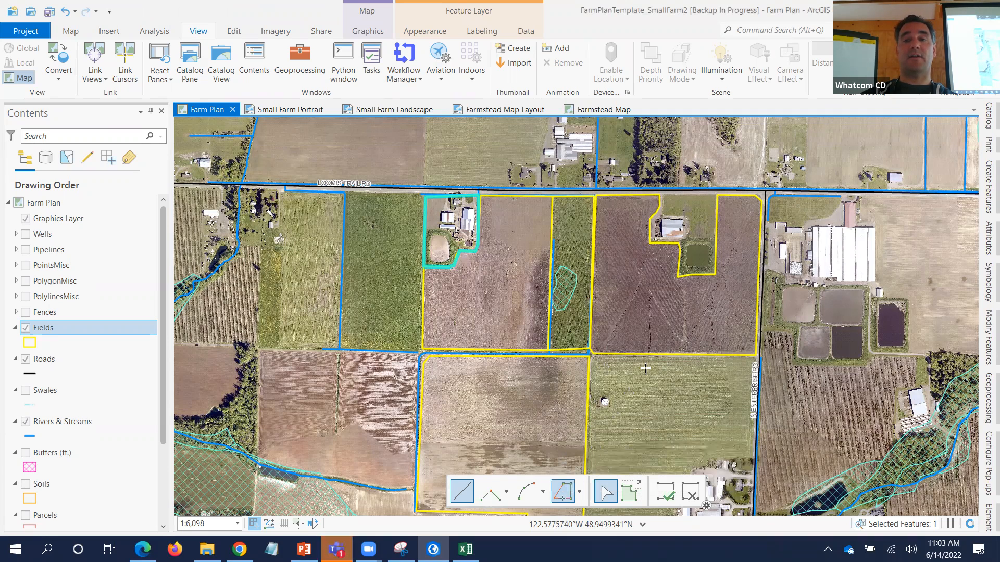
left_click(658, 202)
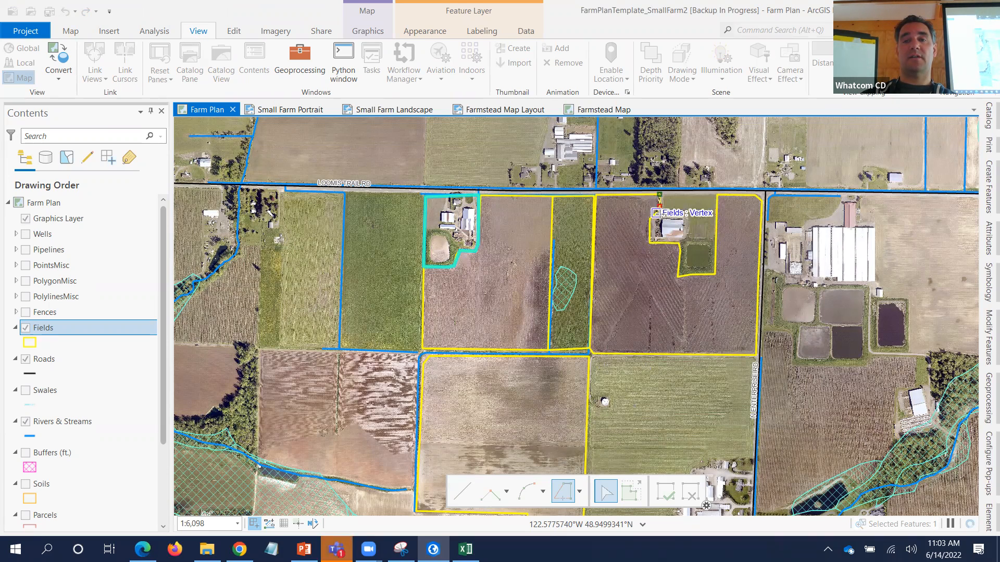
left_click(656, 212)
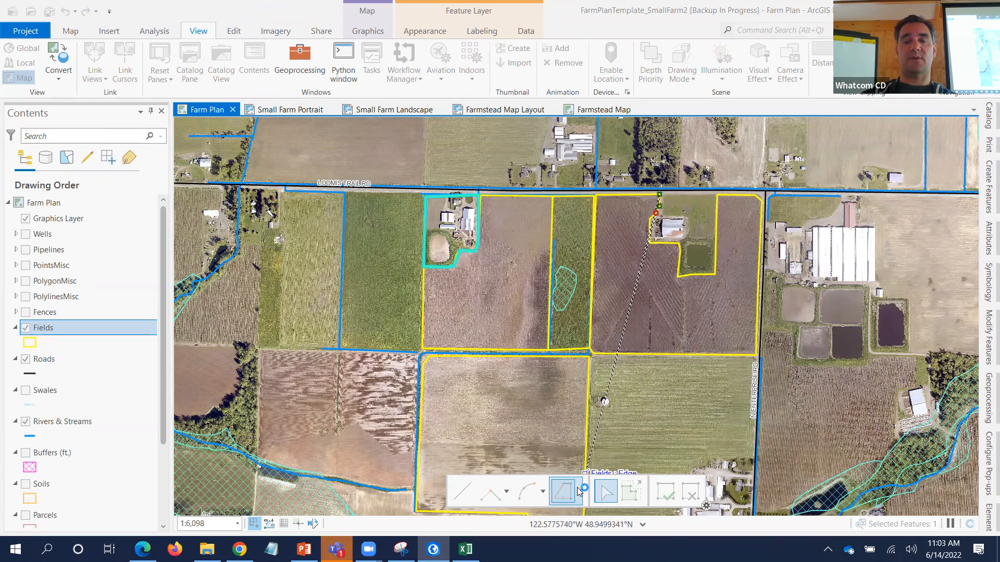
left_click(649, 219)
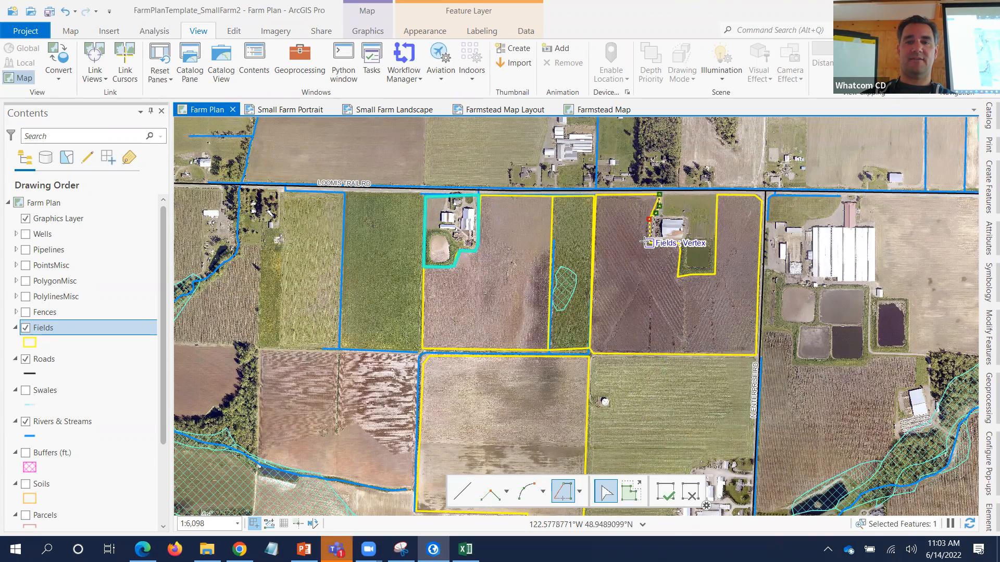
double_click(679, 243)
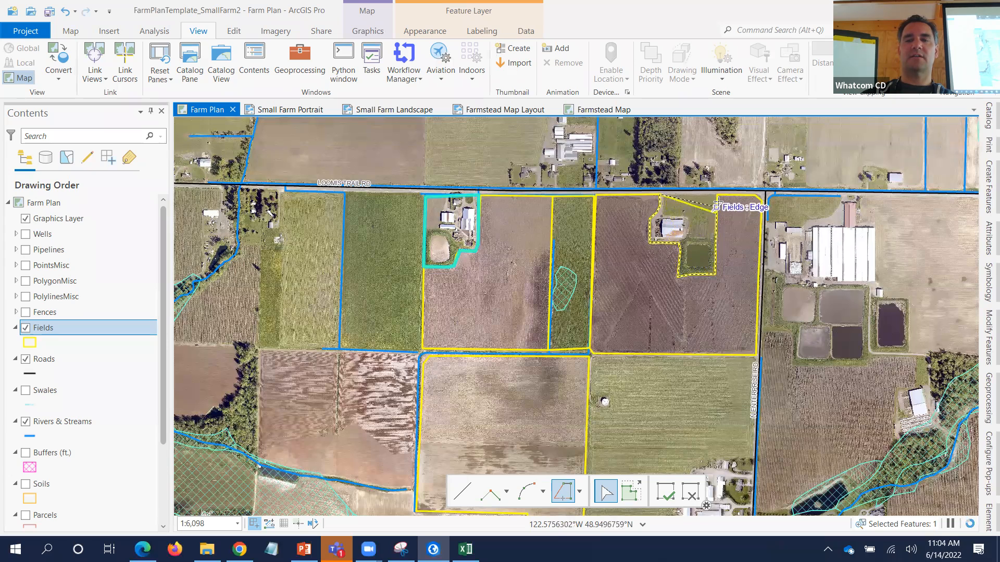
left_click(715, 194)
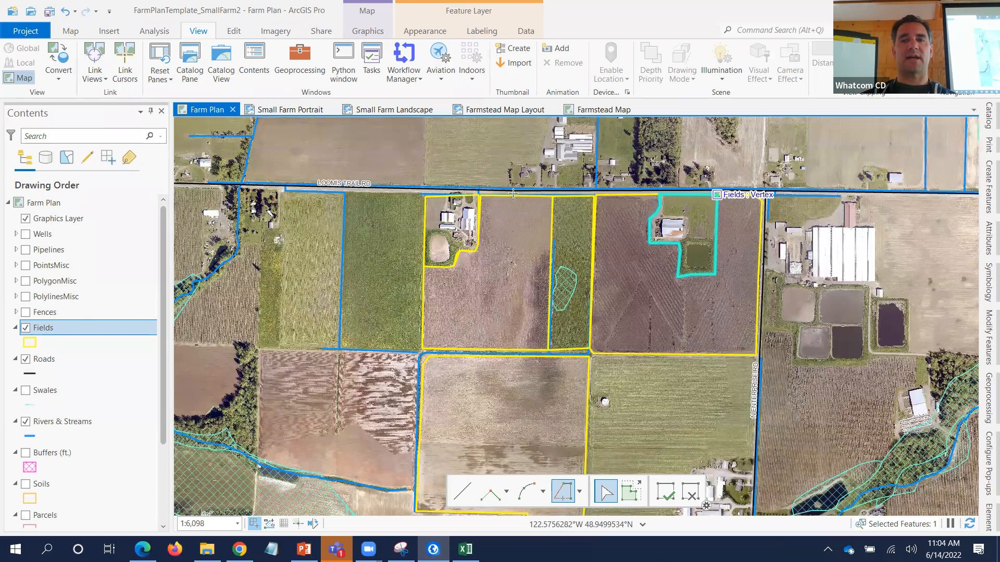
- Open the Fields attribute table and enter 1 as the first row's Field value
right_click(54, 329)
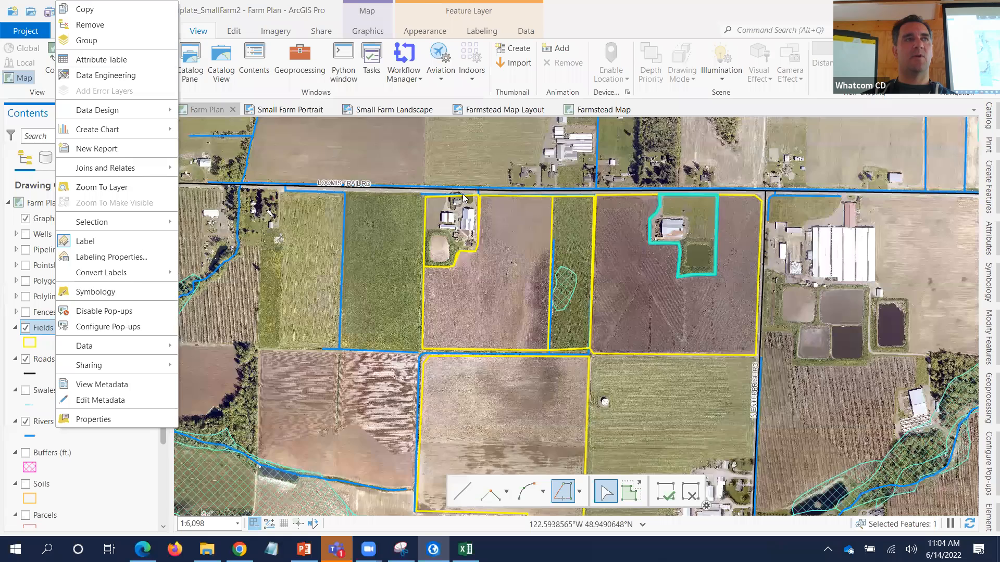
left_click(104, 60)
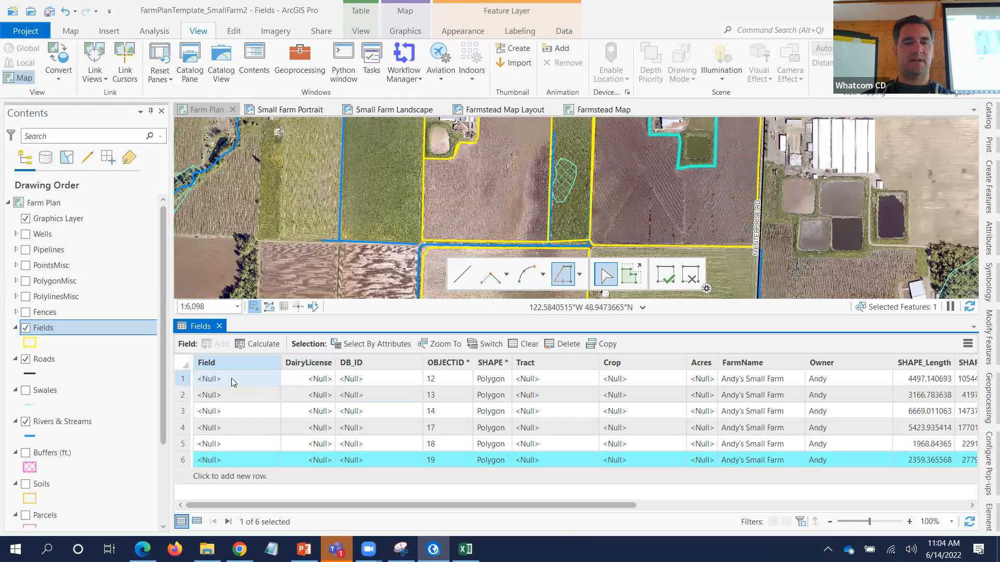
left_click(183, 379)
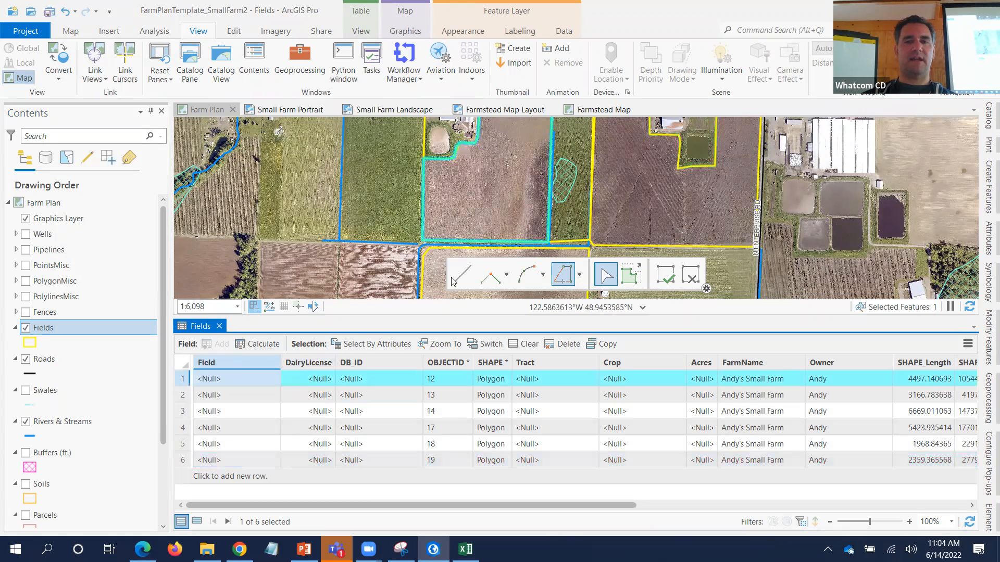
scroll(502, 252, "down", 4)
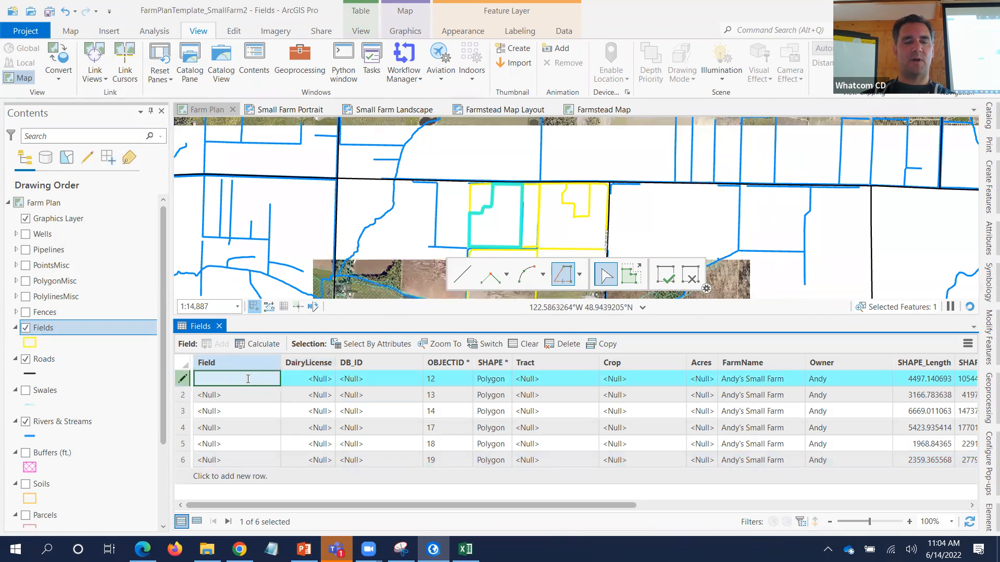
left_click(255, 379)
type("1")
left_click(248, 395)
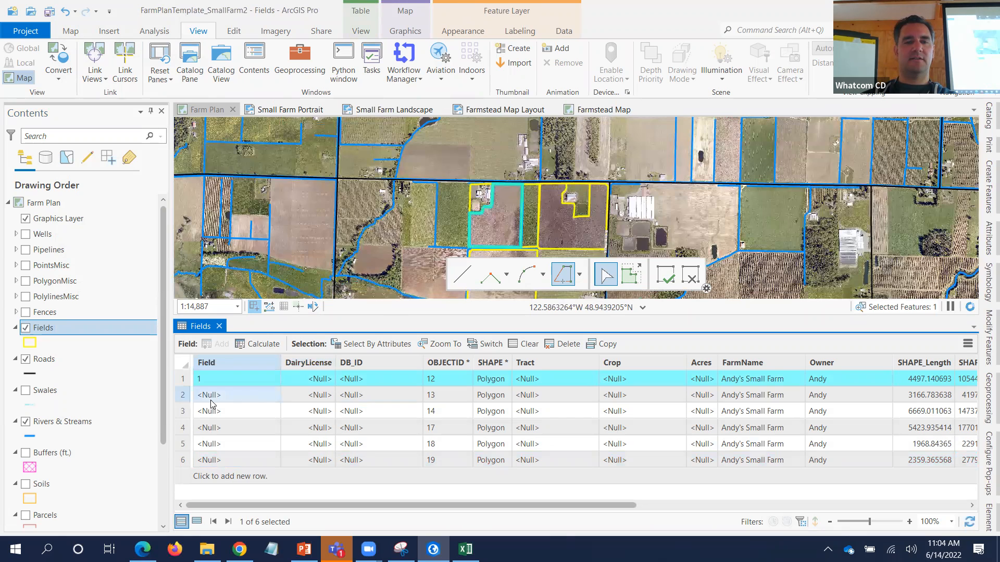
- Hide the Aerial2019 imagery and pan the map to frame the farm fields
left_click(185, 396)
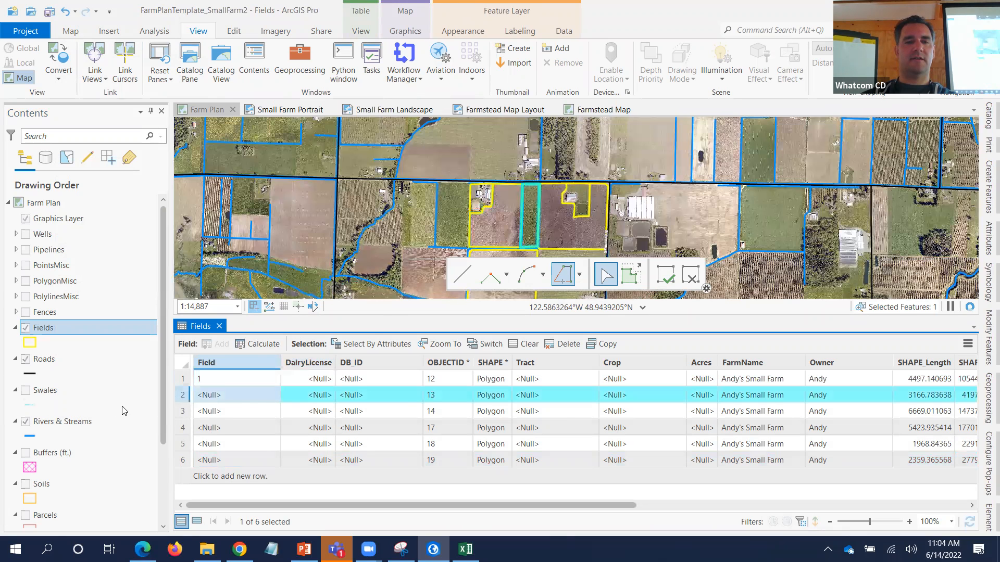
scroll(86, 437, "down", 3)
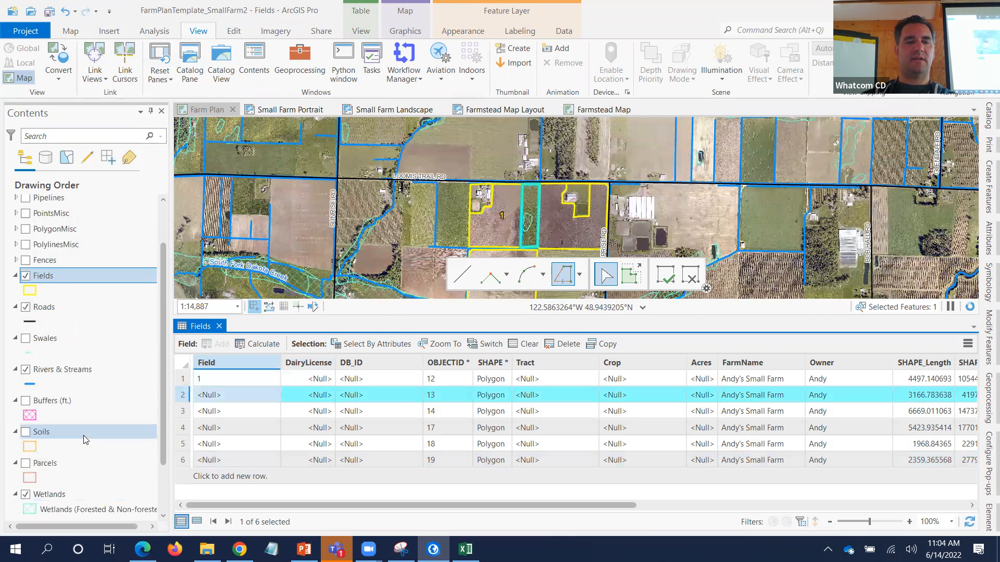
left_click(30, 511)
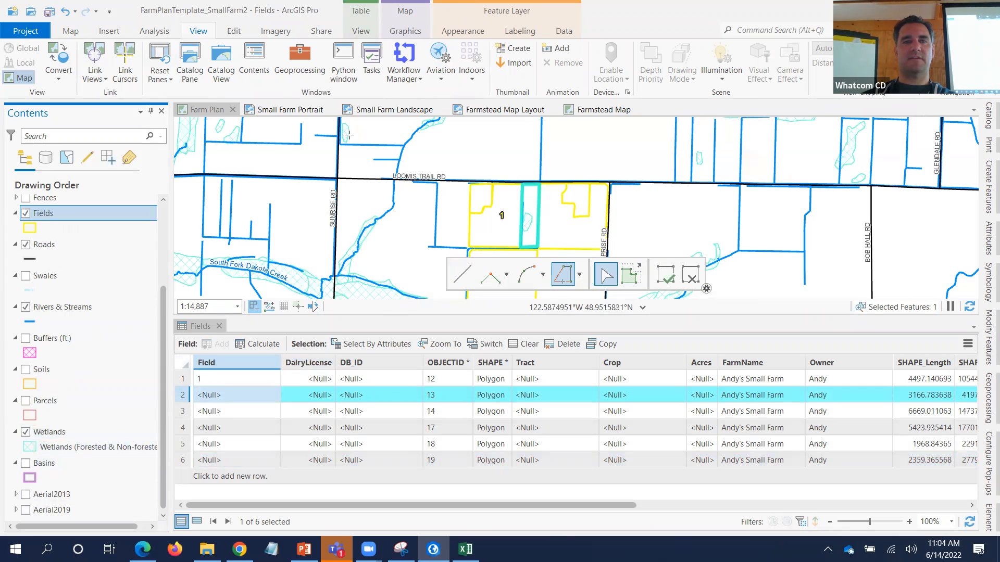
left_click(74, 37)
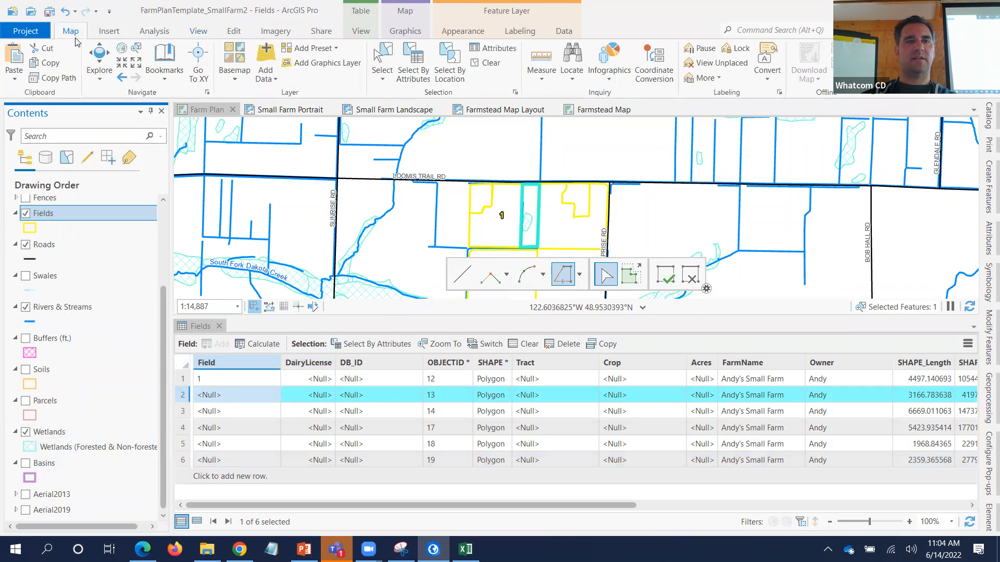
left_click(99, 57)
left_click_drag(500, 170, 474, 134)
left_click_drag(499, 219, 496, 203)
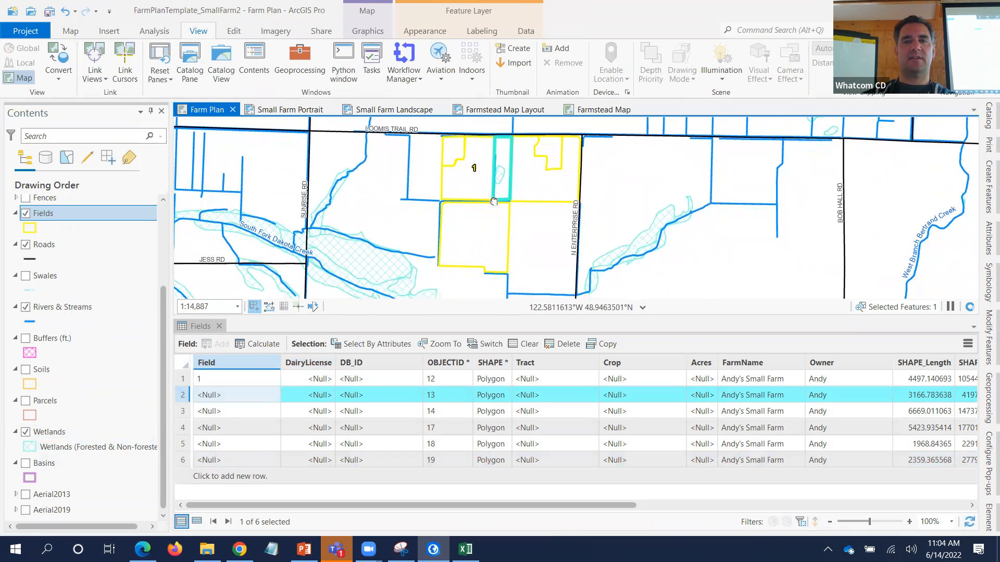
- Enter 2 and 3 as the Field values of rows 2 and 3
double_click(208, 396)
type("2")
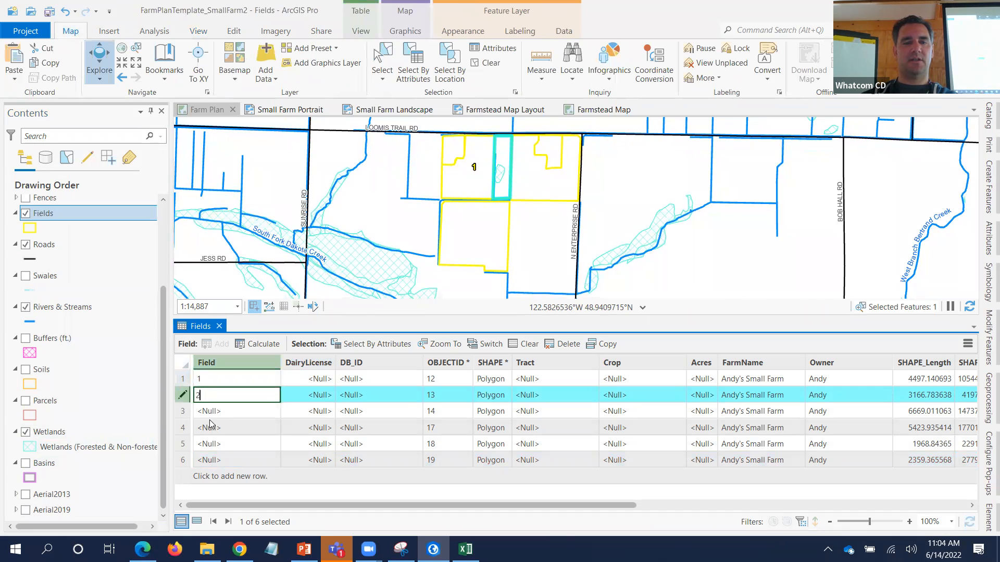
left_click(210, 414)
left_click(212, 414)
type("3")
left_click(213, 428)
- Name rows 5 and 6 F1 and F2, then enter 4 for row 4
left_click(214, 430)
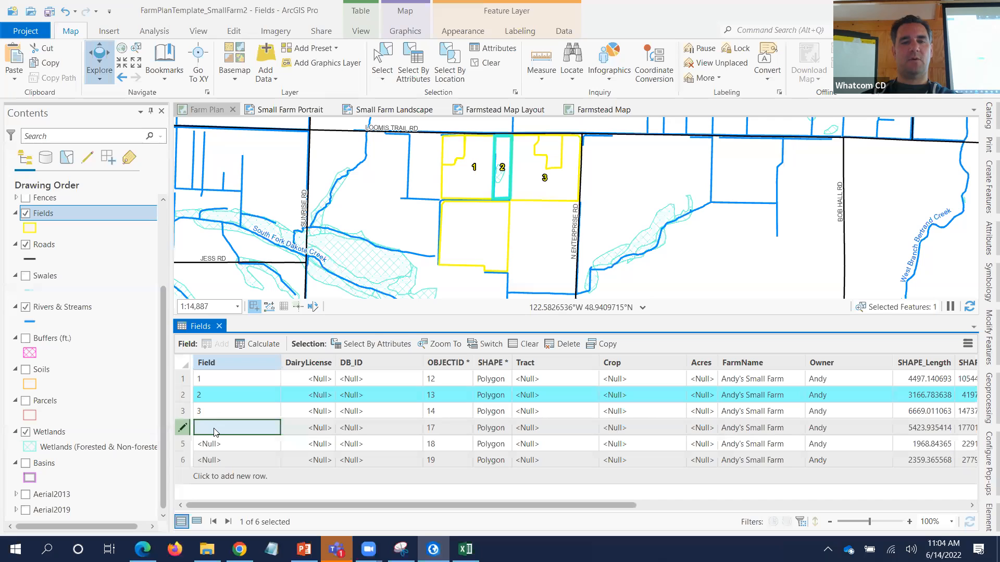
left_click(229, 446)
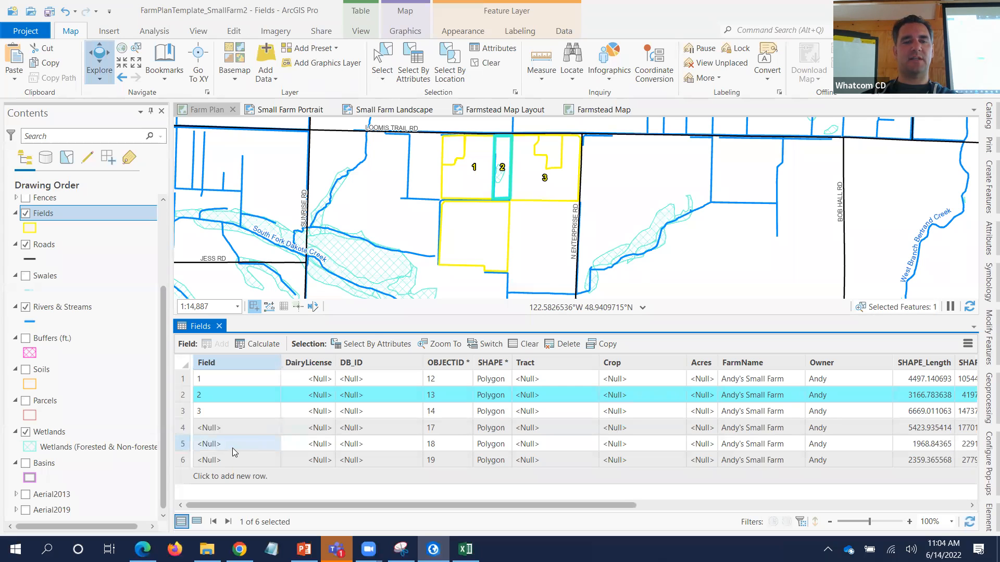
left_click(232, 447)
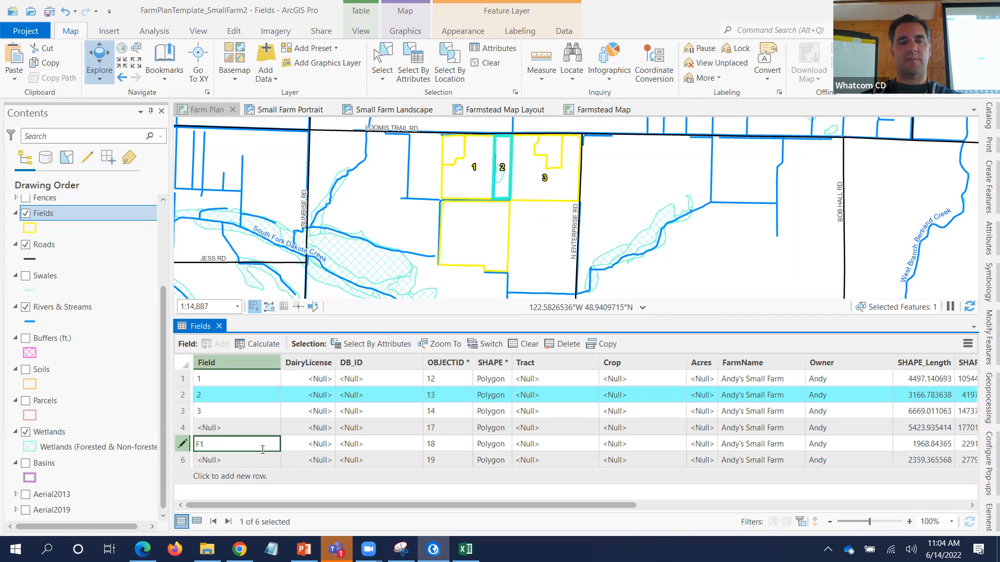
type("F1")
left_click(250, 459)
left_click(250, 459)
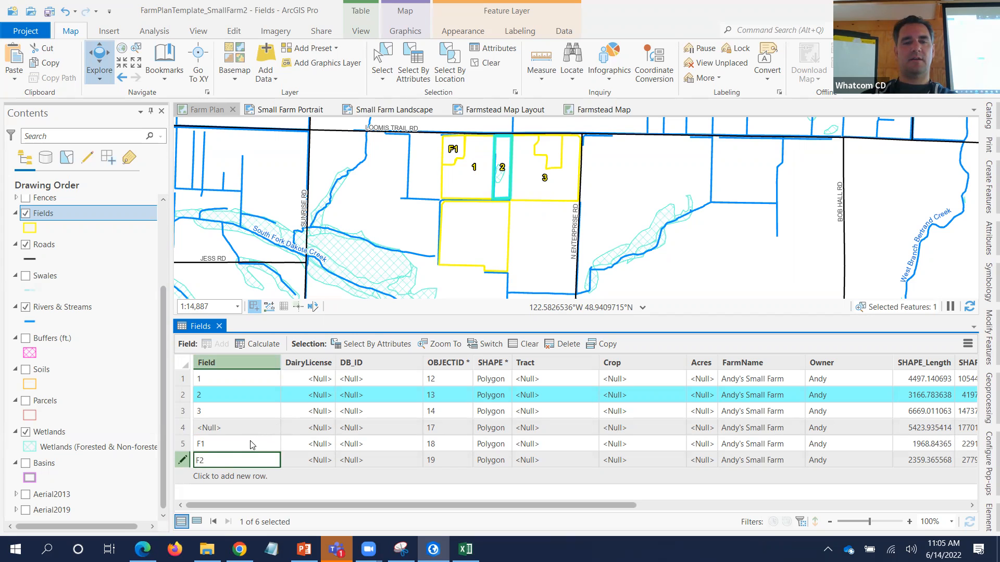
left_click(223, 429)
type("4")
key("Return")
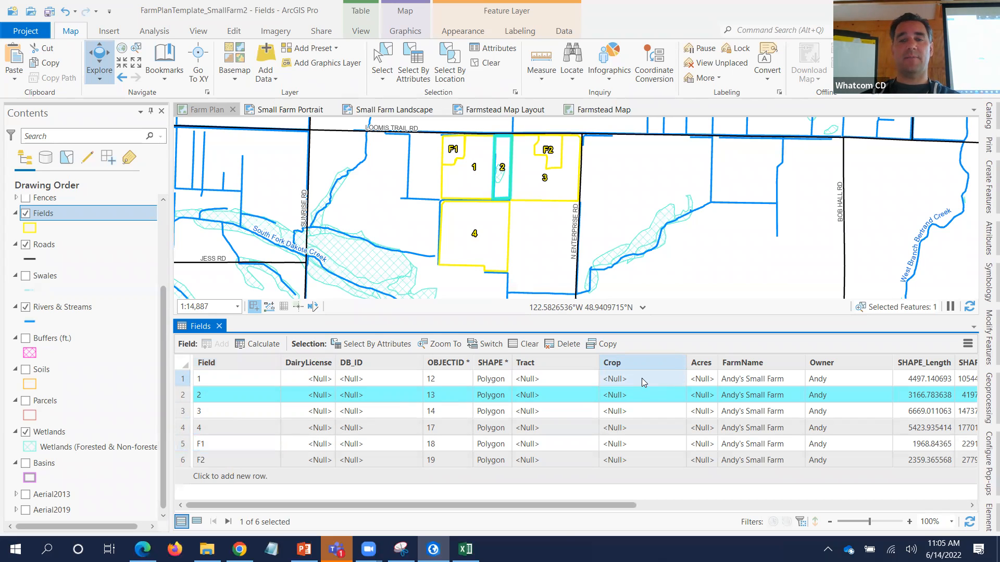
- Set the Crop of fields 1, 2 and 3 to Hay
left_click(642, 378)
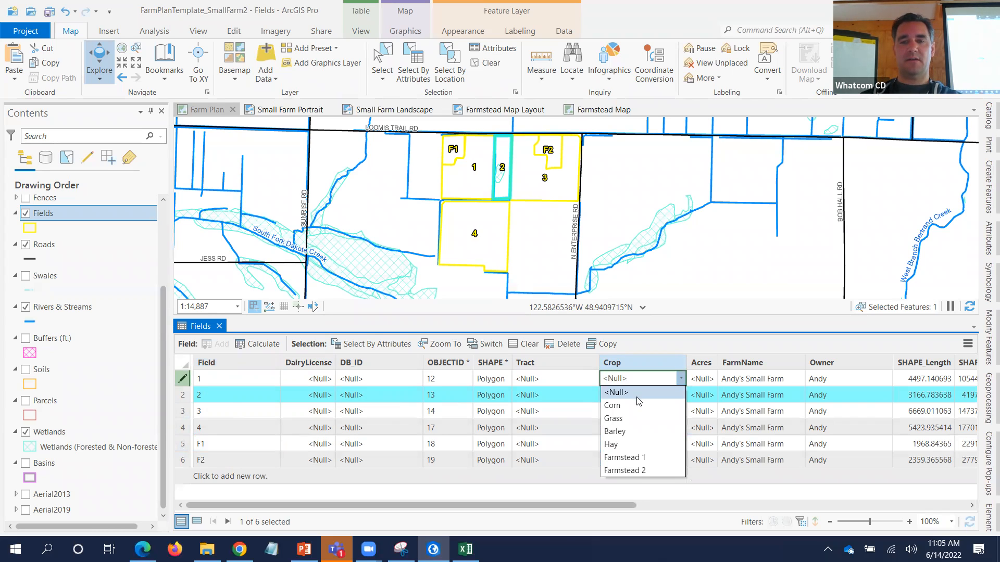
left_click(639, 444)
left_click(679, 396)
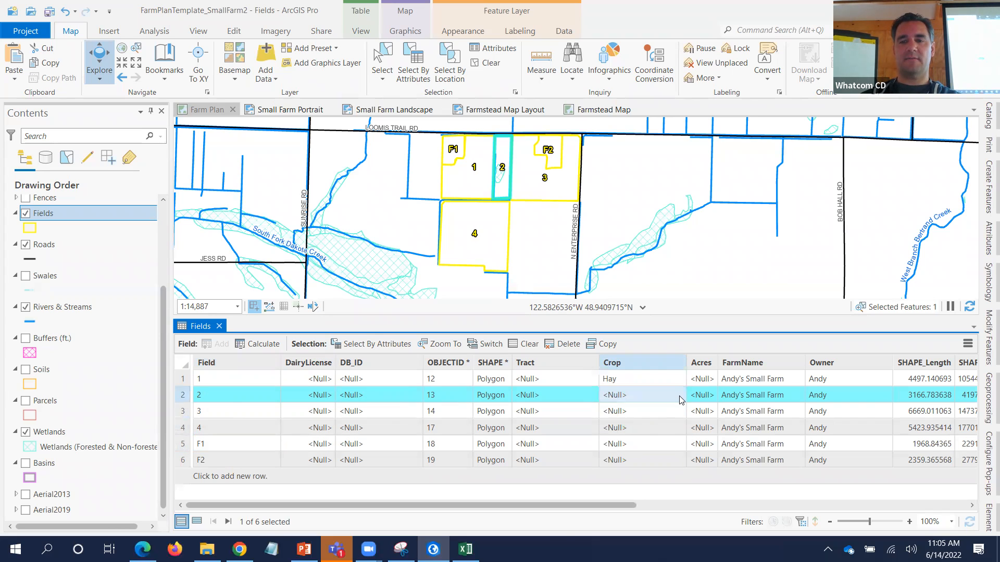
left_click(669, 461)
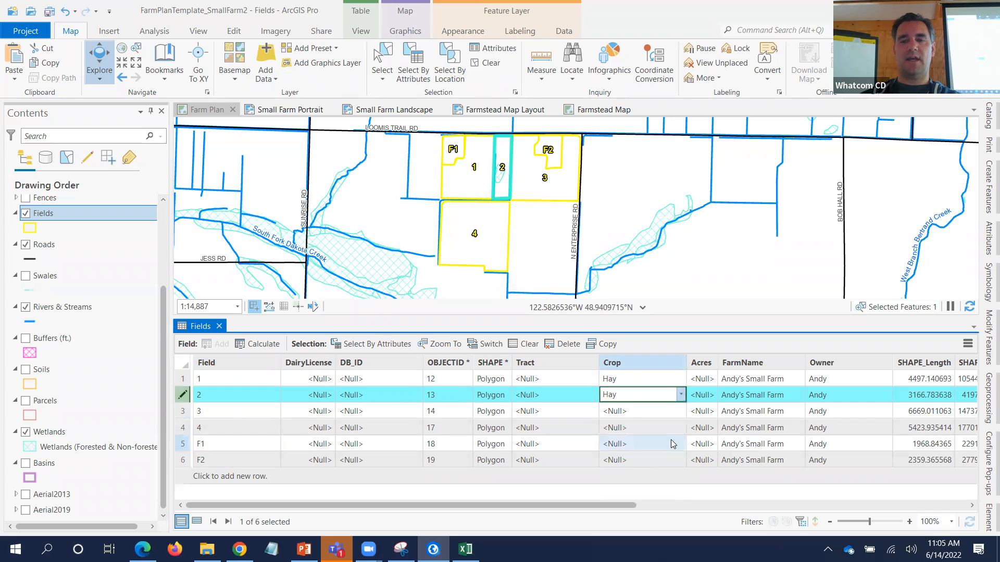
left_click(681, 412)
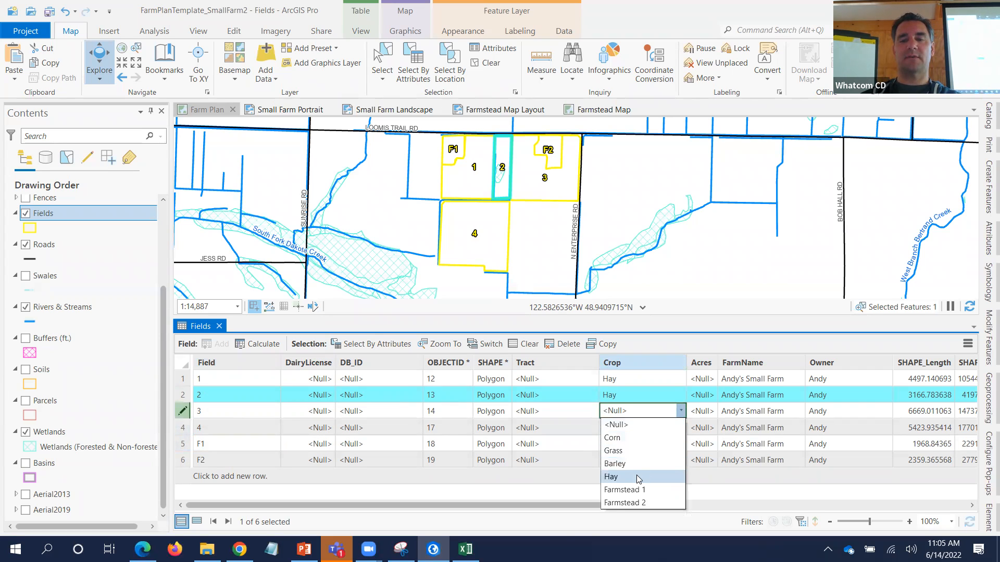
left_click(640, 476)
- Set field 4's Crop to Corn, F1 to Farmstead 1 and F2 to Farmstead 2
left_click(679, 428)
left_click(679, 428)
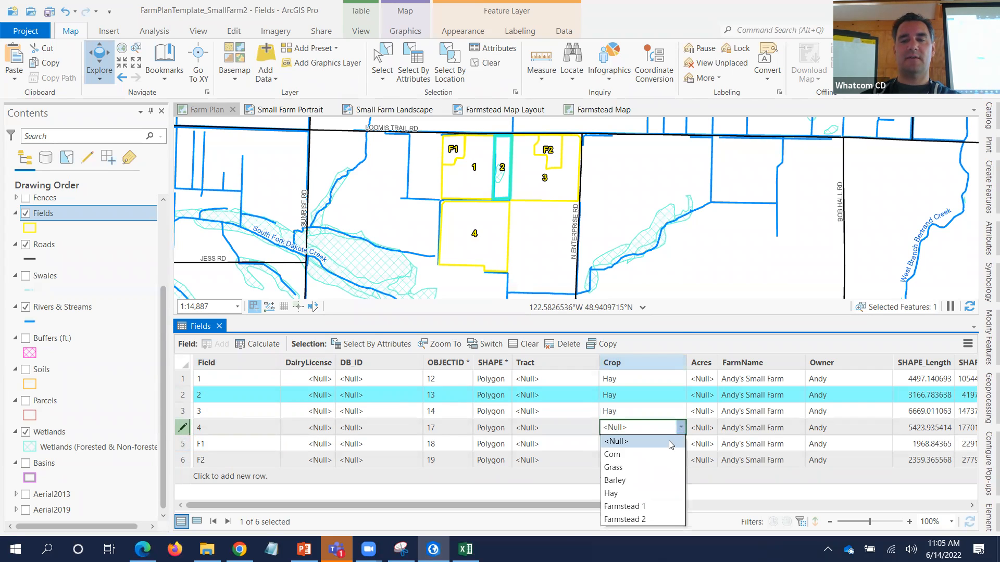
left_click(660, 451)
left_click(670, 444)
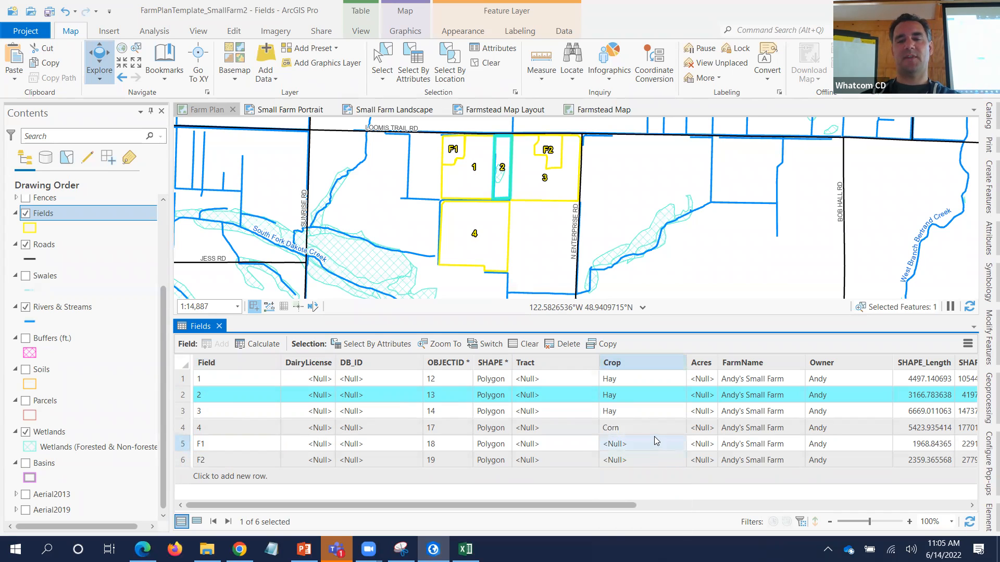
double_click(655, 442)
left_click(653, 522)
left_click(652, 461)
left_click(652, 462)
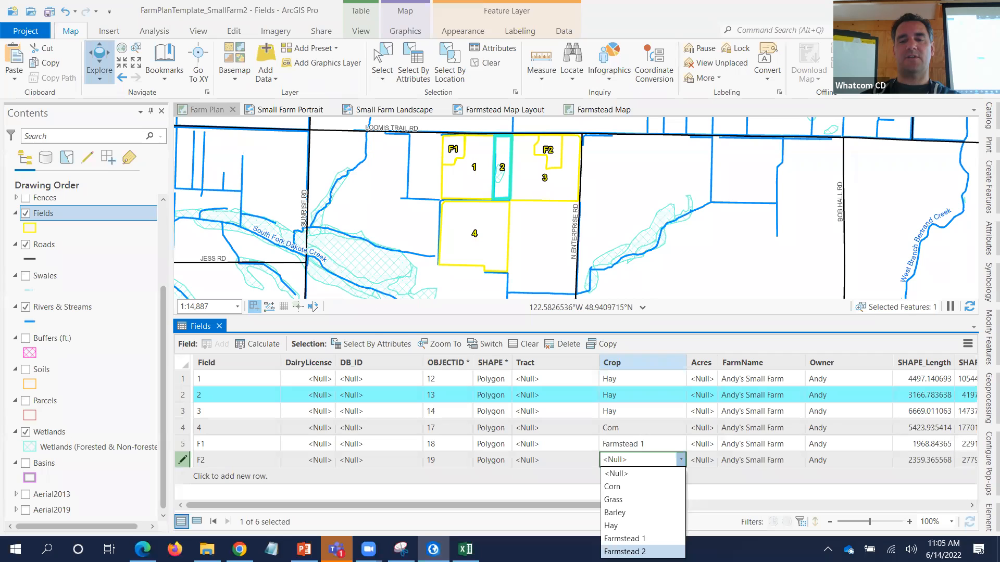
left_click(624, 551)
left_click(655, 432)
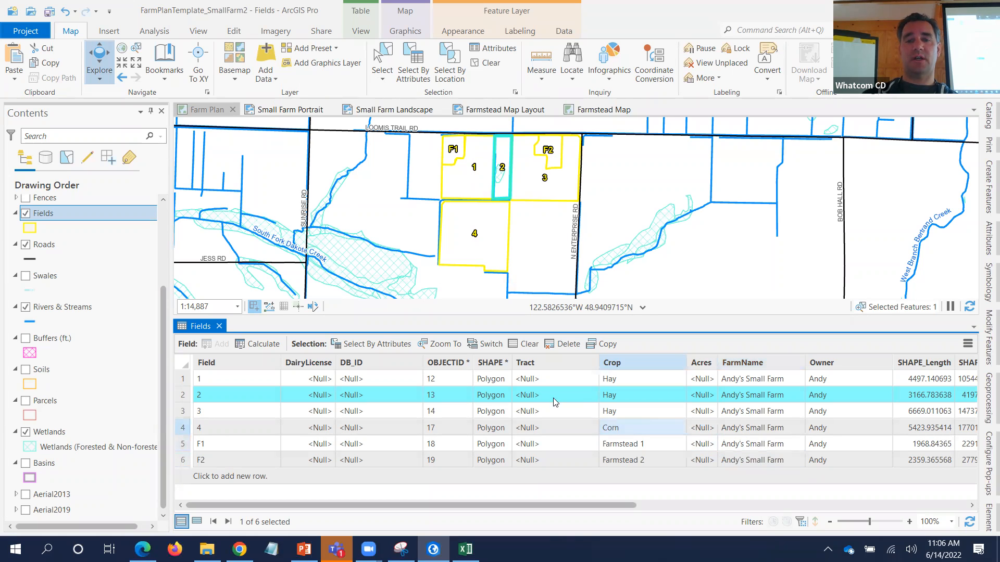
- Enter 5987 as field 1's Tract value
double_click(549, 381)
type("5987")
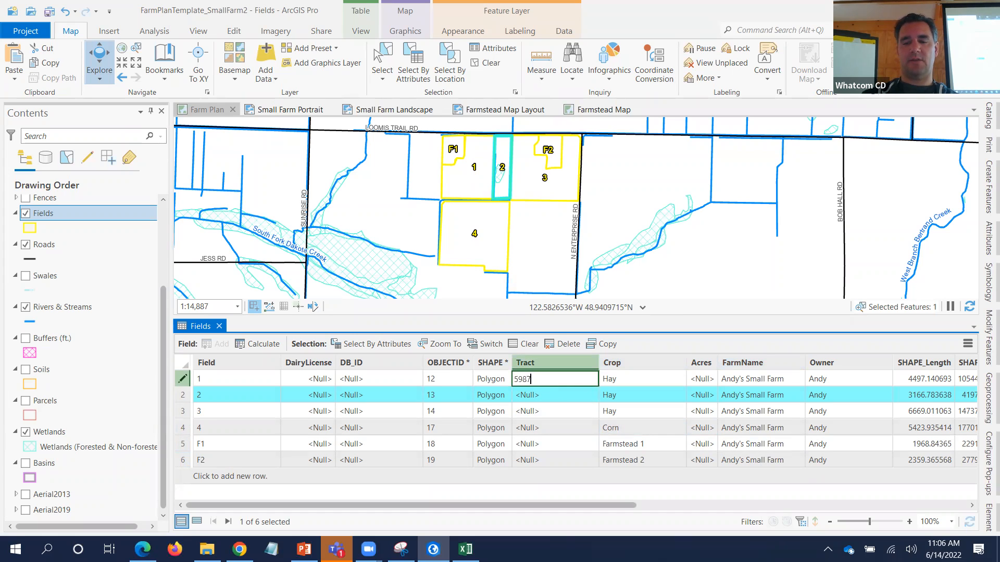
key("Return")
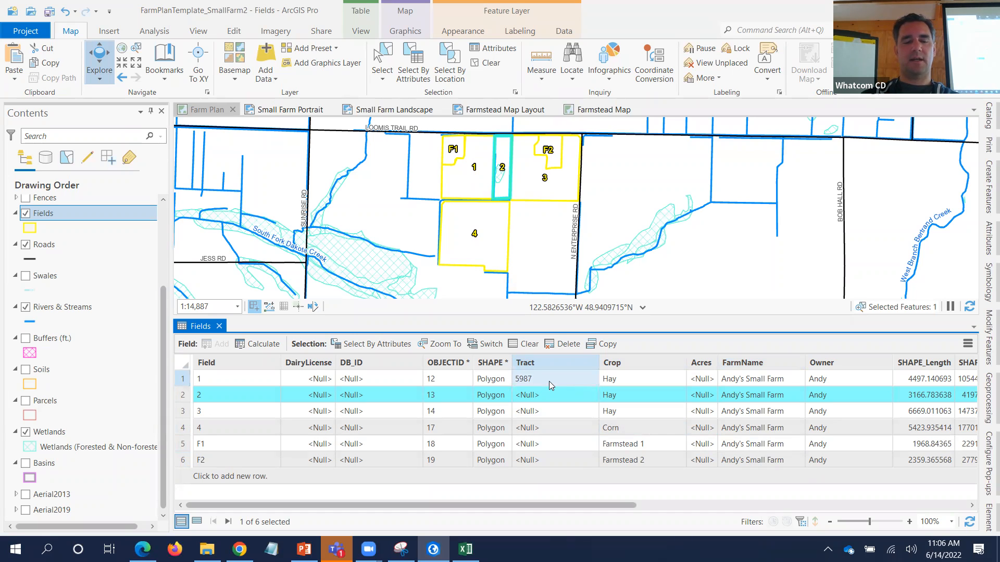
- Paste Tract 5987 into the remaining five field rows
key("Down")
type("5987")
key("Down")
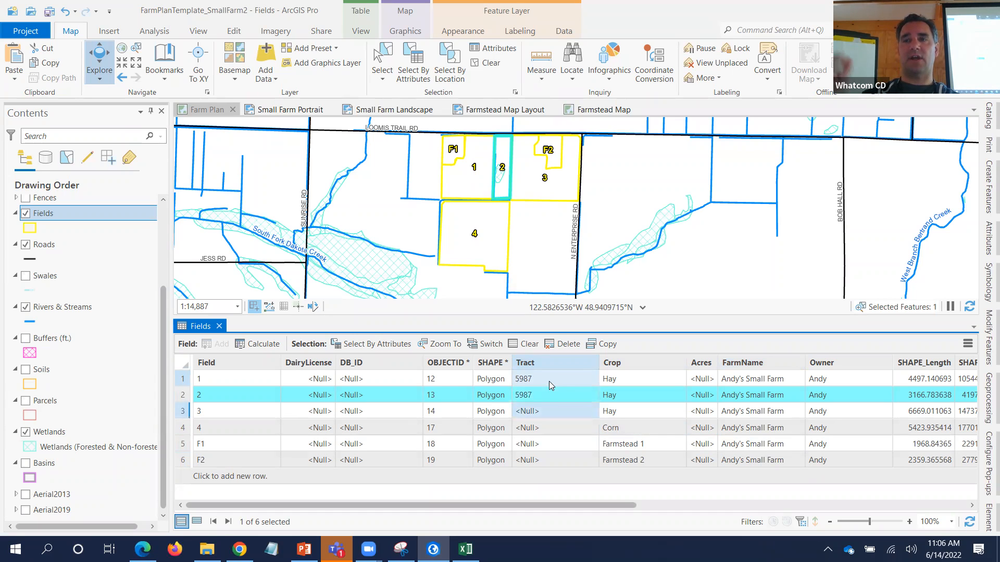
key("Down")
type("5987")
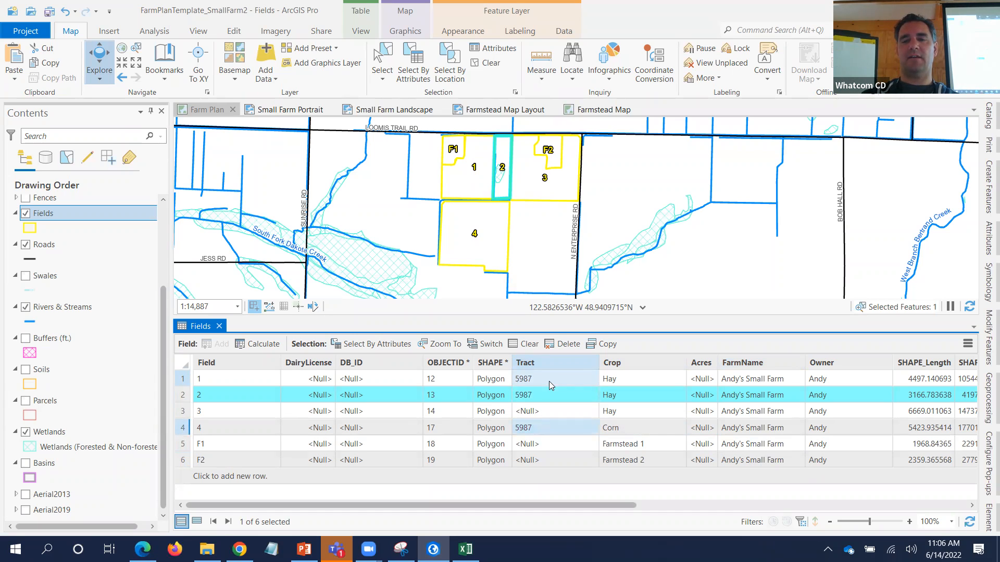
key("Up")
key("Down")
key("Down")
key("Down")
type("5987")
key("Up")
type("5987")
key("Up")
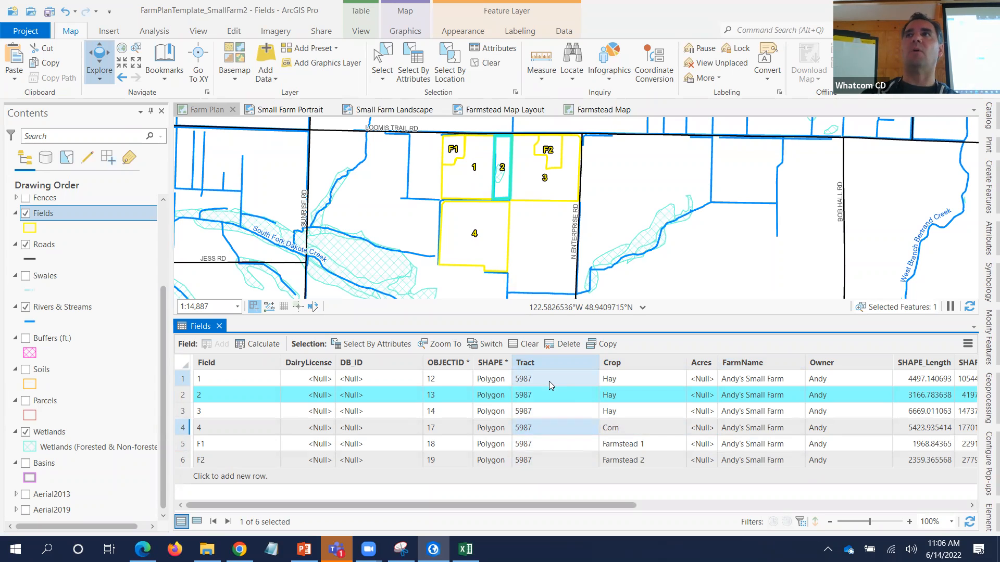
- Run Calculate Field on the Tract column with expression 5555 to change field 2's Tract
right_click(549, 360)
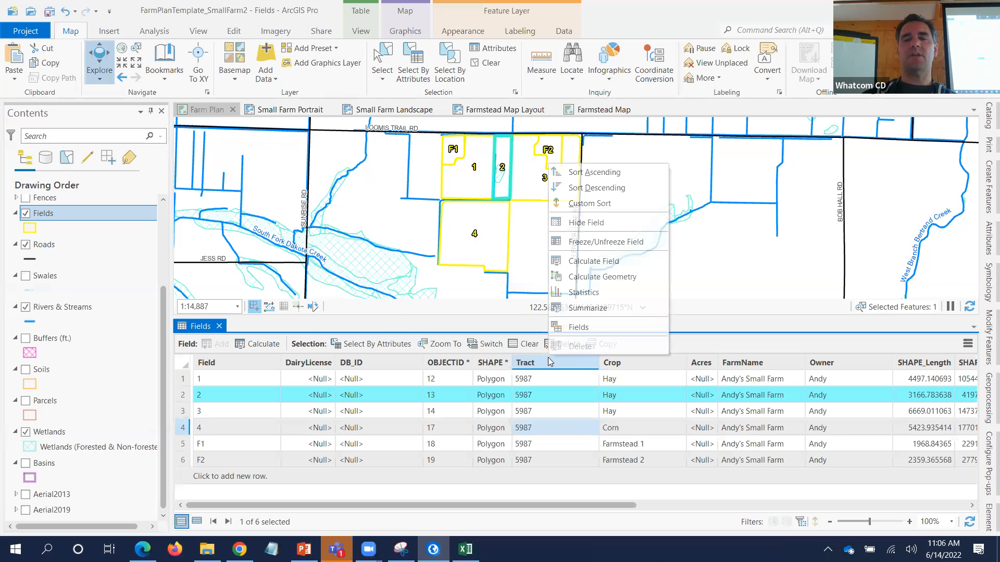
left_click(592, 261)
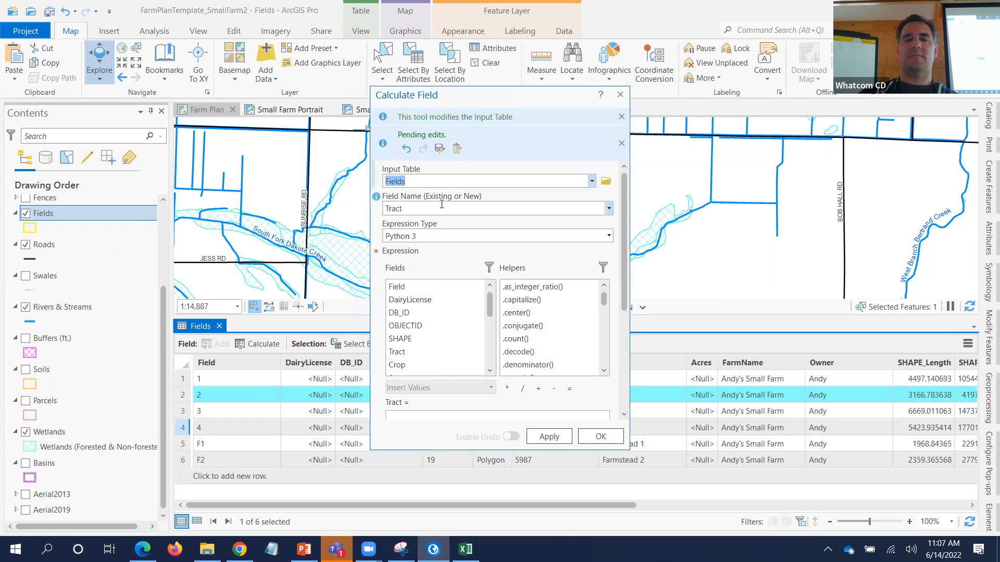
scroll(447, 362, "down", 2)
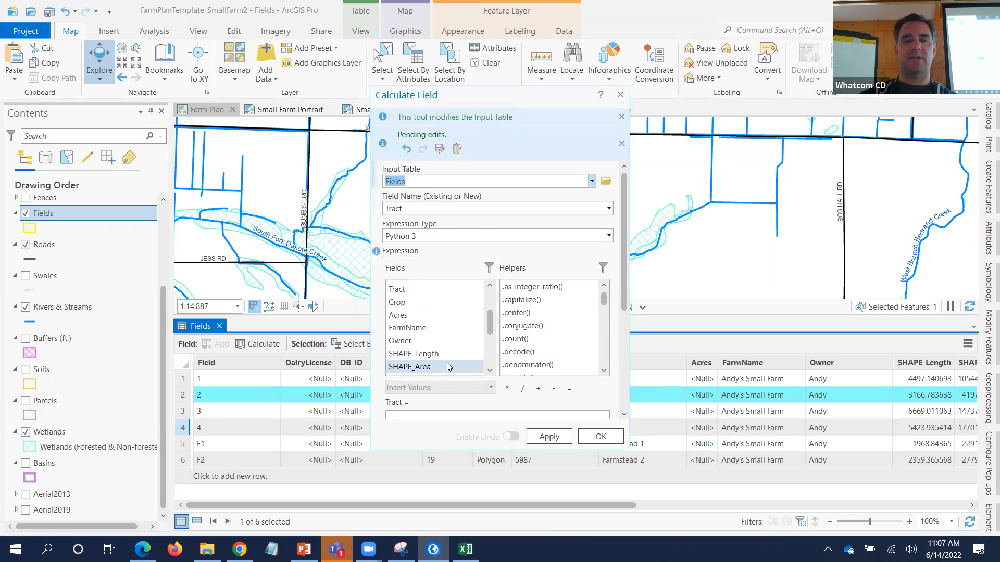
left_click(439, 416)
type("5555")
left_click(547, 437)
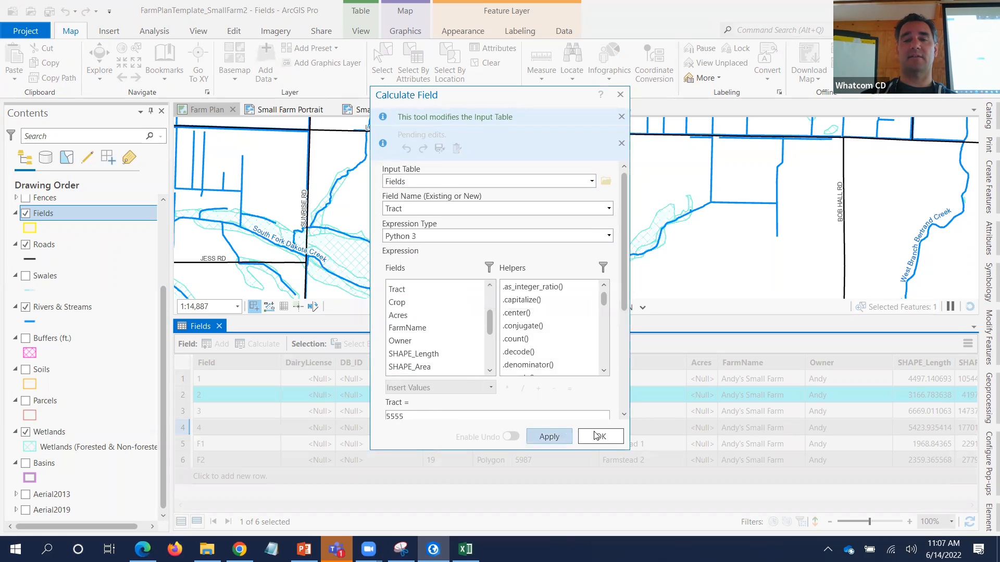
left_click_drag(560, 99, 385, 77)
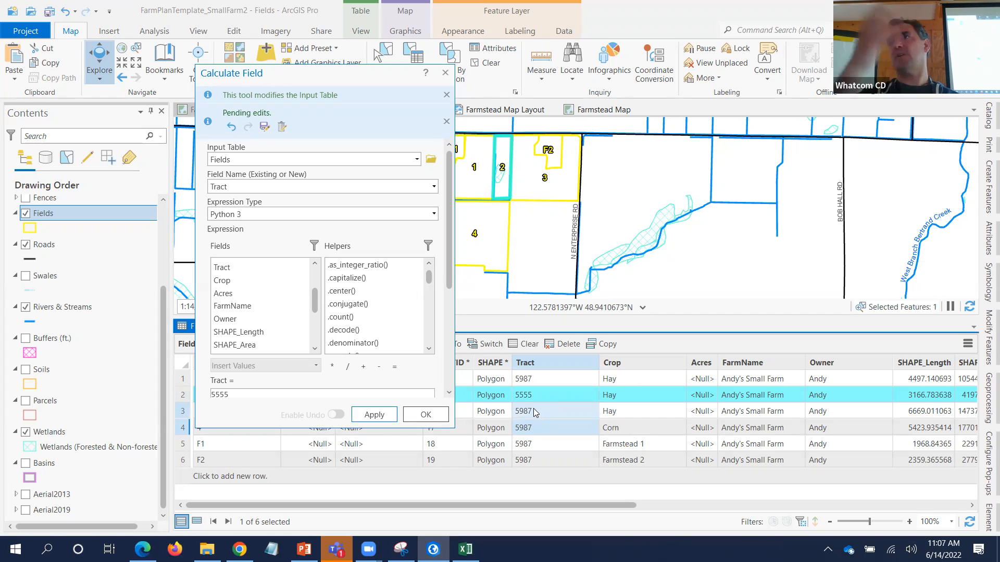
left_click(445, 72)
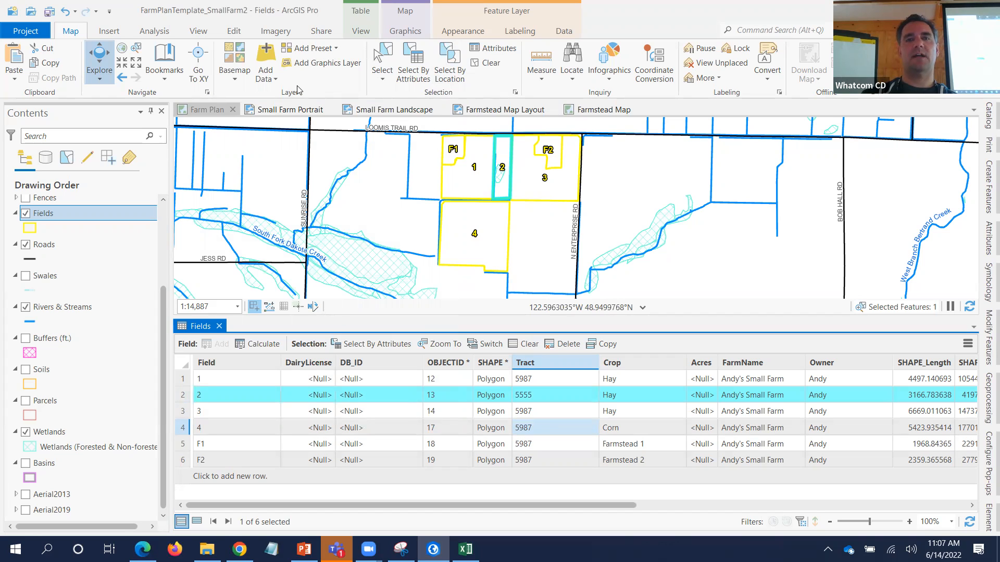
- Save the pending crop and tract edits from the Edit tab
left_click(234, 32)
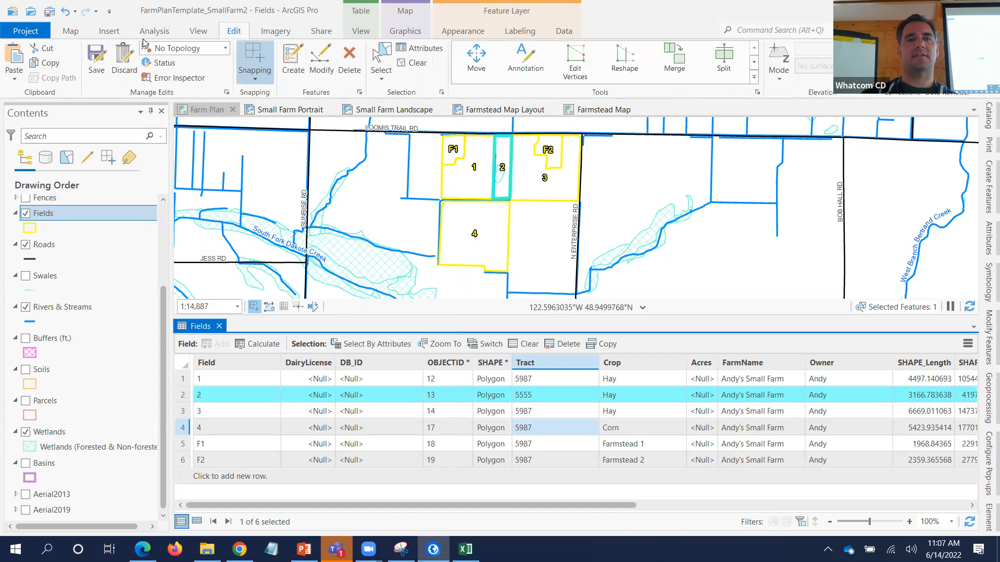
left_click(99, 58)
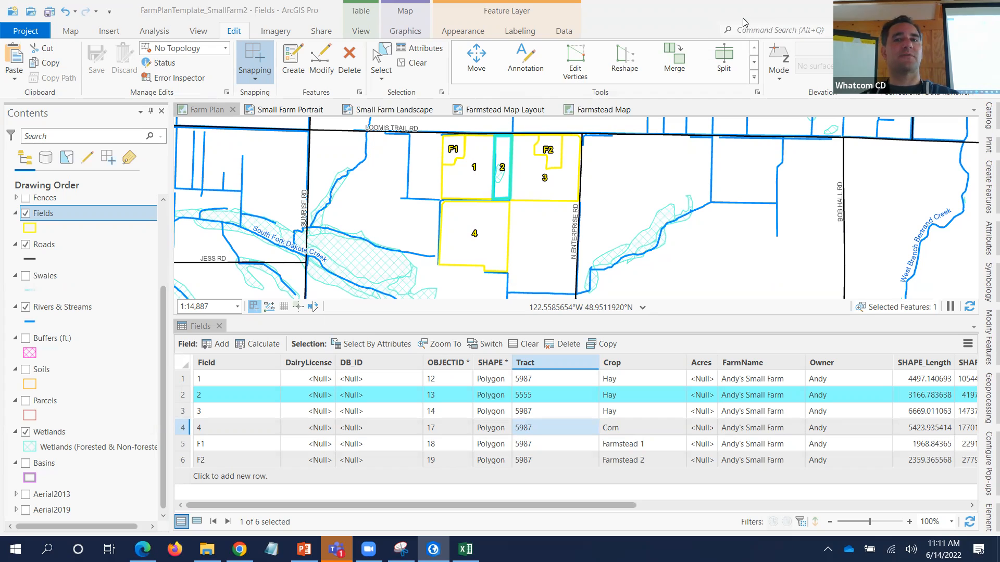
left_click(712, 12)
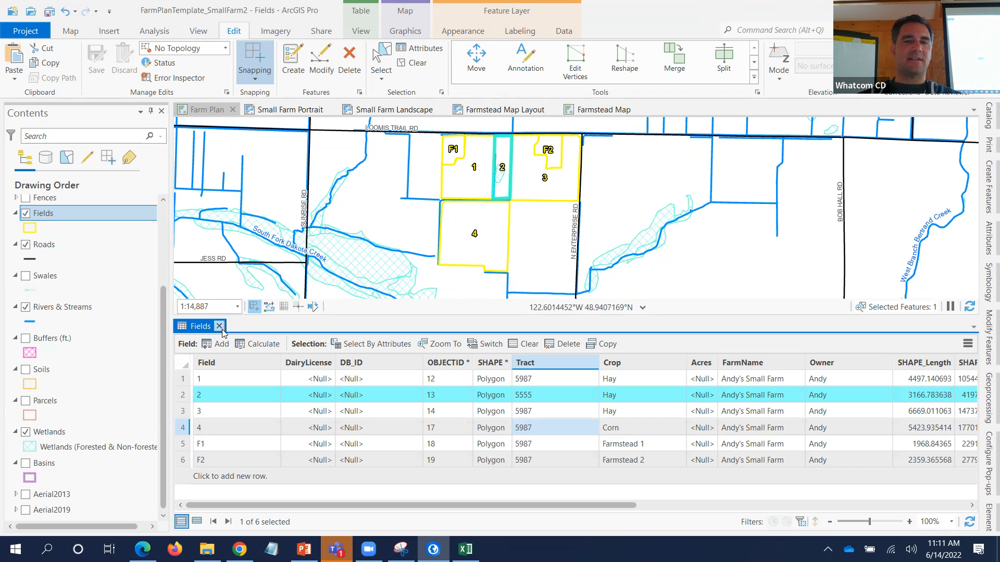
- Select all six field rows and calculate geometry Area in Acres into the Acres column
left_click(183, 379)
left_click(183, 460, "shift")
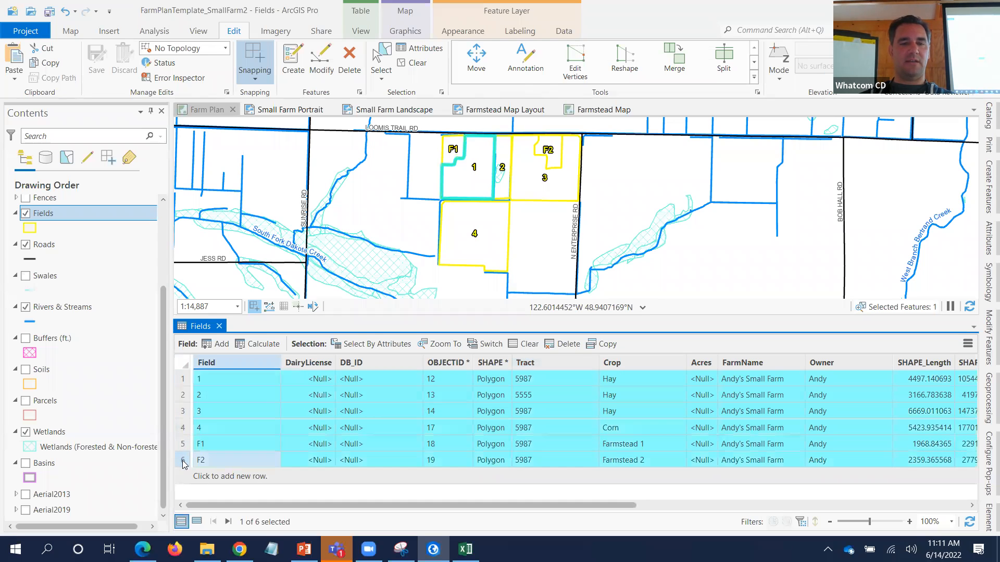
right_click(690, 363)
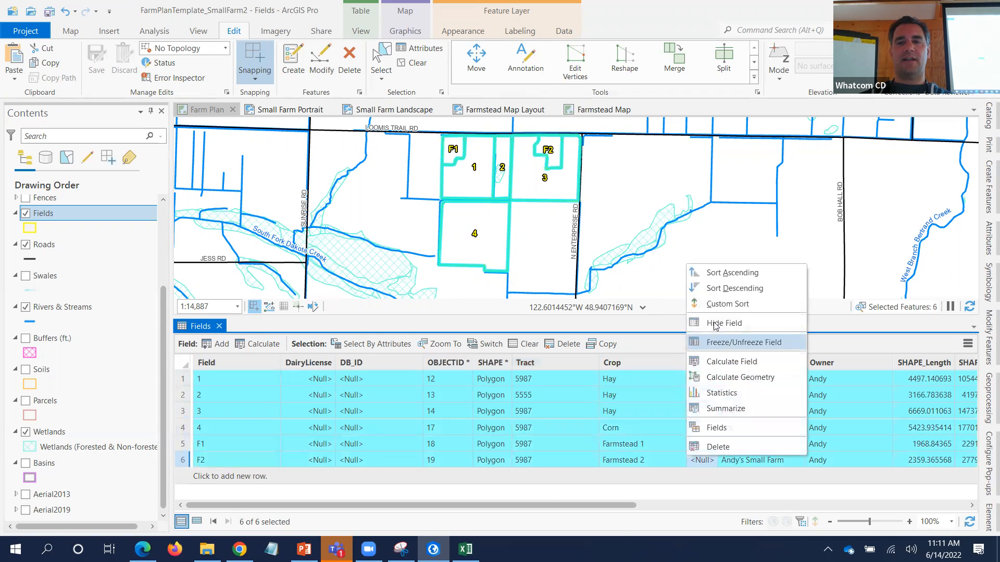
left_click(718, 378)
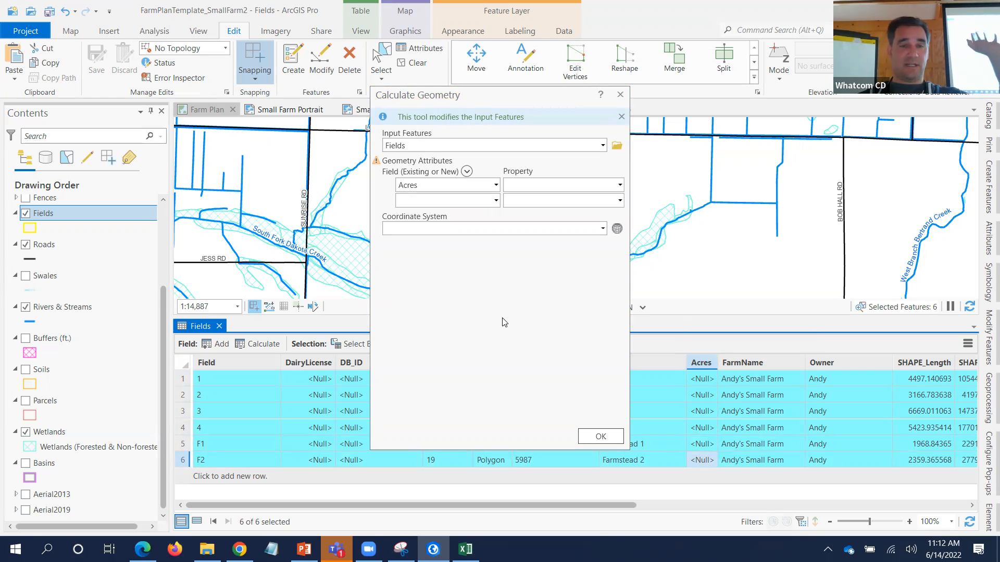
left_click(619, 188)
left_click(572, 200)
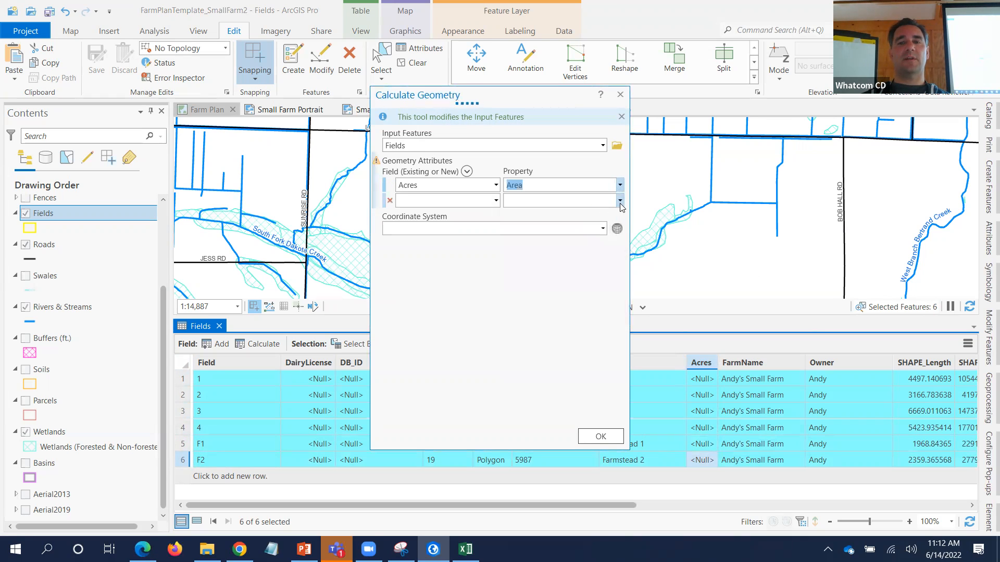
left_click(619, 230)
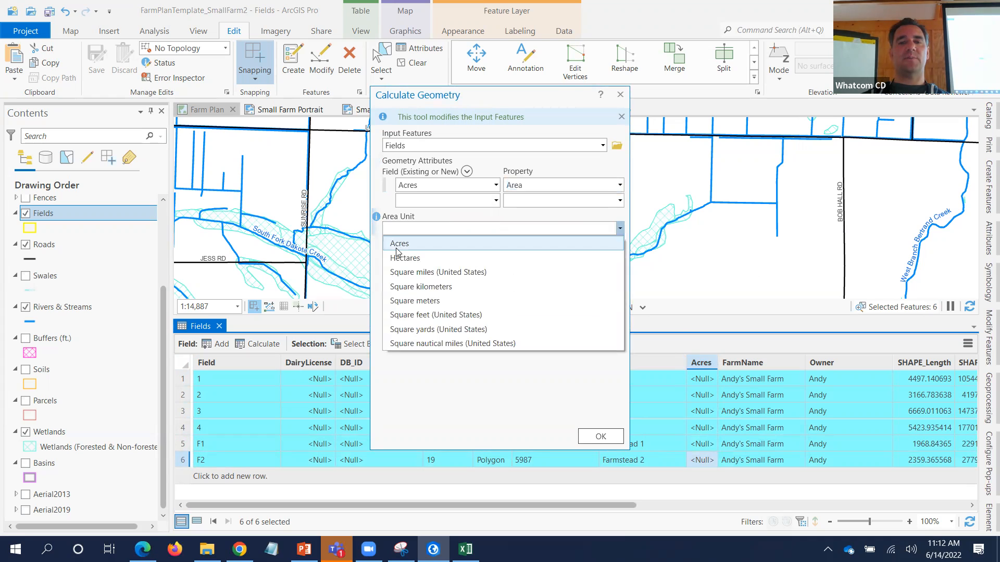
left_click(396, 247)
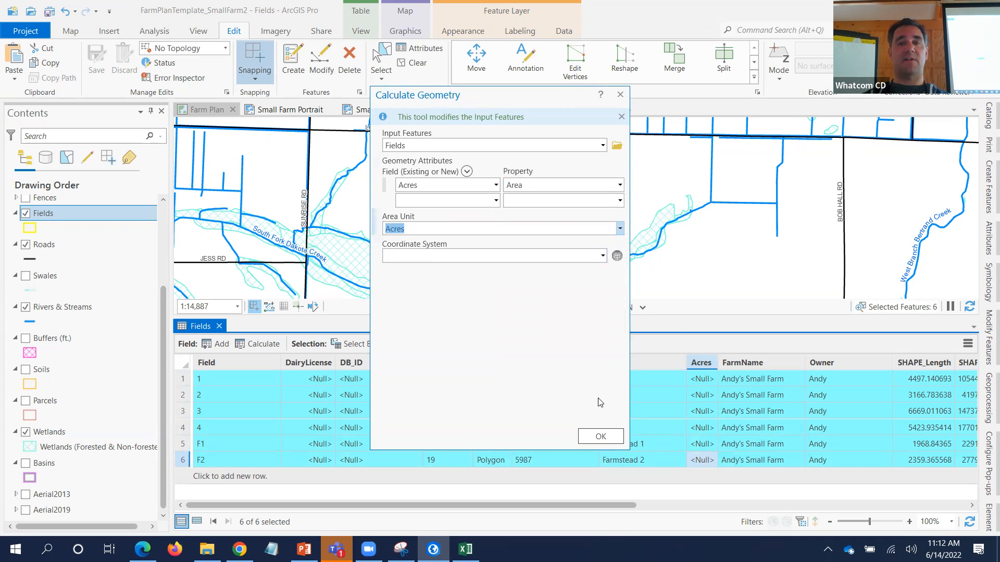
left_click(601, 437)
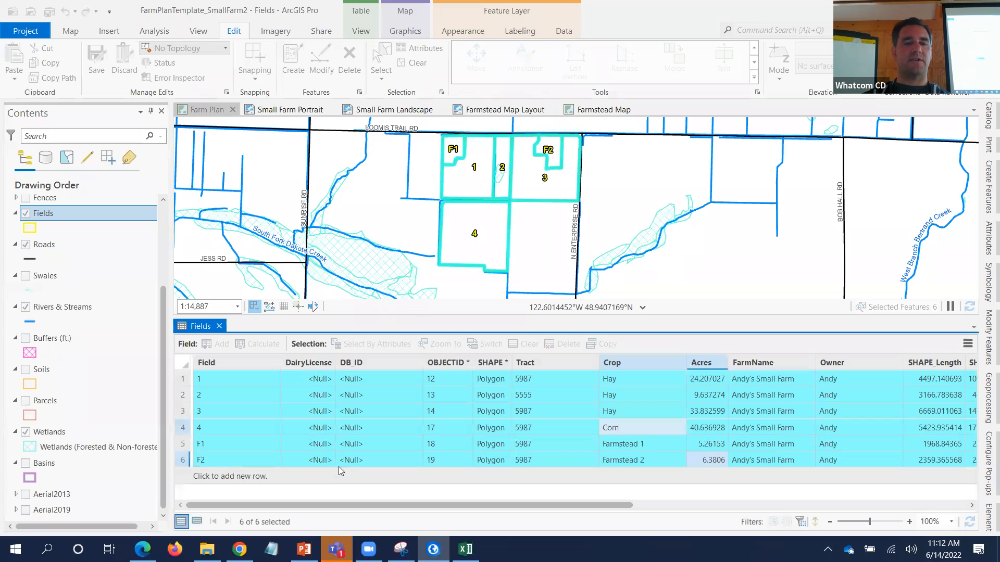
- Show Aerial2019 again, copy the six selected field records, and switch to Excel
left_click(25, 509)
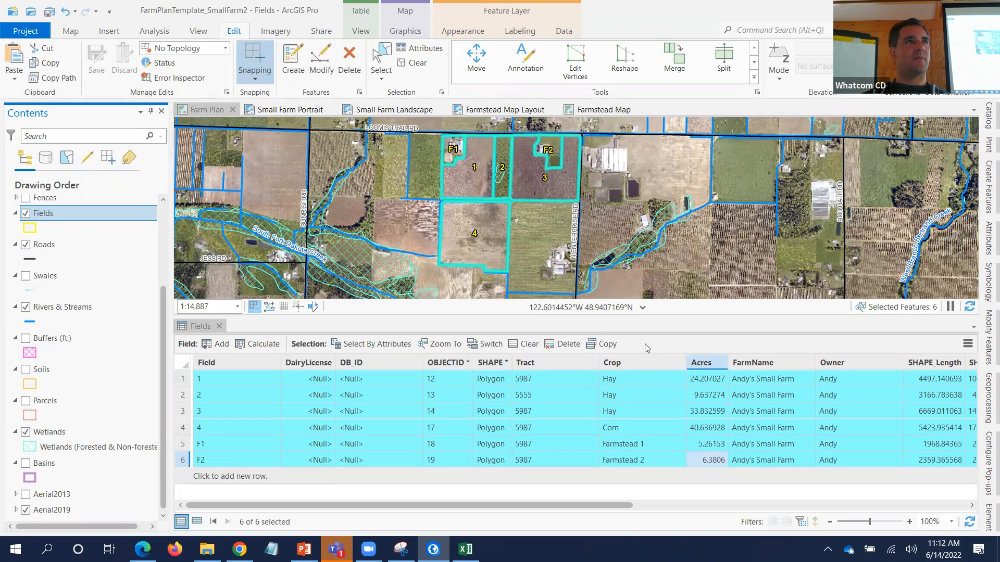
left_click(607, 344)
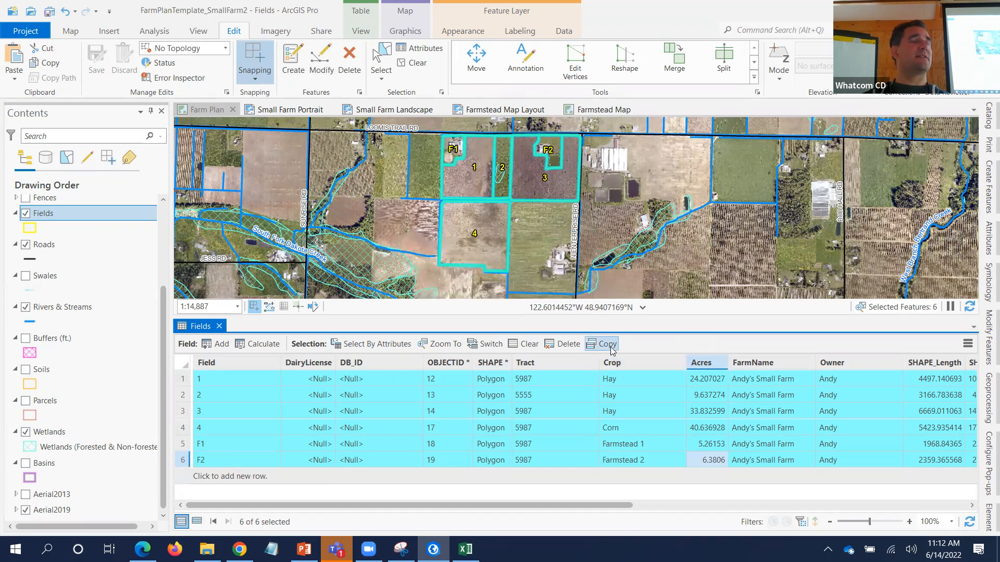
left_click(465, 549)
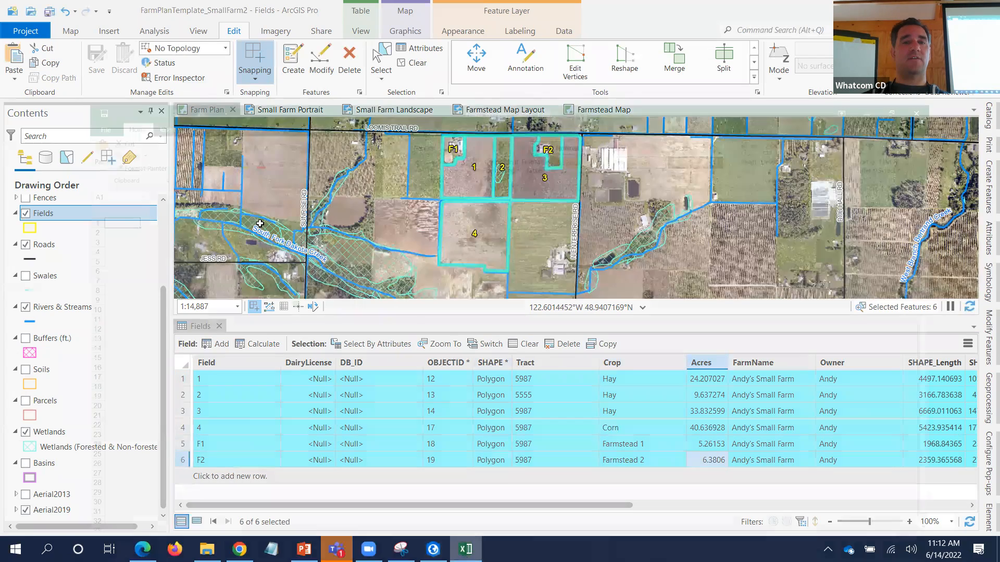
- Paste the field records at A1 and attempt the farm plan macro, dismissing the missing-file errors
key("ctrl+v")
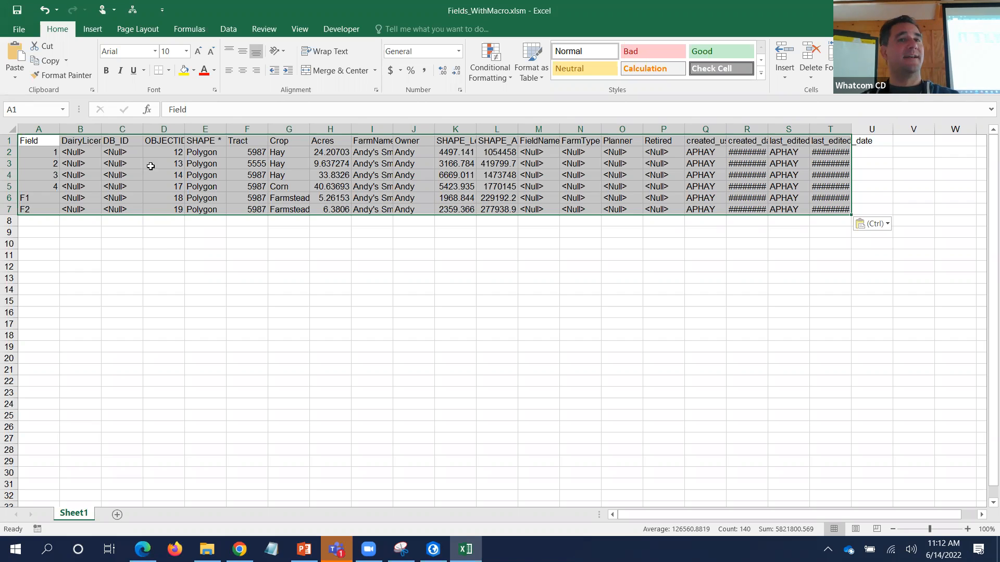
left_click(131, 10)
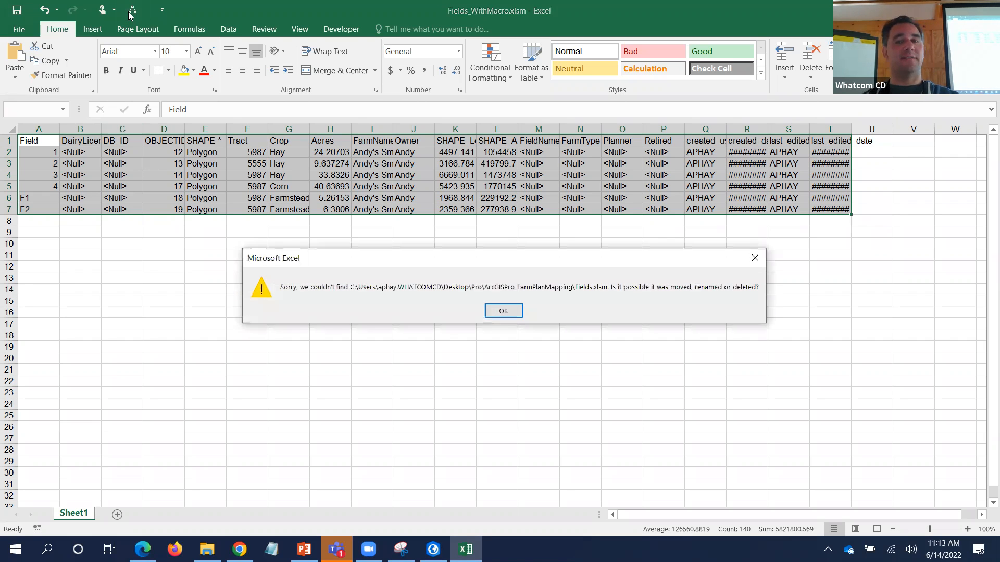
left_click(503, 311)
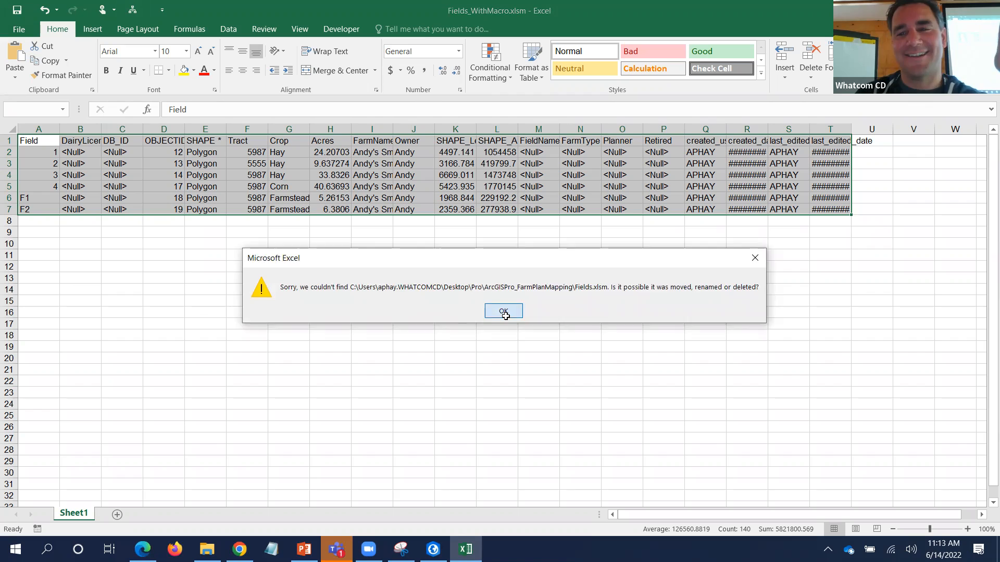
left_click(132, 10)
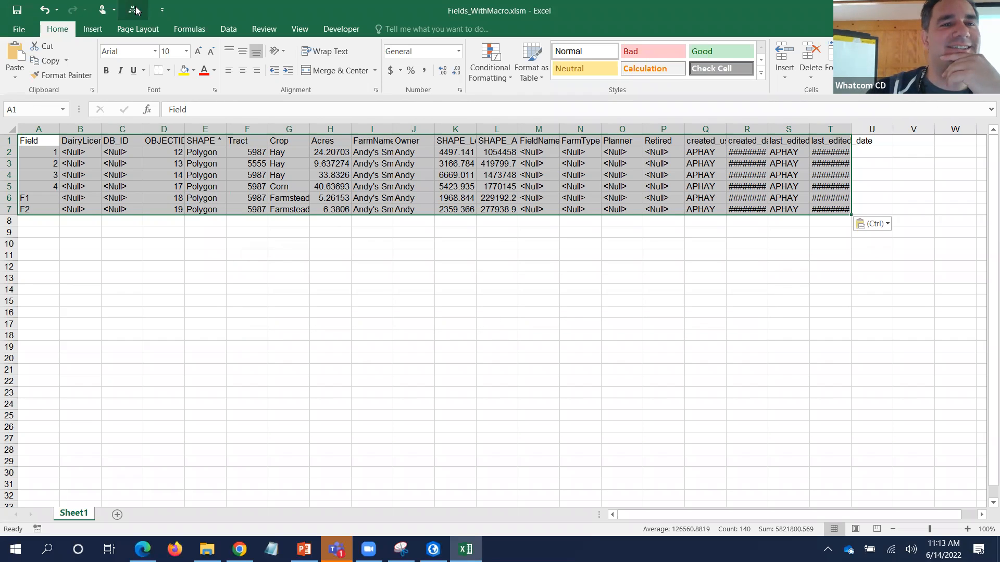
left_click(502, 311)
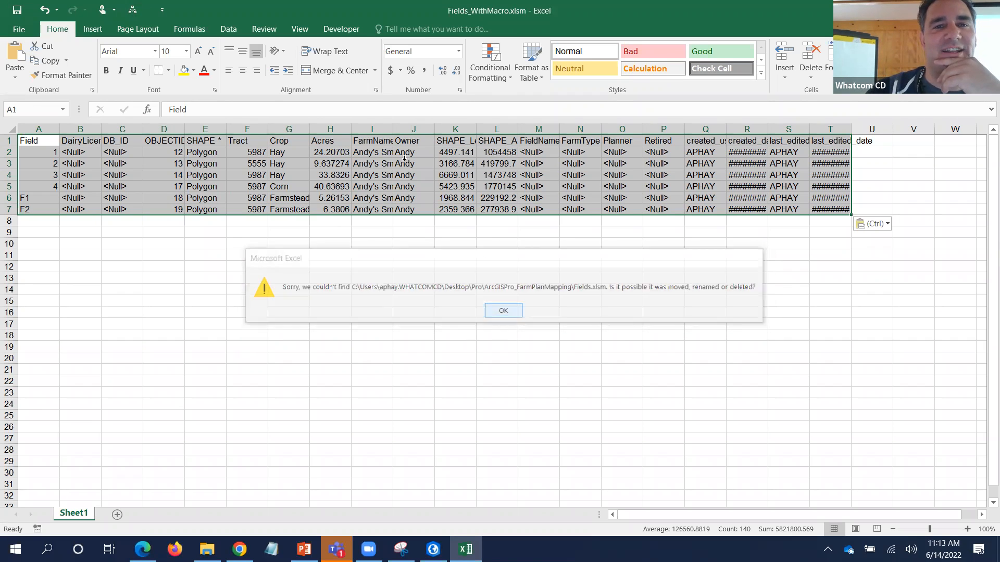
left_click(341, 29)
- Check macro security, then run FarmPlanTable_2022 to reformat Sheet1 into Field, Tract, Crop, Acres and FieldName columns
left_click(89, 75)
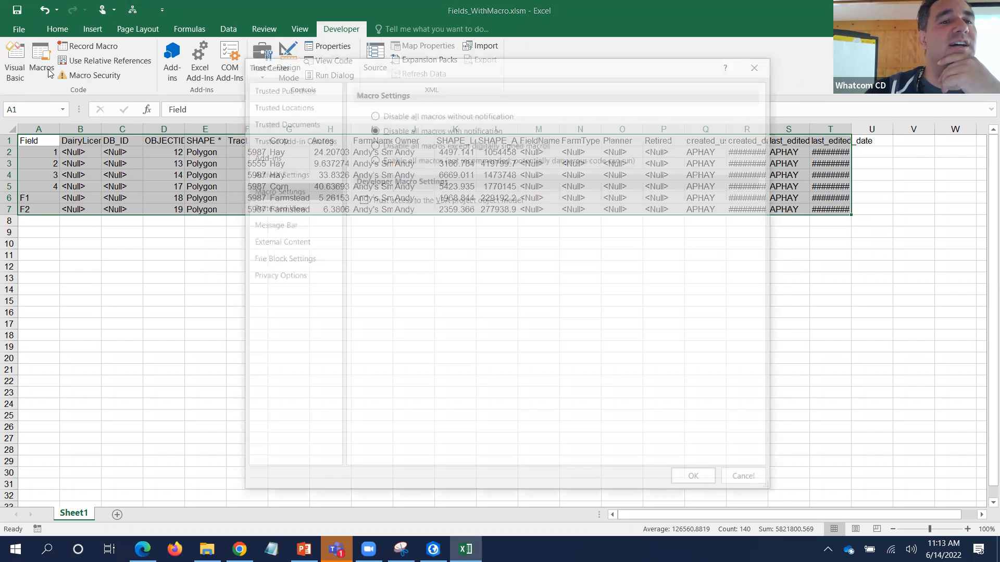
left_click(760, 63)
left_click(41, 63)
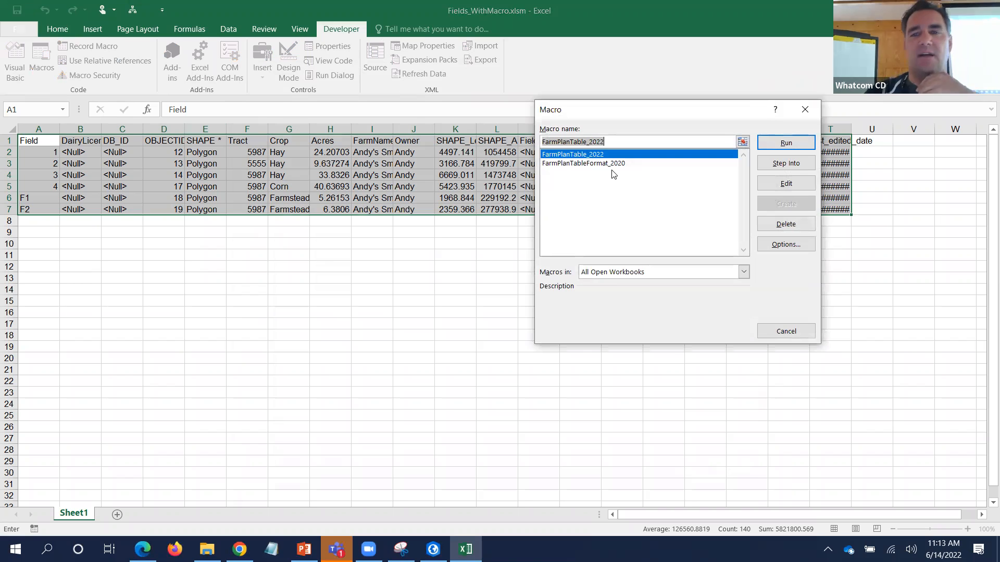
left_click(611, 164)
left_click(609, 155)
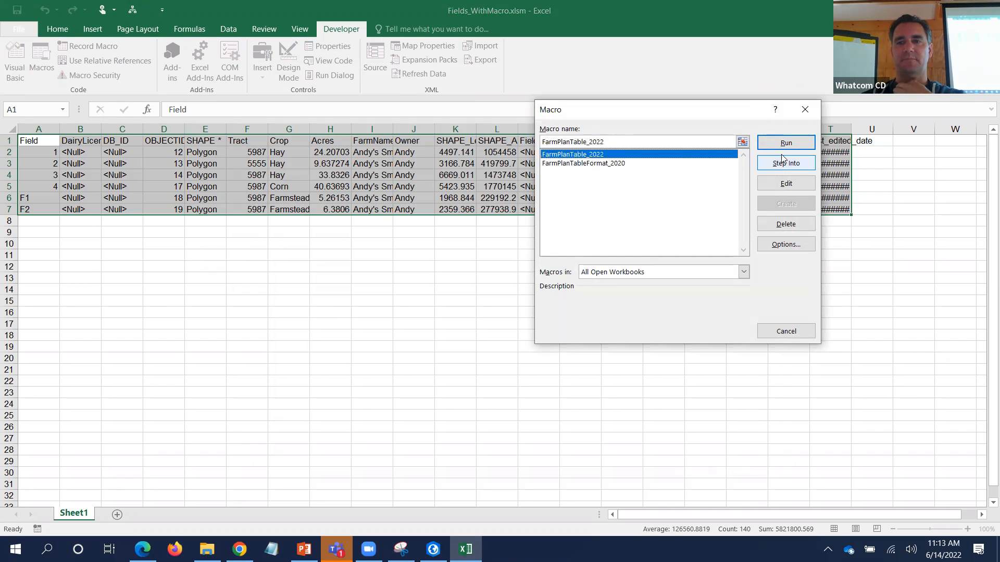
left_click(786, 143)
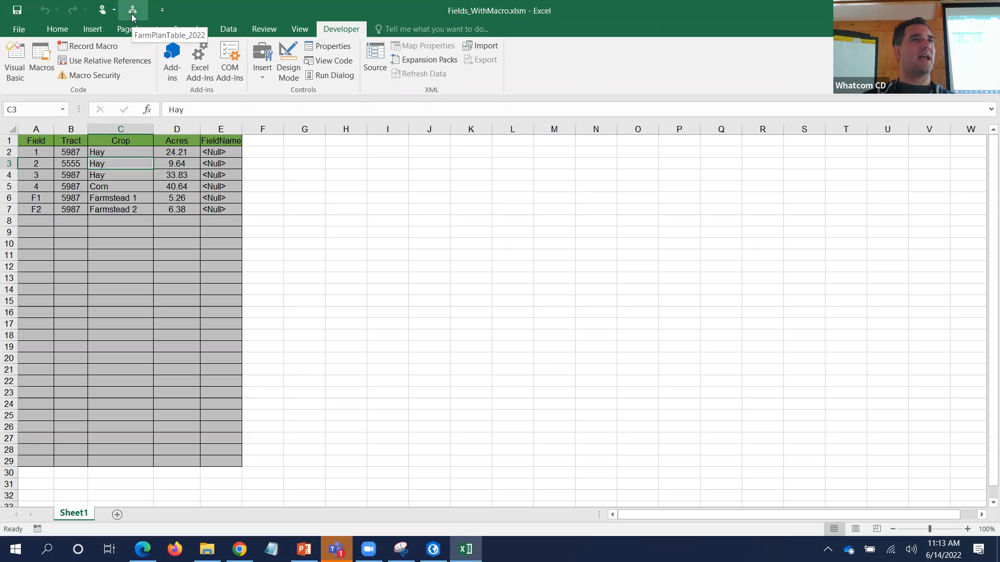
right_click(189, 9)
- Add the FarmPlanTable_2022 macro to the Quick Access Toolbar as a one-click command
left_click(530, 48)
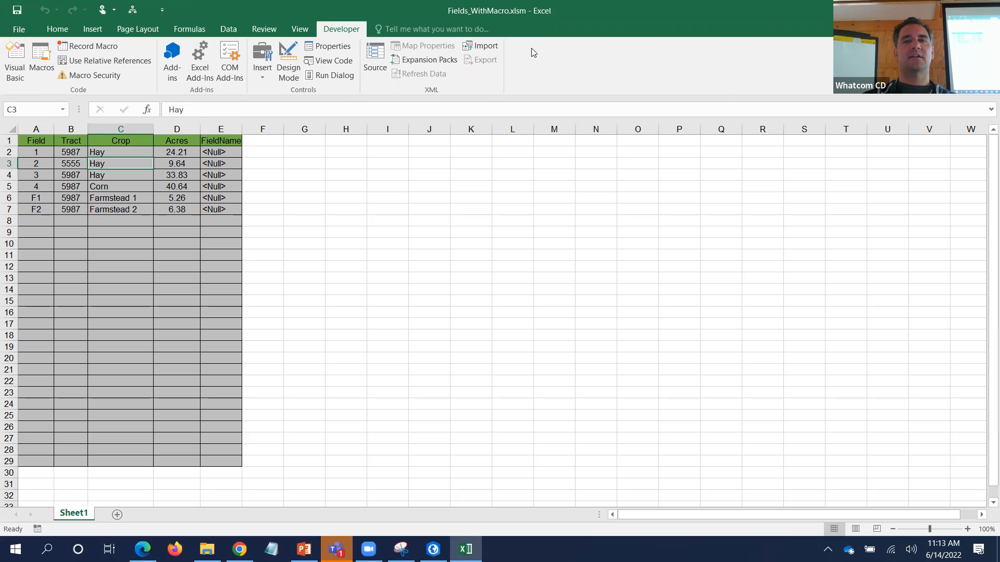
right_click(530, 48)
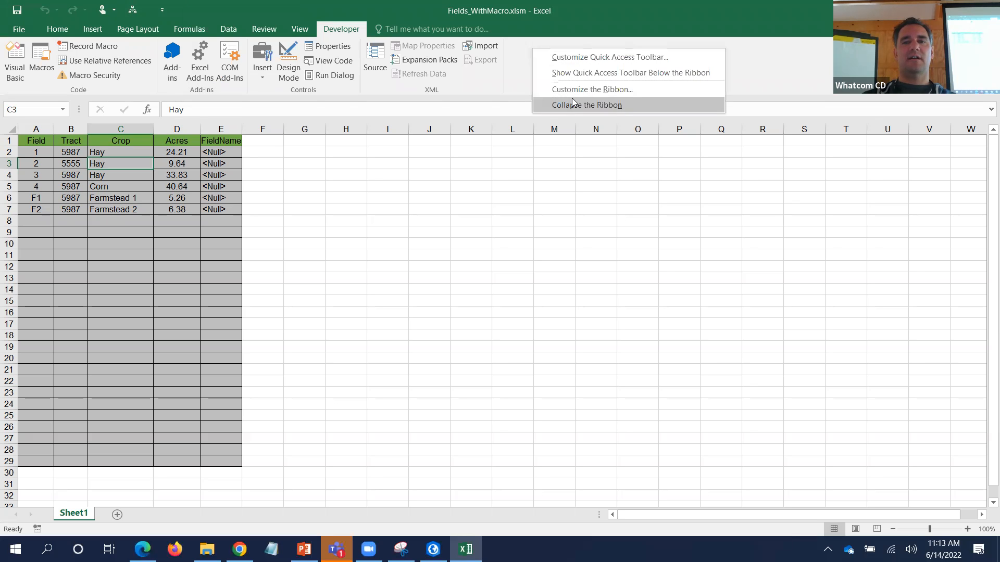
left_click(580, 56)
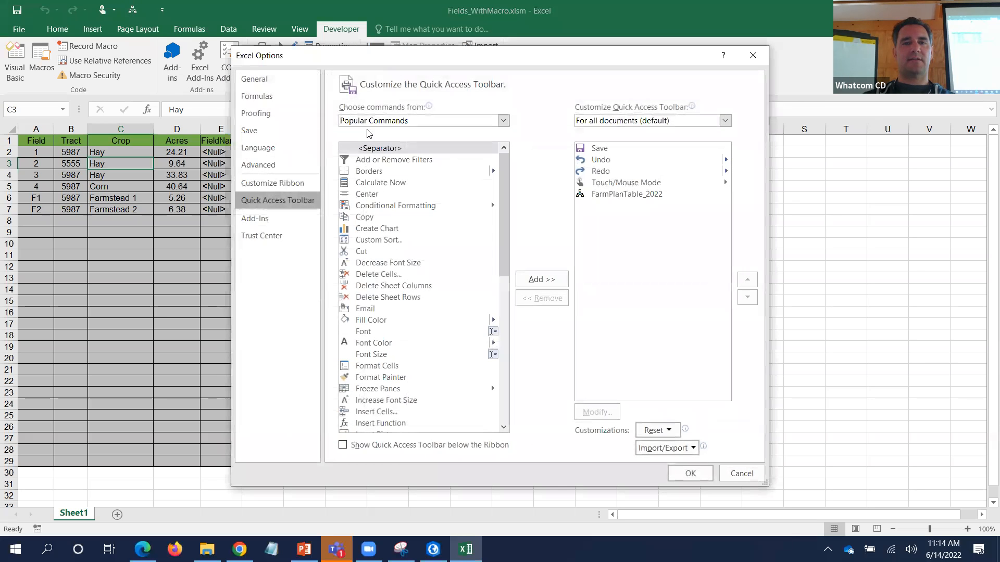
left_click(503, 120)
left_click(395, 171)
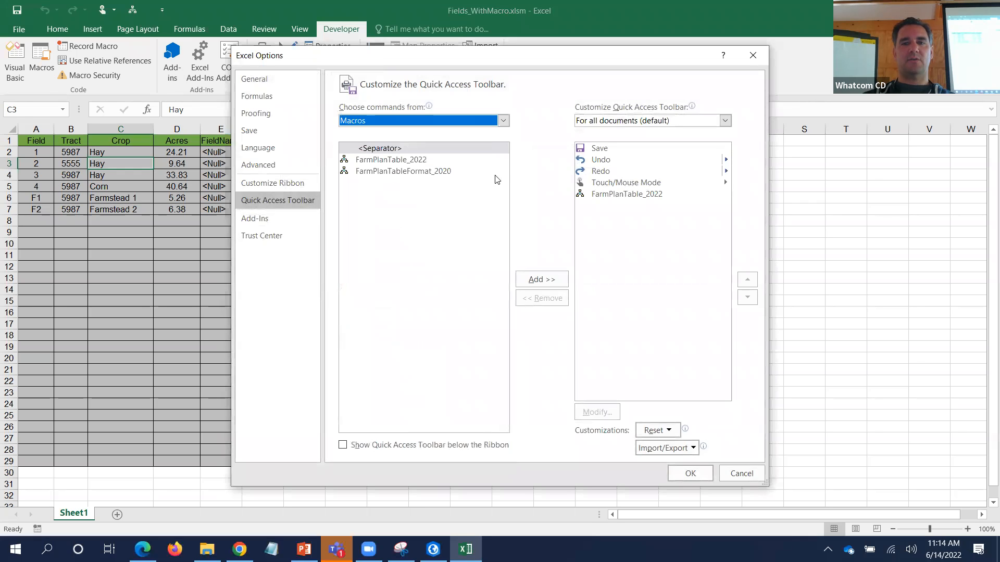
left_click(394, 171)
left_click(424, 162)
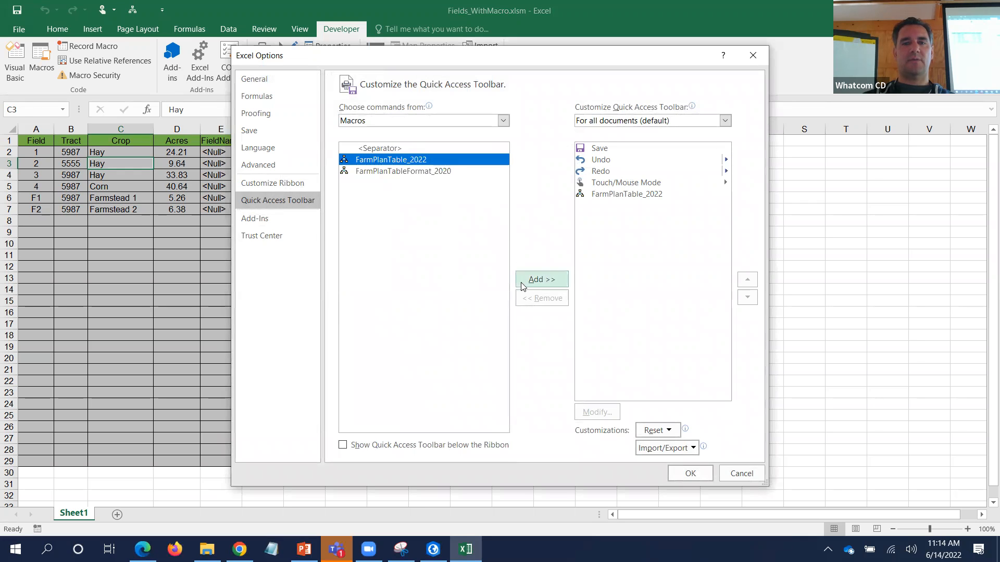
left_click(540, 281)
left_click(691, 473)
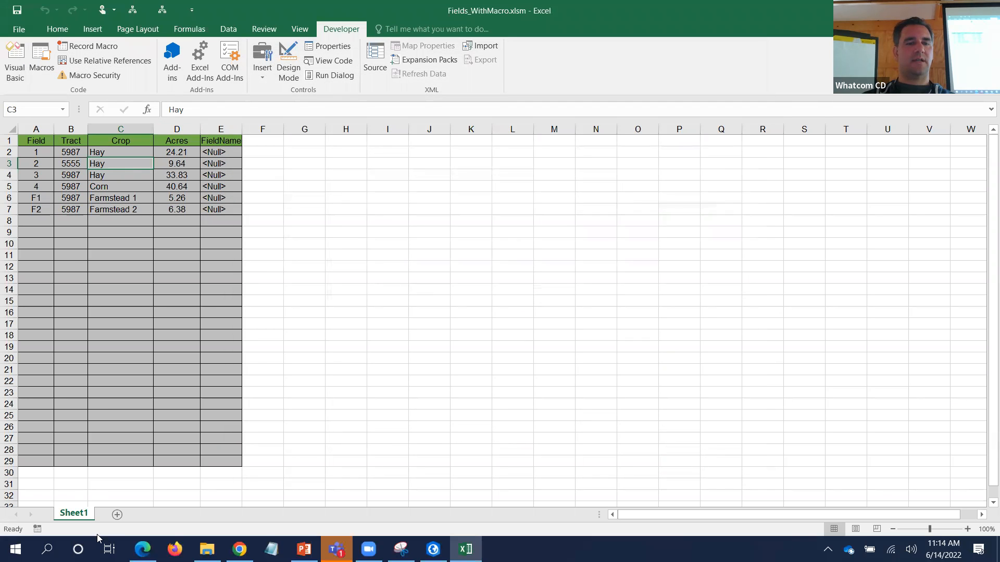
- Paste the field records into a new Sheet2 and format them with the toolbar macro
left_click(118, 514)
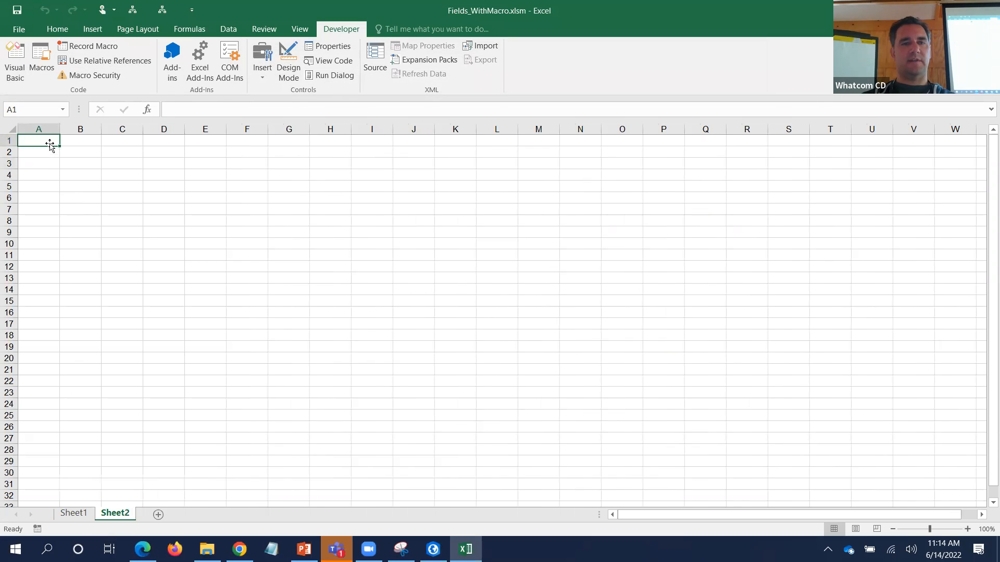
key("ctrl+v")
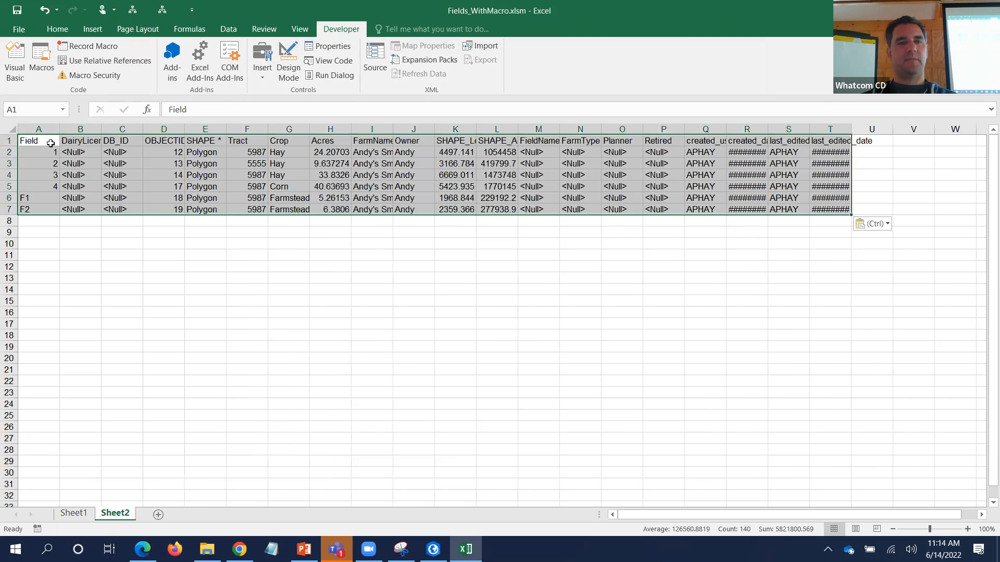
left_click(162, 9)
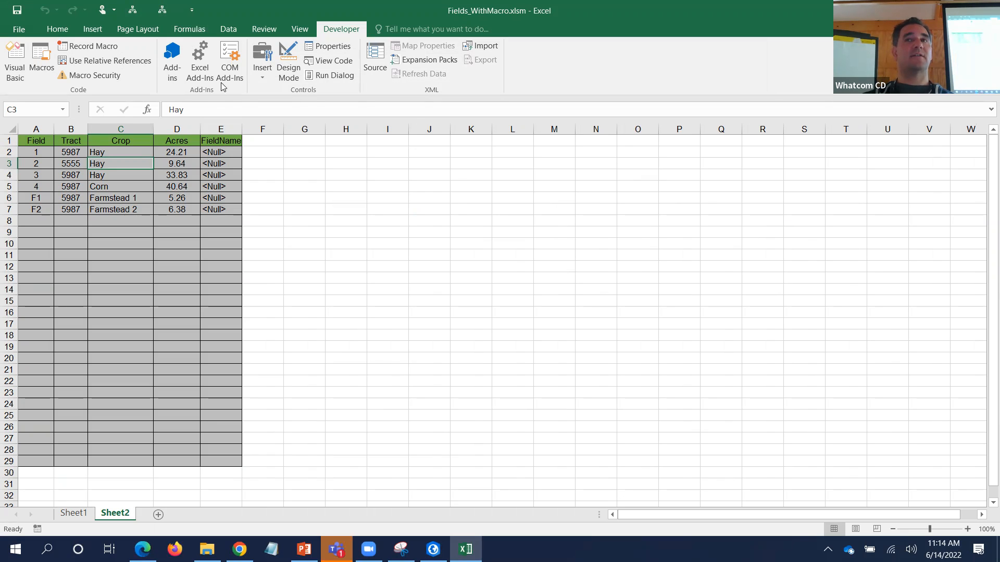
- Move the Farmstead F1 and F2 rows up to row 2, above fields 1–4
left_click(8, 198)
left_click(8, 209, "shift")
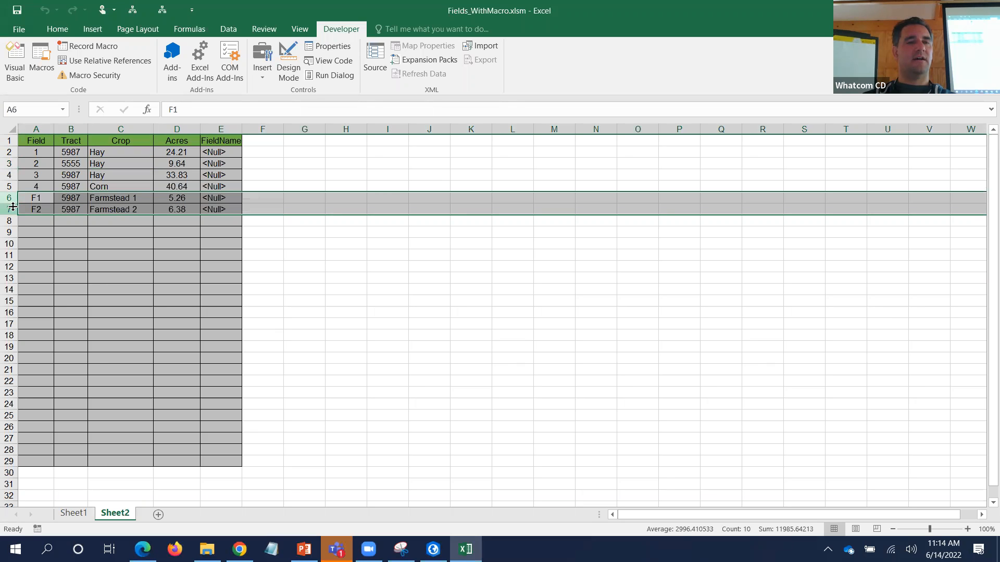
right_click(15, 203)
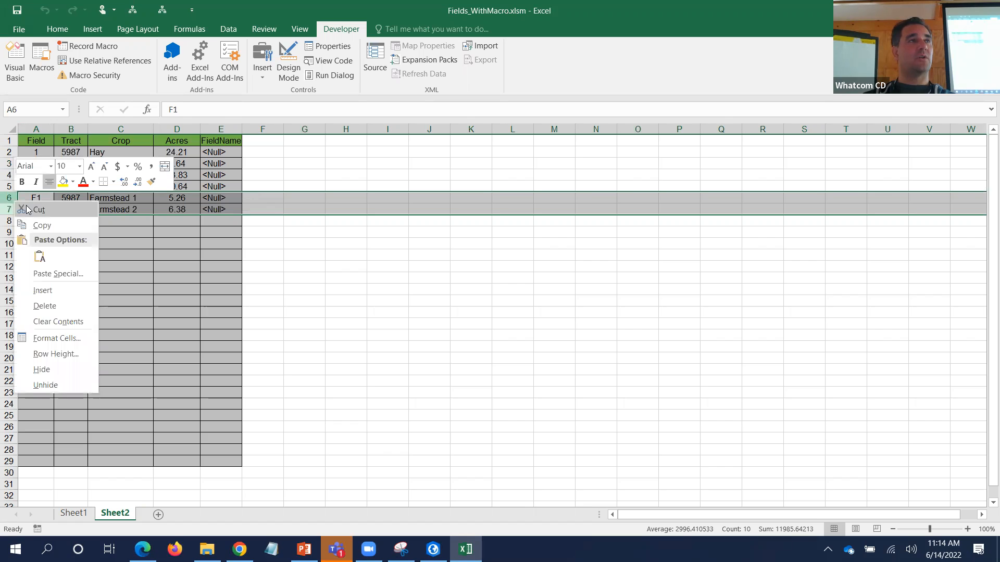
left_click(27, 209)
right_click(9, 152)
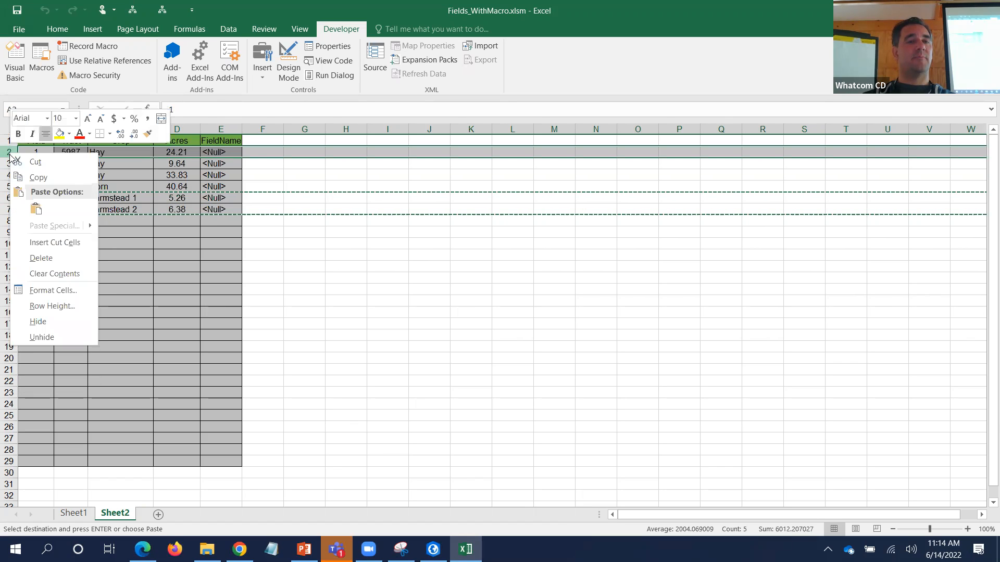
left_click(32, 243)
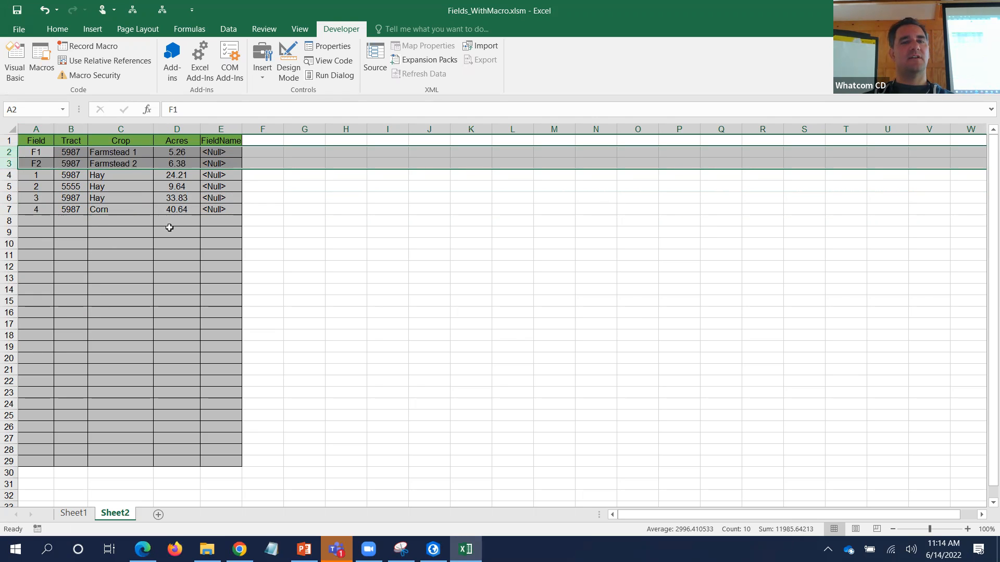
left_click(196, 222)
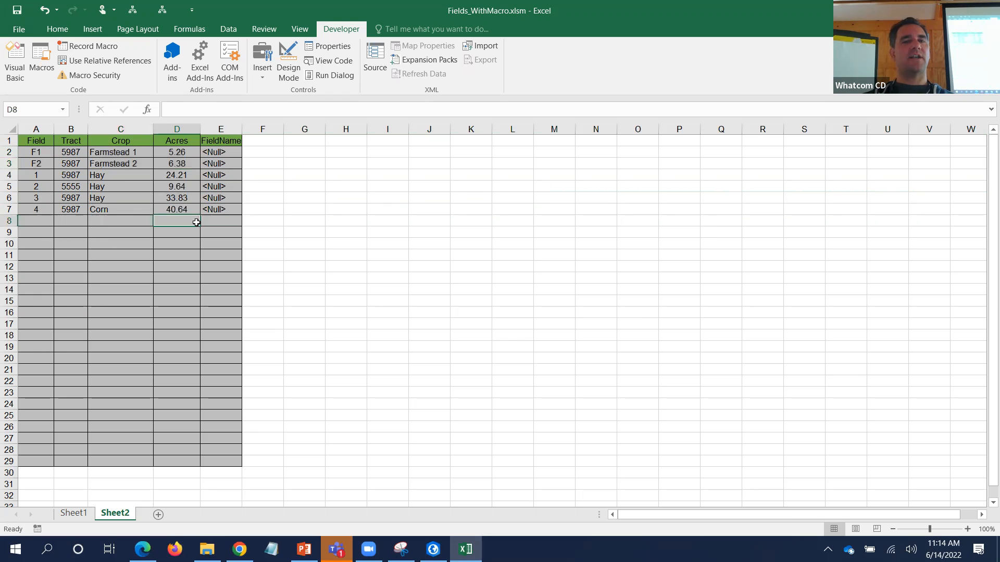
- AutoSum the Acres column into cell D8, giving 119.96
left_click(57, 29)
key("alt+equal")
key("Return")
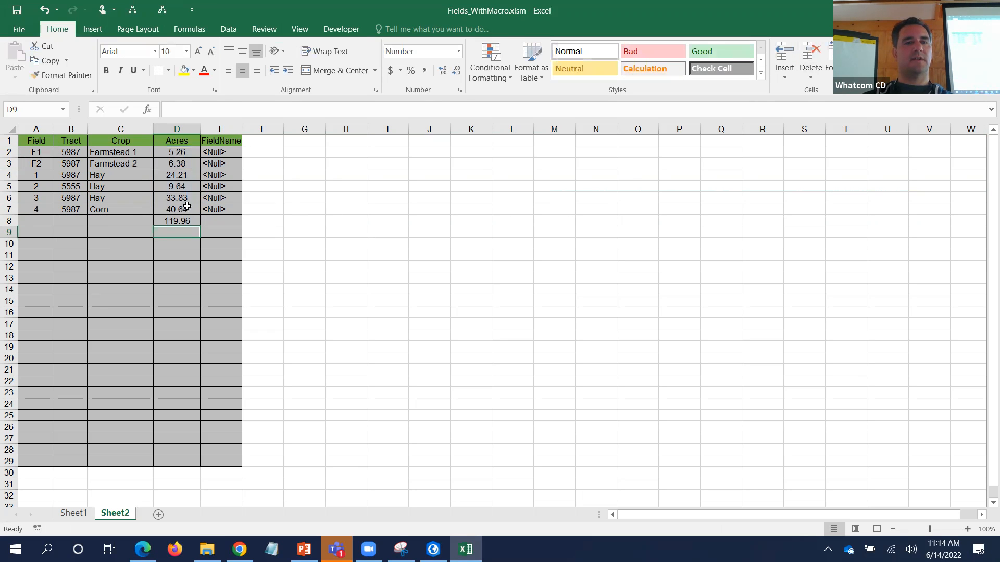
- Label C8 'Total', right-align it, and copy the table range A1:E8
left_click(145, 220)
type("Total")
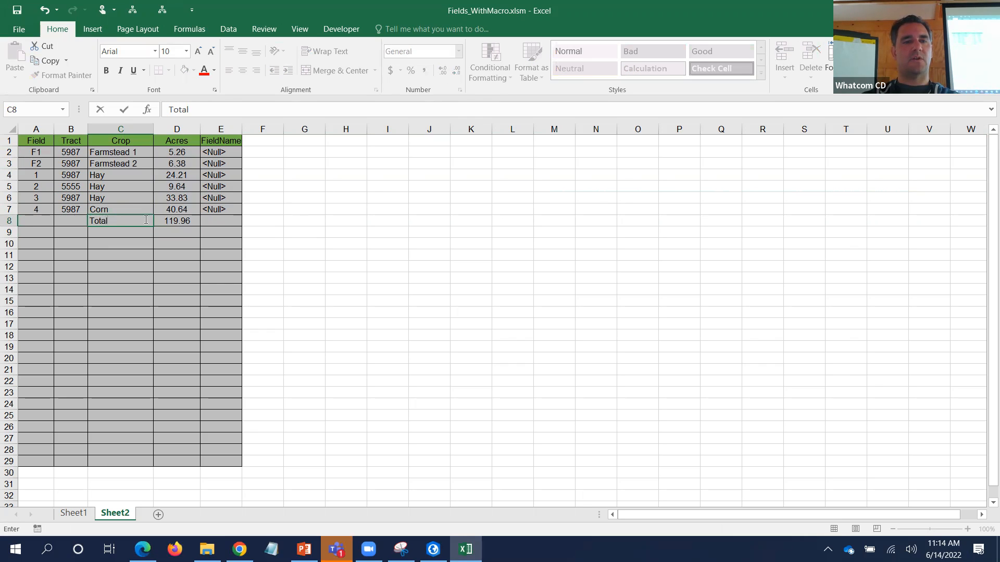
key("Return")
left_click(144, 220)
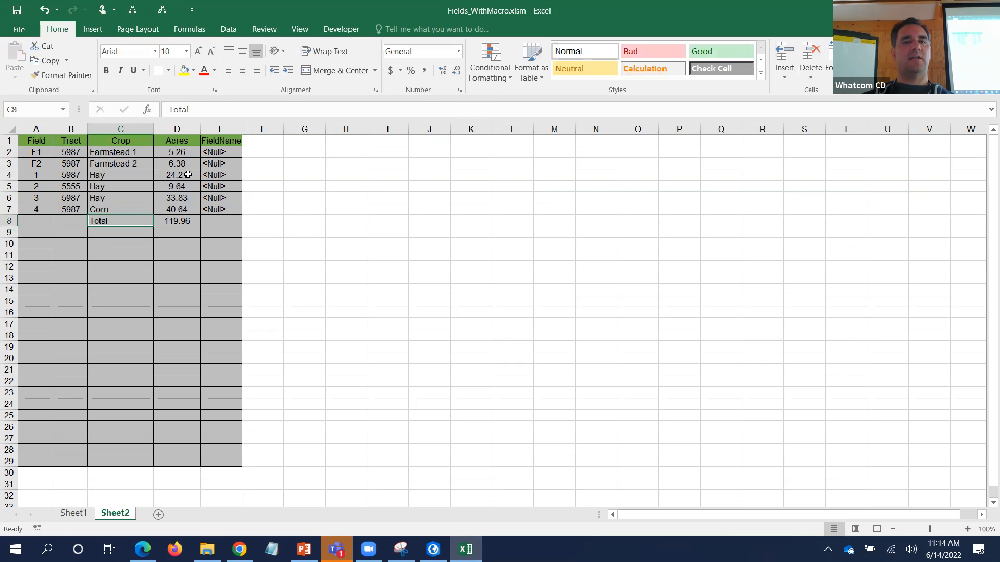
left_click(255, 70)
left_click_drag(221, 220, 29, 140)
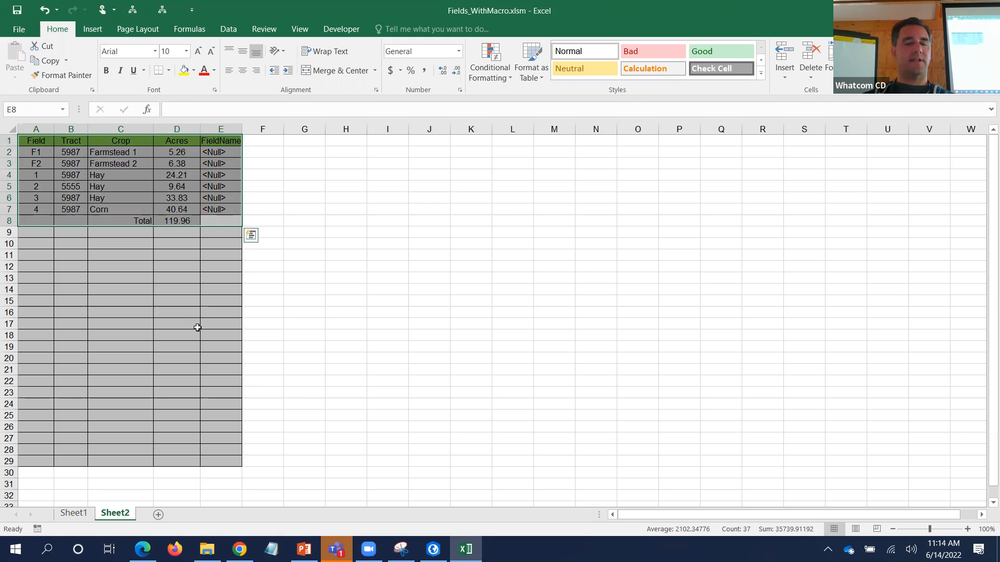
key("ctrl+c")
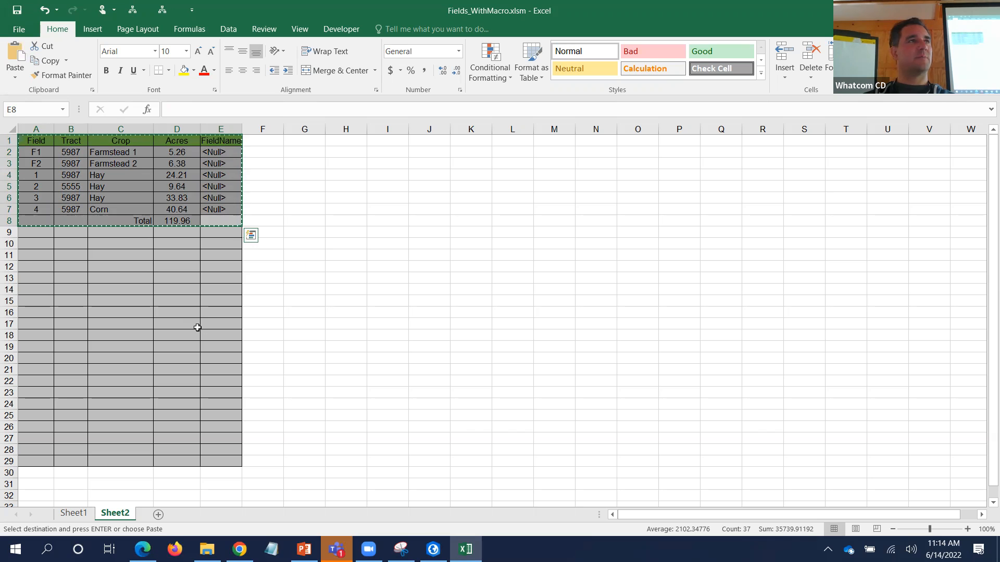
- In ArcGIS Pro, show the Small Farm Portrait layout at full page with the Fields table closed
key("alt+Tab")
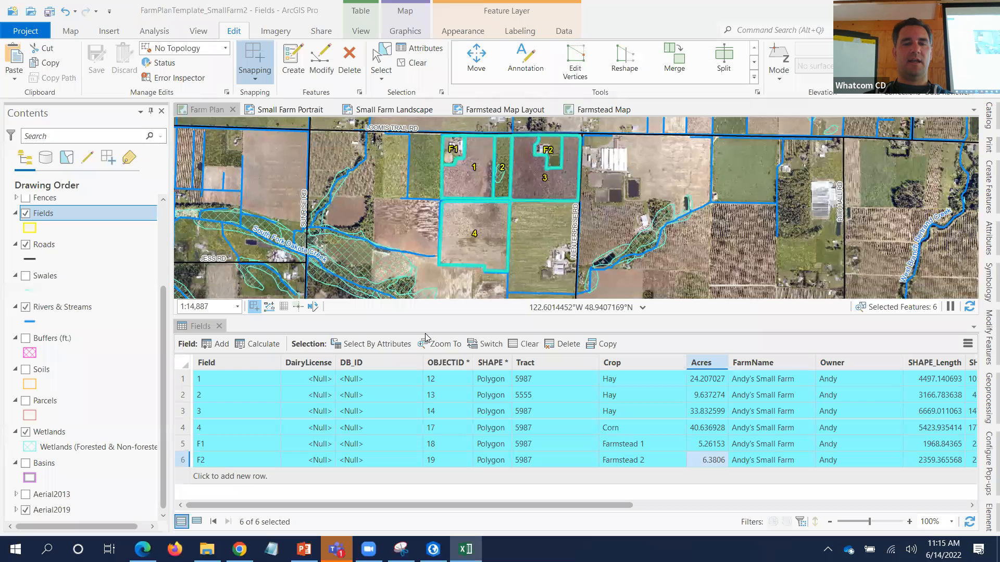
left_click(294, 110)
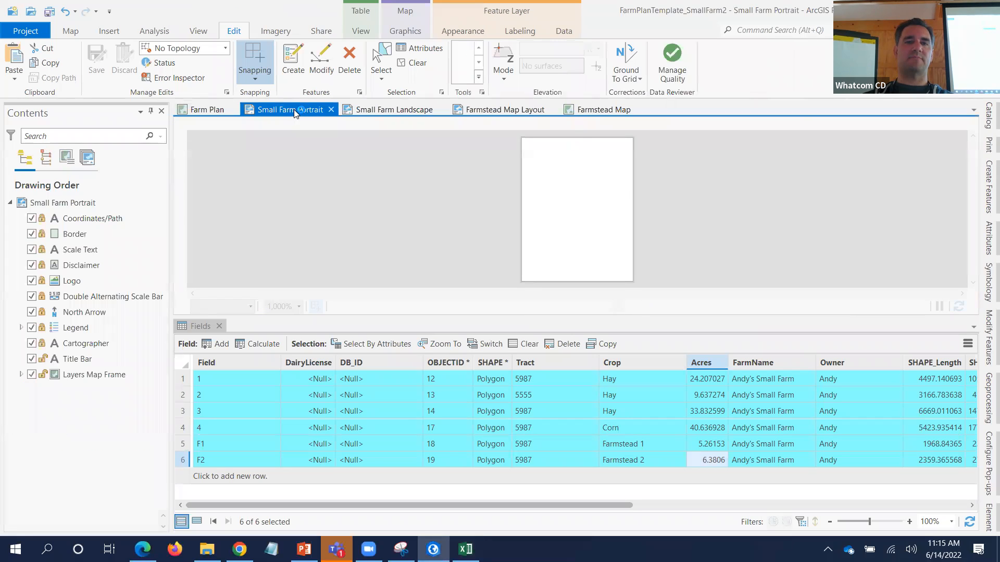
left_click(219, 326)
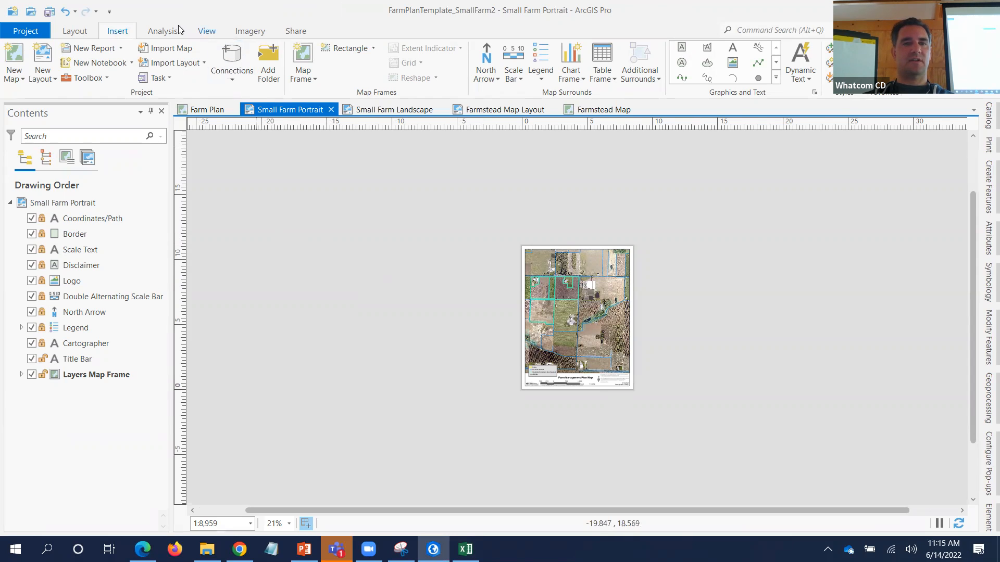
left_click(69, 32)
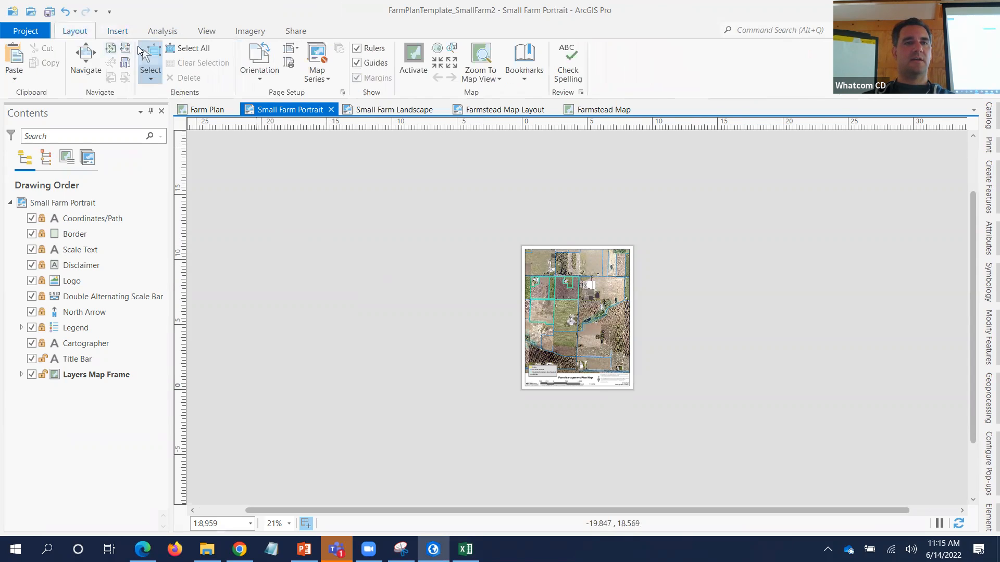
left_click(110, 48)
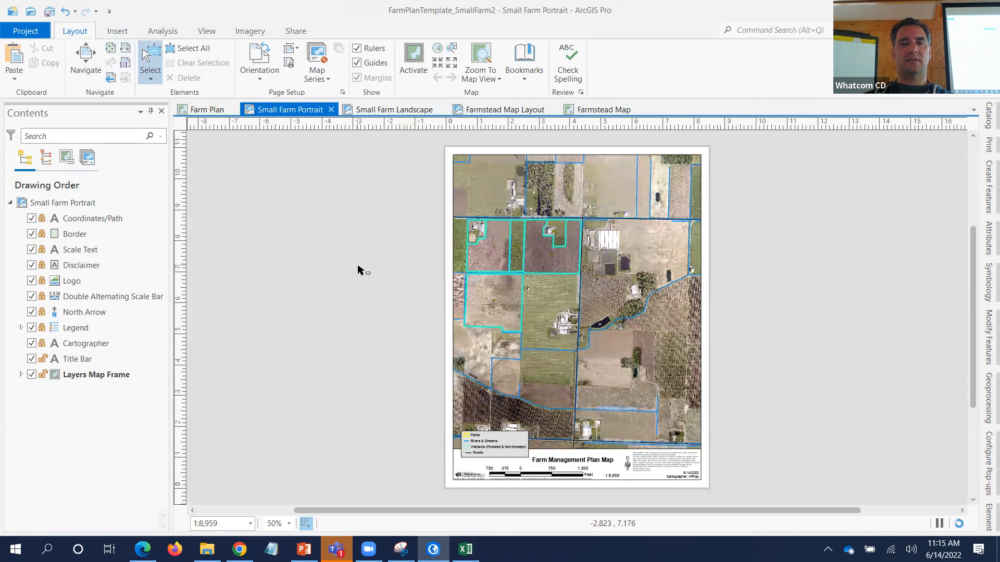
- Paste the Excel farm plan table onto the layout and drag it to the map's lower-right corner
key("ctrl+v")
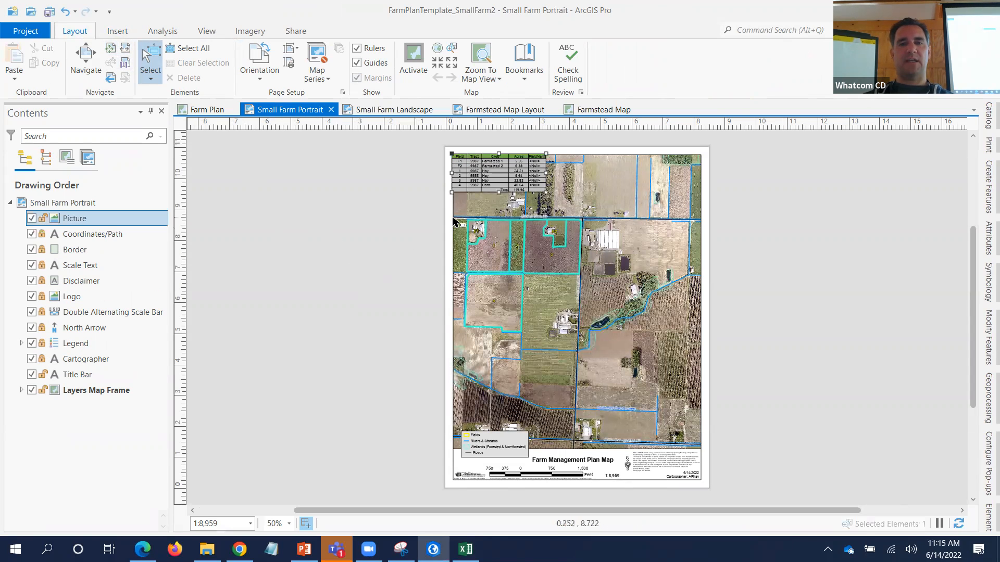
left_click_drag(474, 173, 624, 422)
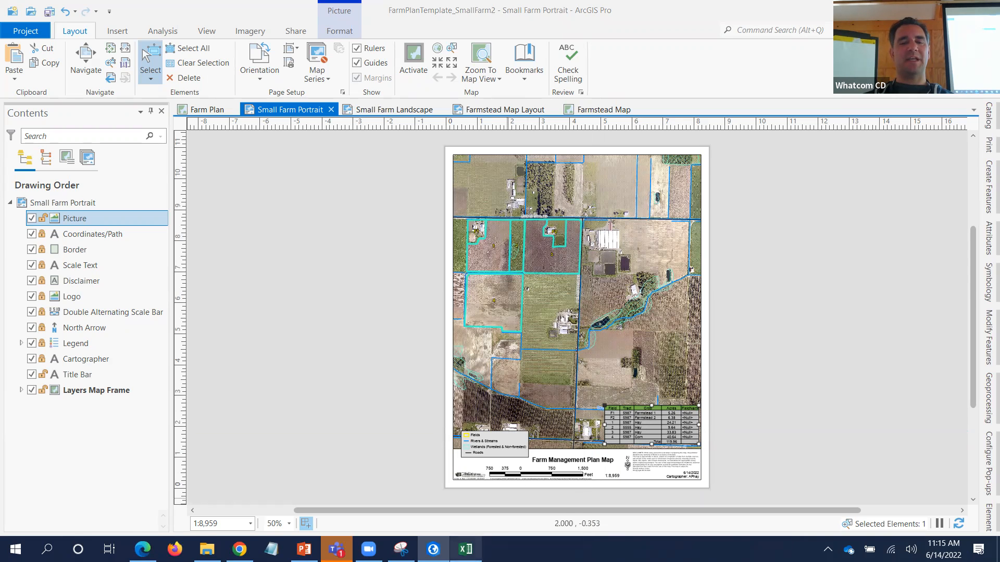
left_click(466, 549)
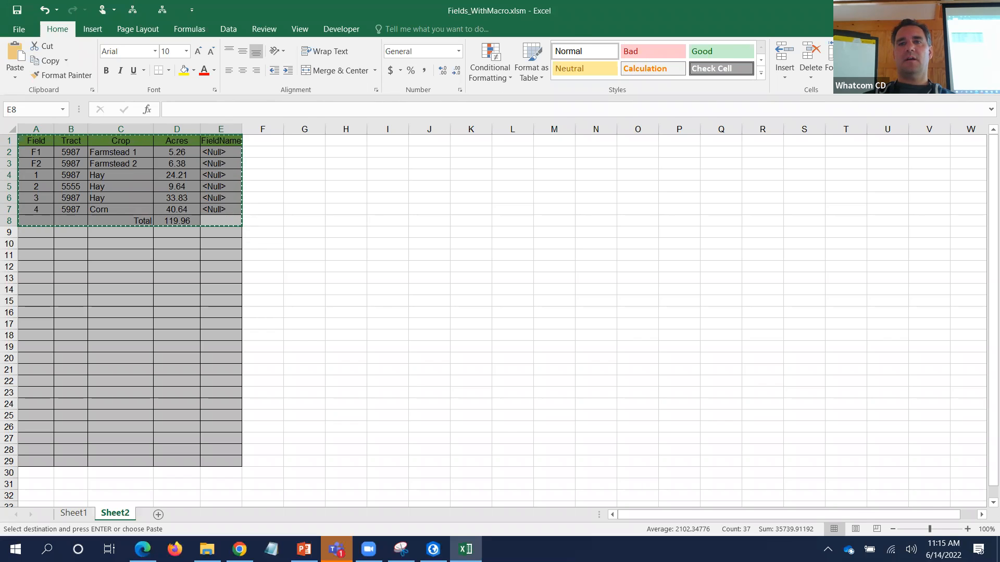
key("alt+Tab")
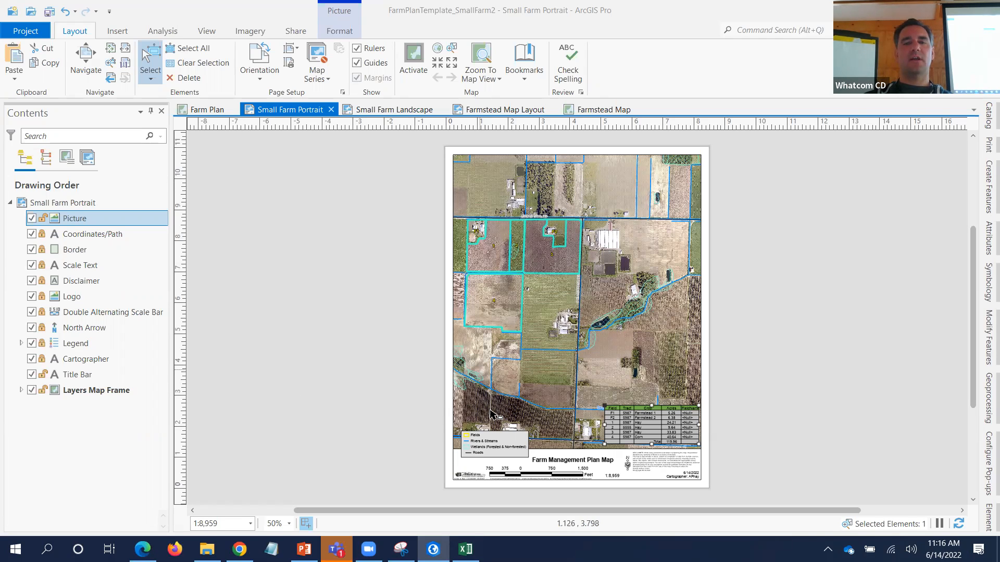
left_click(485, 453)
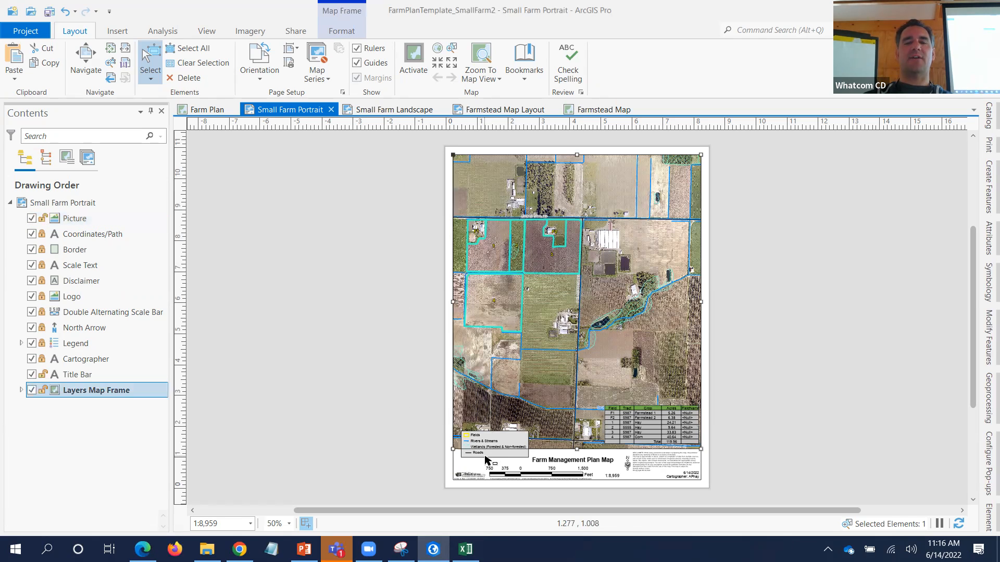
- Clear the selection of the farm fields in the Farm Plan map
left_click(485, 456)
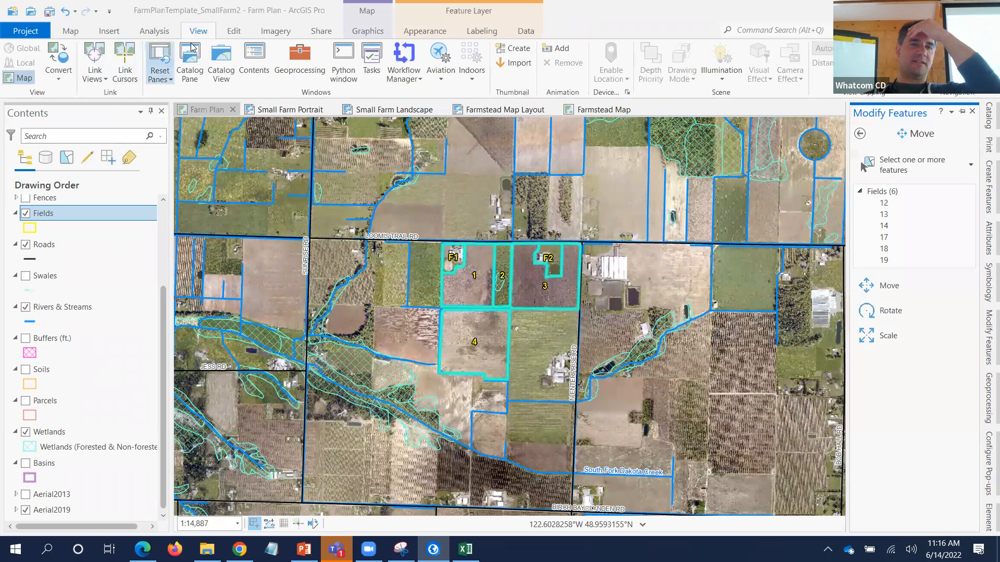
left_click(232, 31)
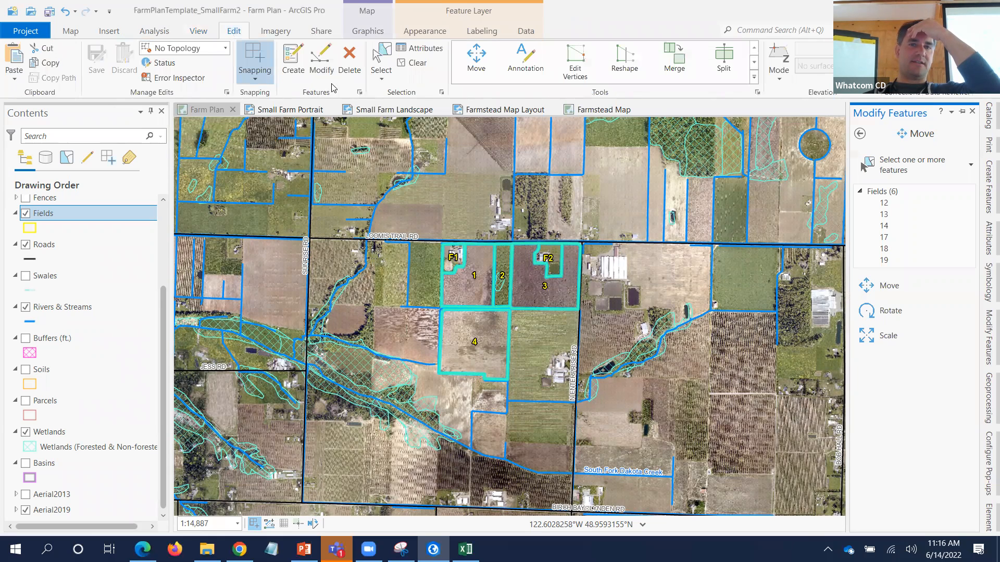
left_click(409, 64)
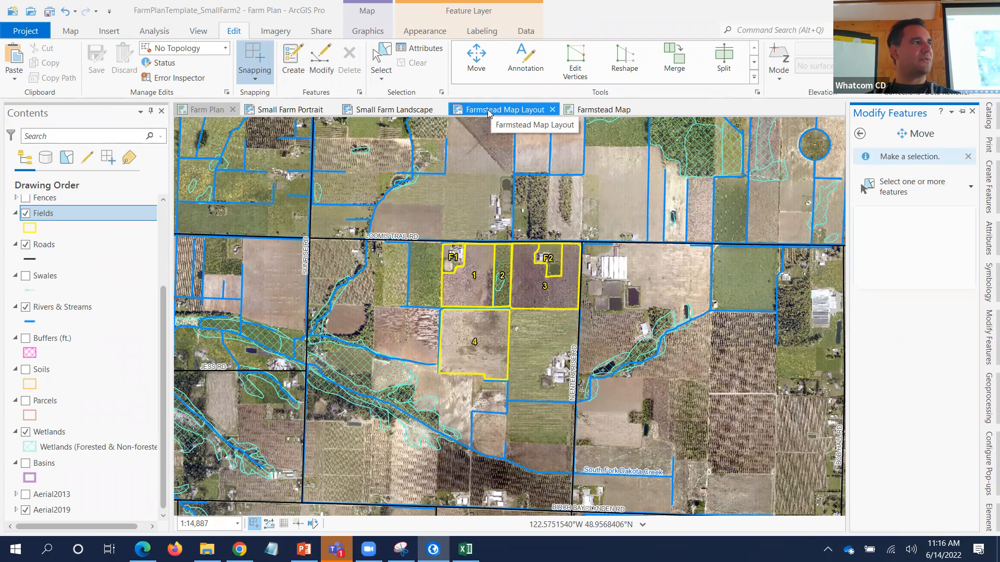
- Back on Small Farm Portrait, expand the Layers Map Frame in Contents to the Farm Plan map
left_click(302, 112)
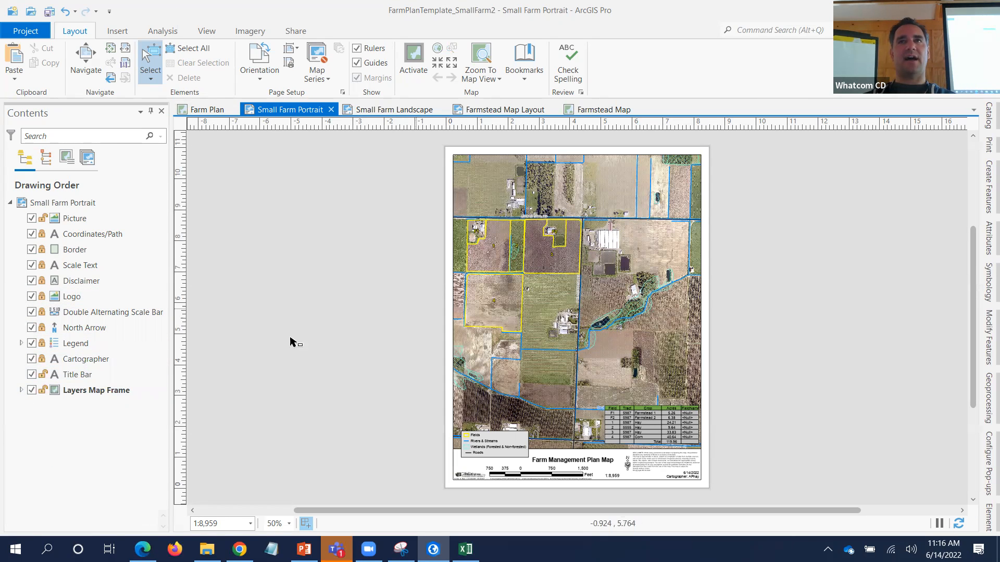
double_click(110, 391)
scroll(114, 381, "down", 1)
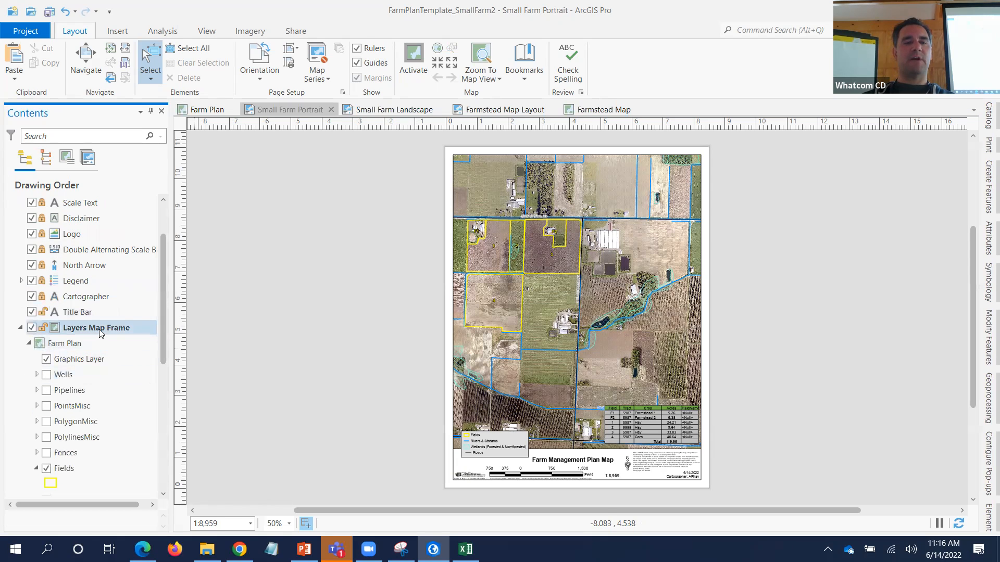
left_click(84, 344)
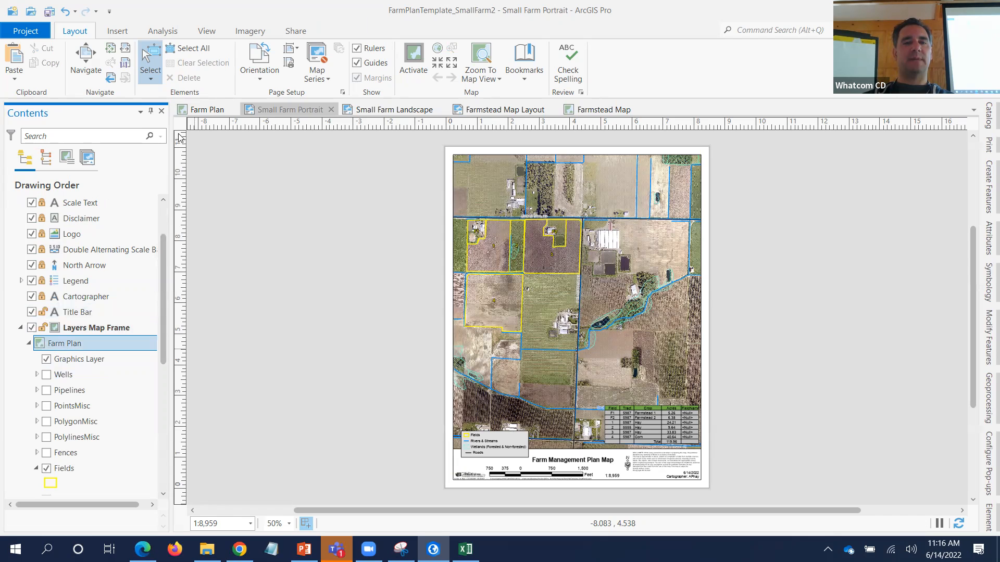
left_click(204, 110)
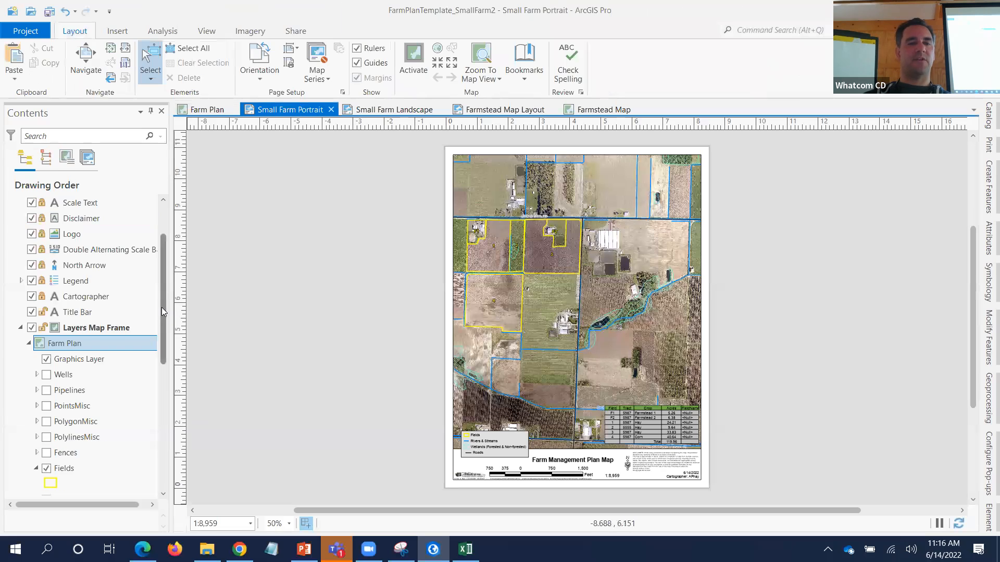
left_click_drag(163, 311, 162, 366)
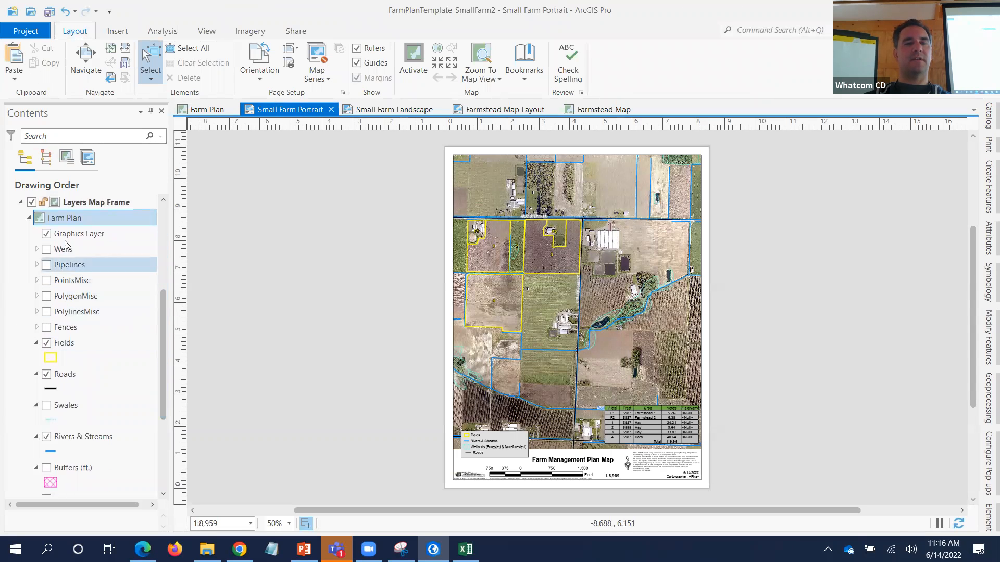
left_click_drag(165, 336, 159, 367)
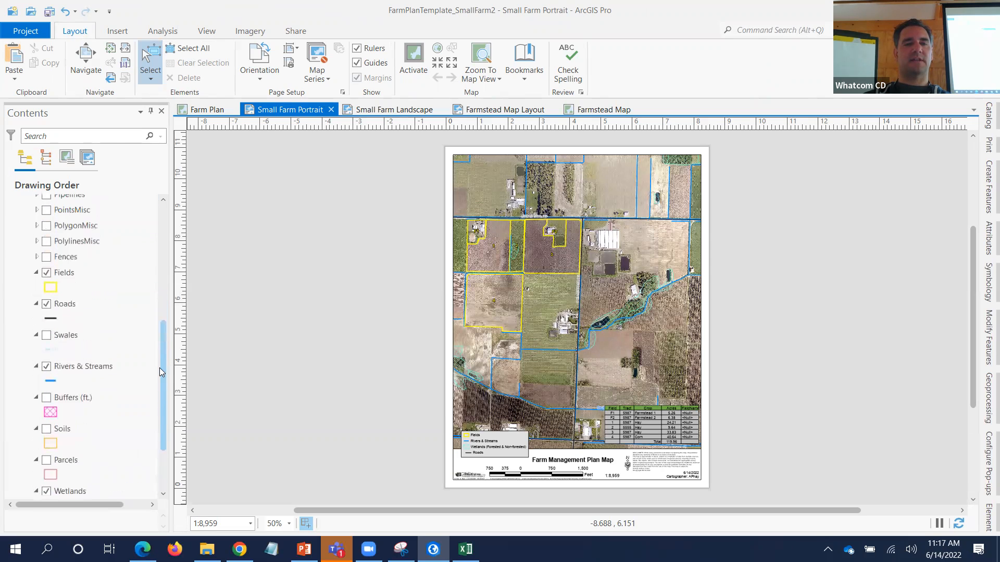
- Zoom the layout map to the Fields layer and expand the Legend to list its items
right_click(71, 272)
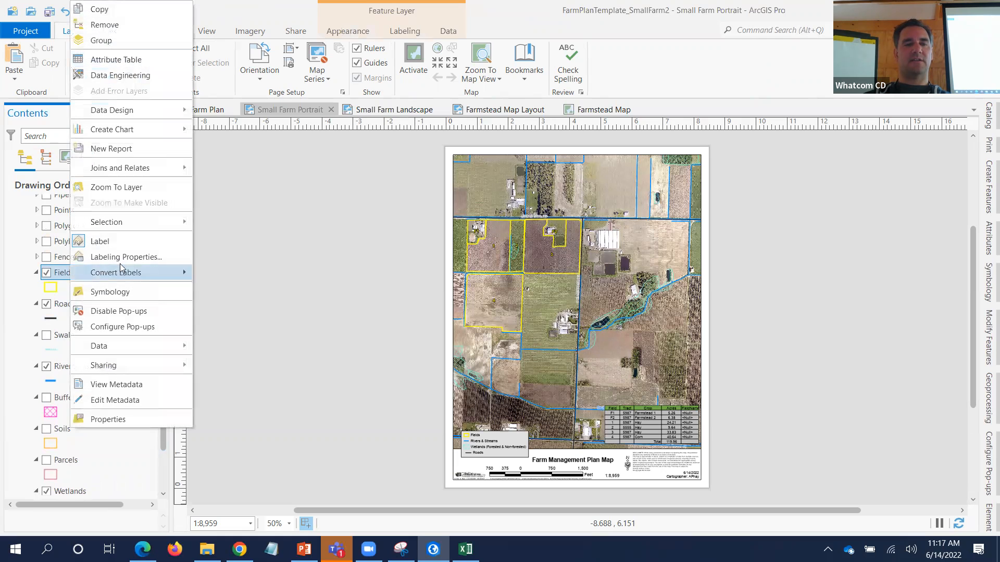
left_click(127, 189)
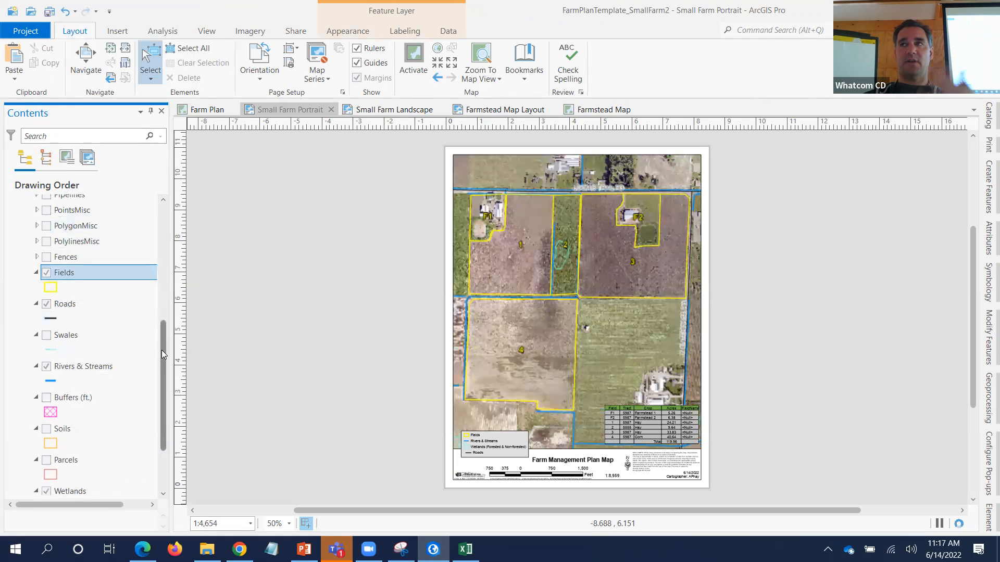
left_click(161, 297)
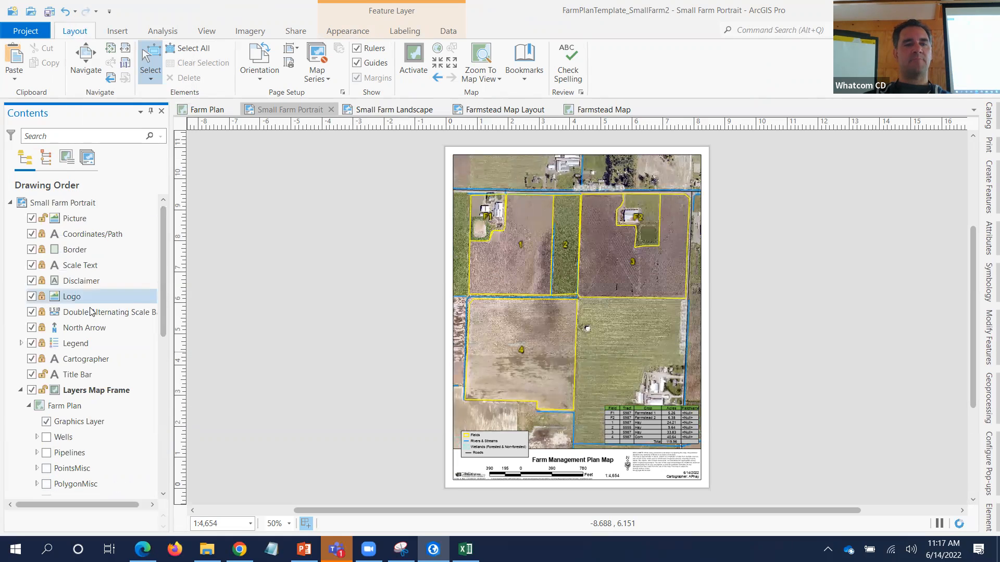
left_click(21, 342)
left_click_drag(162, 265, 162, 368)
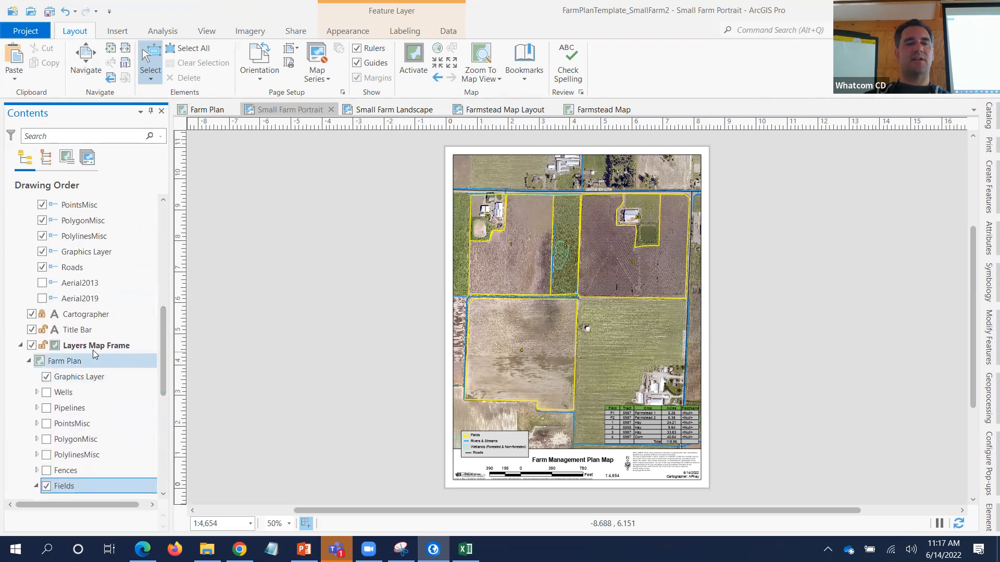
left_click_drag(164, 318, 168, 242)
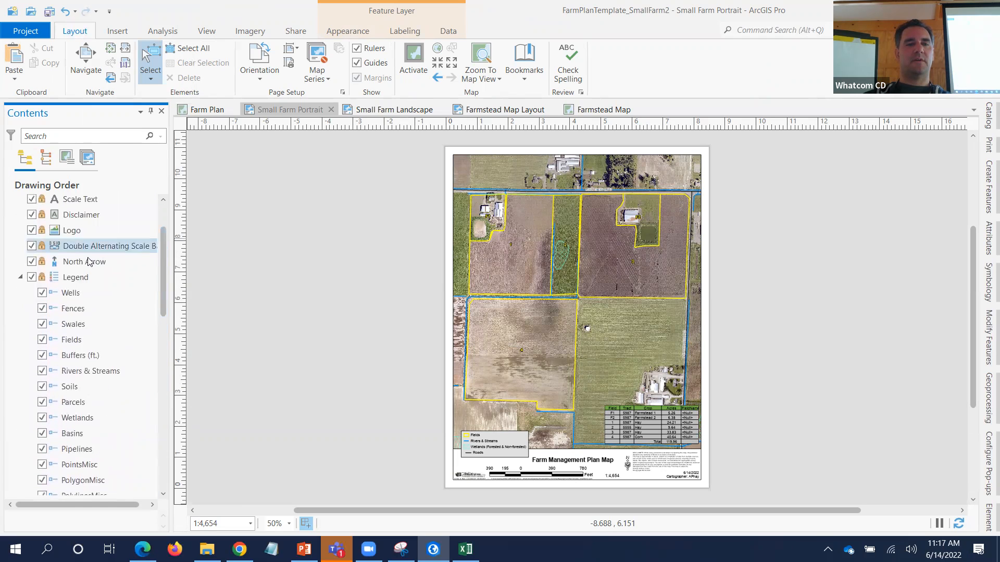
- Toggle the Legend element off and back on so it stays visible on the layout
left_click(32, 277)
left_click(32, 277)
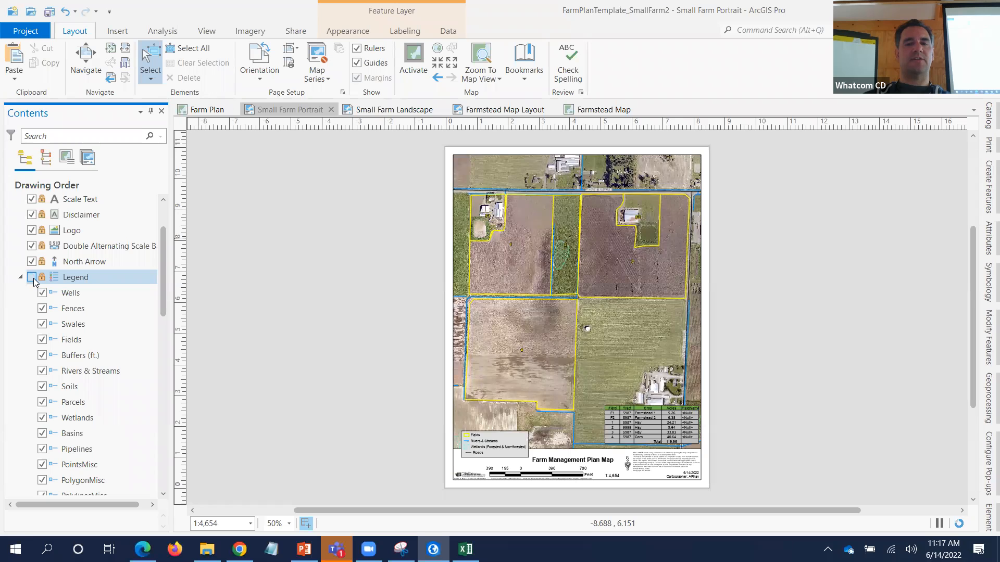
left_click(32, 278)
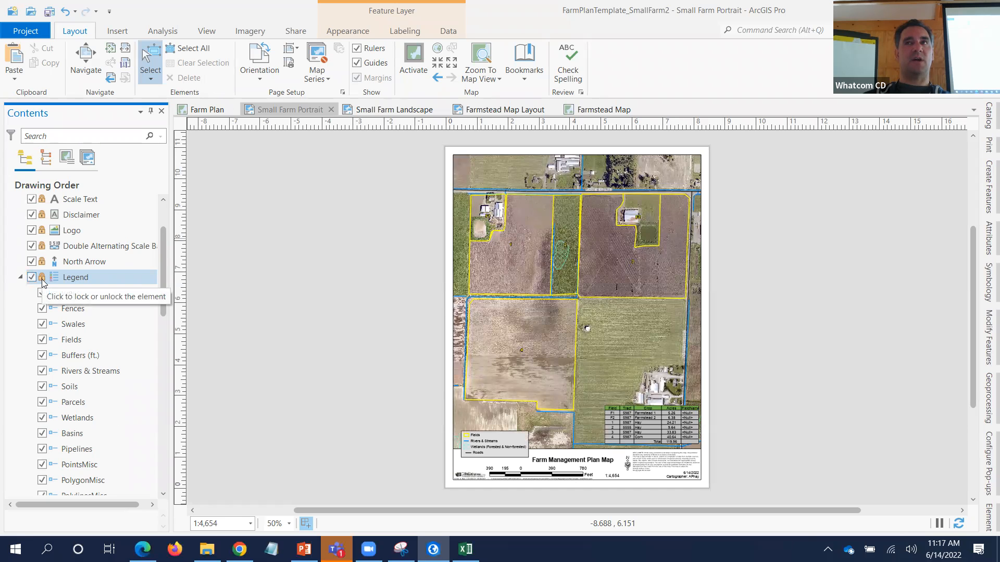
scroll(42, 280, "down", 1)
left_click(42, 278)
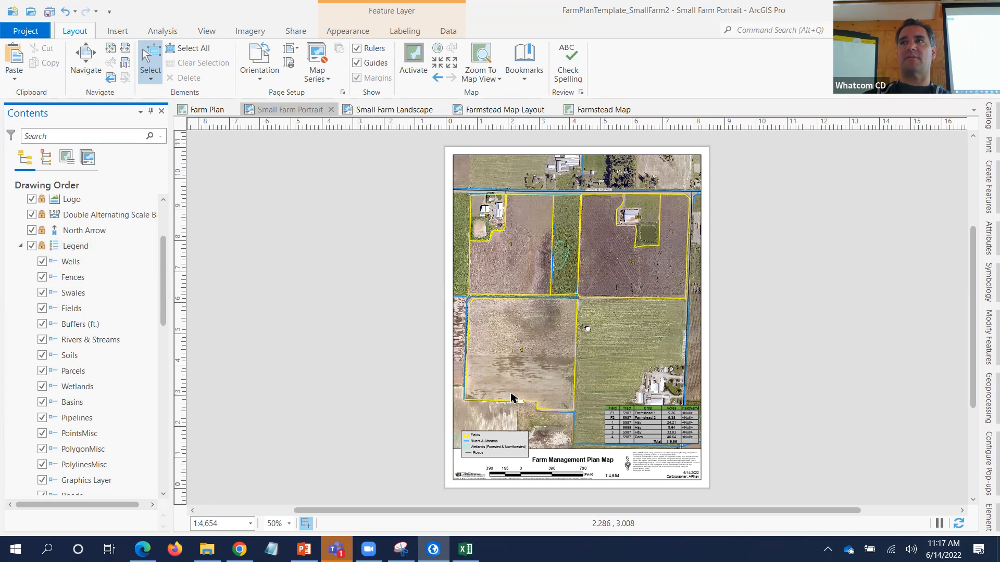
- Leave the Aerial2019 legend item unchecked, then switch to the Farm Plan map
scroll(72, 277, "down", 3)
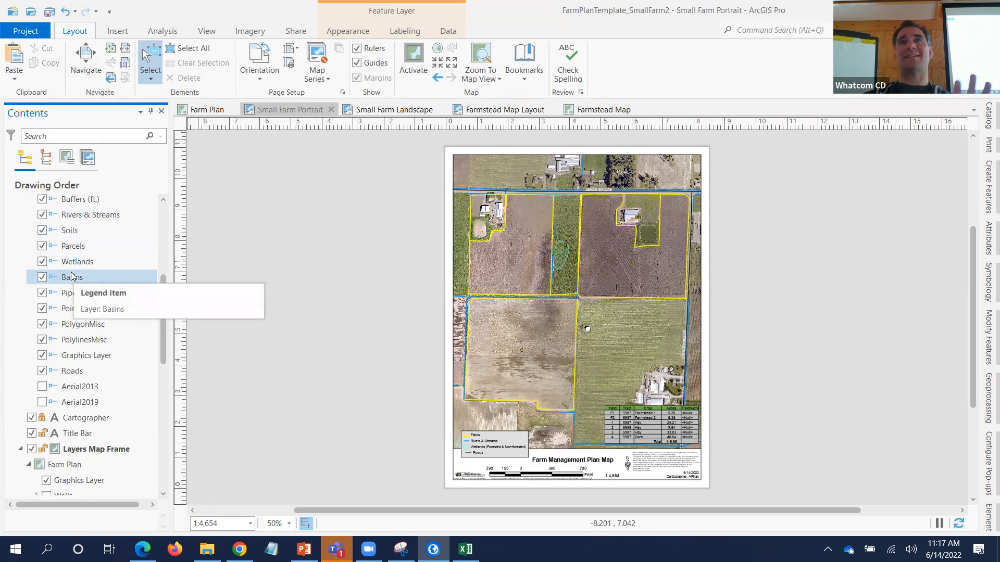
scroll(71, 276, "down", 2)
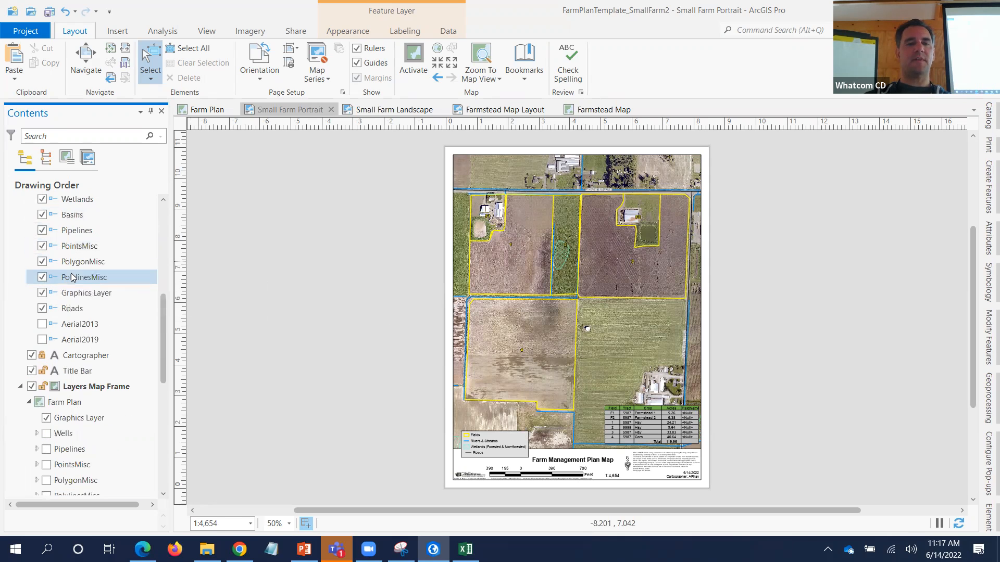
left_click(41, 340)
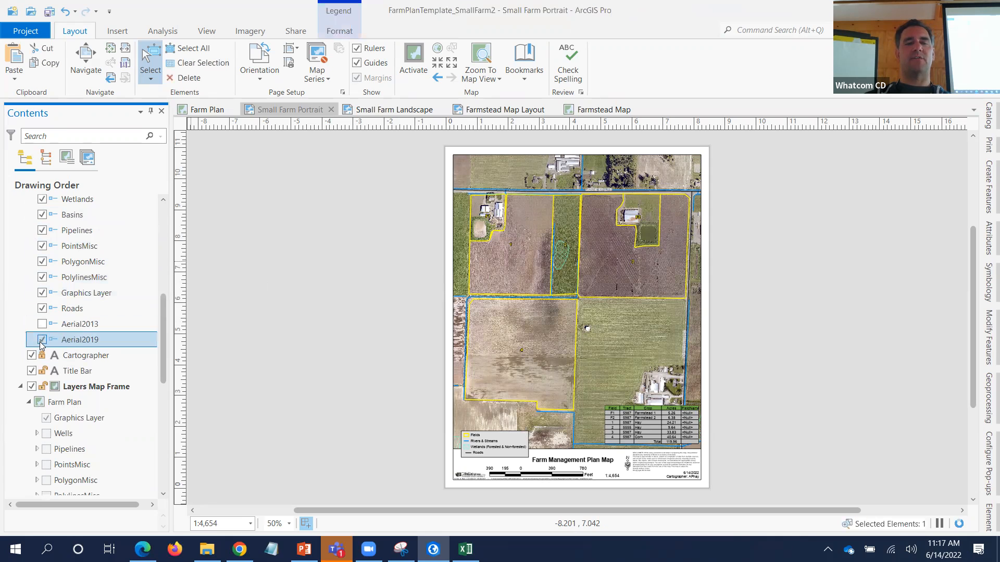
left_click(42, 341)
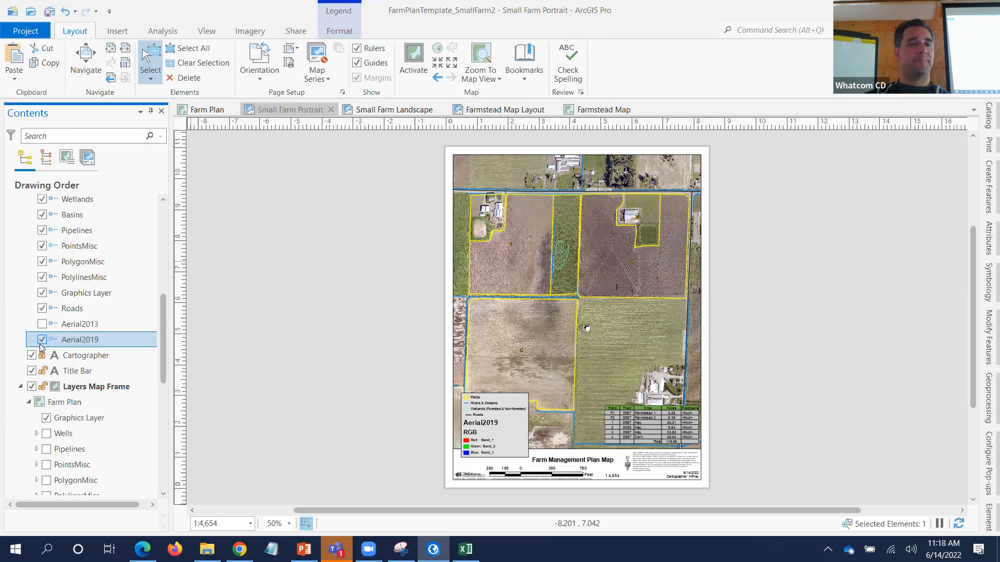
left_click(42, 340)
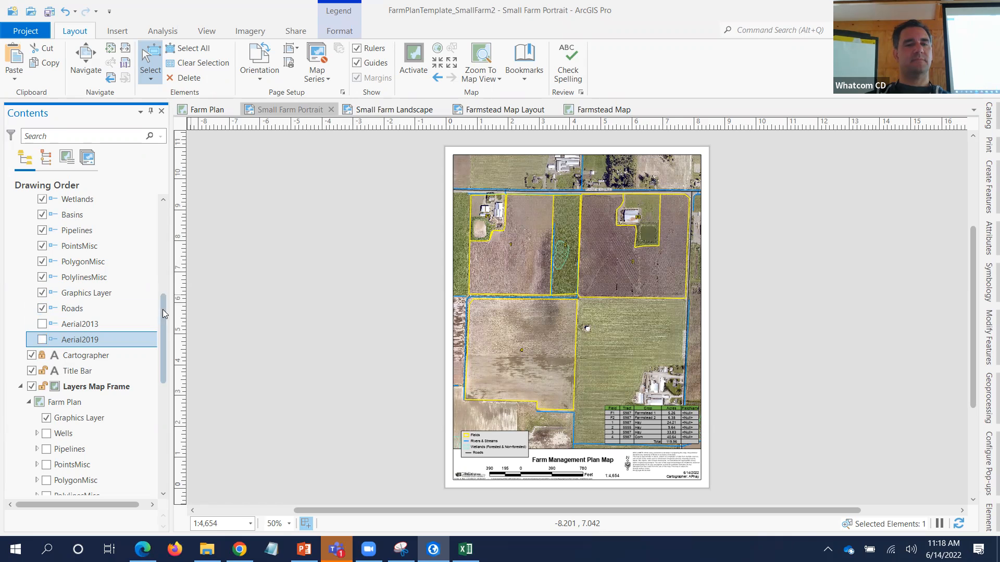
scroll(167, 260, "up", 2)
left_click_drag(168, 259, 165, 214)
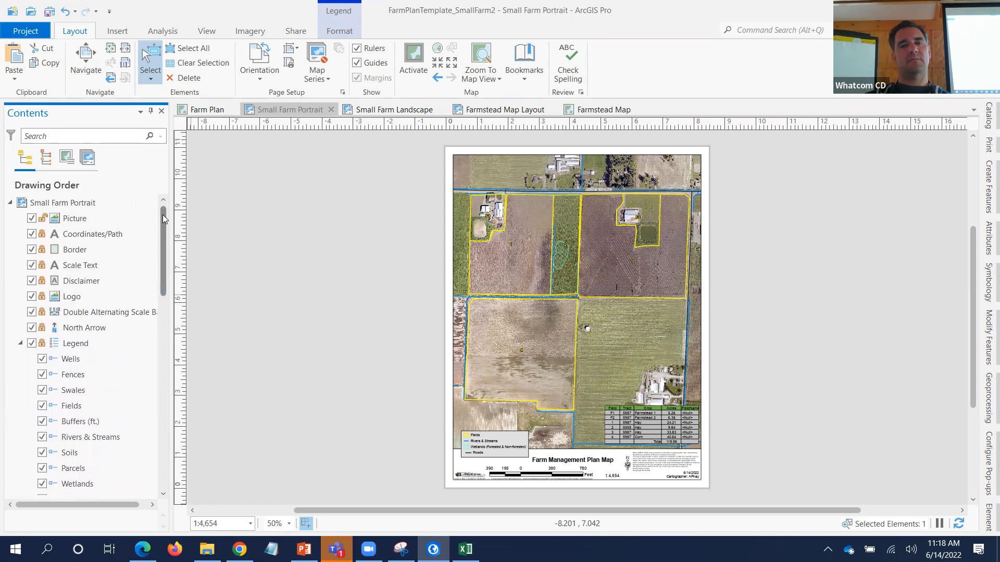
left_click(214, 111)
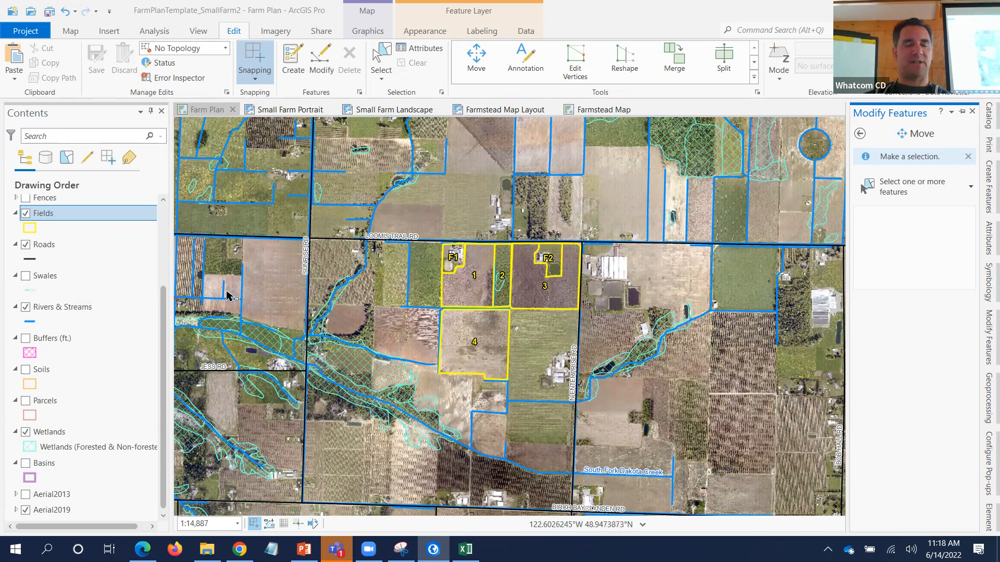
- Turn on Soils to outline units like Tromp Loam, and zoom to the numbered fields
left_click(25, 370)
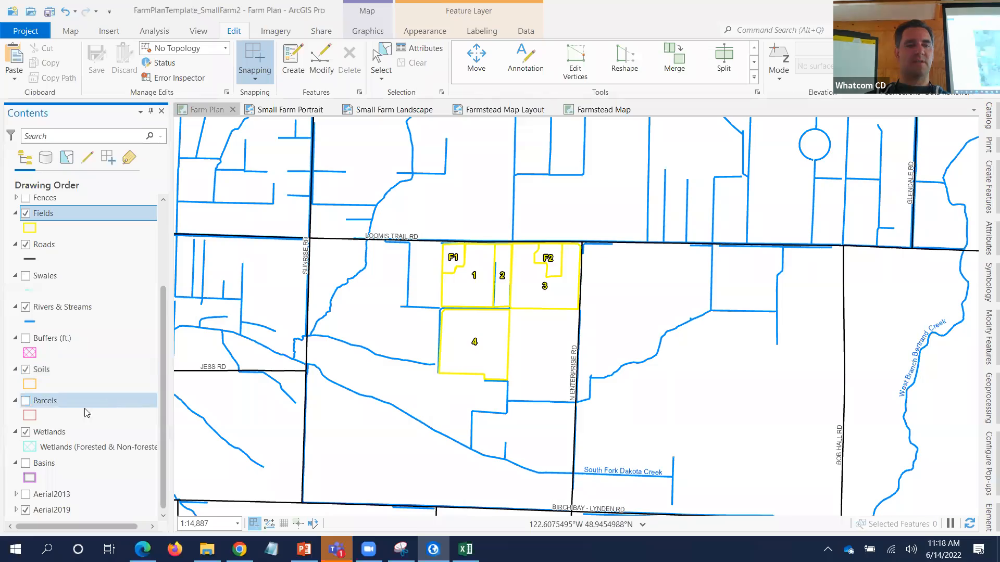
scroll(523, 326, "up", 3)
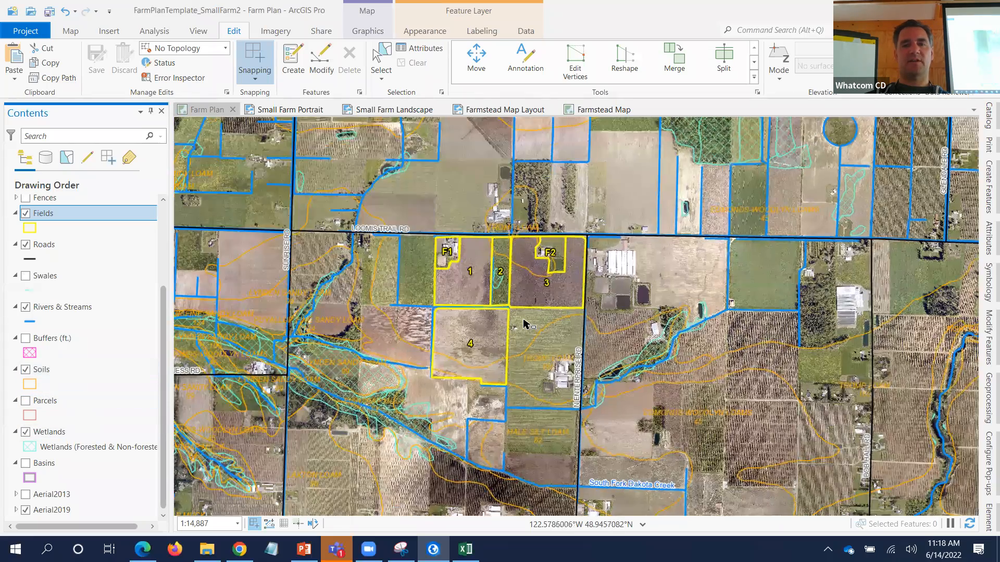
scroll(519, 323, "down", 1)
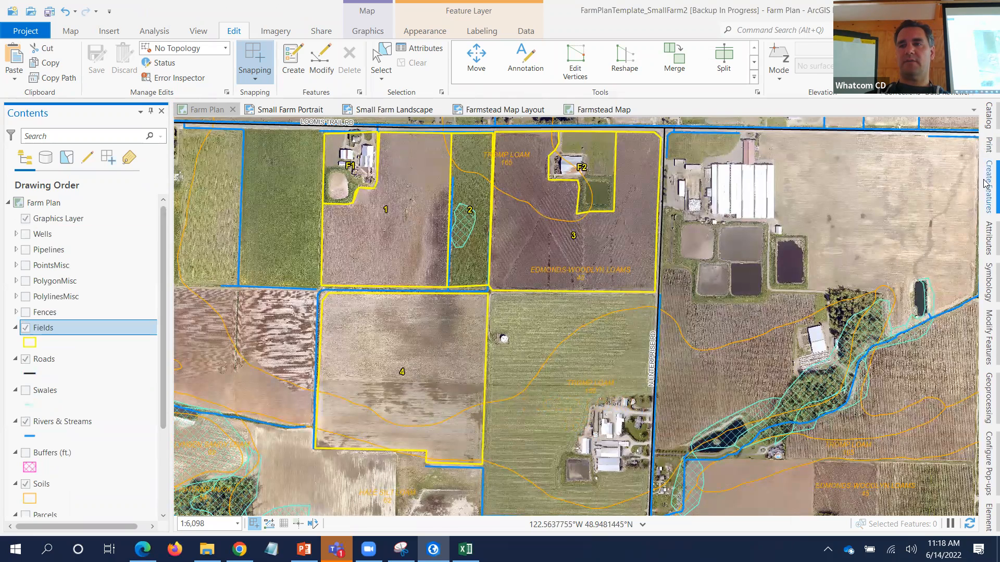
left_click(986, 208)
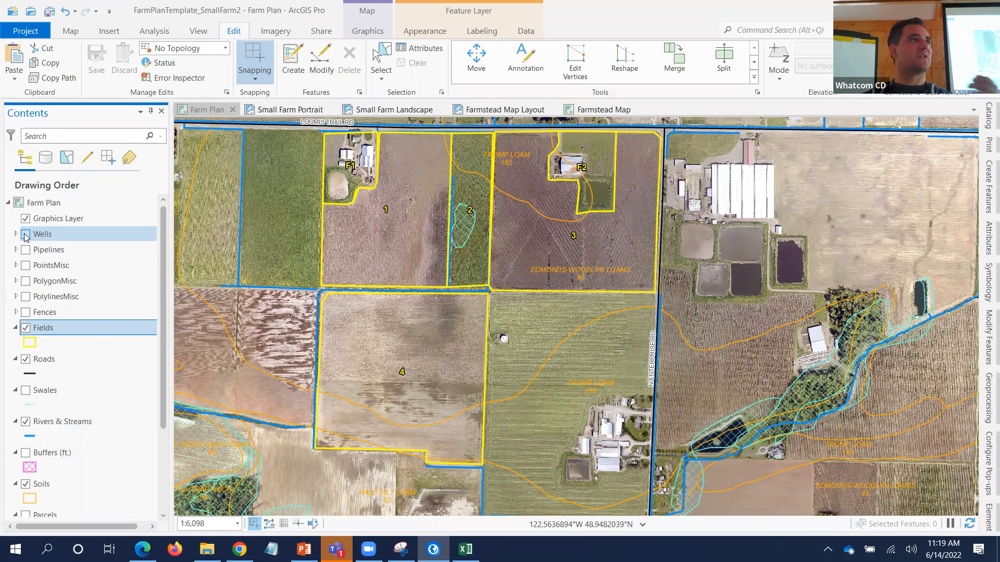
- Turn on Wells, Pipelines, PolygonMisc, PolylinesMisc and Fences, then pick the Heavy Use Area template
left_click(25, 237)
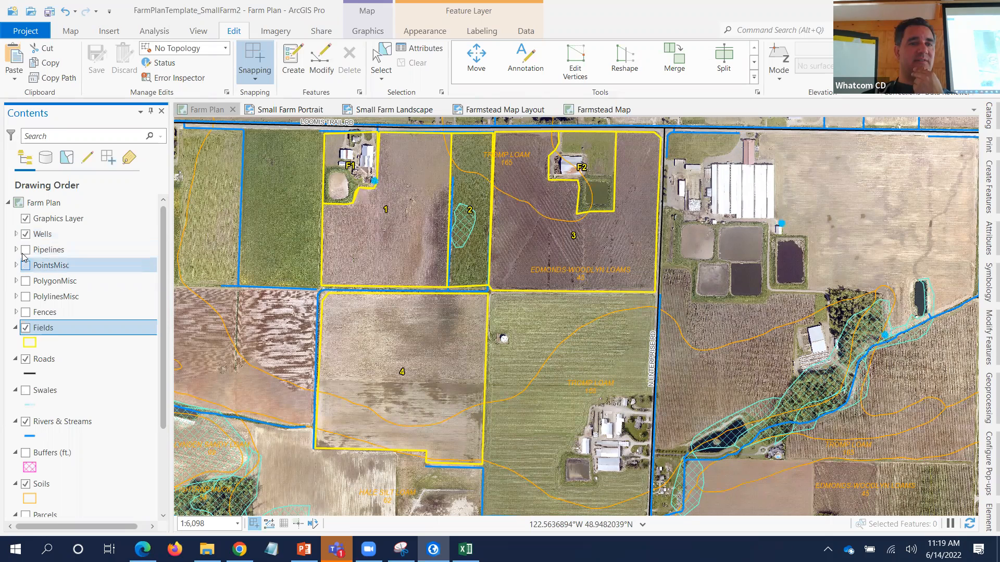
left_click(25, 250)
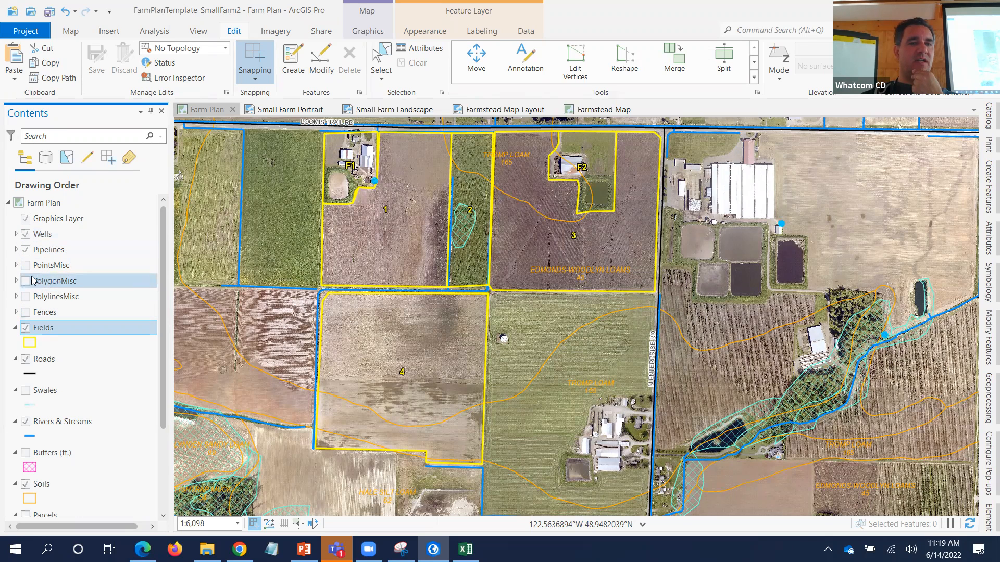
left_click(26, 281)
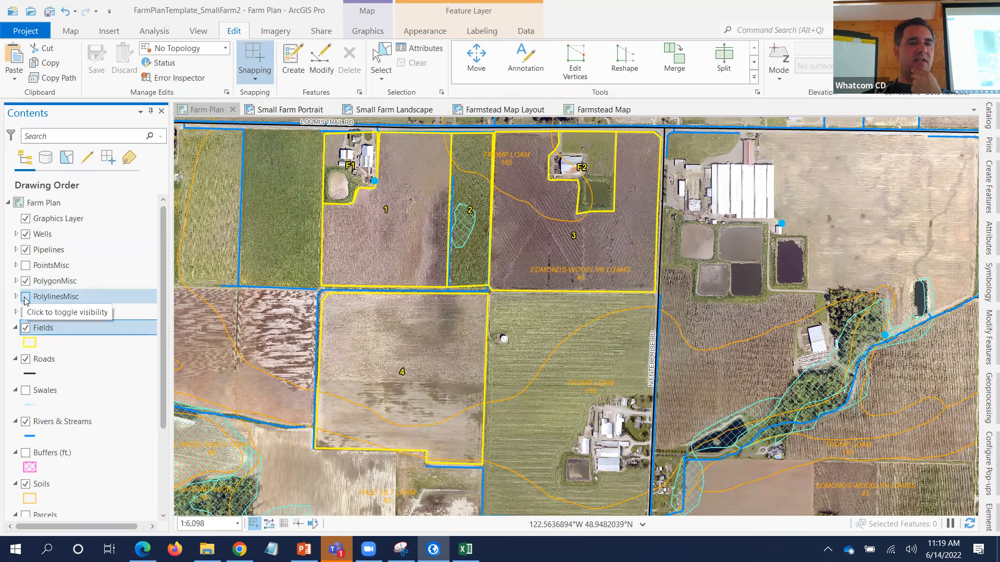
left_click(25, 297)
left_click(26, 312)
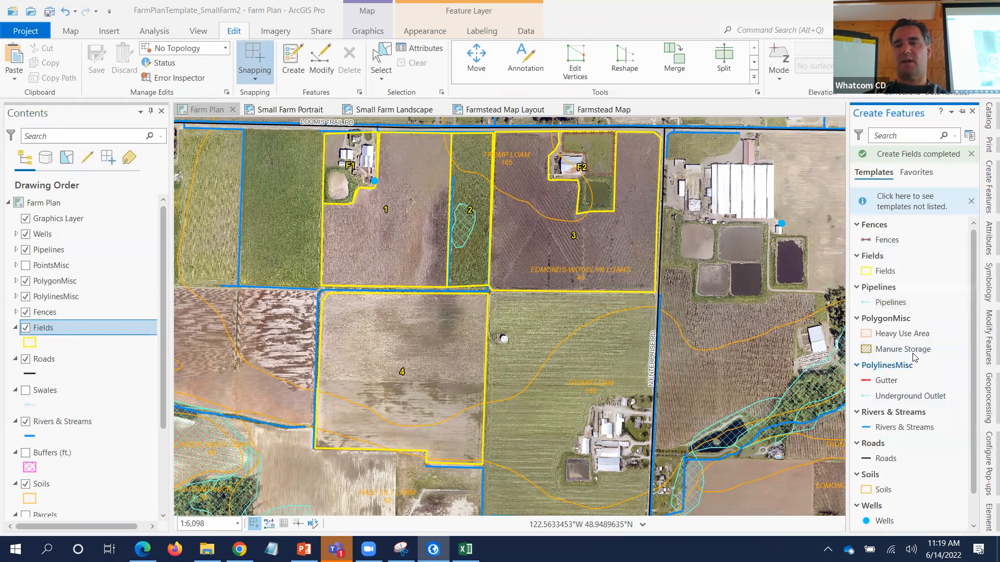
left_click(902, 334)
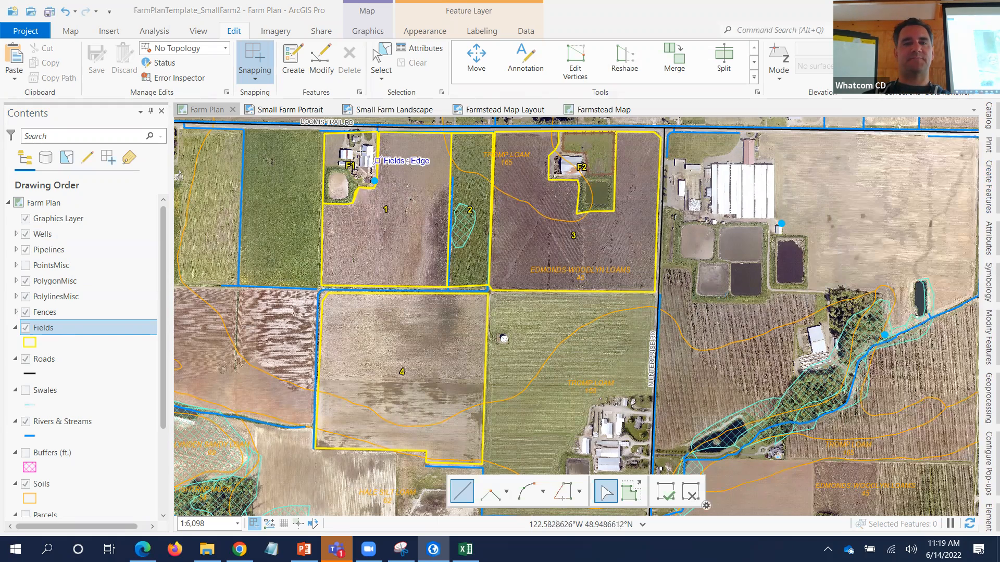
scroll(363, 151, "up", 5)
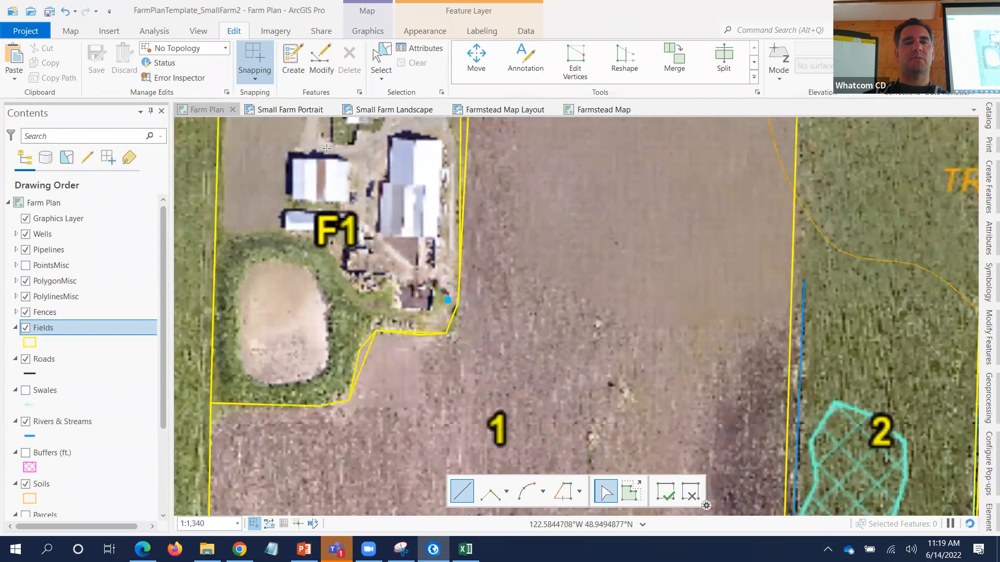
- Draw a Heavy Use Area polygon beside the F1 farmstead barns
left_click_drag(361, 176, 358, 336)
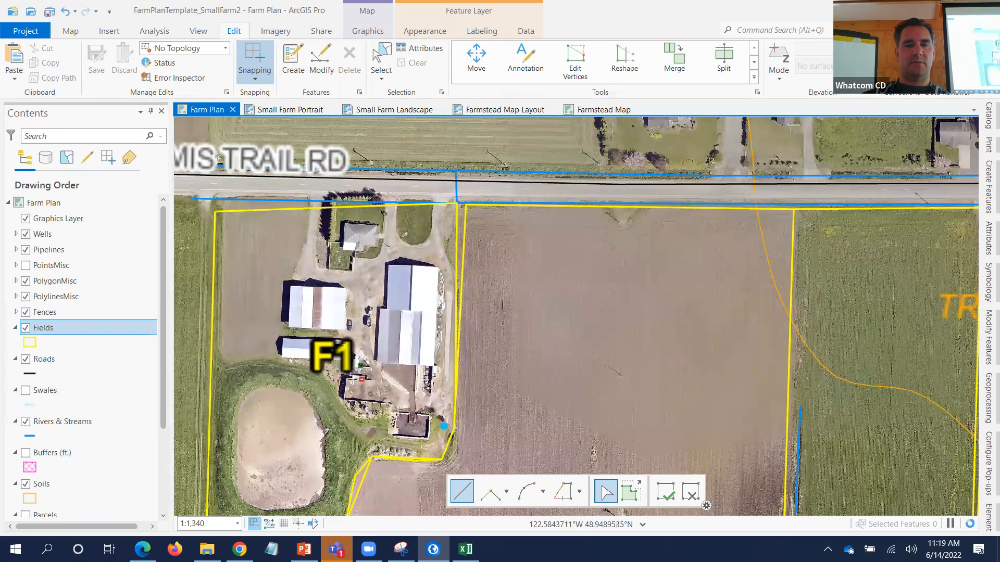
left_click(342, 397)
left_click(394, 402)
left_click(396, 412)
left_click(415, 413)
double_click(416, 366)
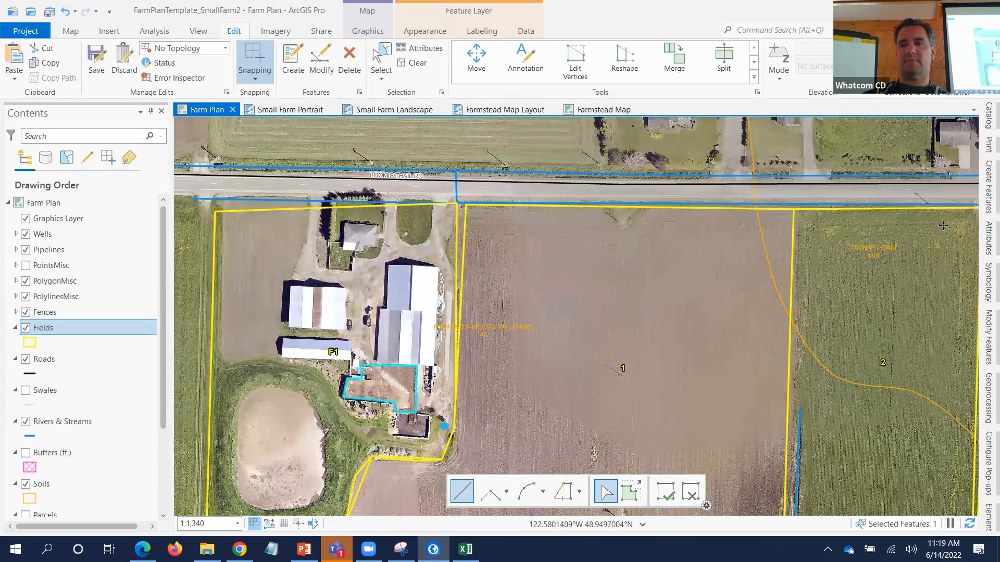
- Trace a Manure Storage polygon around the small building south of the barns
left_click(988, 193)
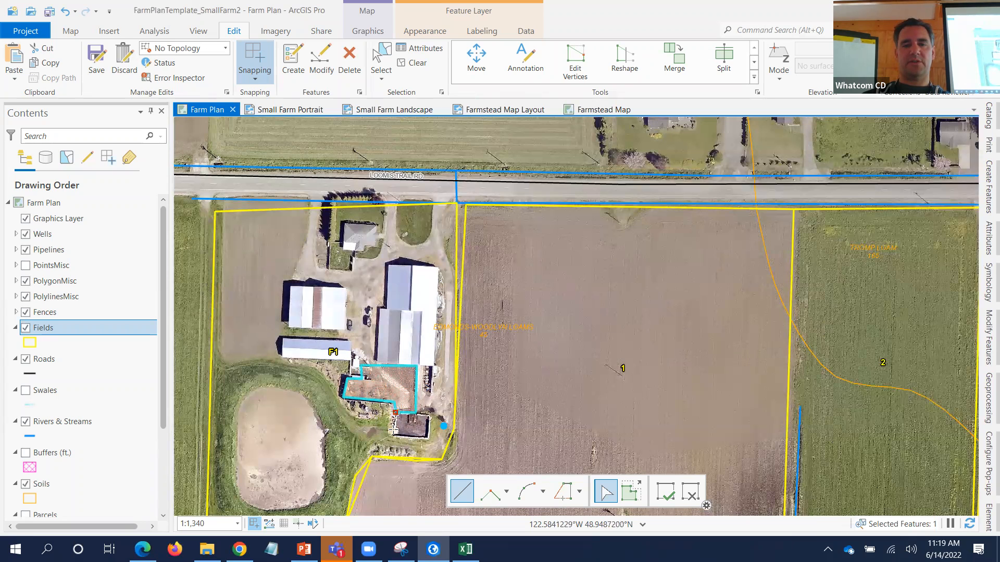
left_click(391, 435)
left_click(427, 439)
left_click(429, 416)
left_click(415, 413)
double_click(415, 413)
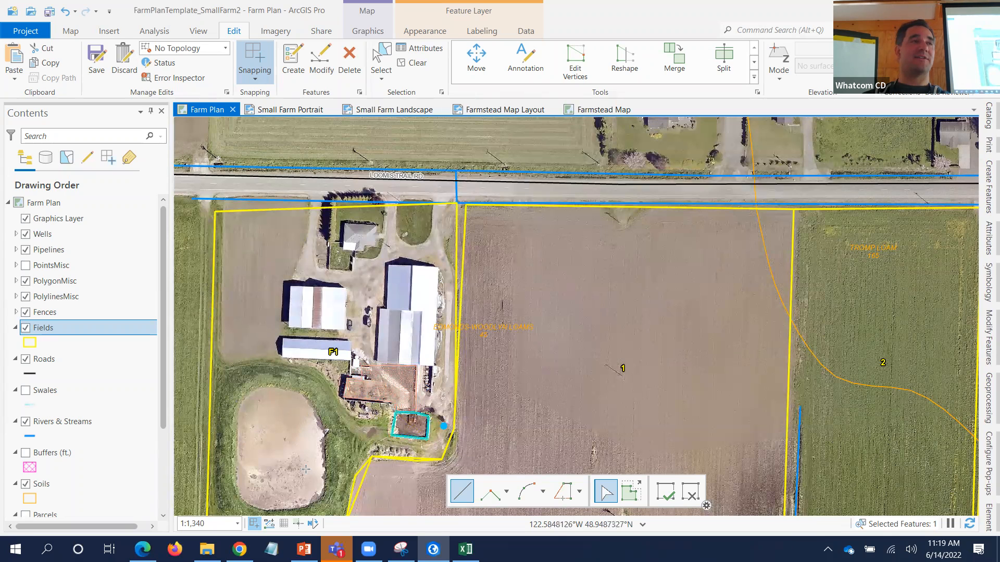
left_click(987, 209)
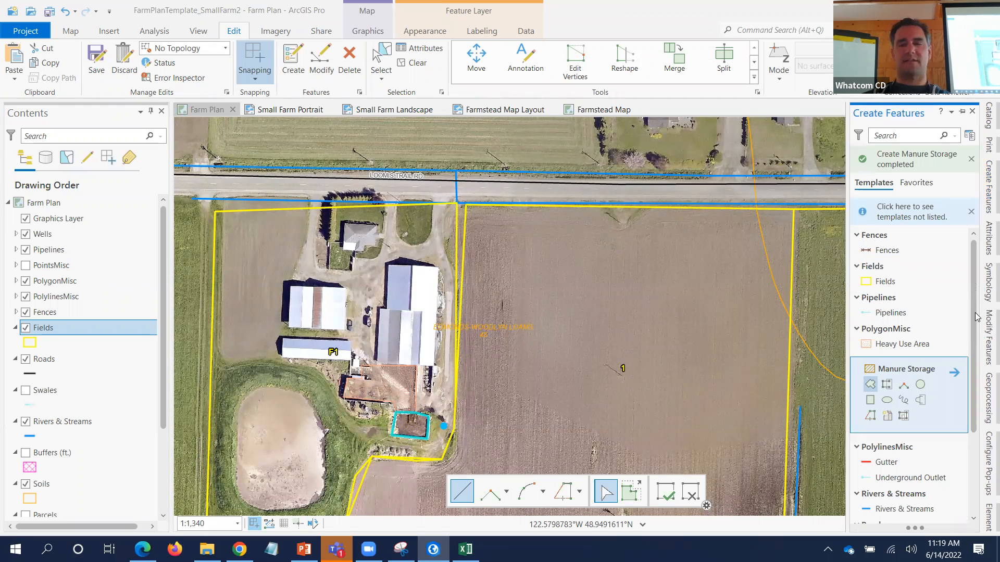
- Sketch Gutter lines along the right and left edges of the barns
scroll(906, 374, "down", 3)
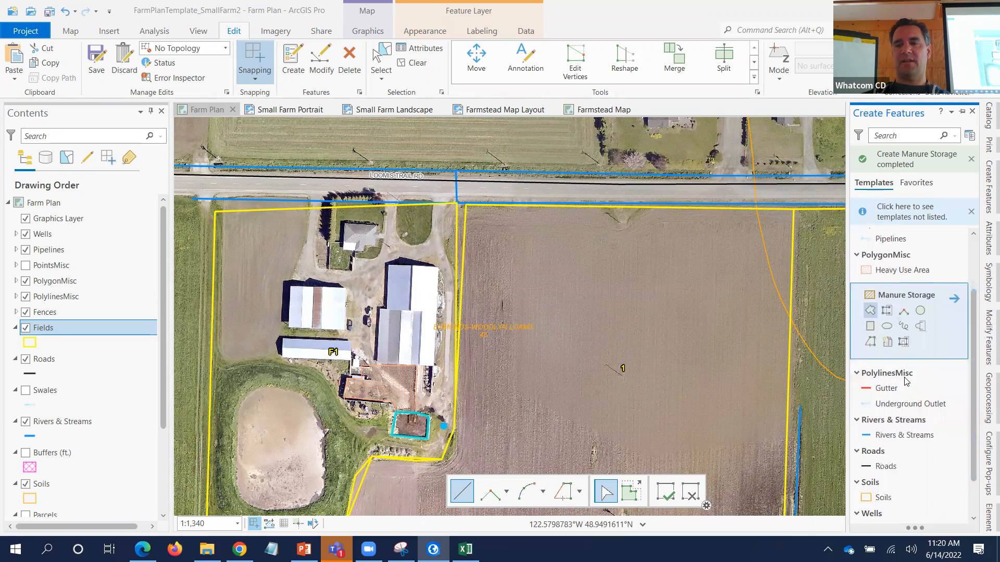
left_click(887, 387)
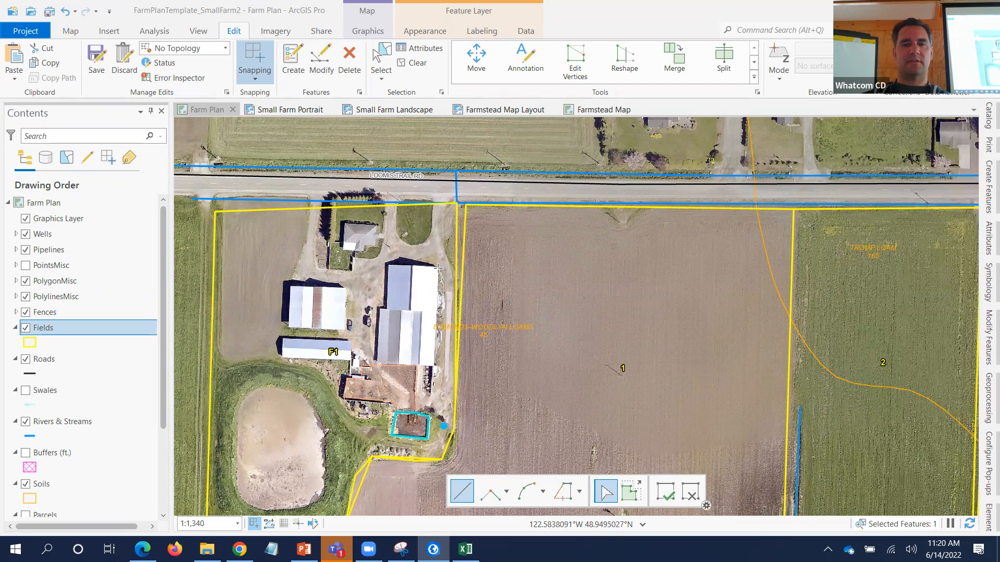
left_click(438, 267)
double_click(434, 362)
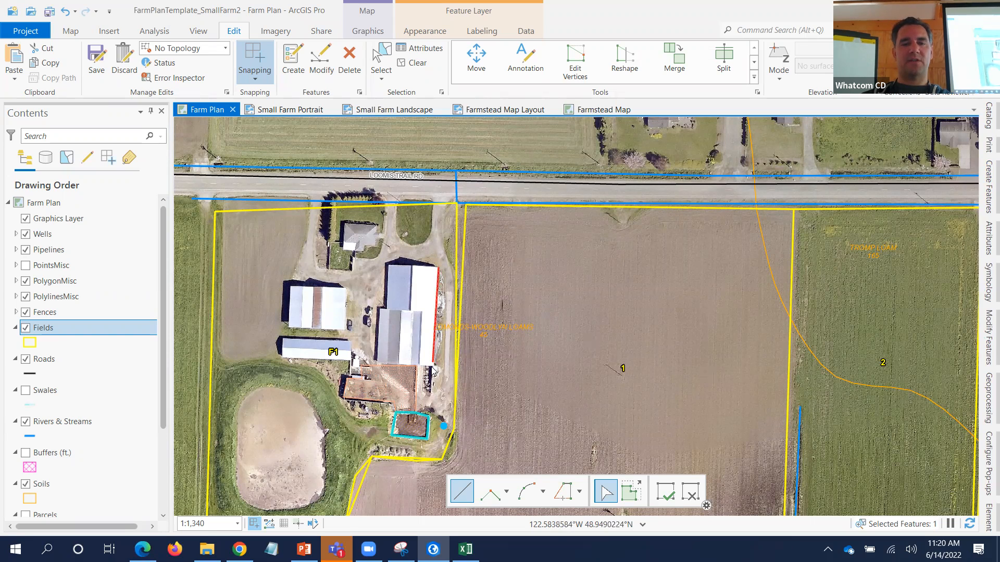
left_click(387, 266)
double_click(383, 312)
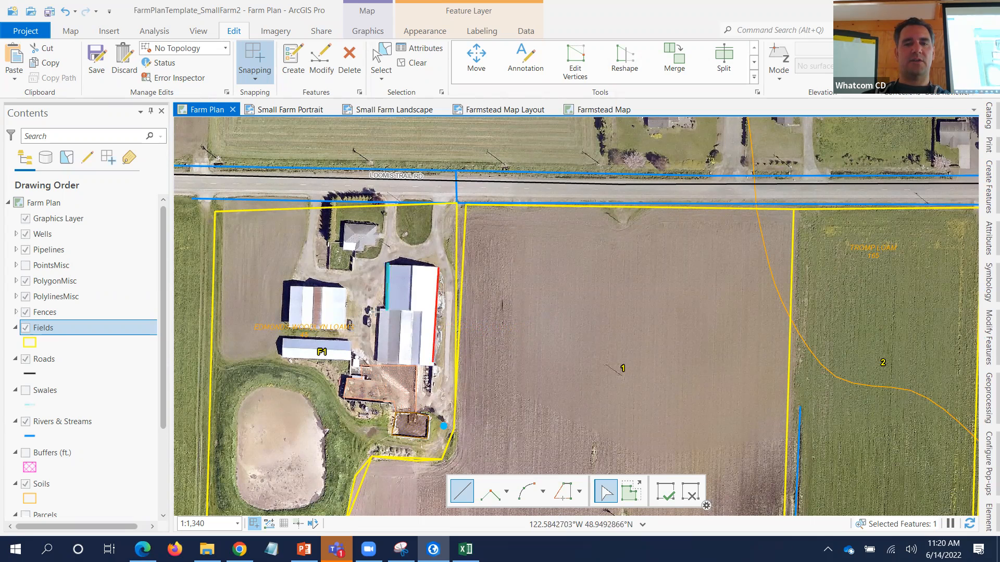
double_click(377, 364)
- Draw a short Underground Outlet line east from the barn to the field edge
left_click(985, 202)
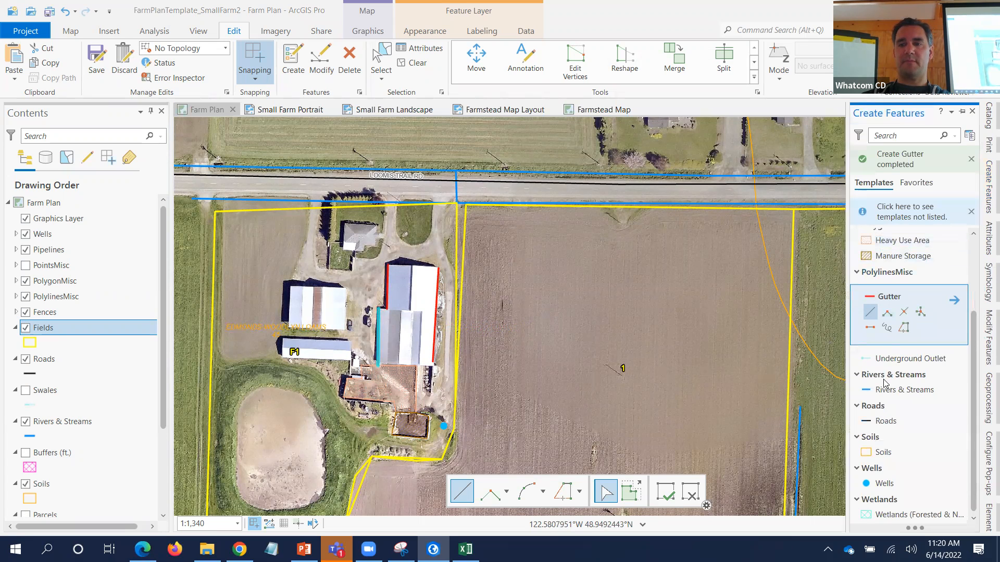
left_click(894, 358)
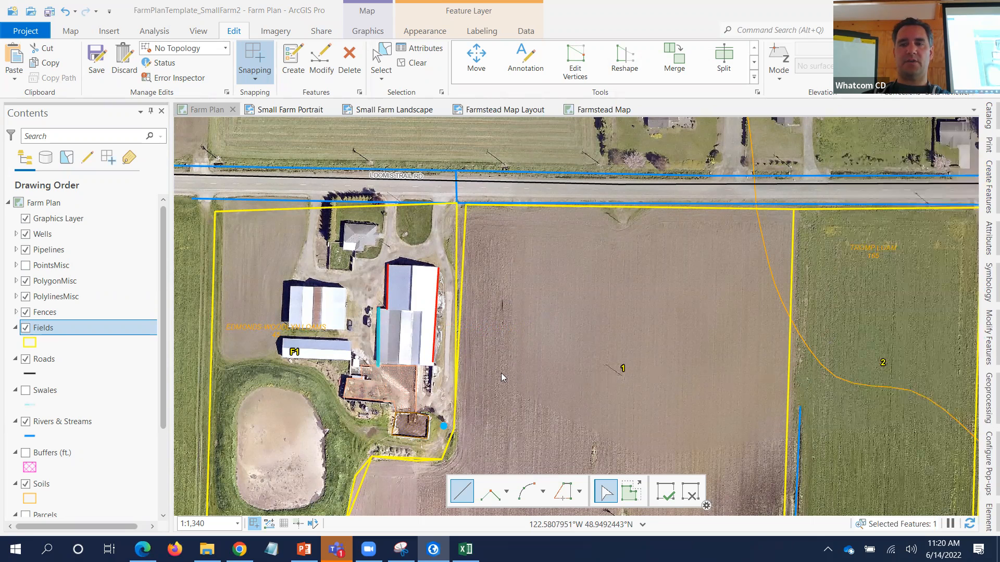
left_click(432, 361)
double_click(467, 363)
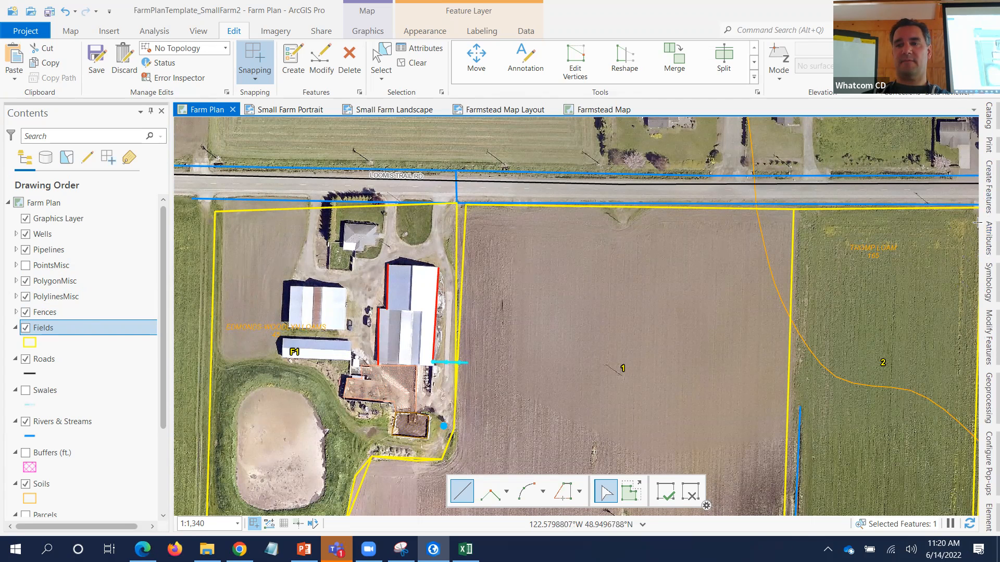
left_click(987, 187)
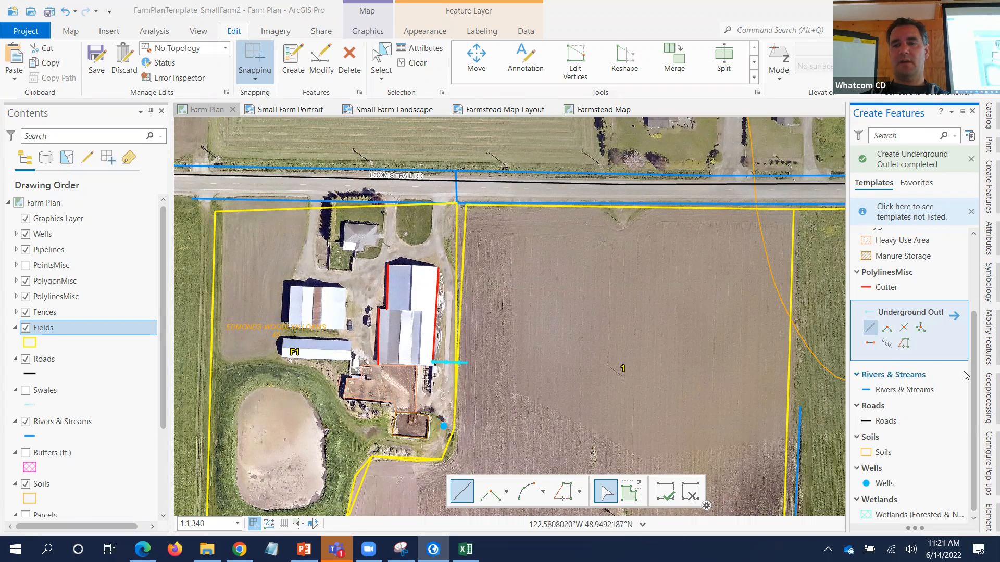
- Place four new well points around the farmstead
left_click(884, 483)
left_click(401, 284)
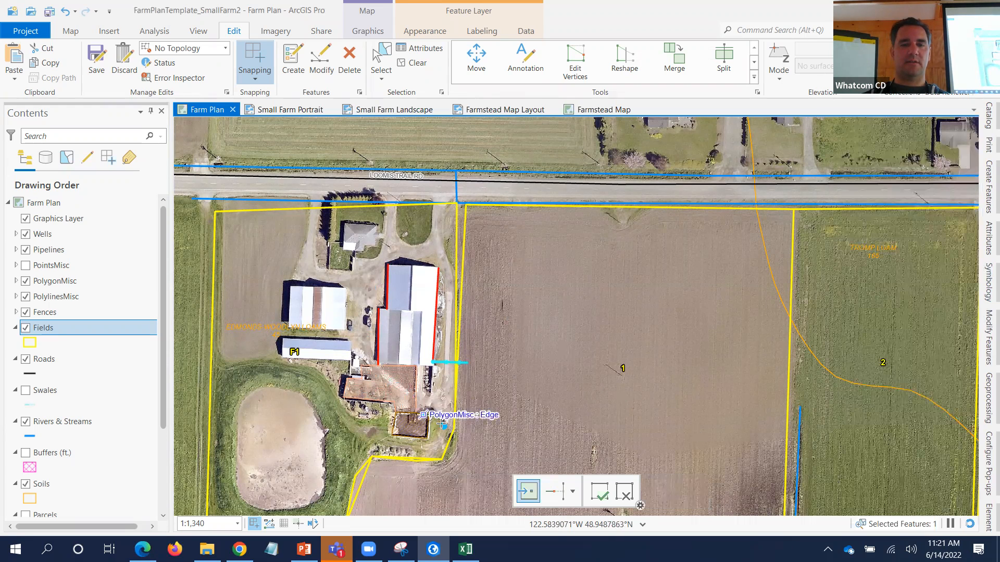
left_click(443, 439)
left_click(550, 431)
left_click(611, 448)
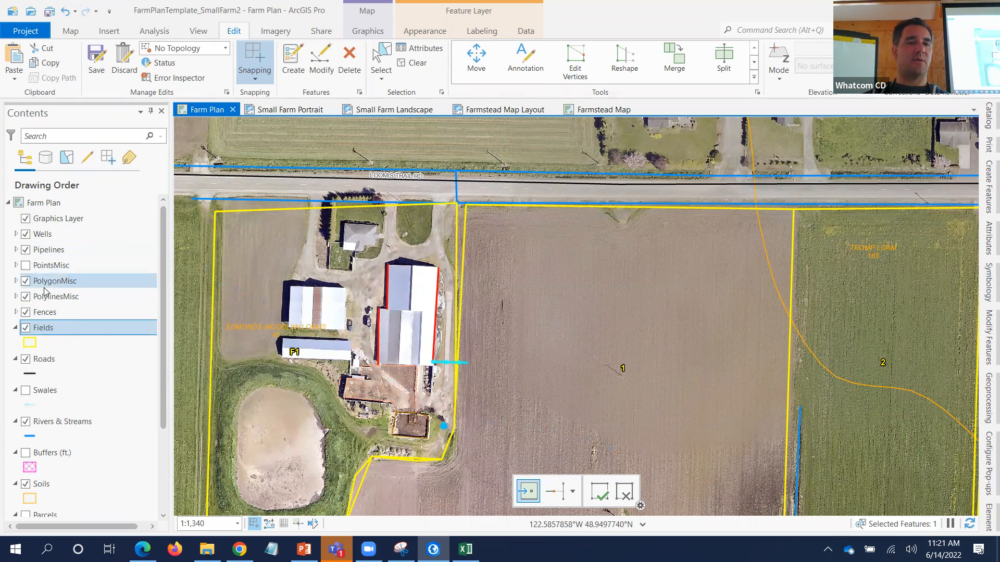
- Expand PolygonMisc and review its attribute table, then close it
left_click(16, 281)
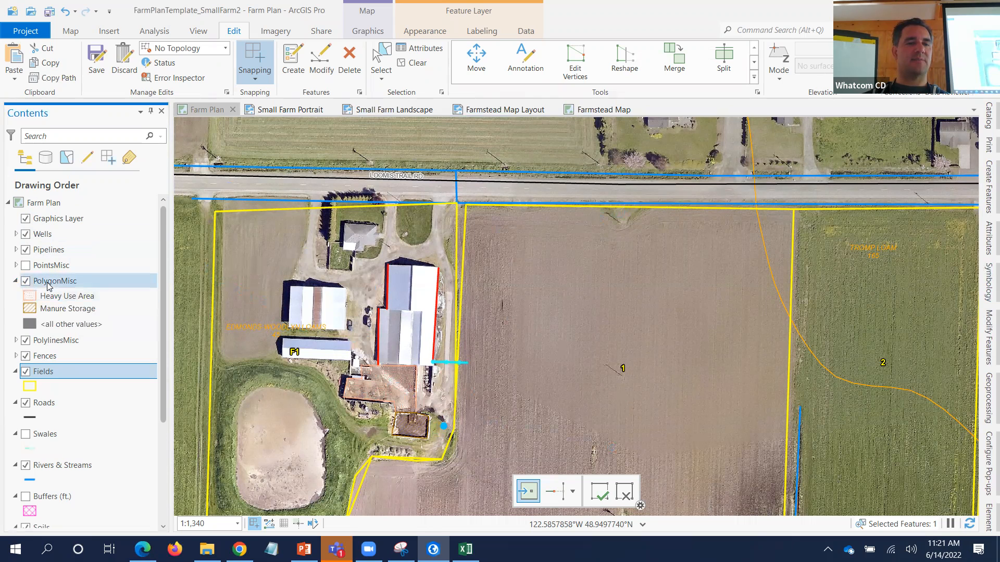
right_click(49, 285)
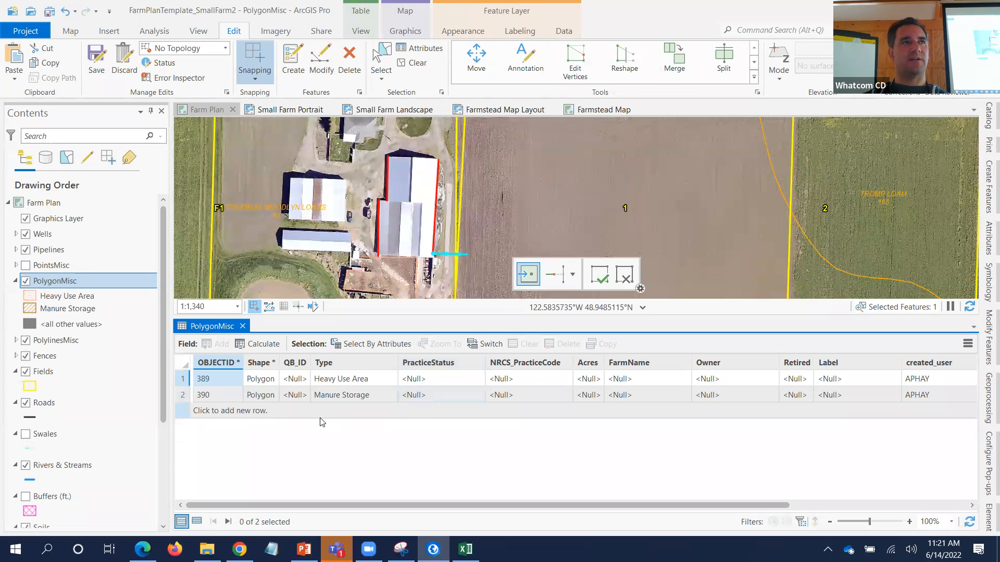
left_click(243, 326)
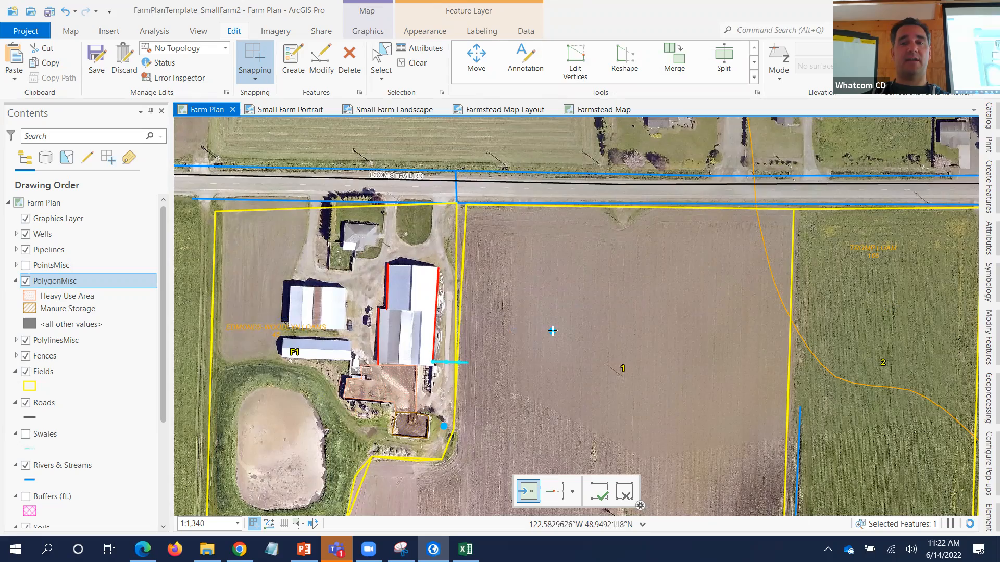
scroll(552, 332, "down", 4)
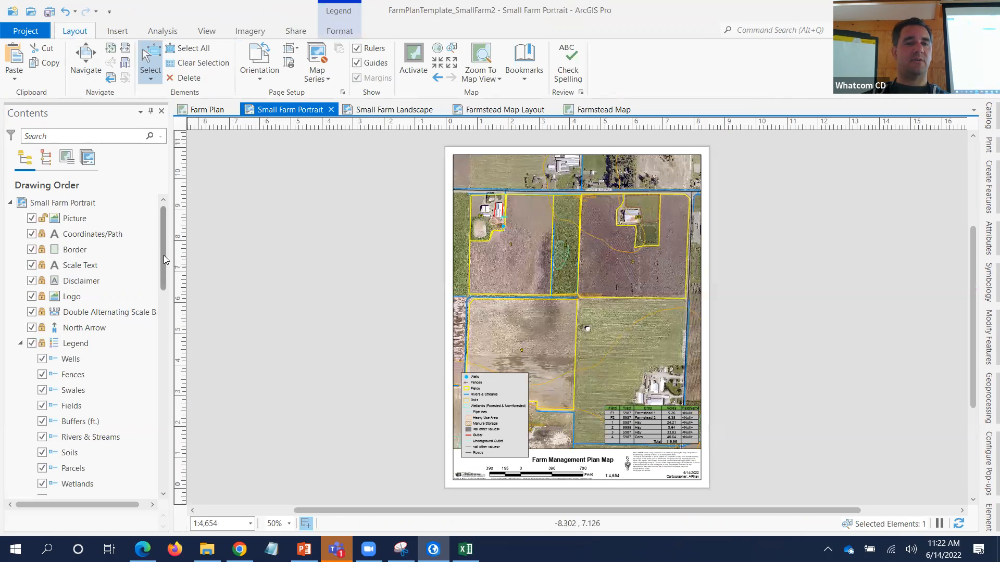
- Uncheck PolygonMisc, Wells, PolylinesMisc and Fences under the layout's map frame in Contents
left_click_drag(163, 255, 161, 315)
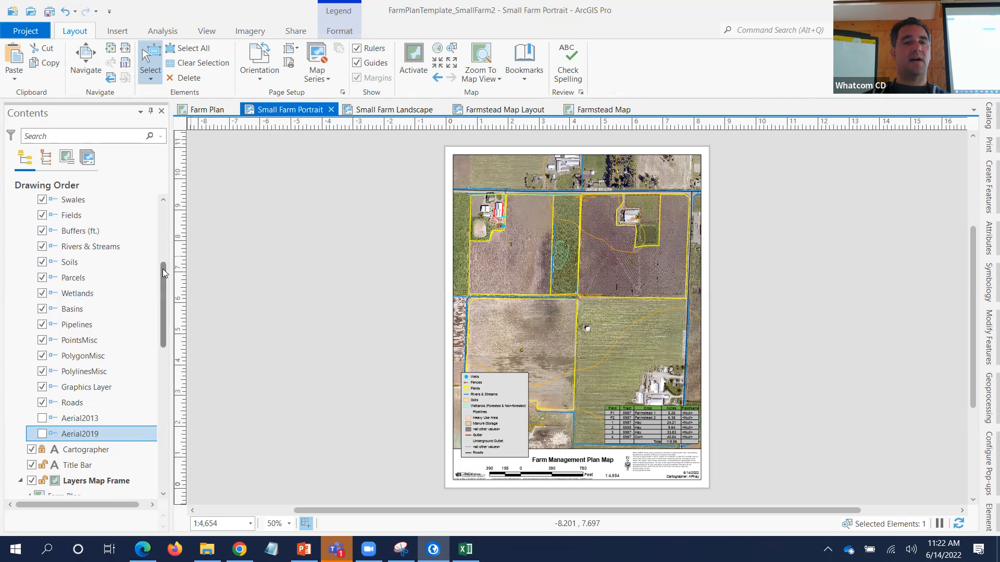
scroll(166, 314, "down", 3)
scroll(166, 318, "down", 3)
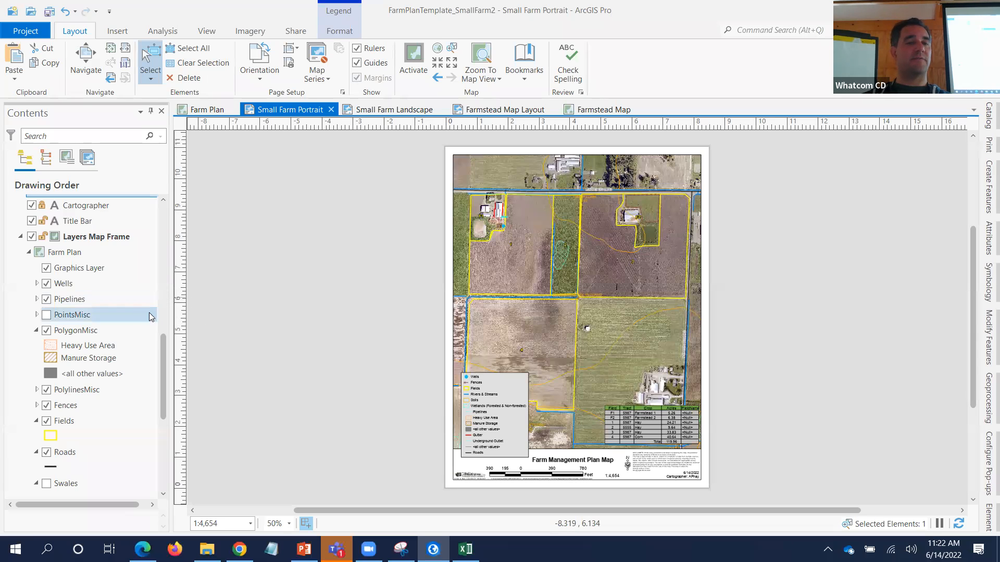
left_click(45, 284)
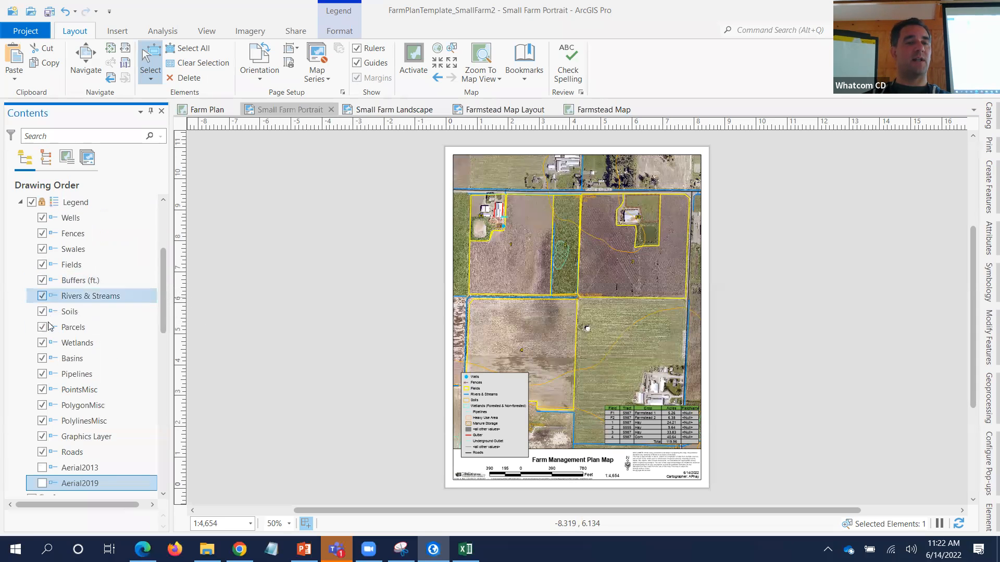
scroll(144, 303, "down", 10)
scroll(144, 303, "up", 10)
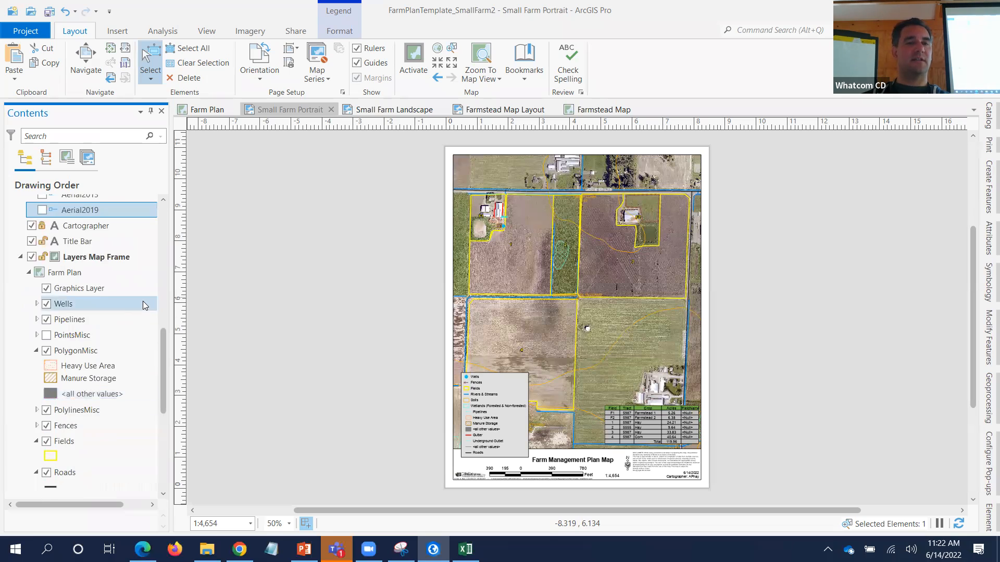
scroll(143, 303, "down", 3)
scroll(143, 303, "up", 1)
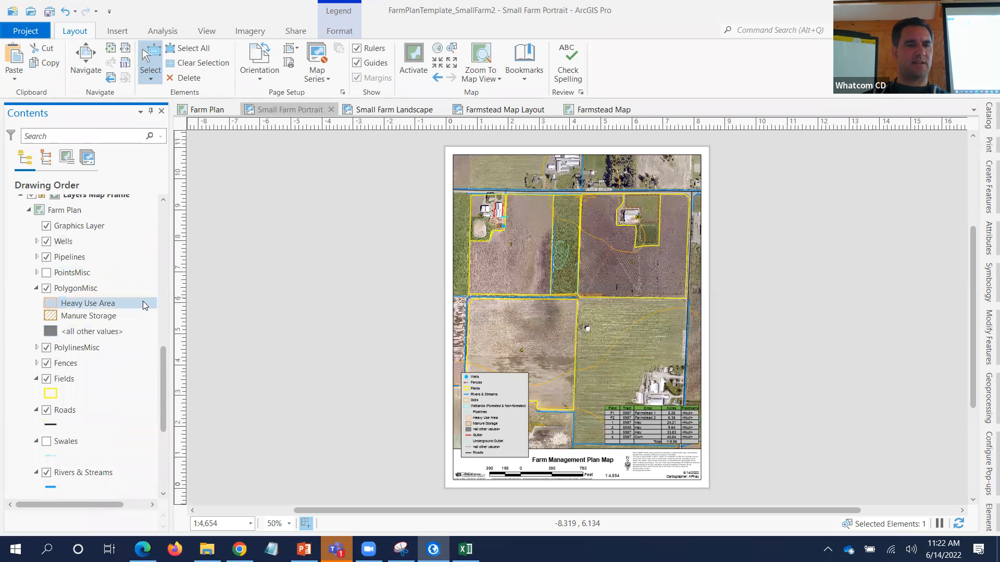
left_click(46, 288)
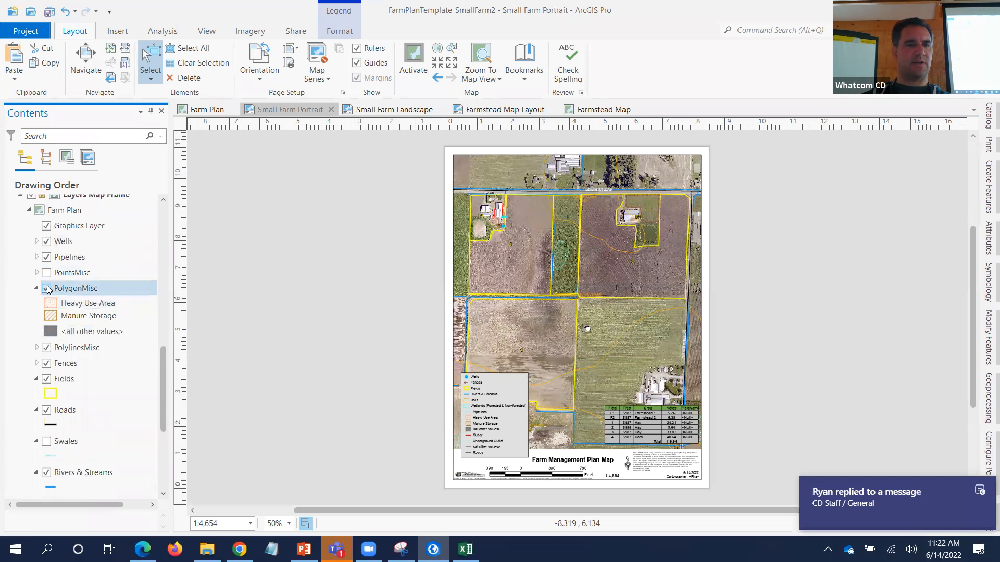
left_click(47, 241)
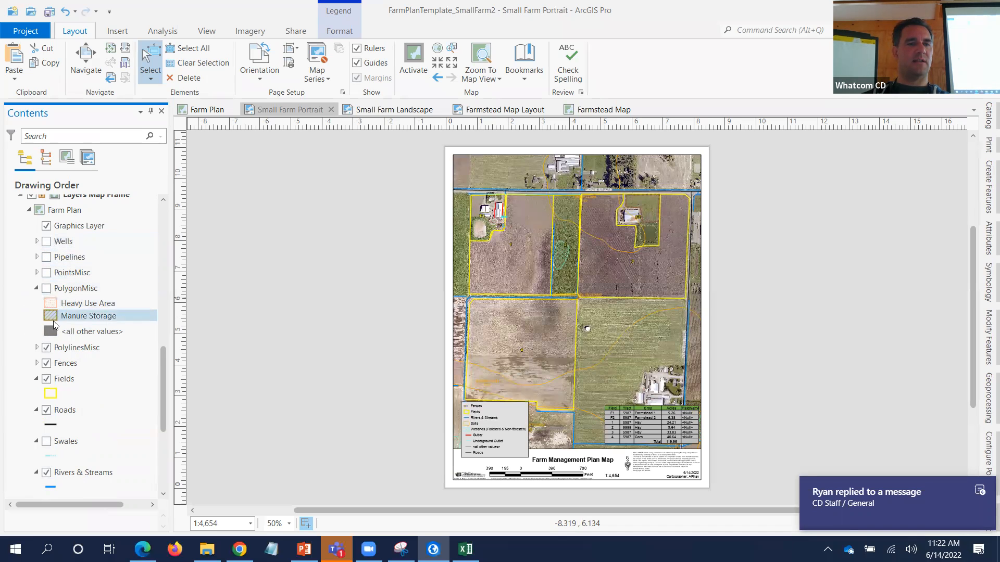
left_click(46, 348)
left_click(46, 363)
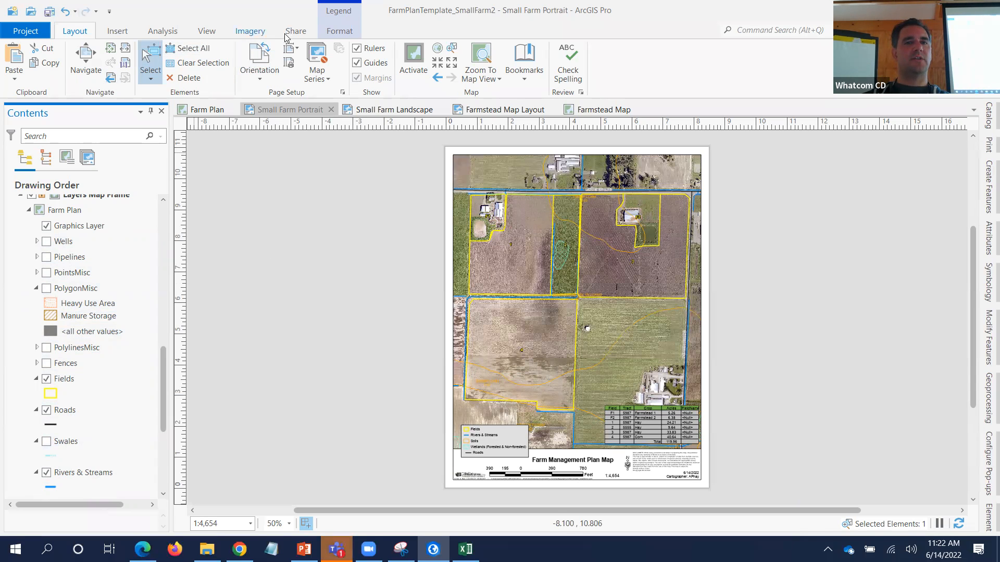
- Save the edits made on the Farm Plan map
left_click(207, 109)
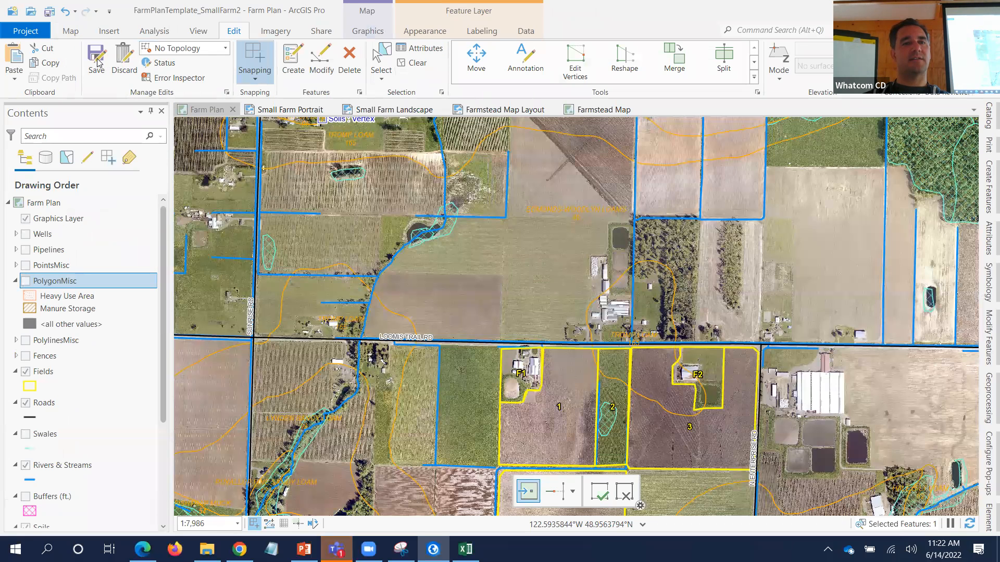
left_click(96, 58)
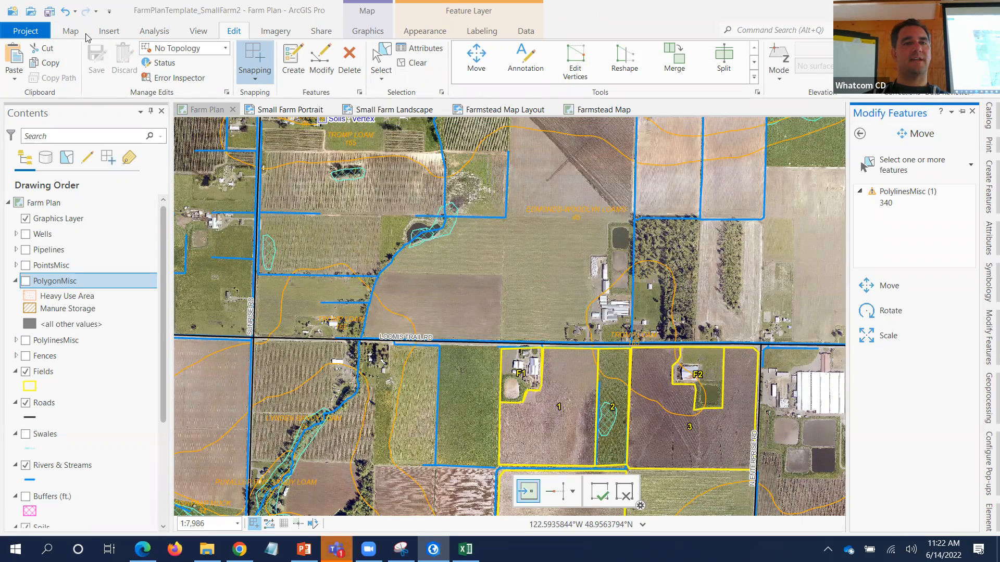
left_click(289, 109)
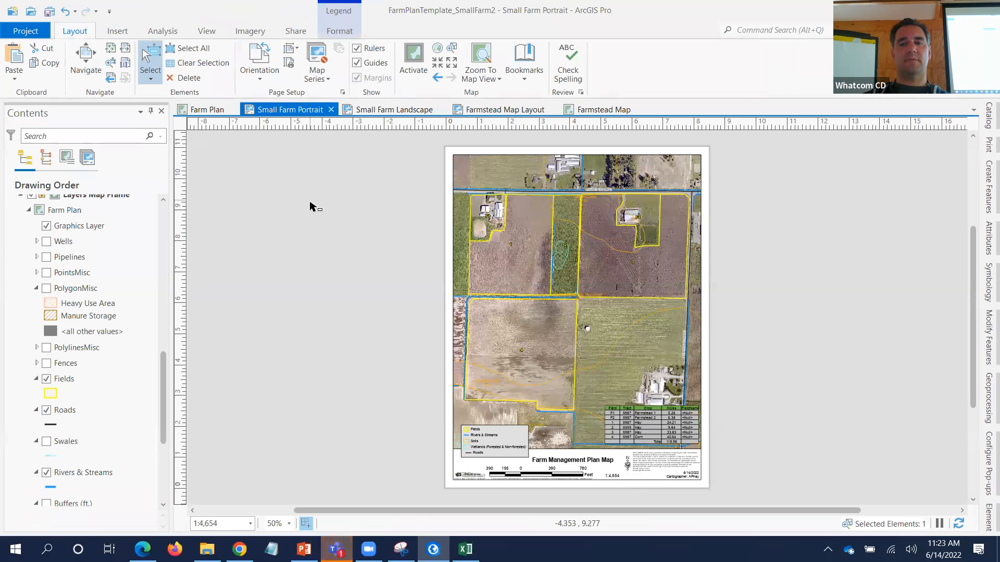
- Set the layout map scale to 1:4,800 and zoom in on the legend
left_click(222, 524)
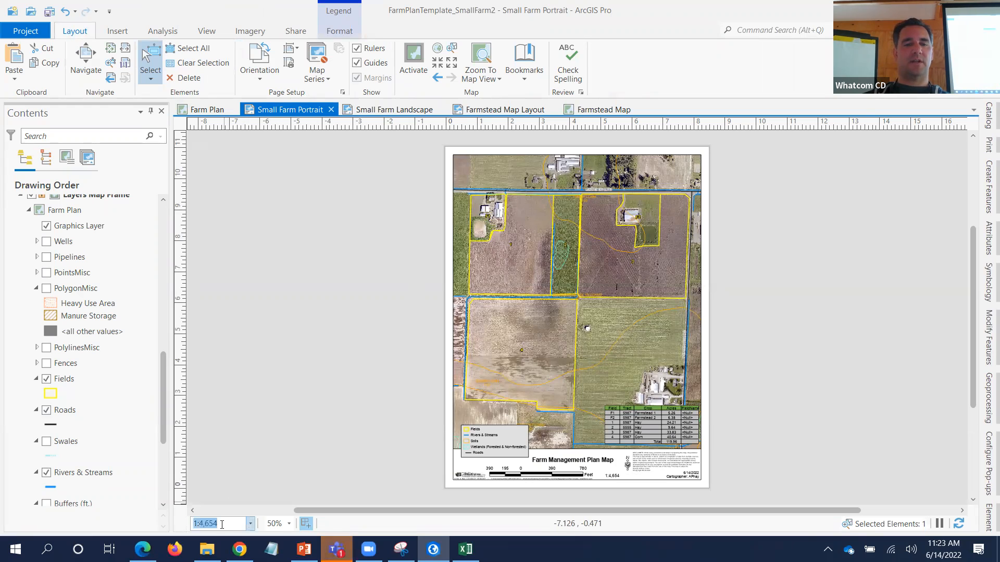
type("4,800")
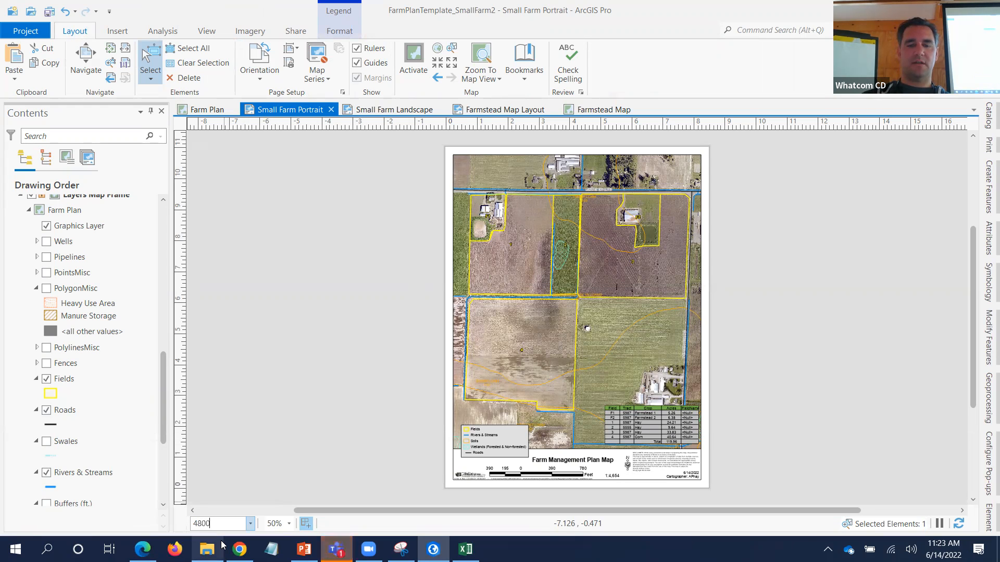
key("Return")
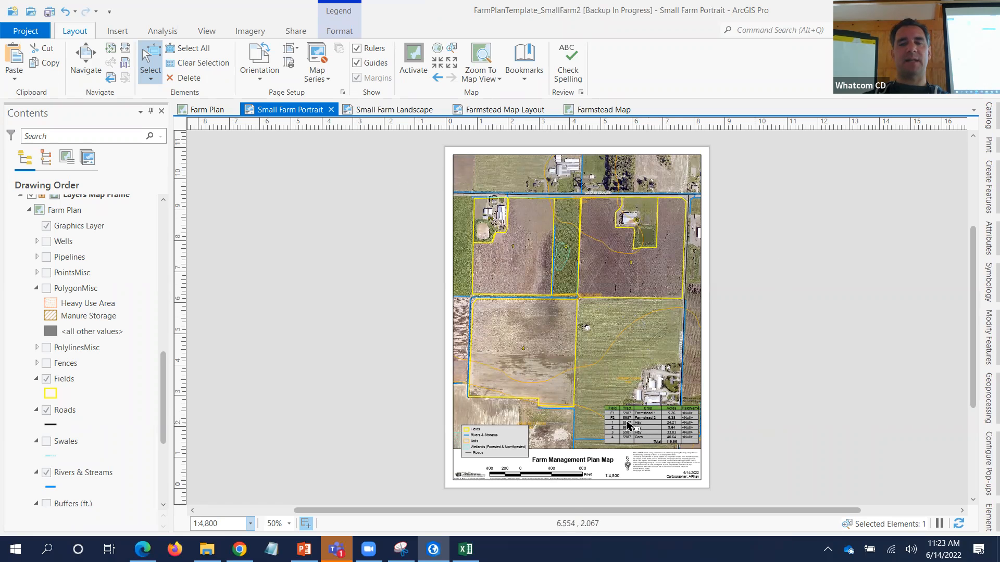
scroll(467, 444, "up", 2)
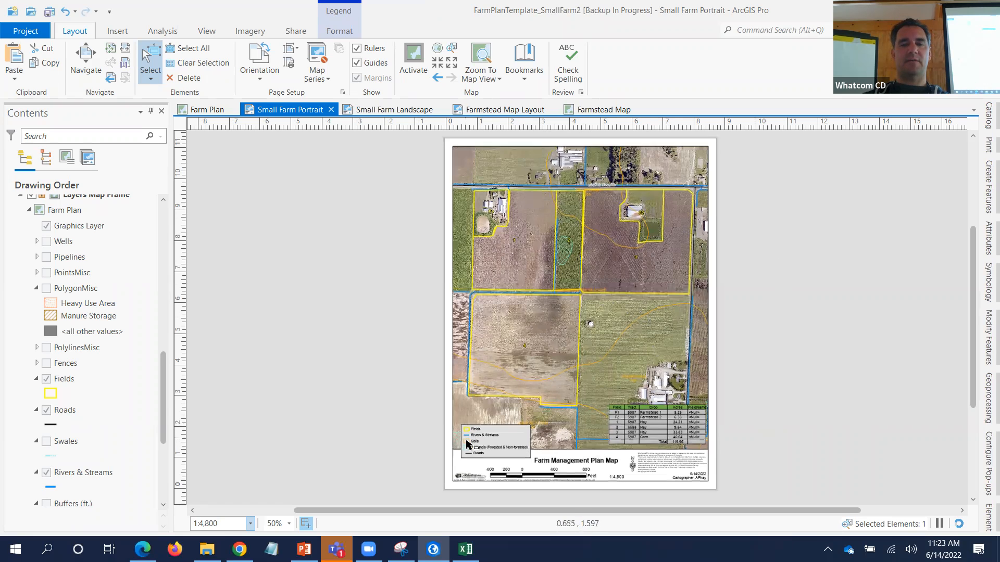
scroll(467, 445, "up", 3)
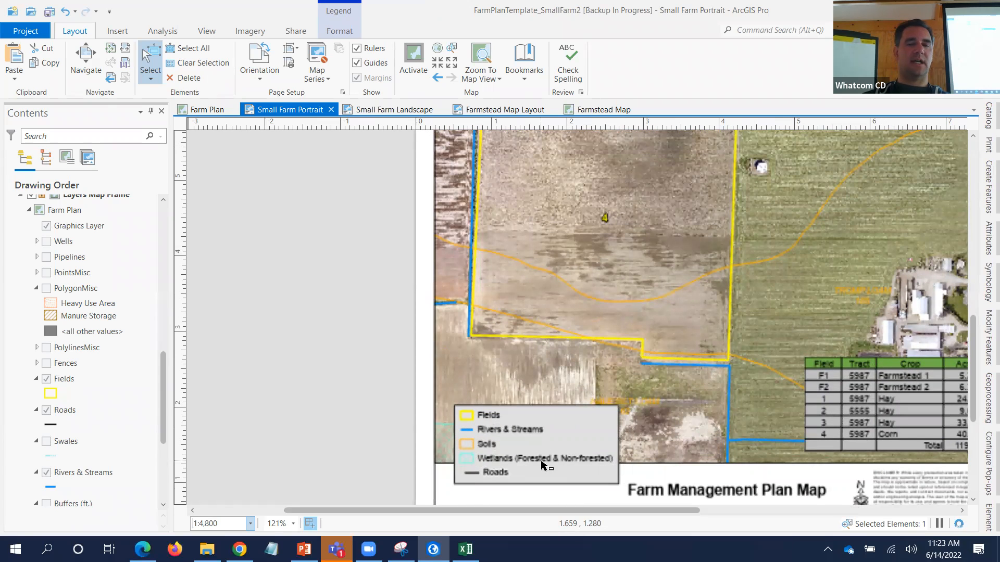
- Add 'Andy's Small Farm' and the farm's street address as lines above the title
left_click(711, 445)
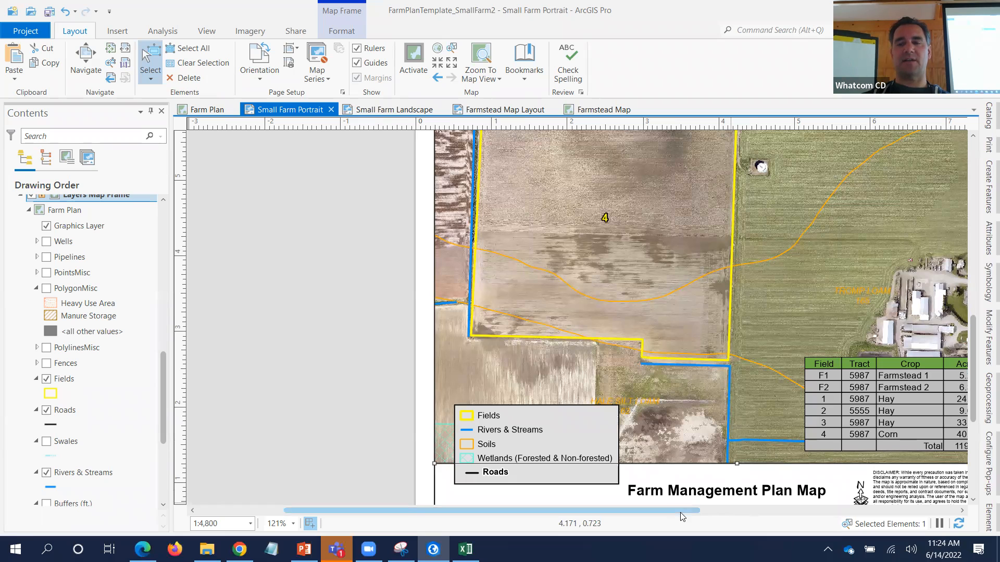
scroll(730, 517, "right", 3)
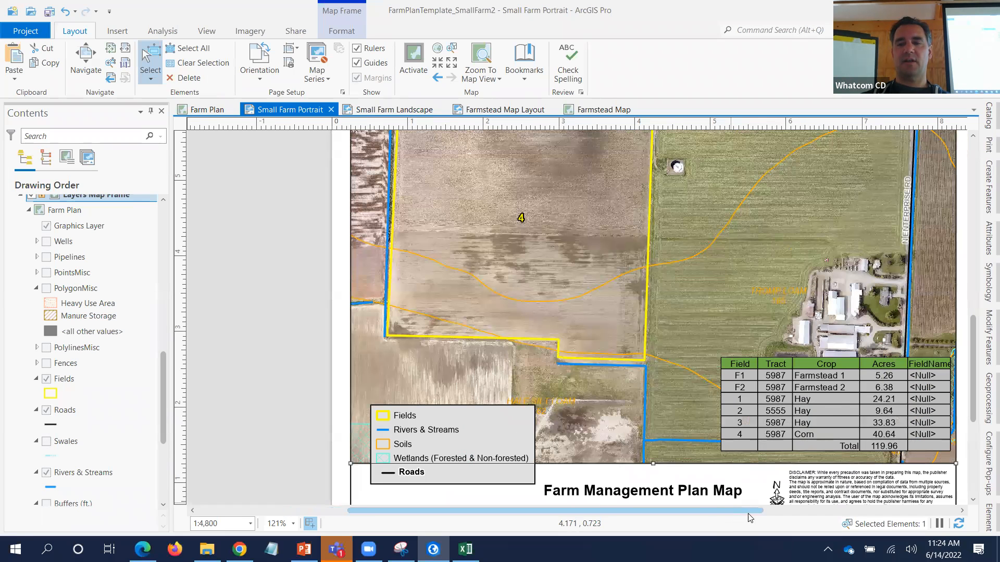
scroll(661, 500, "right", 1)
left_click(627, 493)
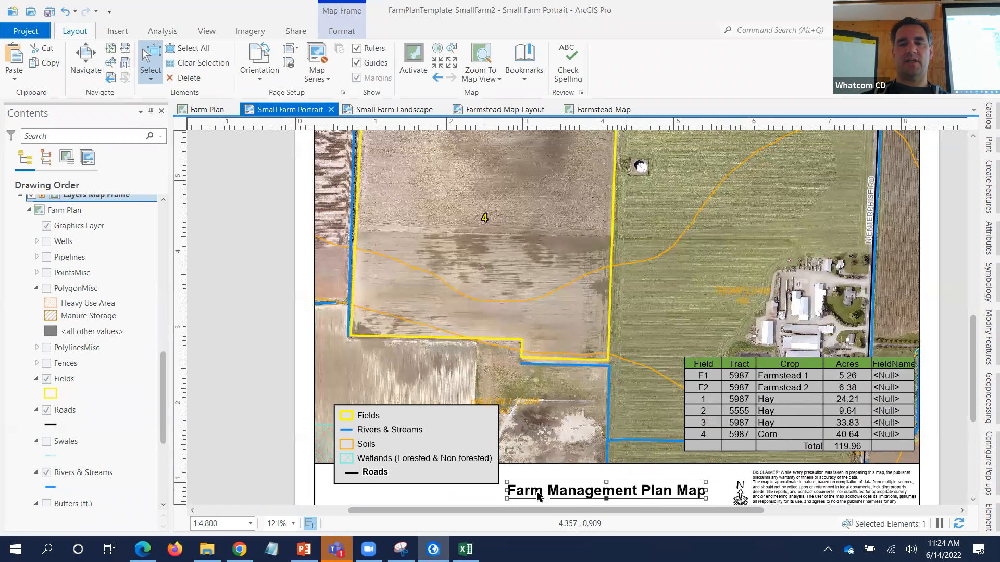
double_click(519, 495)
left_click(518, 497)
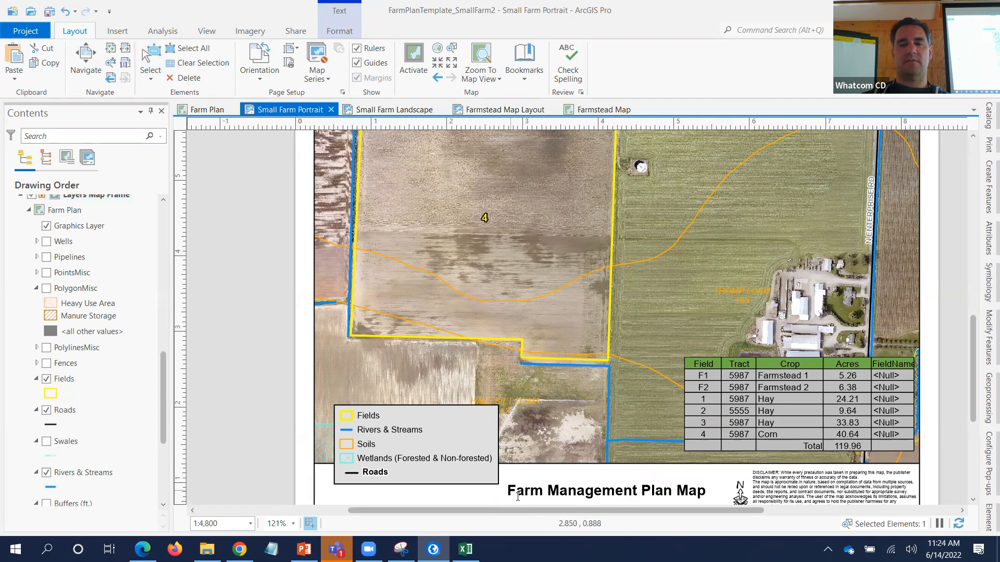
type("An")
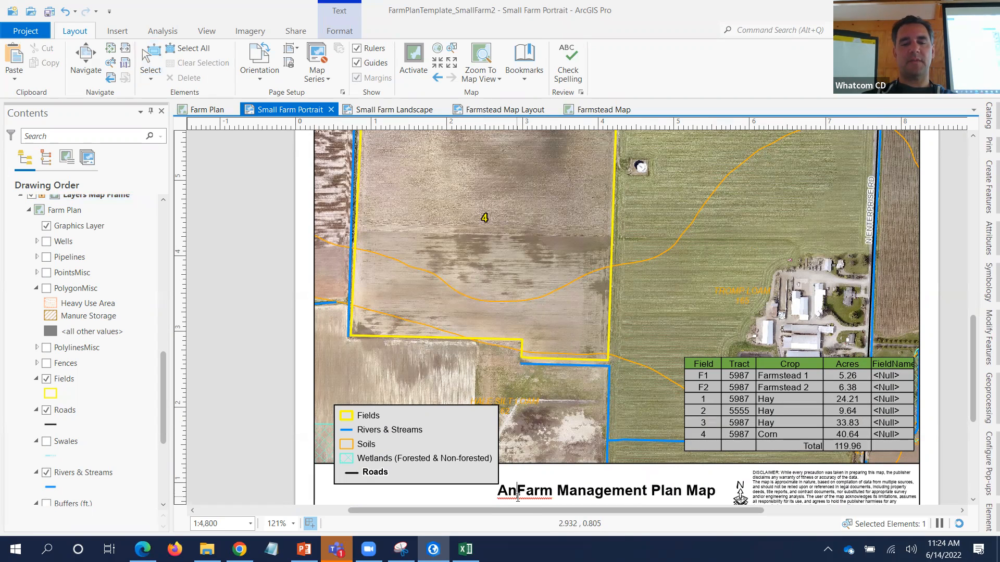
type("dy's Small Farm")
key("Return")
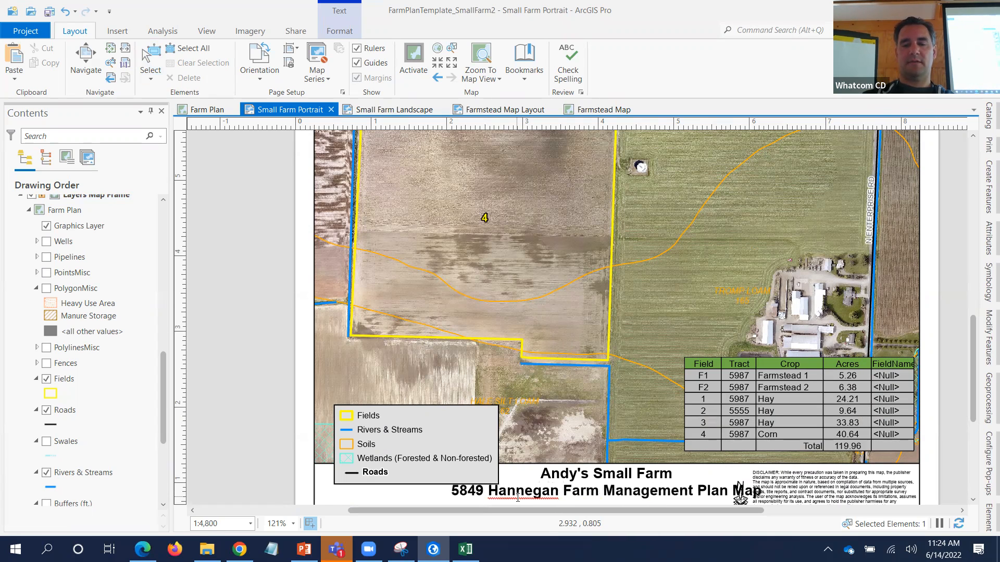
key("Return")
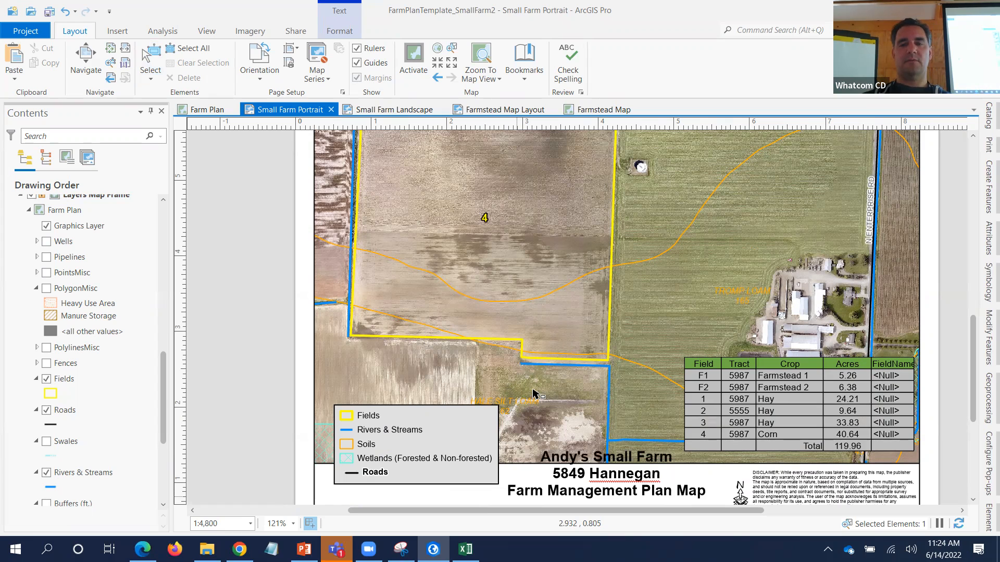
key("Escape")
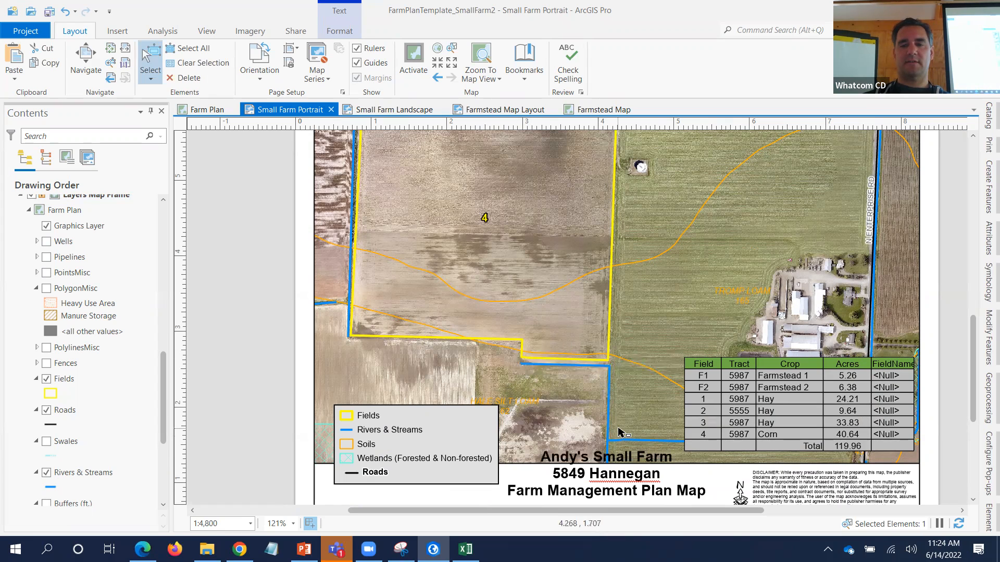
- Raise the map frame's bottom edge so it sits above the three-line title
left_click(624, 435)
left_click_drag(617, 464, 619, 449)
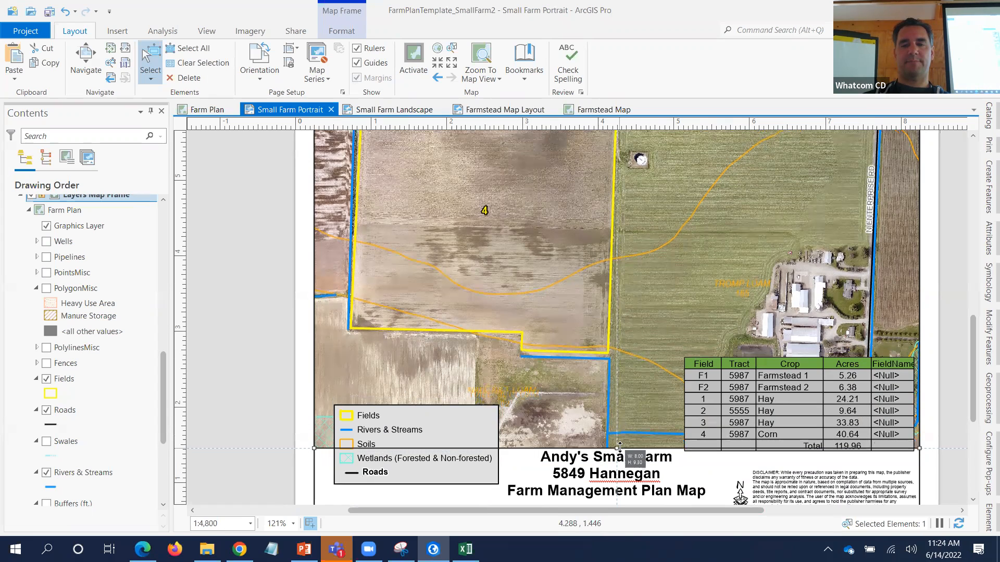
left_click(251, 379)
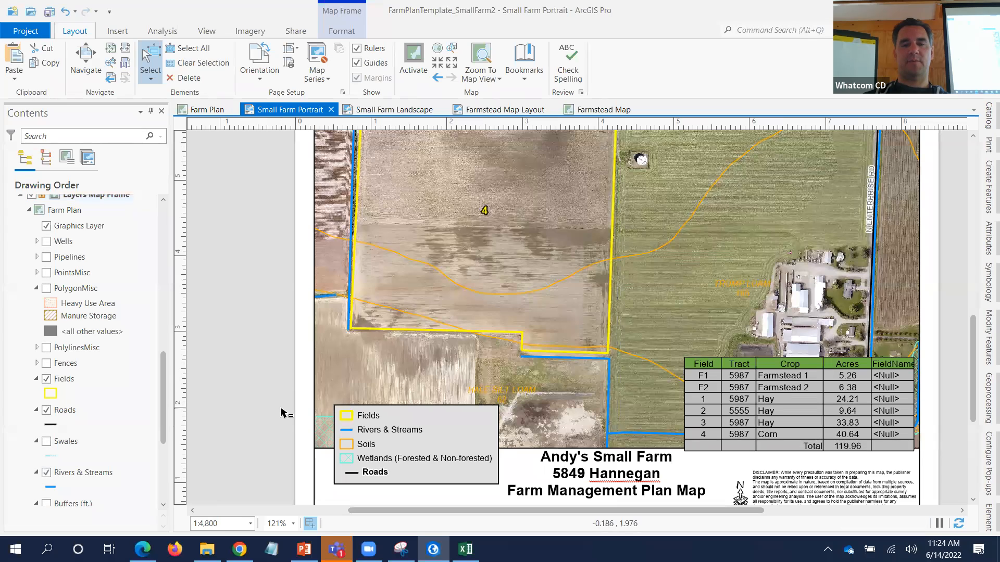
scroll(282, 413, "down", 5)
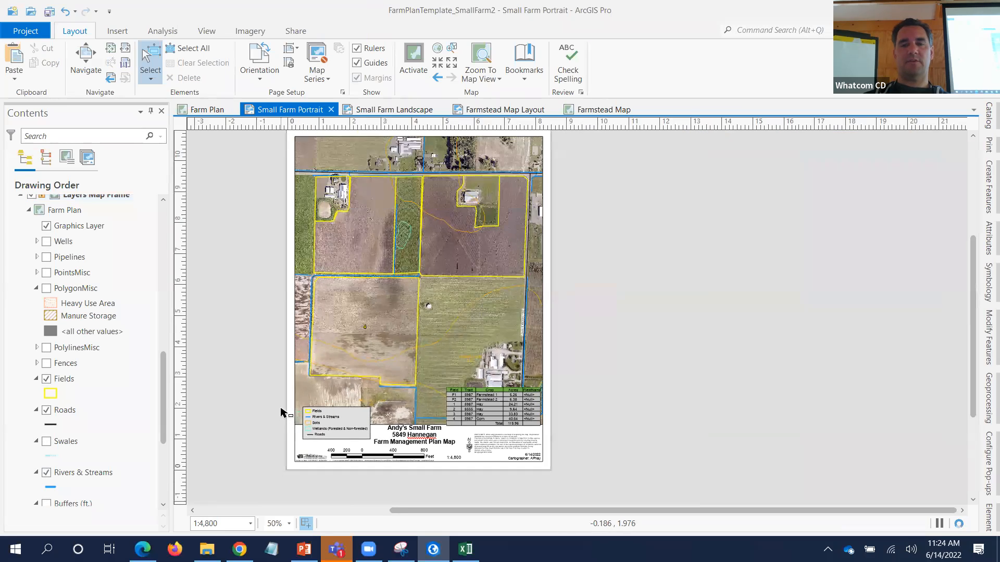
scroll(281, 412, "up", 3)
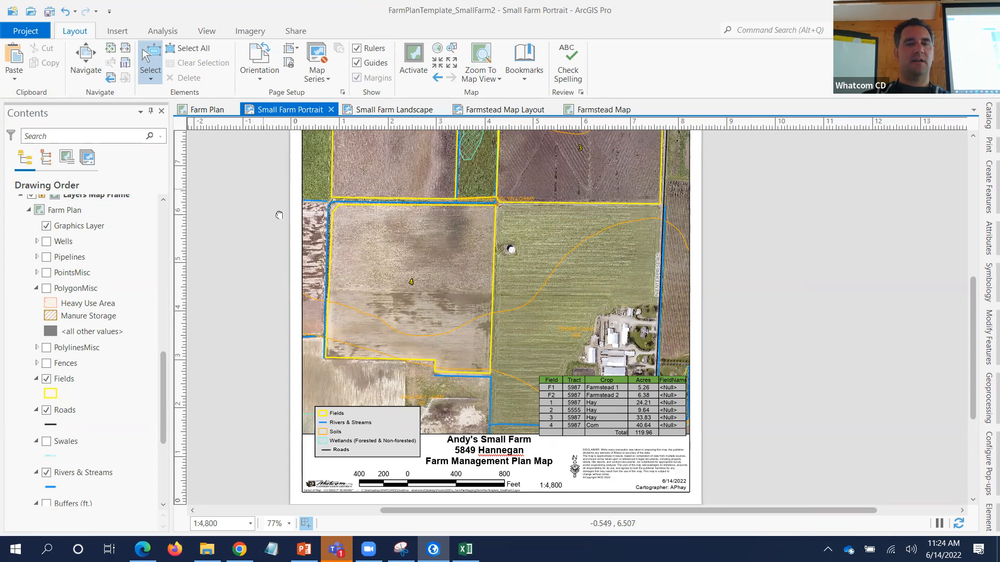
left_click_drag(274, 211, 356, 274)
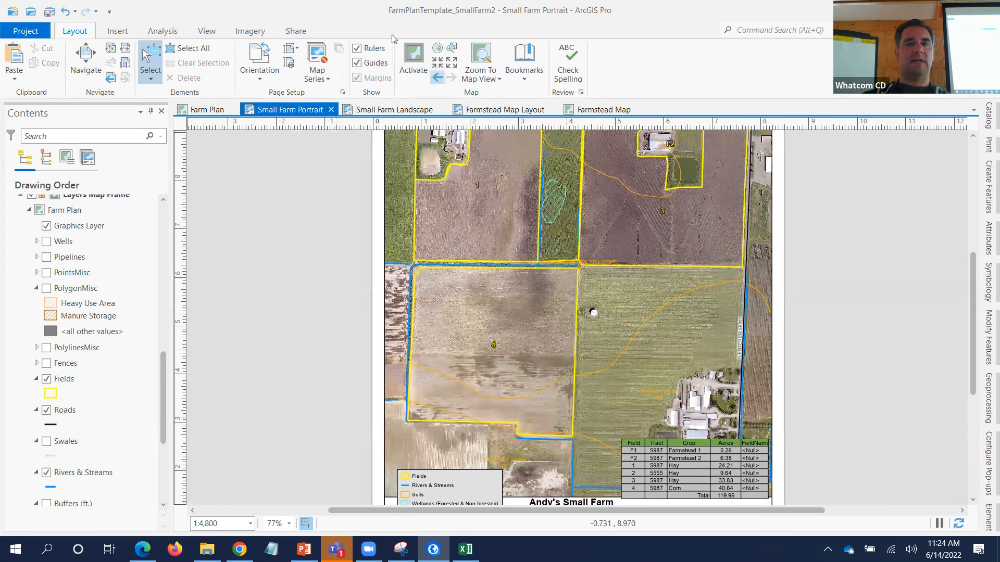
- Start a PDF export of the layout and browse for its save location
left_click(291, 32)
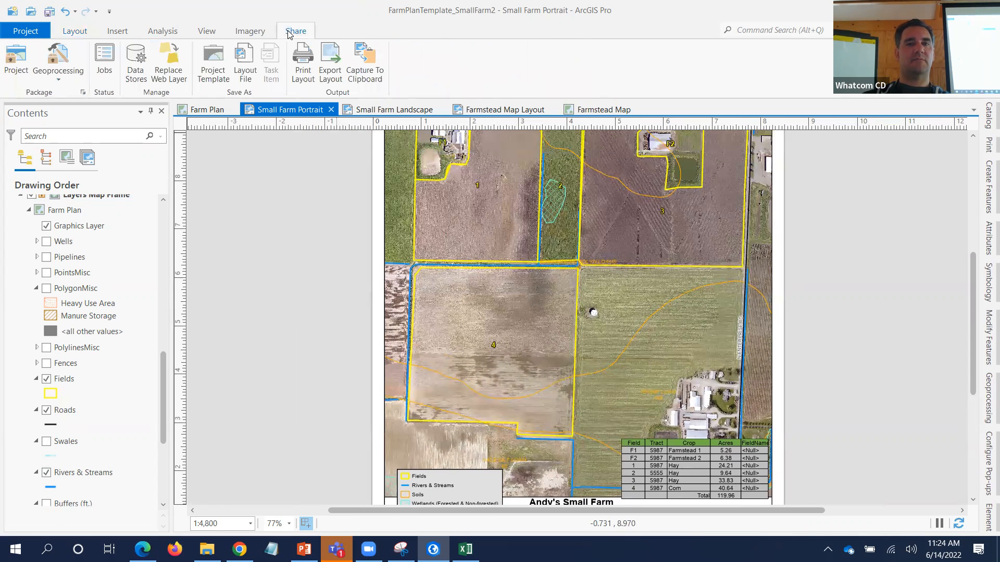
left_click(331, 62)
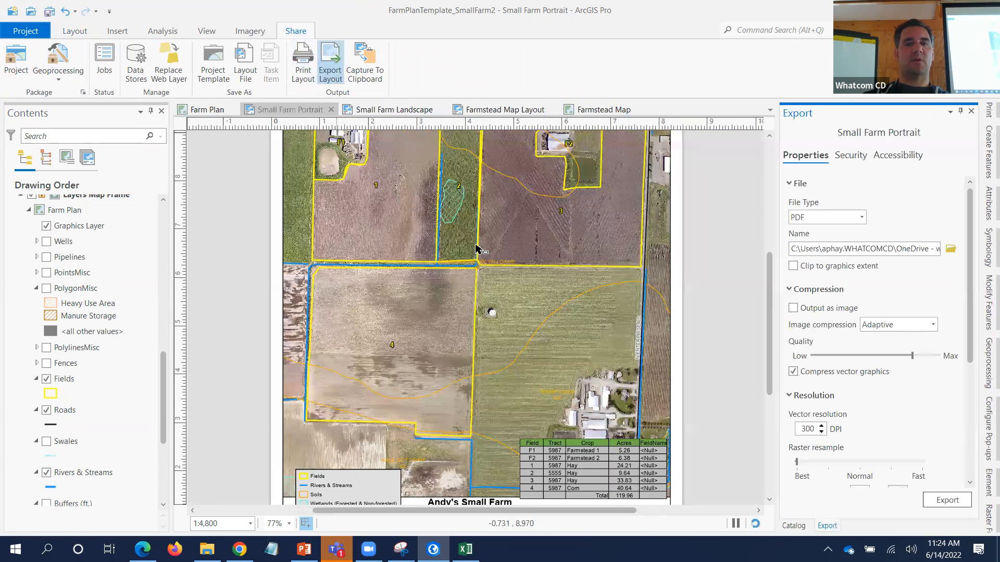
left_click(951, 248)
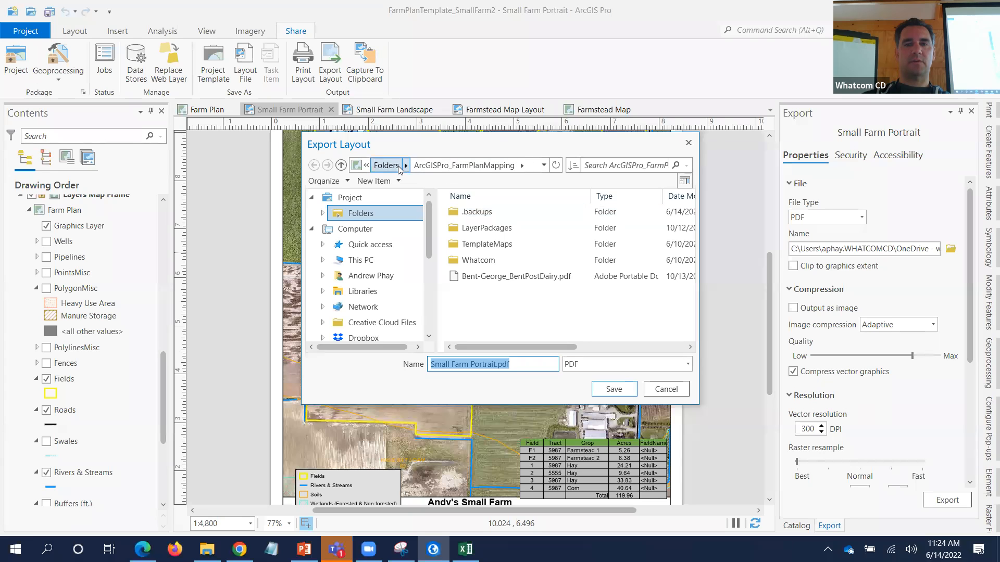
- Name the PDF with the owner's name, AndysSmallFarm_SmallFarm and the date 20220614
left_click(484, 172)
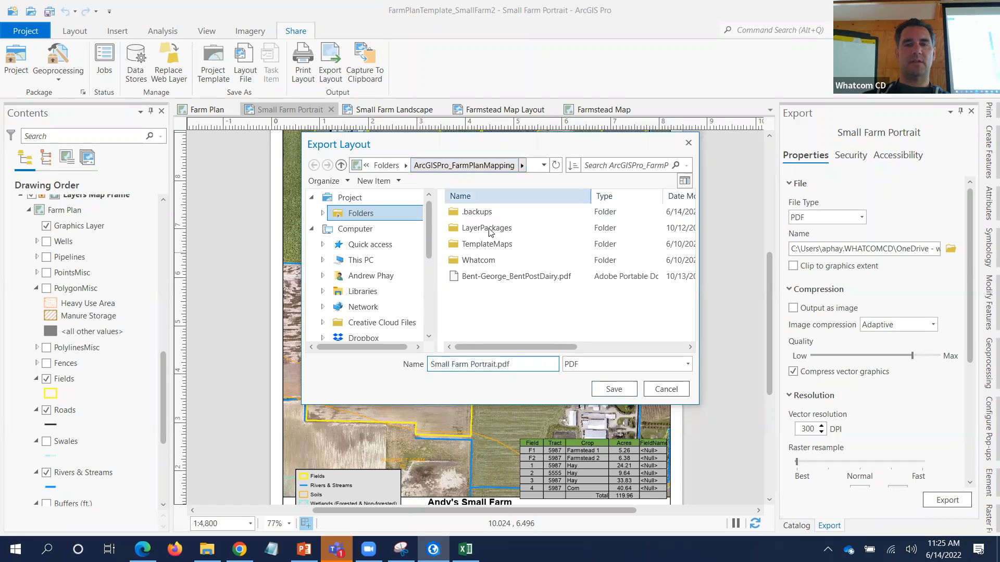
left_click(488, 366)
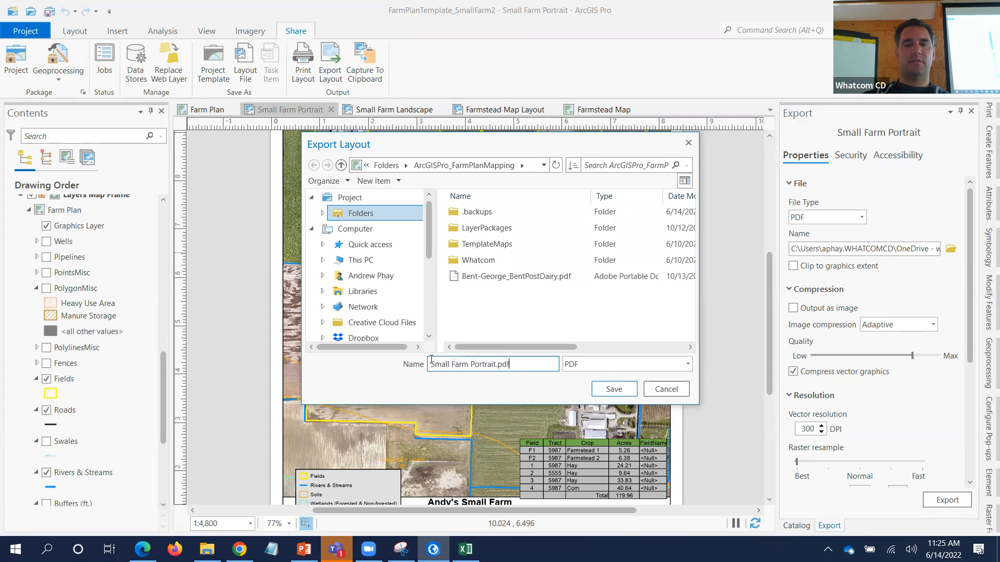
key("ctrl+a")
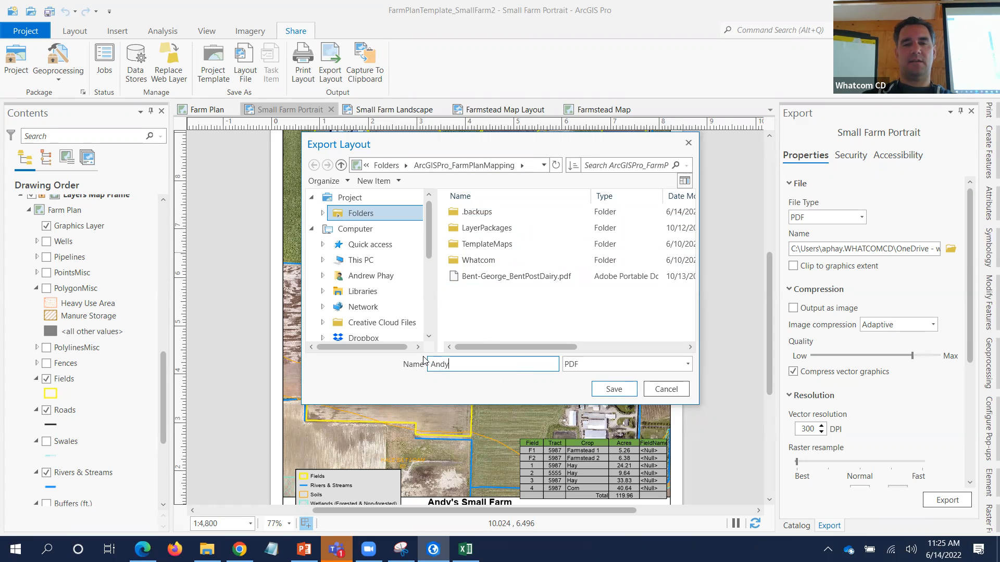
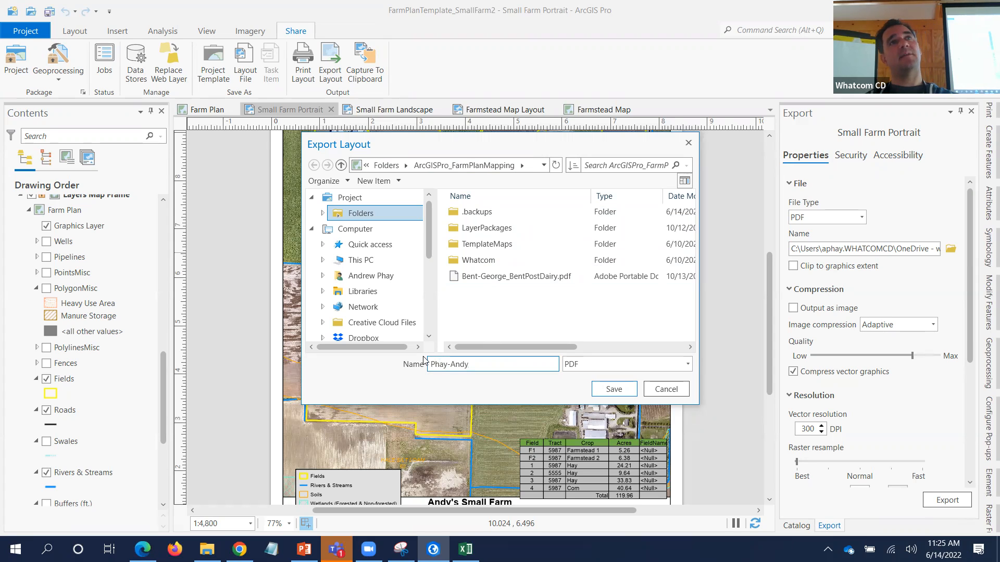
type("Sna")
key("BackSpace")
key("BackSpace")
type("Andys")
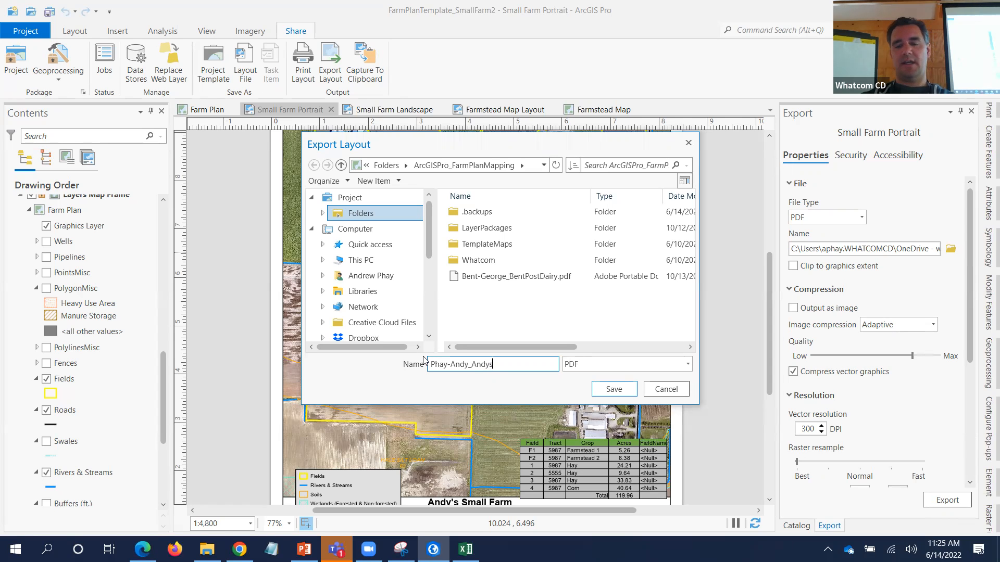
type("SmallFarm")
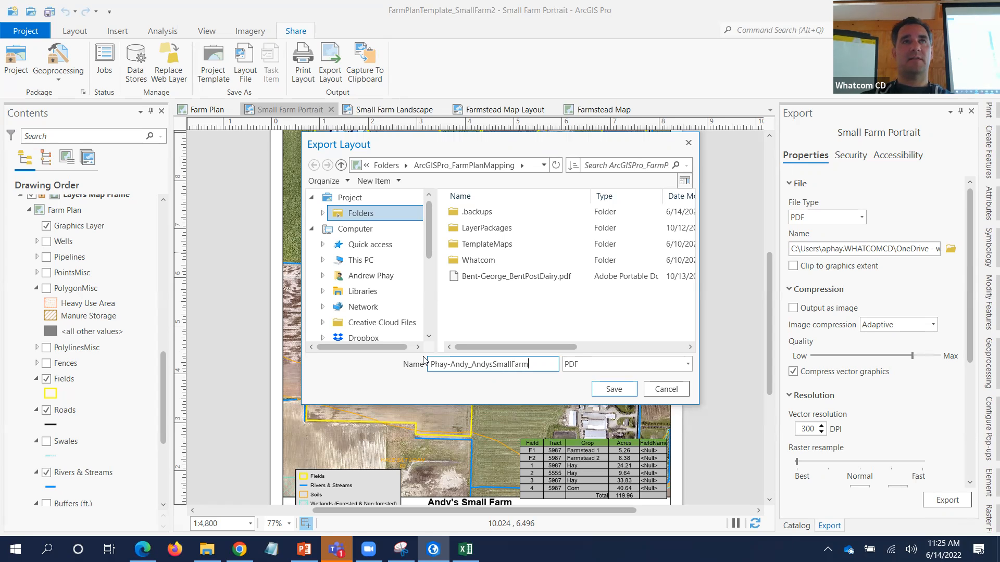
type("_Small")
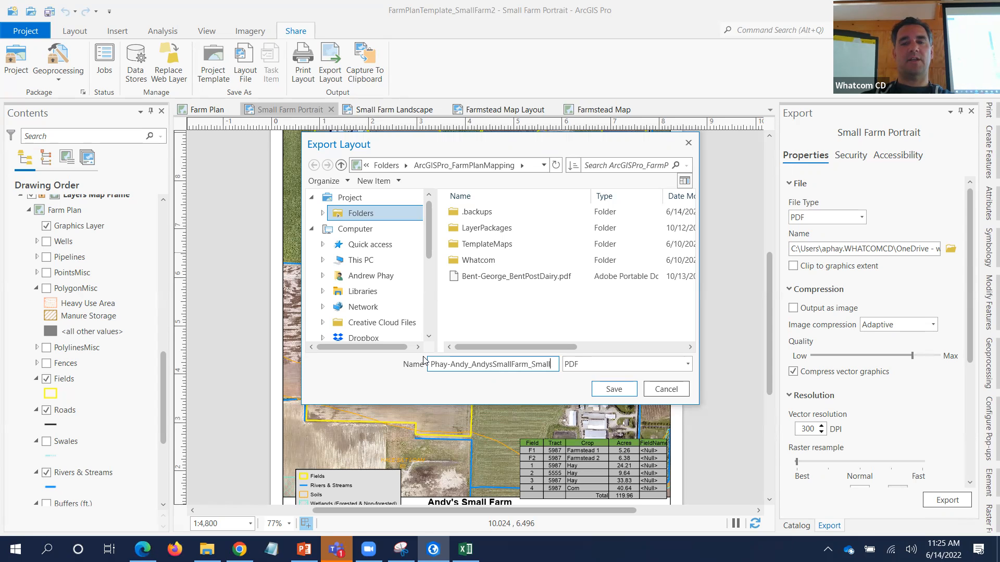
type("Farm")
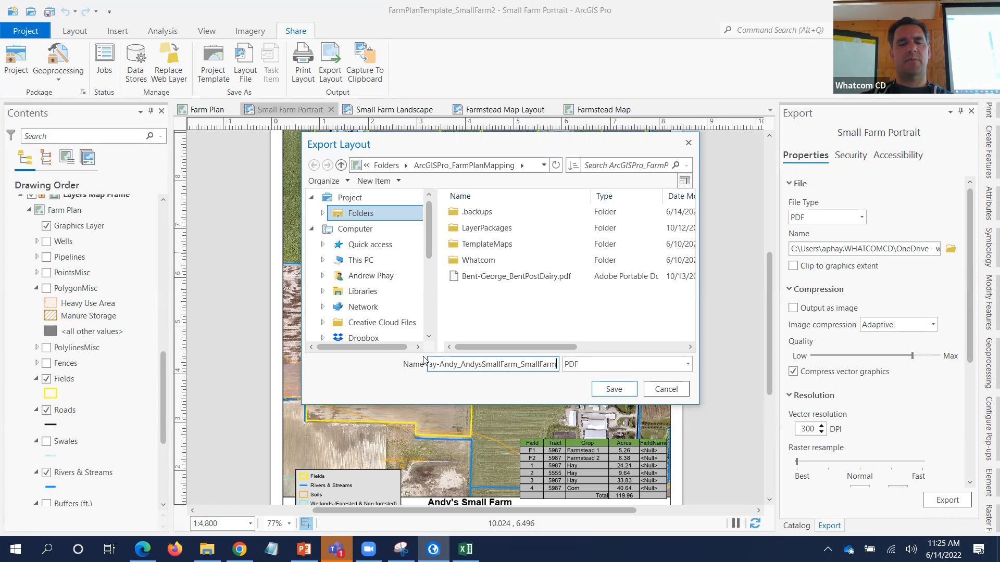
type("_")
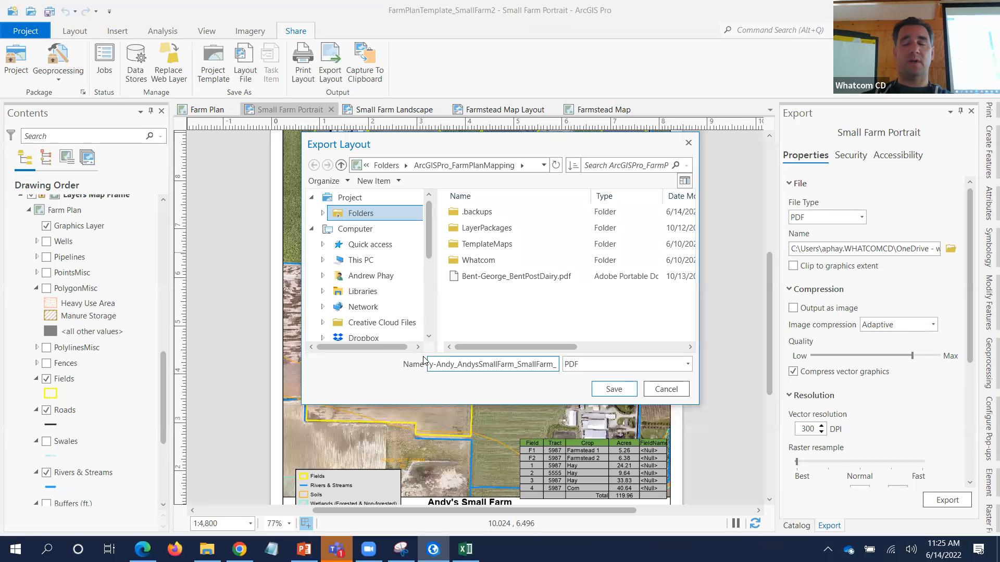
type("2022")
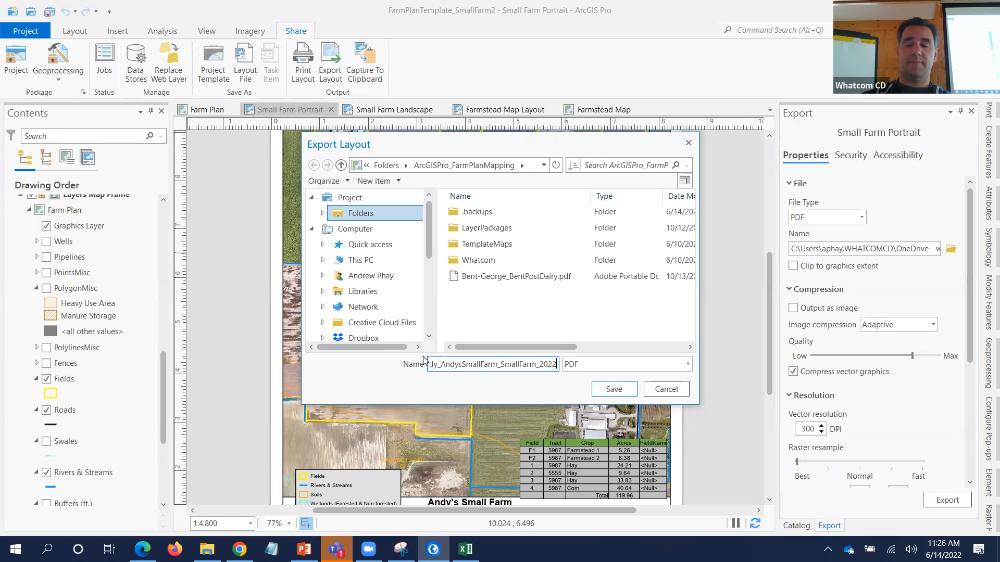
type("0614")
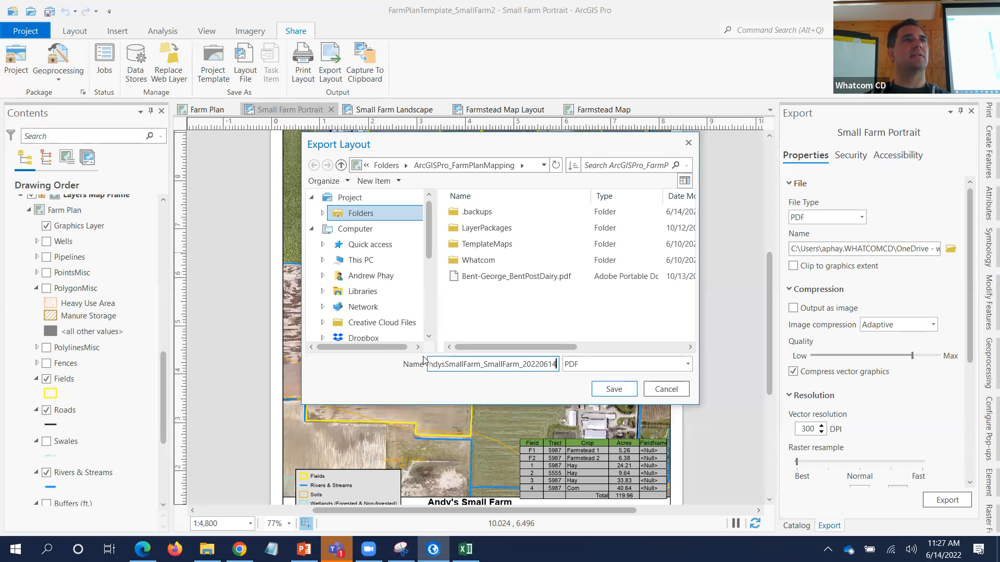
- Confirm the file name, export the Small Farm Portrait PDF, then view the Farmstead Map
key("Return")
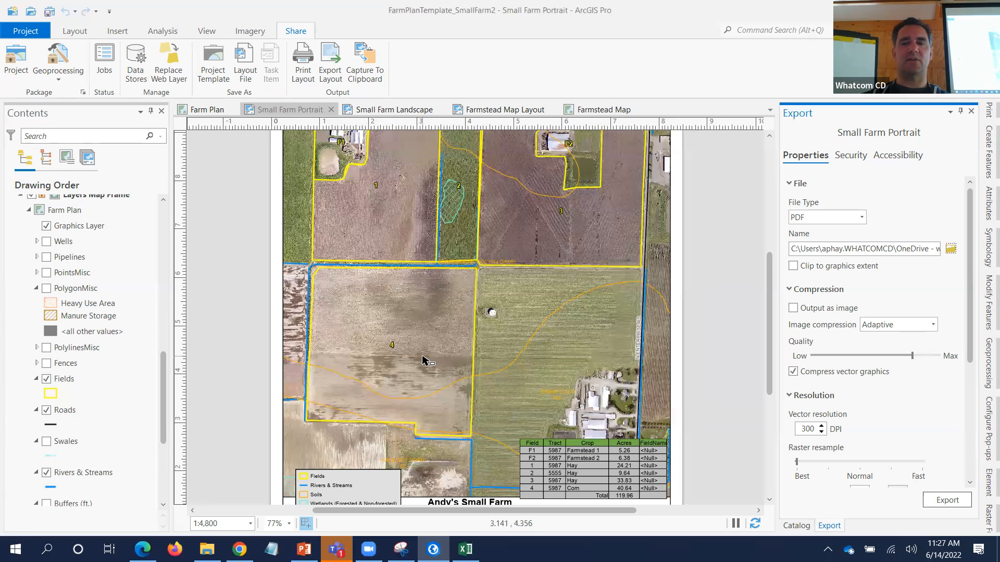
left_click(946, 498)
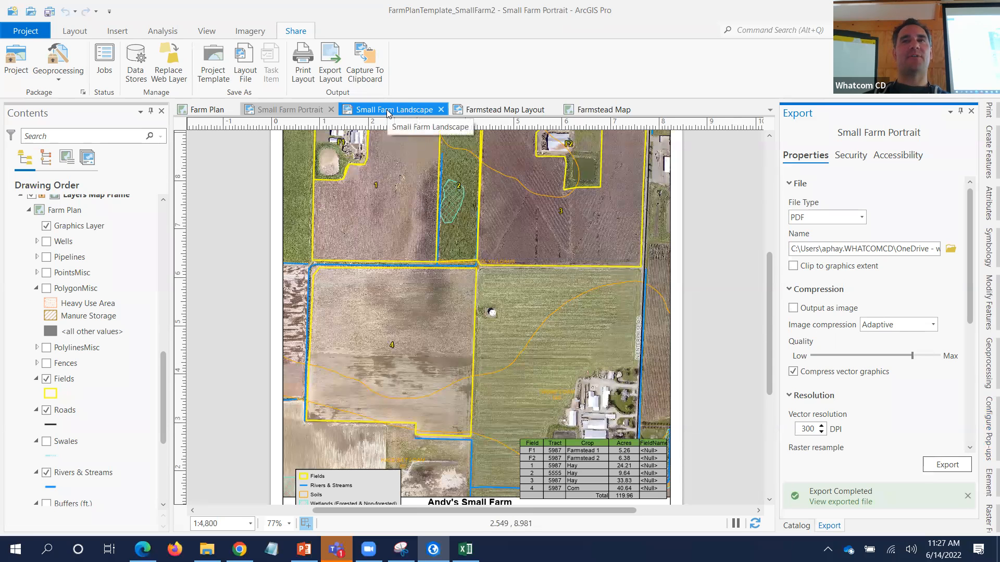
left_click(588, 110)
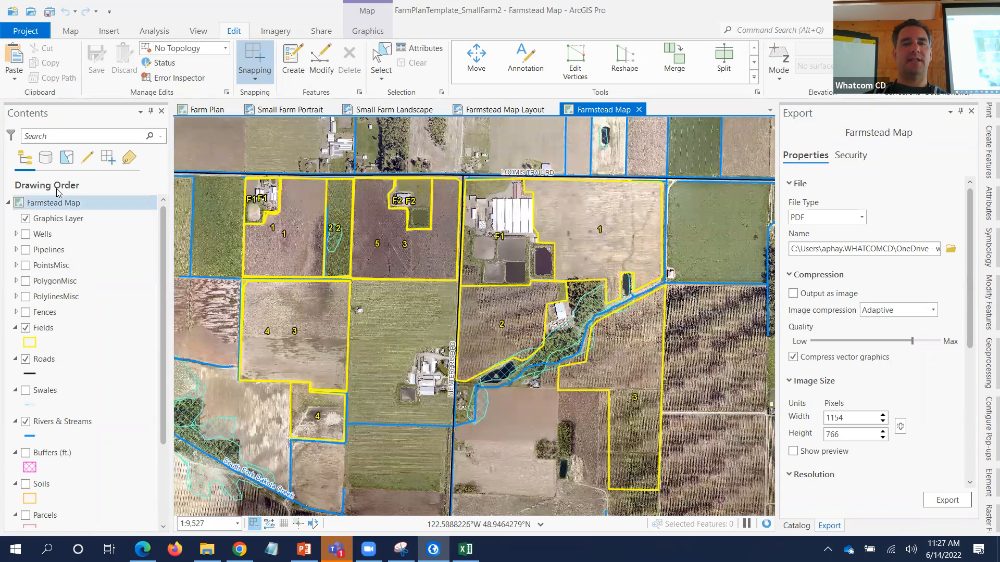
- Apply a Fields layer definition query where FarmName equals Andy's Small Farm
double_click(55, 328)
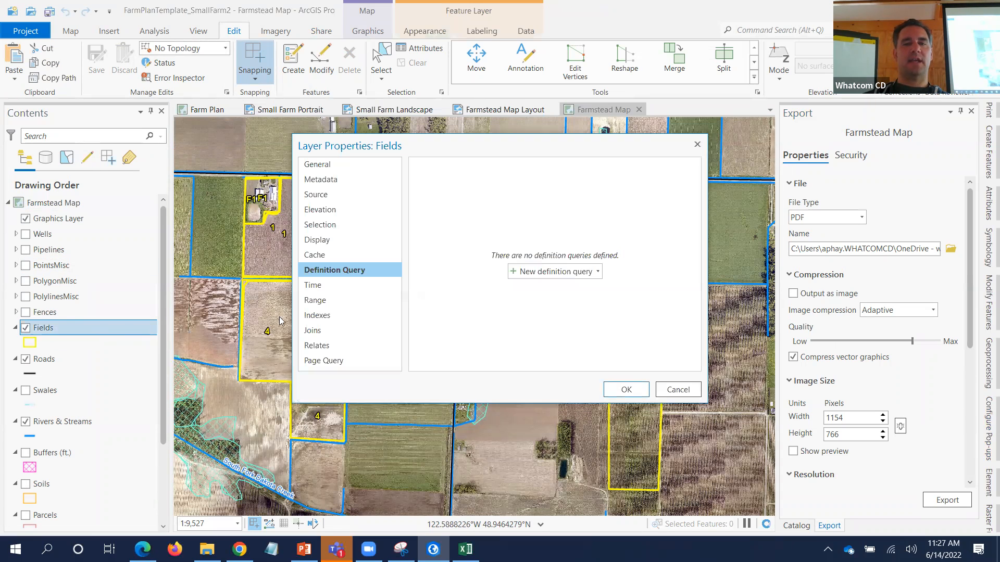
left_click(545, 275)
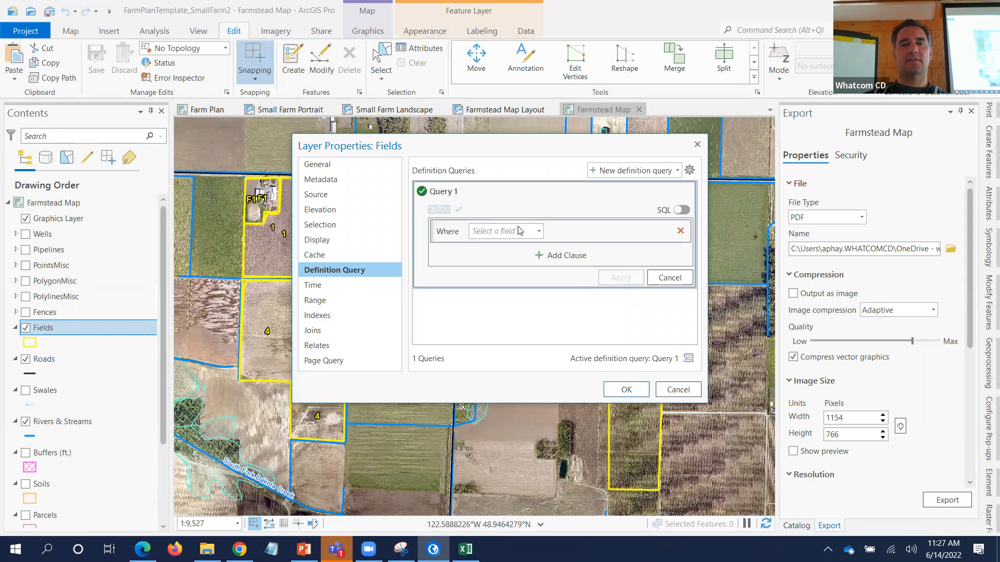
left_click(538, 232)
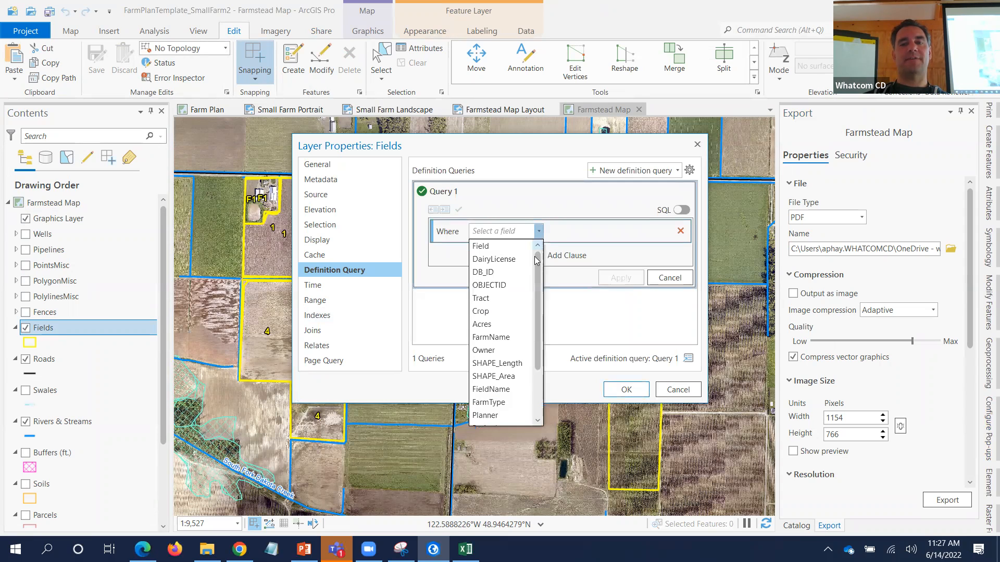
left_click(505, 339)
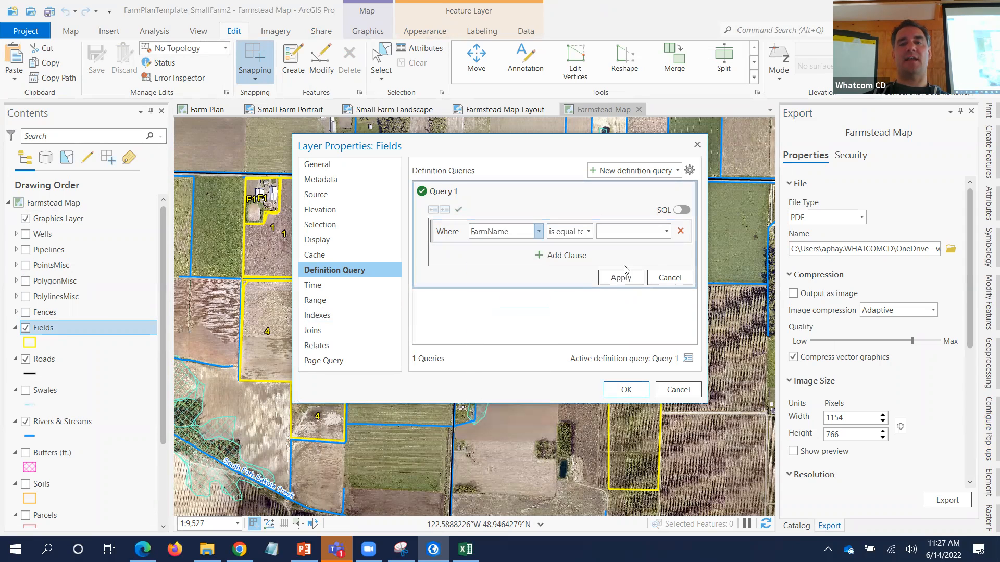
left_click(666, 232)
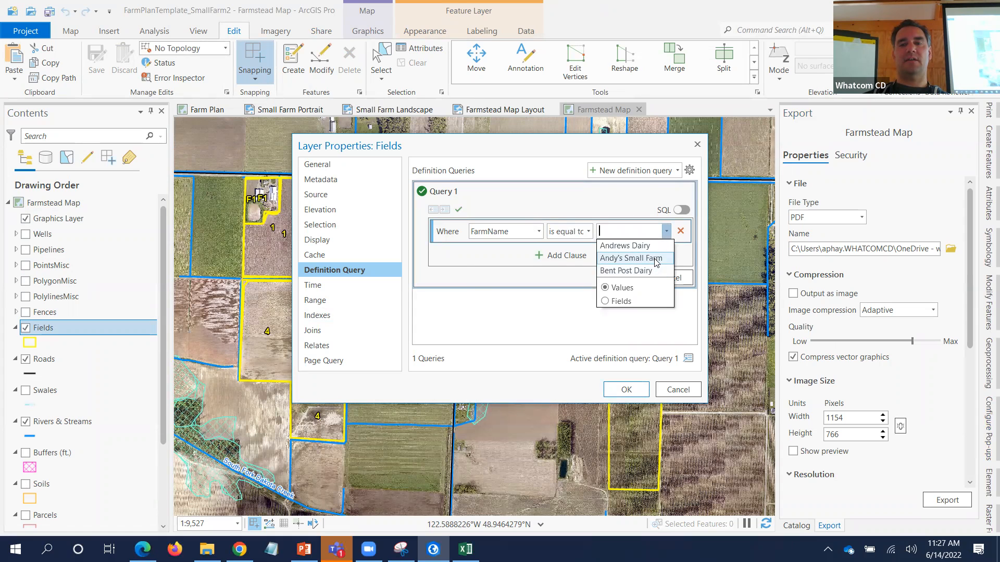
left_click(652, 259)
left_click(620, 278)
left_click(626, 389)
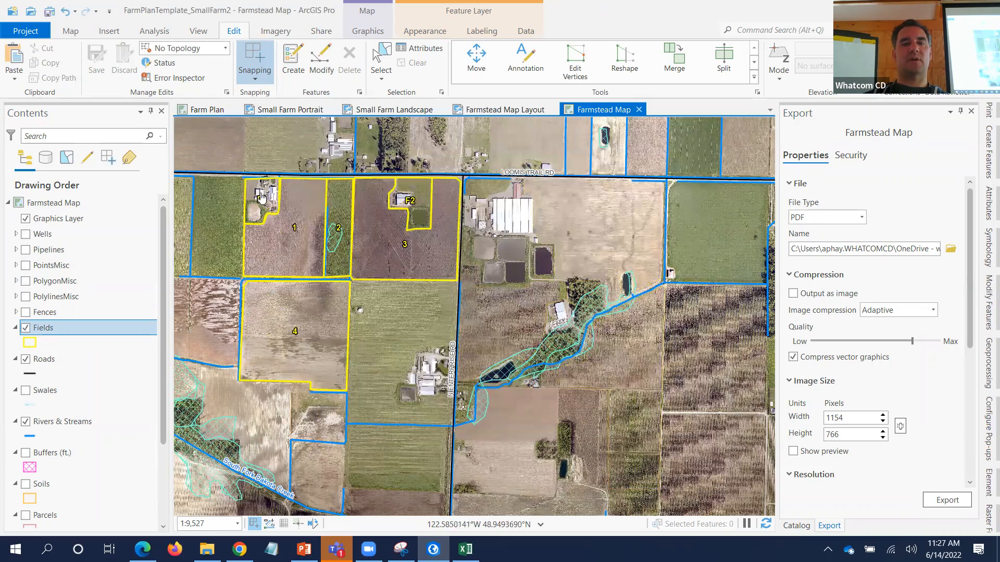
- Zoom in and pan the map to centre farmstead F1
scroll(470, 253, "up", 4)
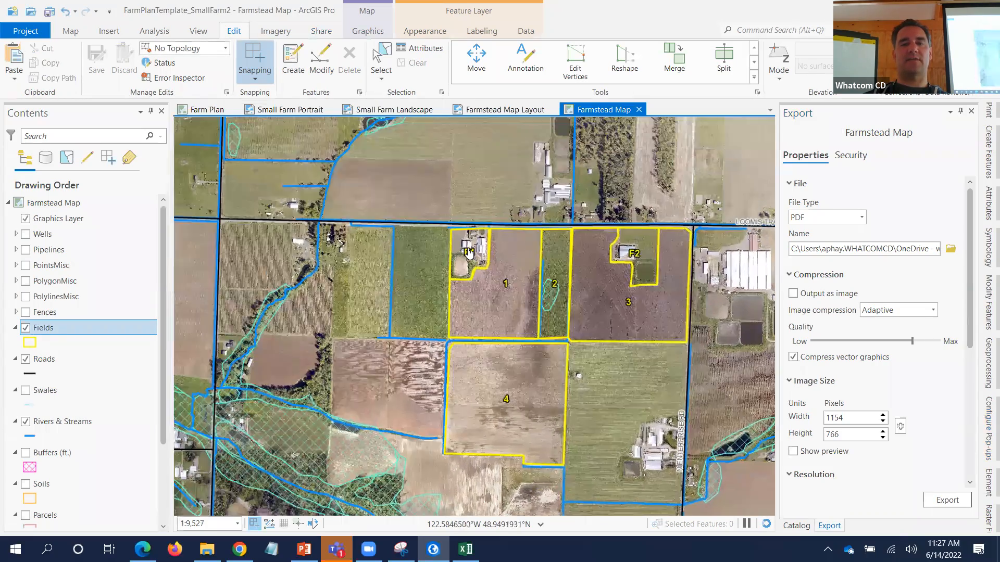
scroll(470, 253, "up", 4)
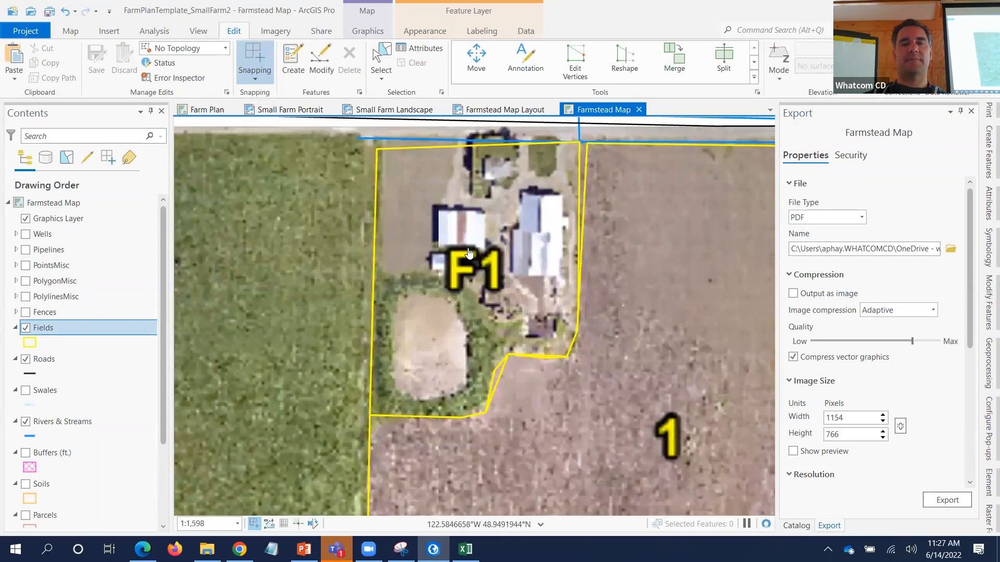
scroll(473, 268, "up", 2)
scroll(474, 271, "up", 1)
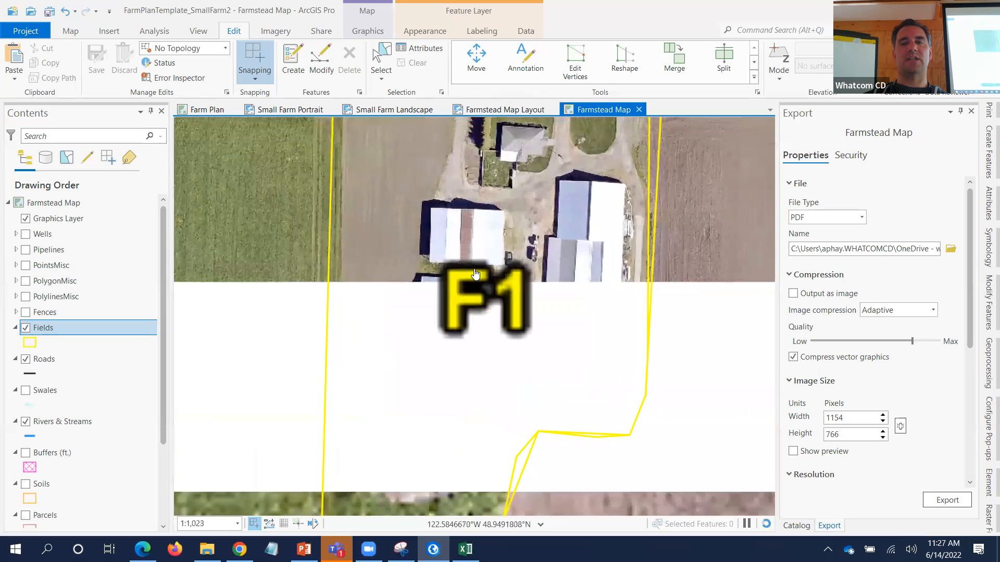
scroll(475, 273, "down", 1)
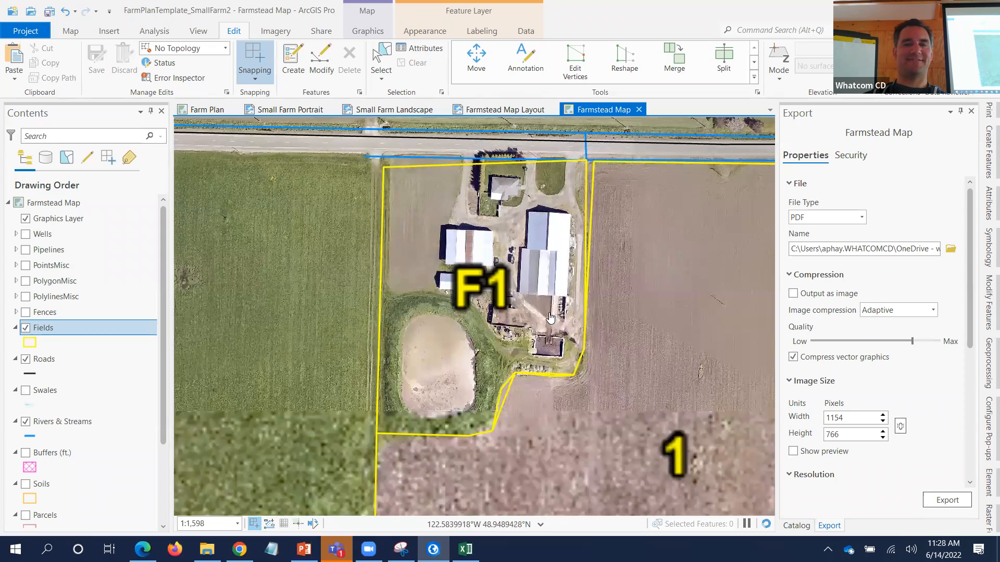
mouse_move(501, 318)
left_mouse_down()
mouse_move(542, 321)
mouse_move(520, 318)
left_mouse_up()
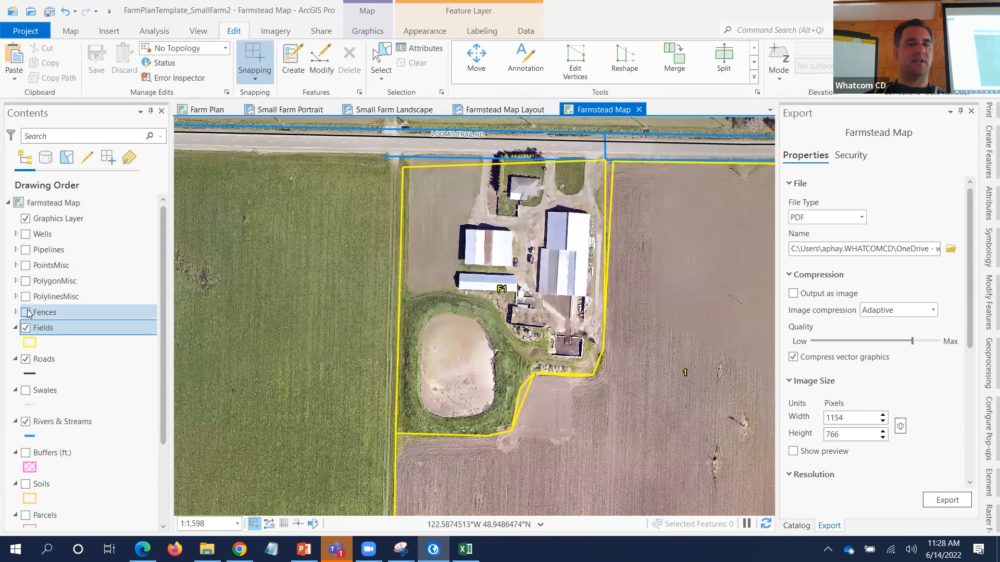
- Turn on the PolylinesMisc, PolygonMisc, PointsMisc and Wells layers, then open the Farmstead Map Layout
left_click(21, 300)
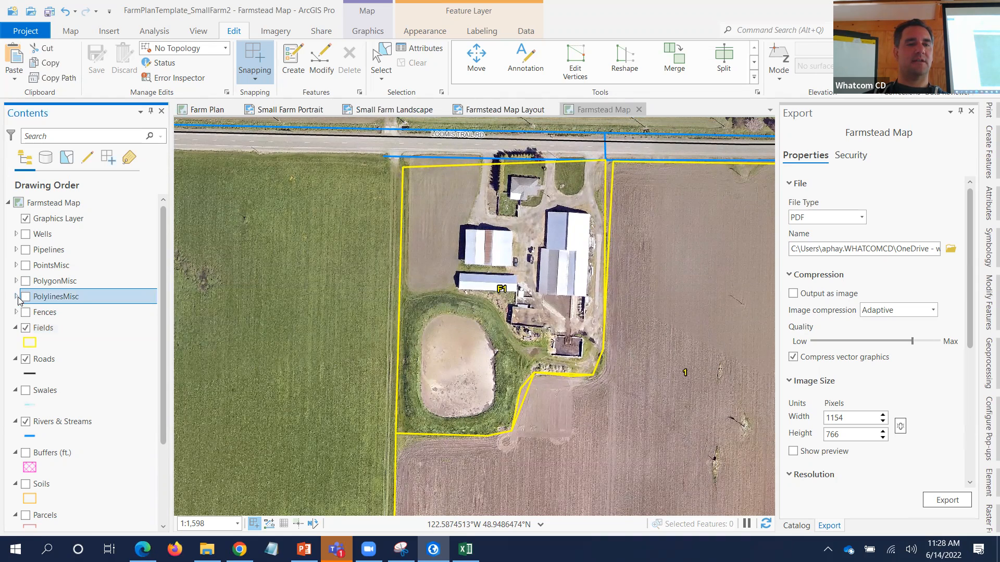
left_click(16, 297)
left_click(25, 297)
left_click(25, 281)
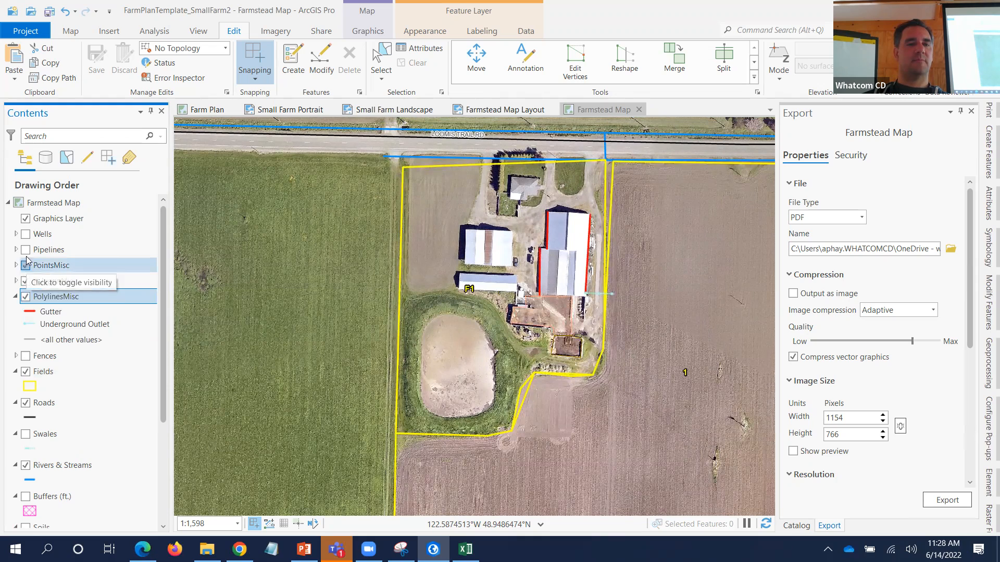
left_click(25, 265)
left_click(26, 235)
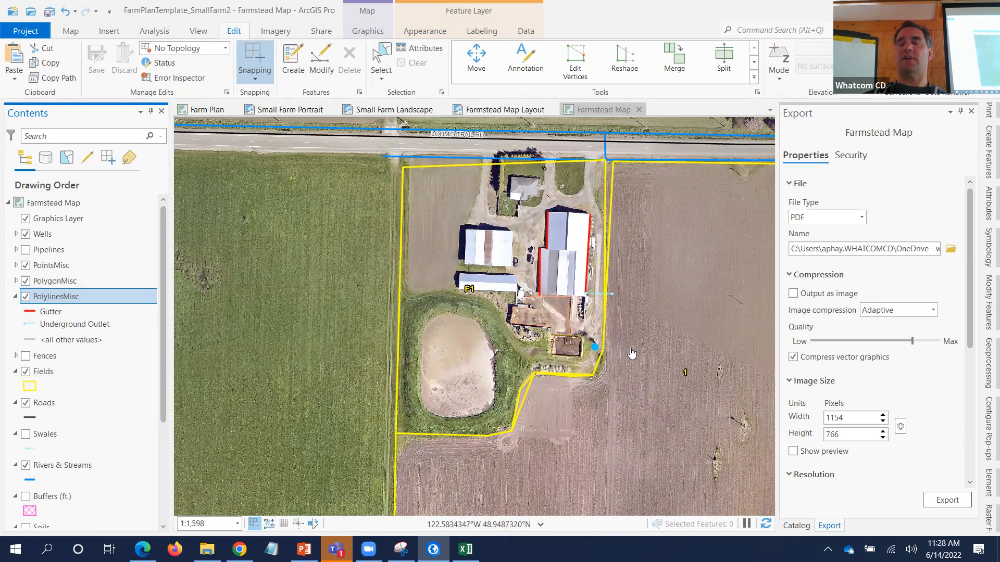
left_click(606, 339)
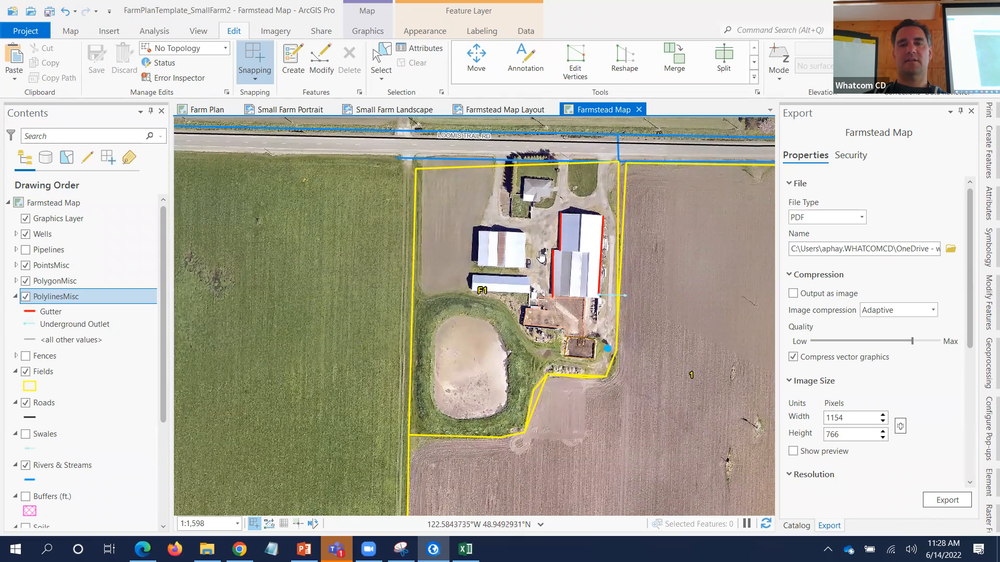
left_click(502, 109)
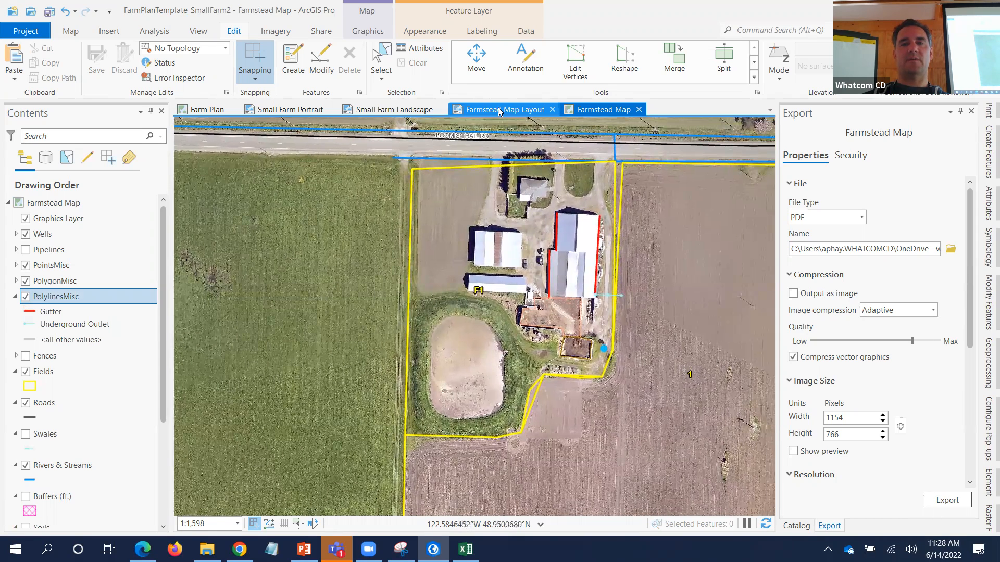
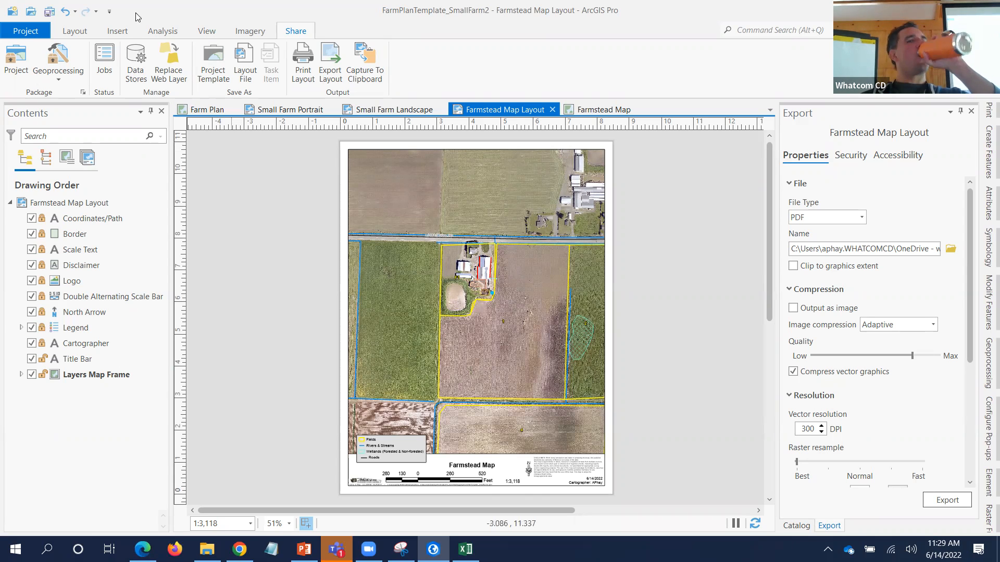
- Activate the map frame, select the farmstead field and zoom to the selection
left_click(75, 33)
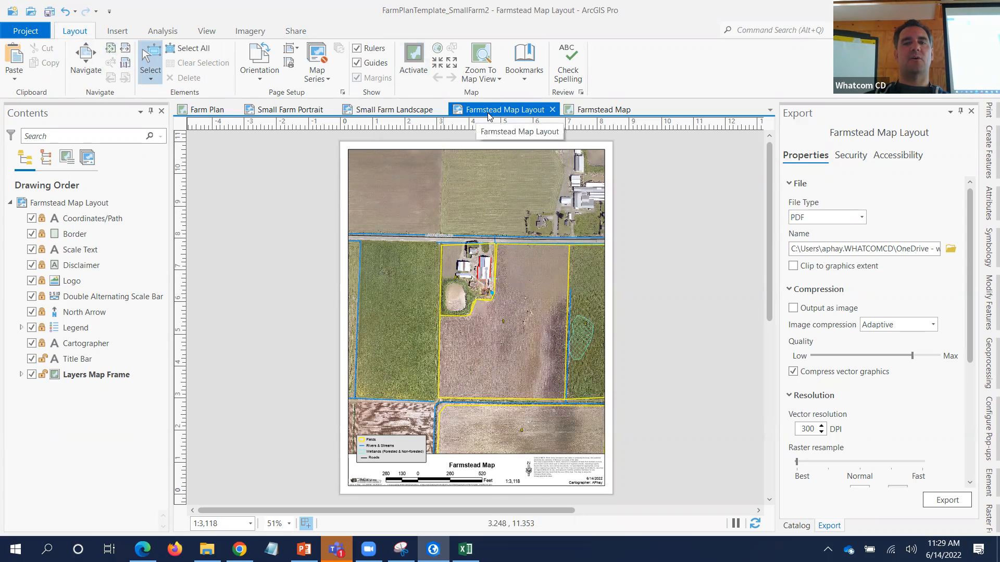
left_click(413, 61)
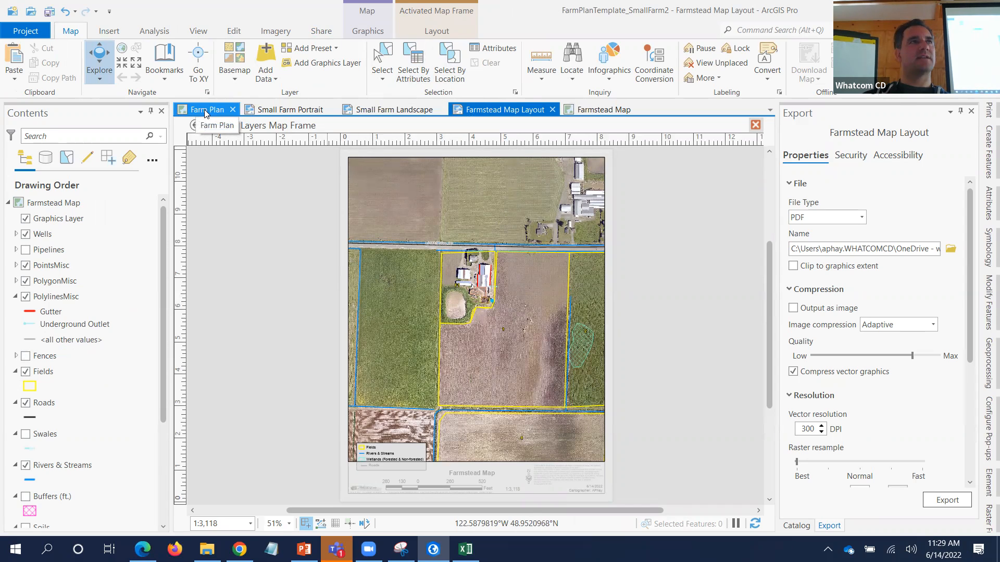
left_click(382, 62)
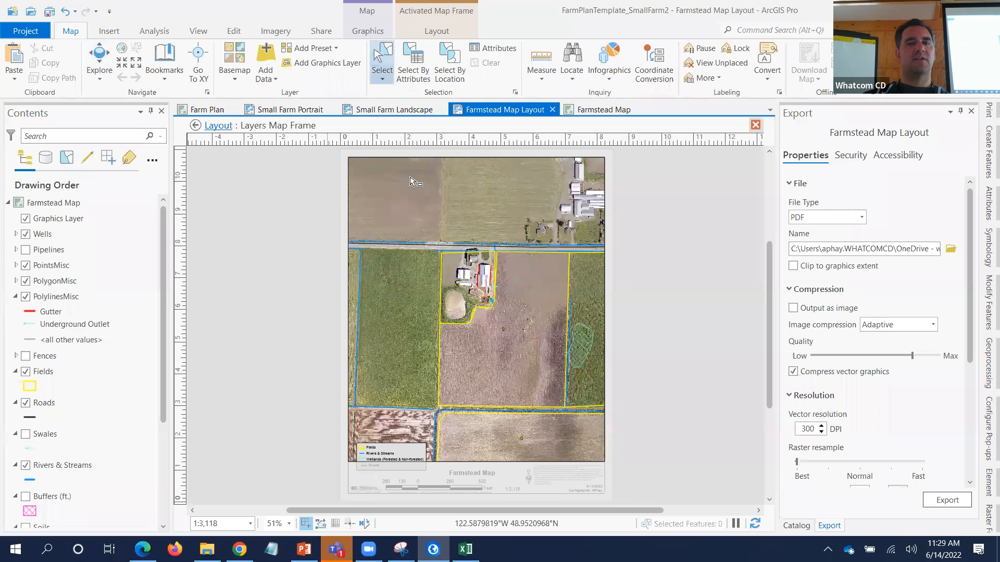
left_click(459, 288)
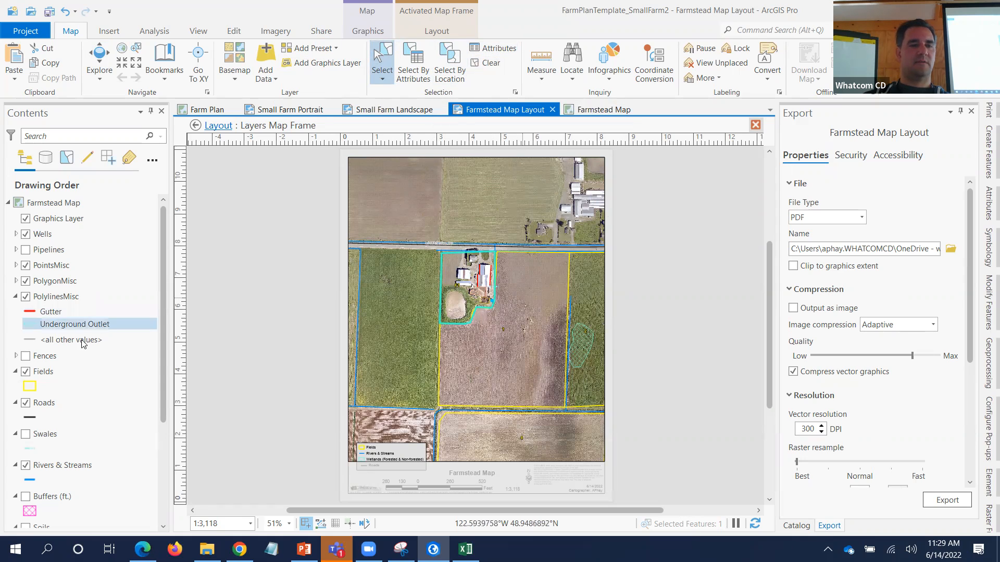
right_click(42, 372)
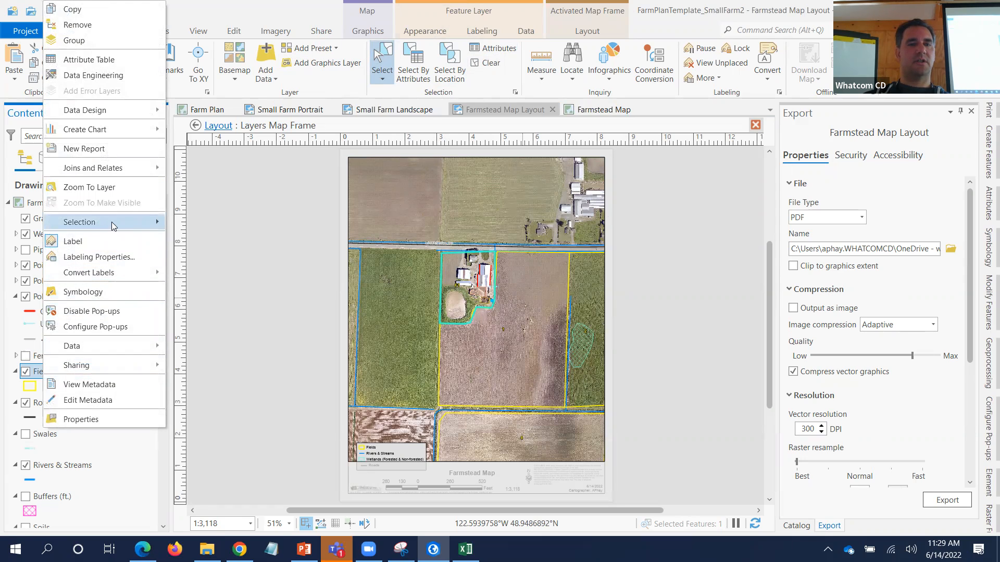
mouse_move(156, 218)
left_click(228, 229)
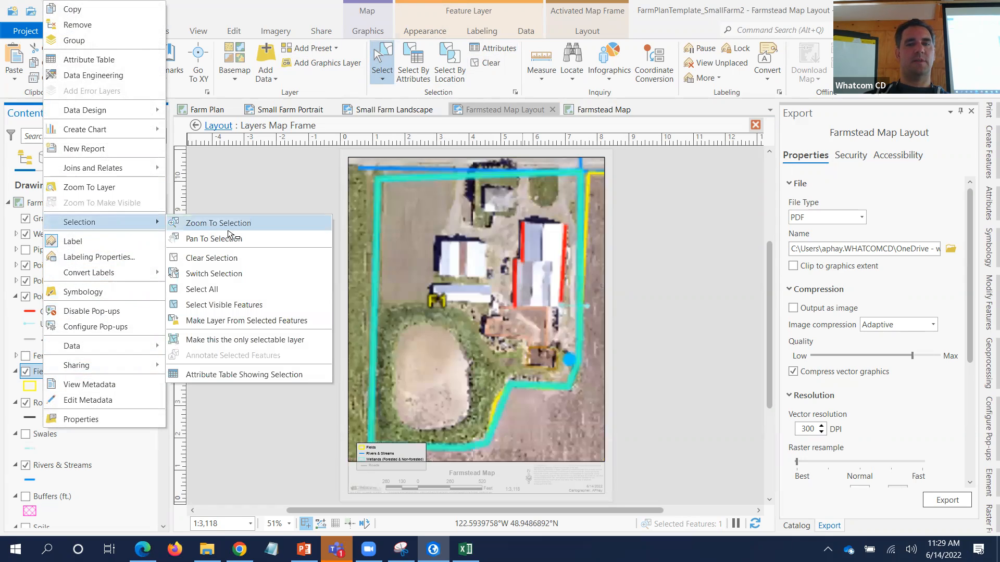
left_click(227, 229)
- Set the map frame scale to 1:960
left_click(220, 522)
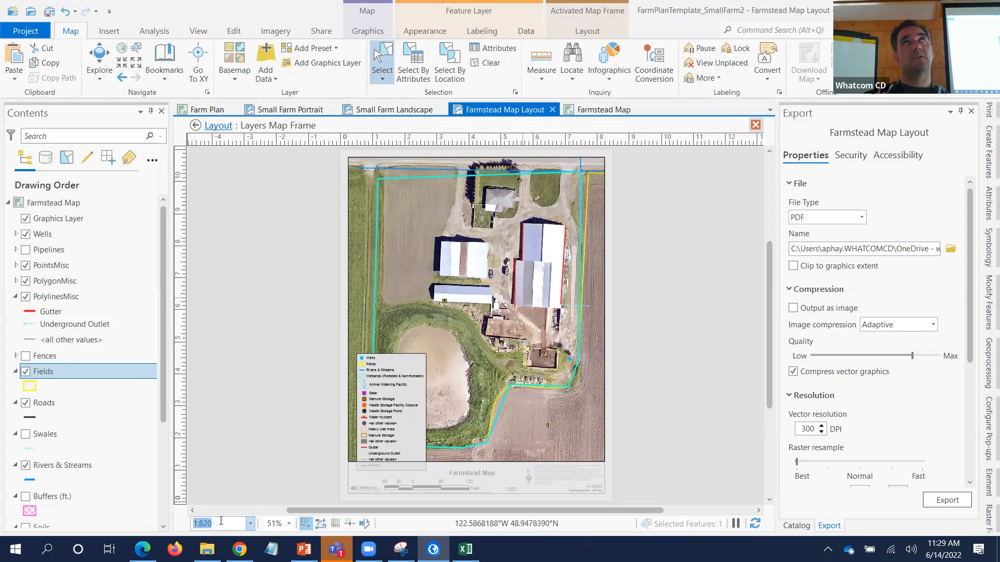
type("8")
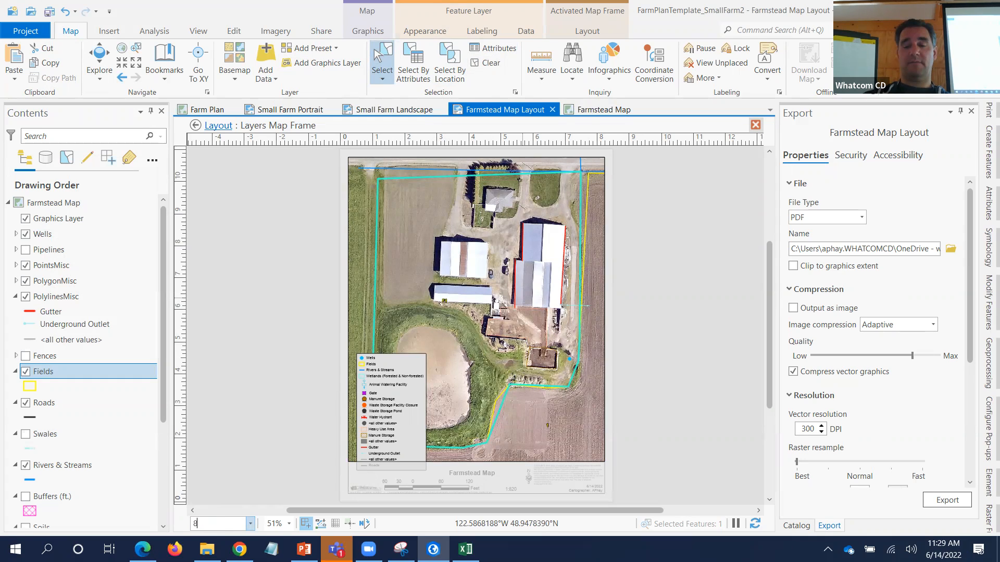
key("BackSpace")
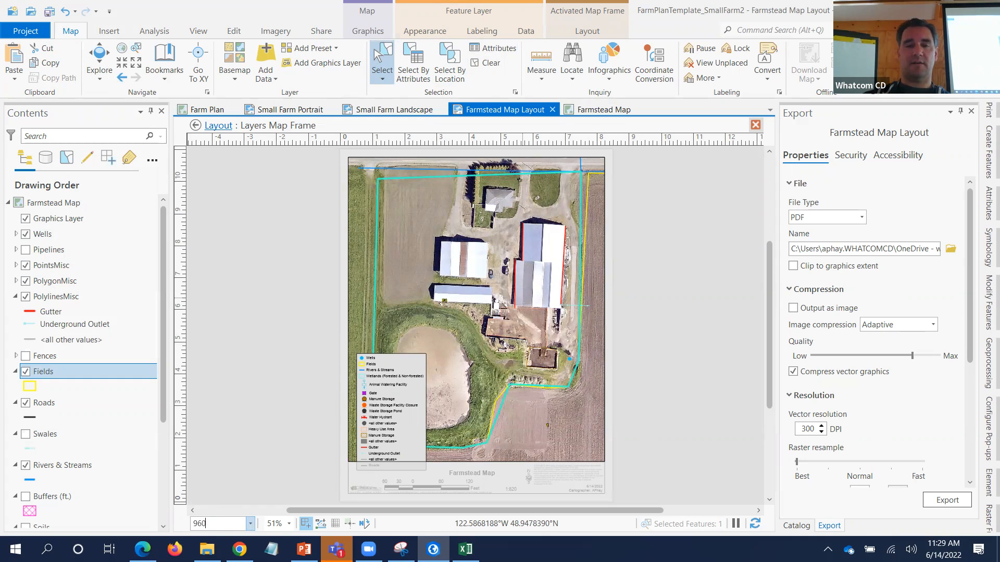
type("960")
key("Return")
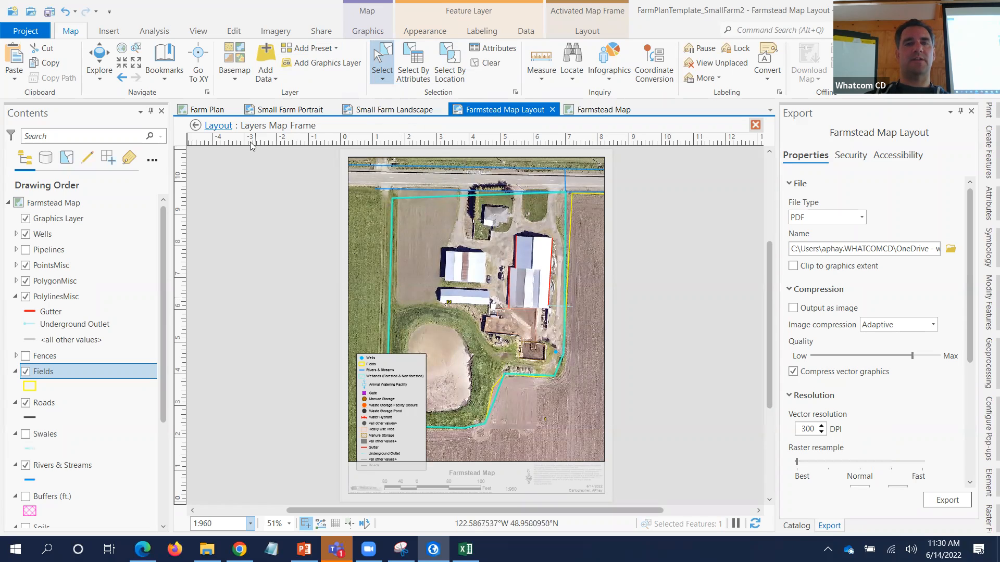
- Go back to the layout, reactivate the map frame and clear the Fields selection
left_click(214, 127)
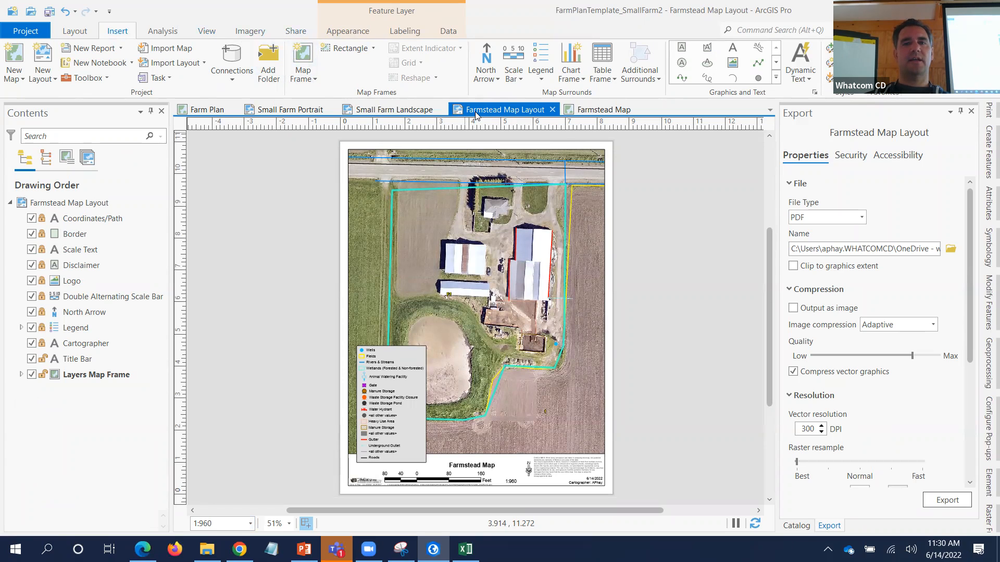
left_click(472, 152)
right_click(473, 152)
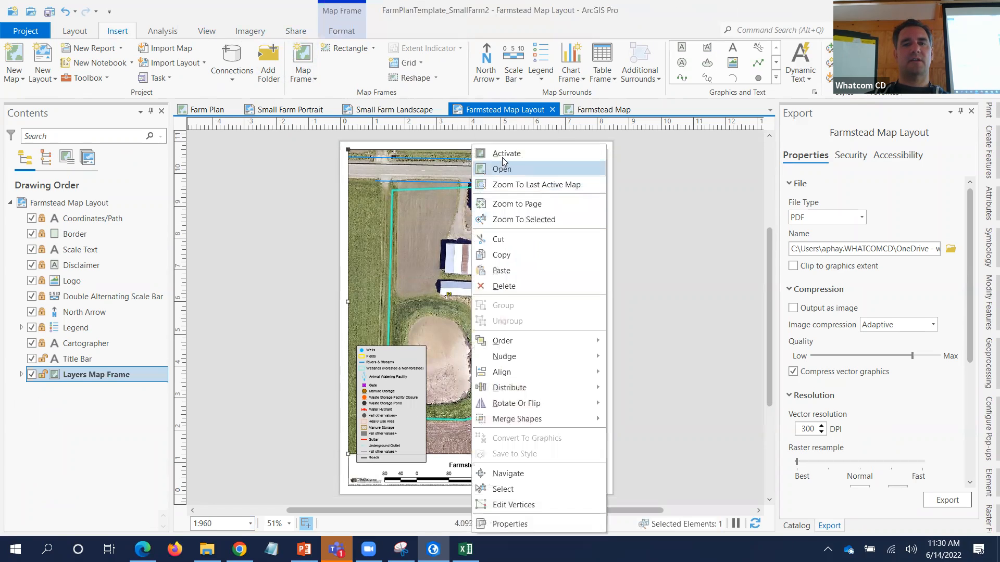
left_click(503, 156)
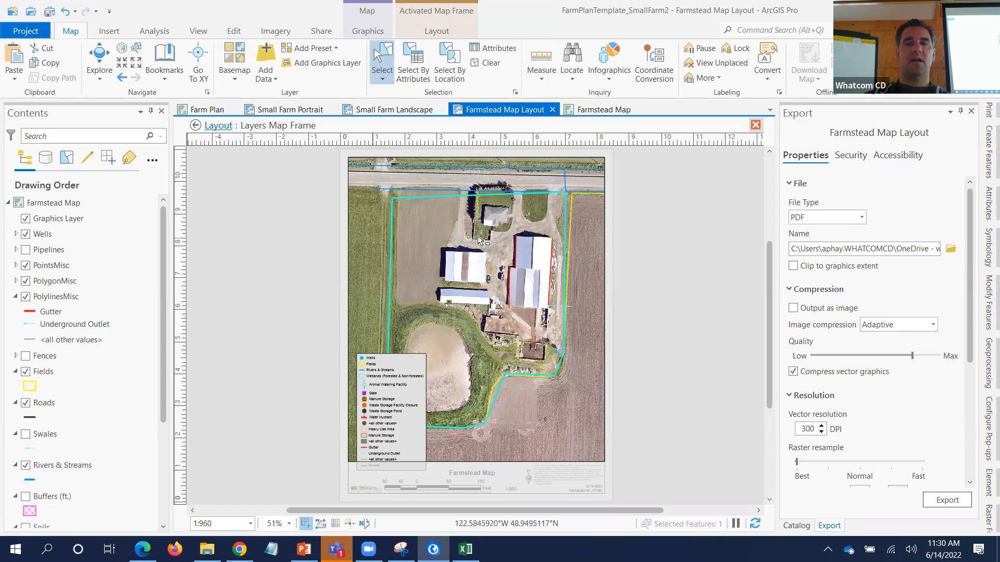
left_click(485, 63)
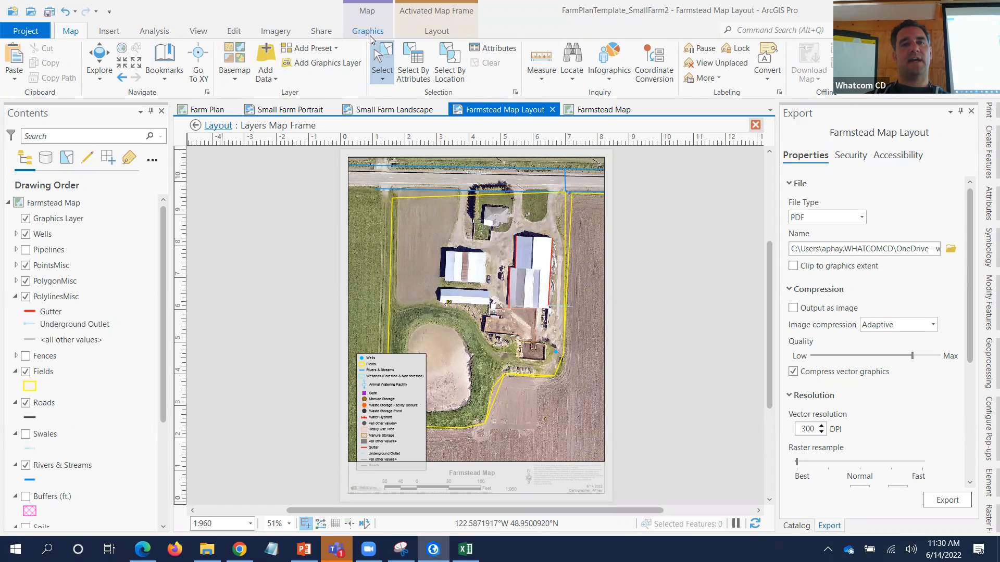
- Place a straight text element beside the red-roofed barn, deleting and then restoring it
left_click(367, 31)
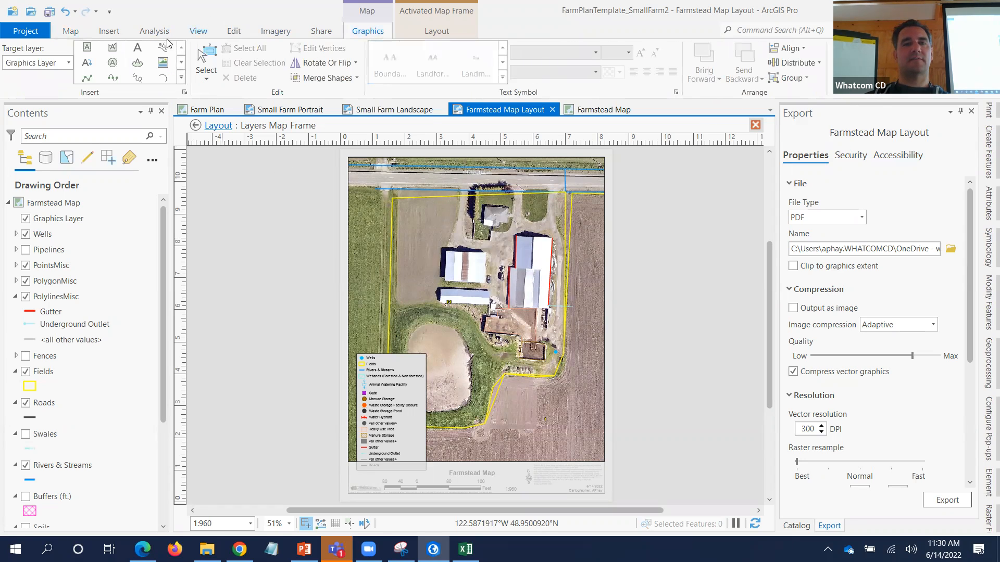
left_click(137, 50)
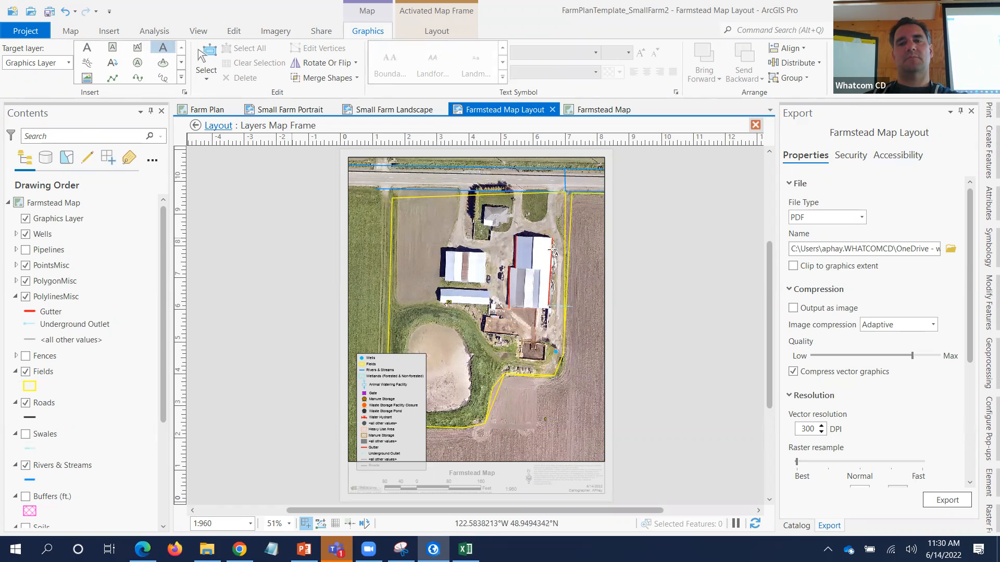
left_click(552, 252)
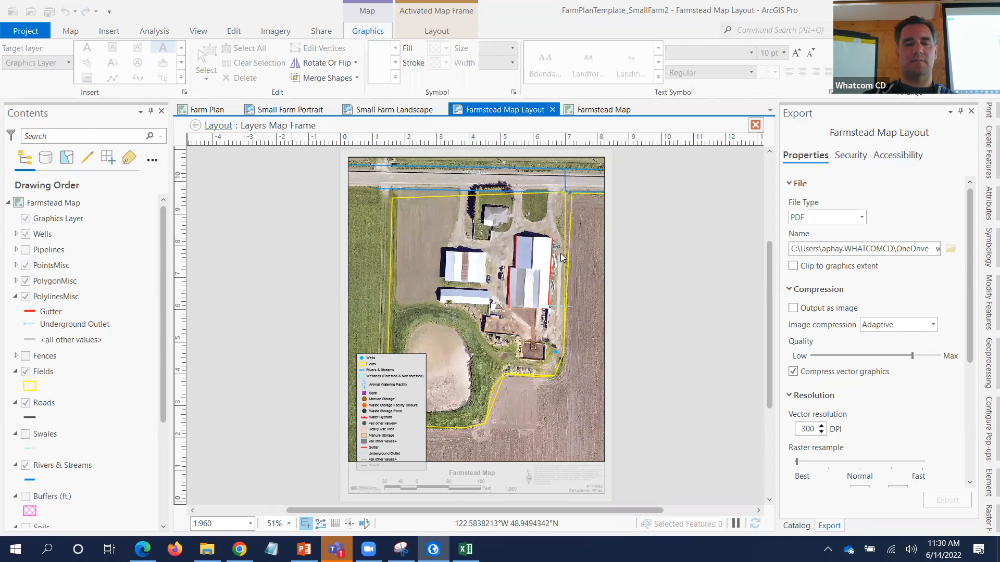
key("Delete")
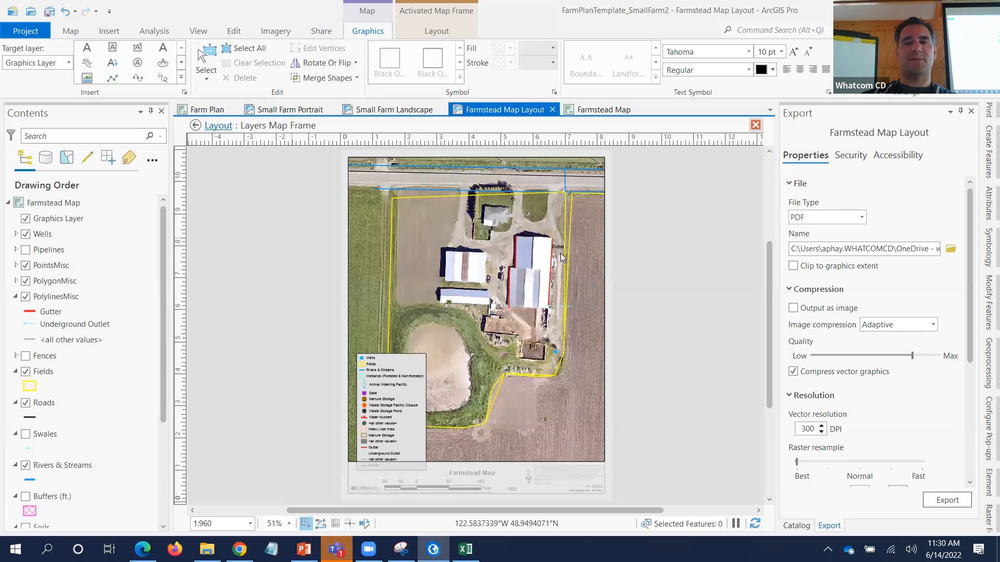
key("ctrl+z")
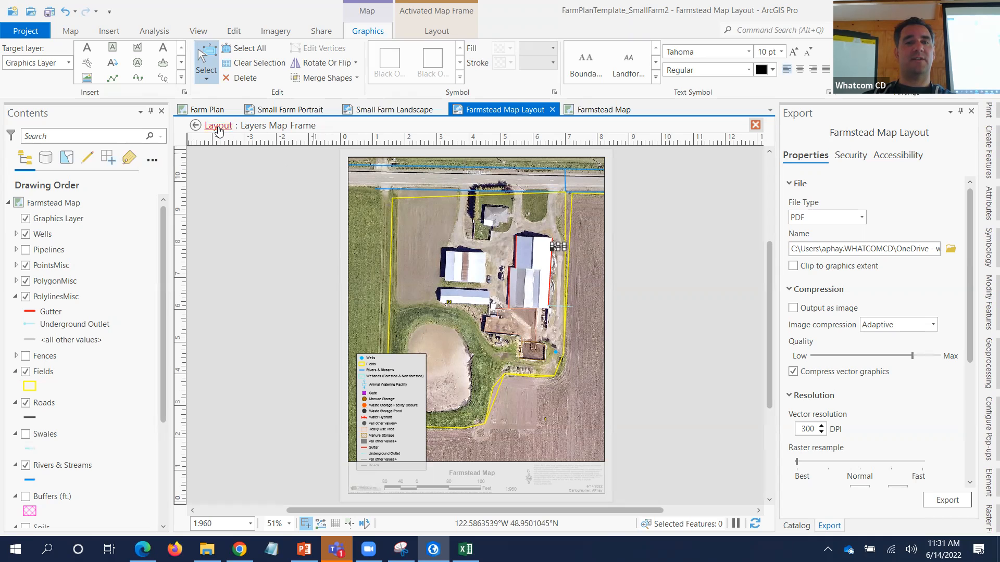
- Drag the Gutter label east into the field and show its leader callout
left_click(219, 126)
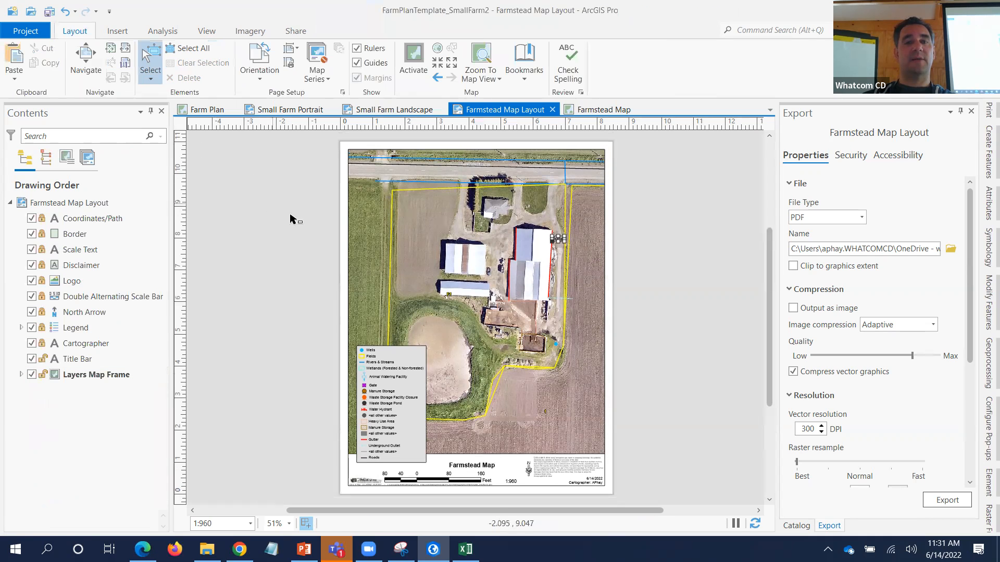
scroll(547, 268, "up", 3)
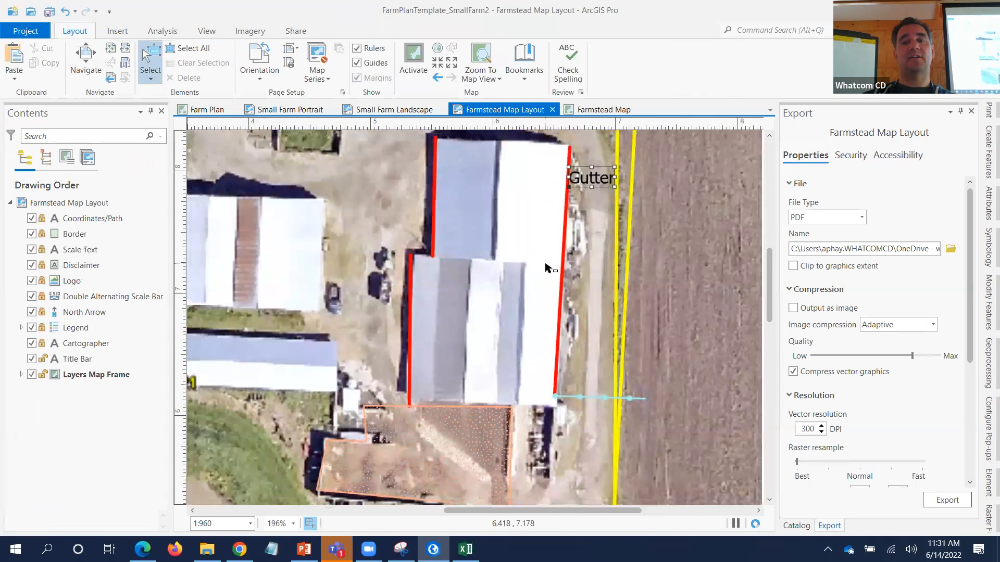
scroll(546, 268, "down", 2)
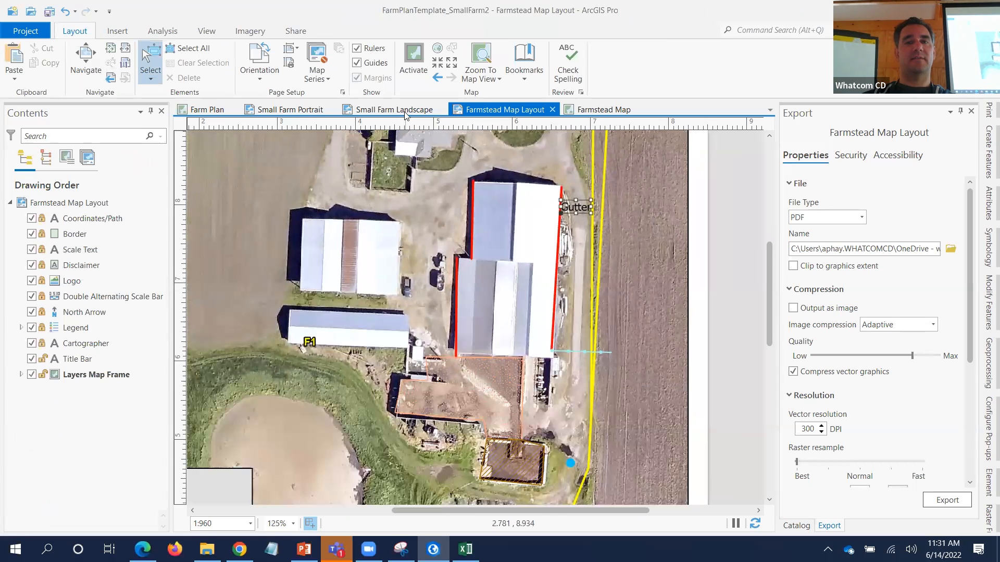
left_click(414, 59)
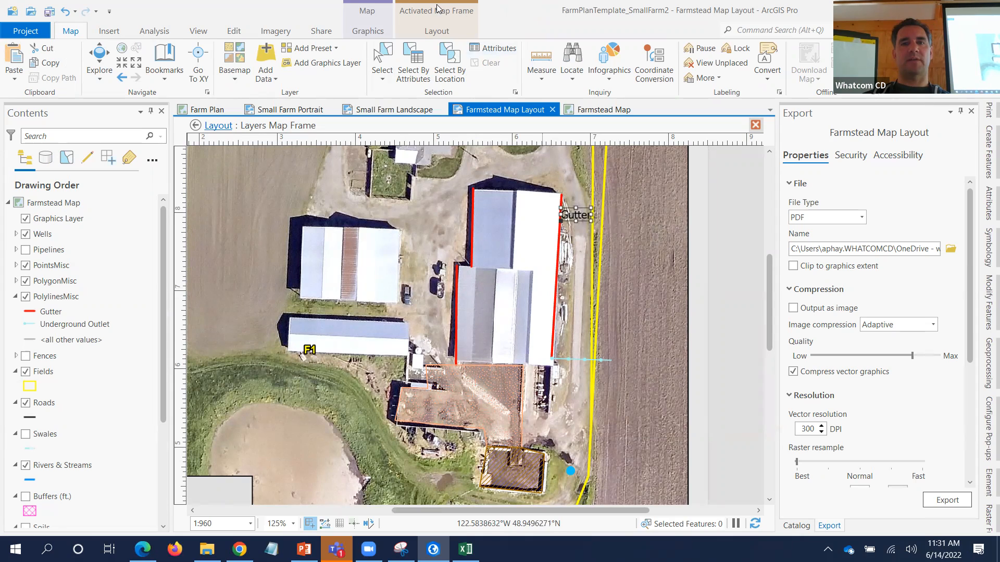
left_click(369, 32)
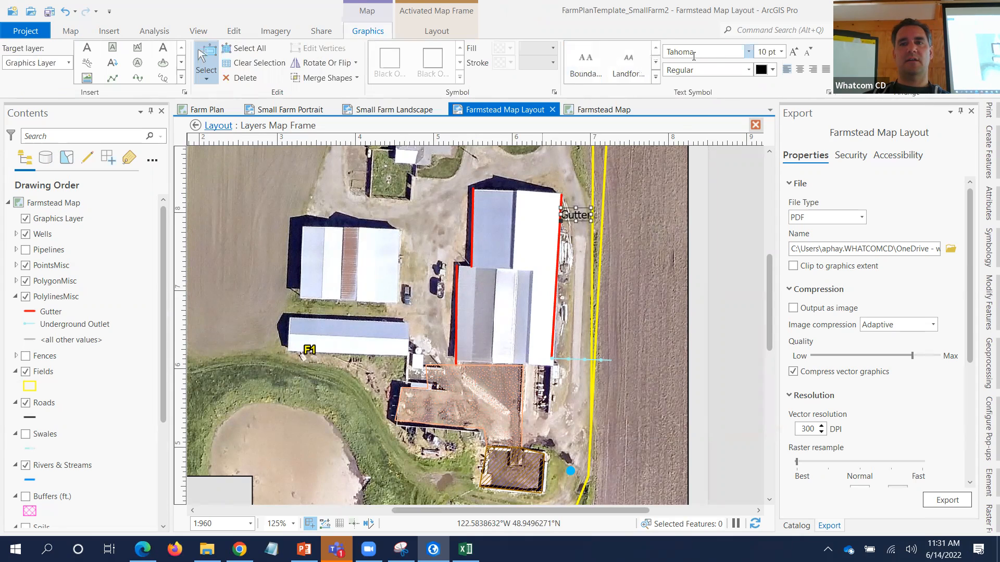
left_click_drag(578, 216, 638, 215)
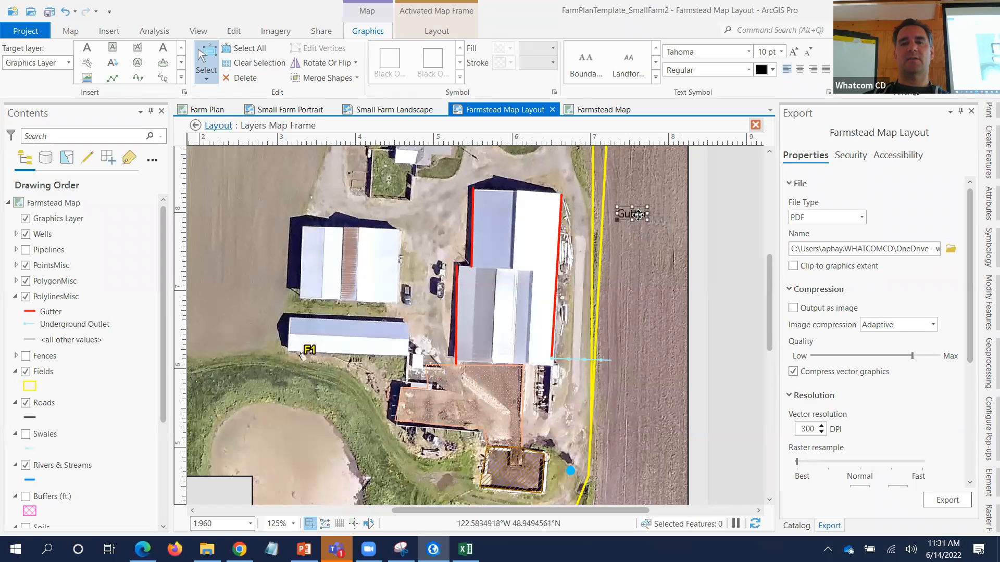
right_click(639, 215)
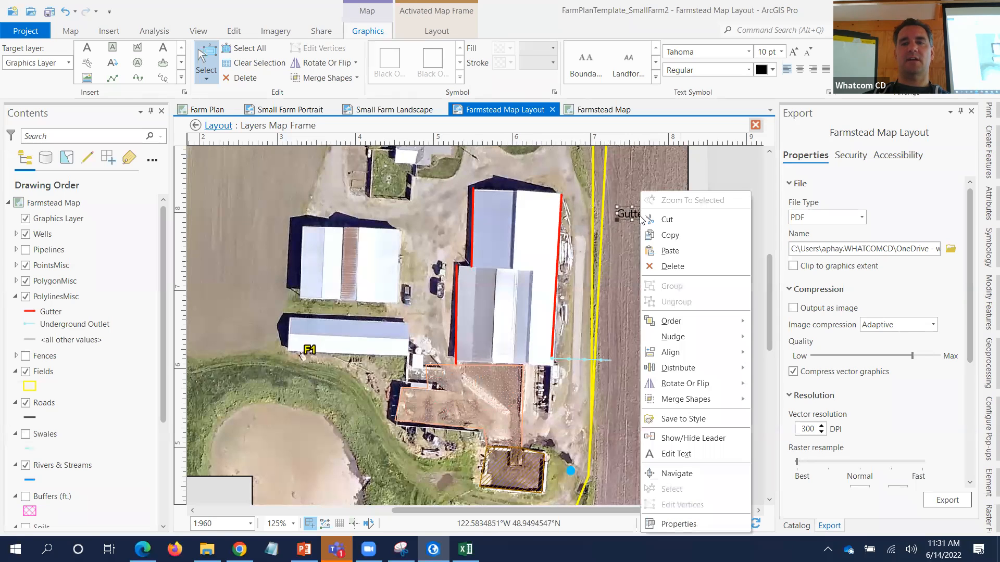
left_click(677, 438)
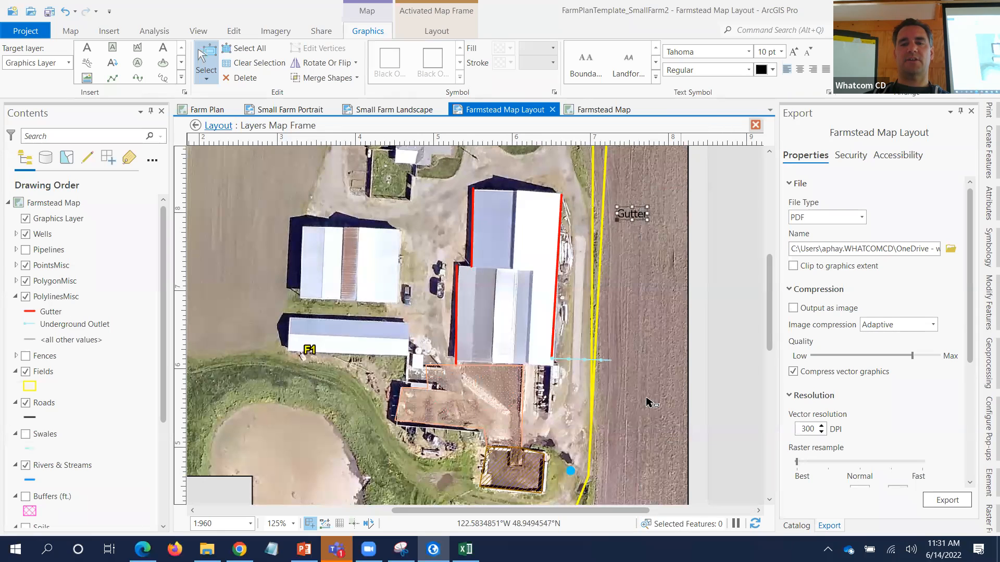
right_click(626, 213)
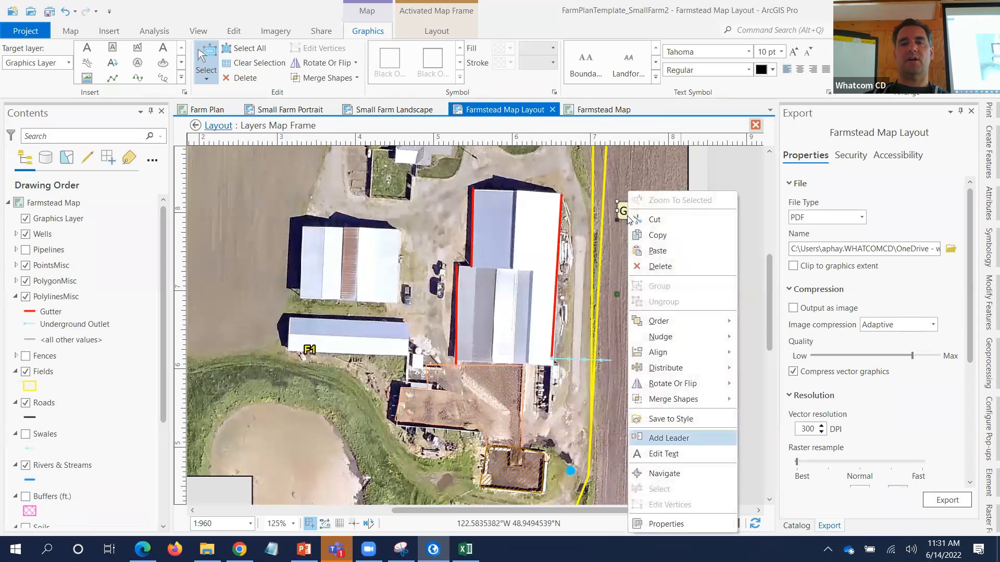
- Open the Gutter label's Format Text properties at the Text Symbol appearance settings
left_click(656, 524)
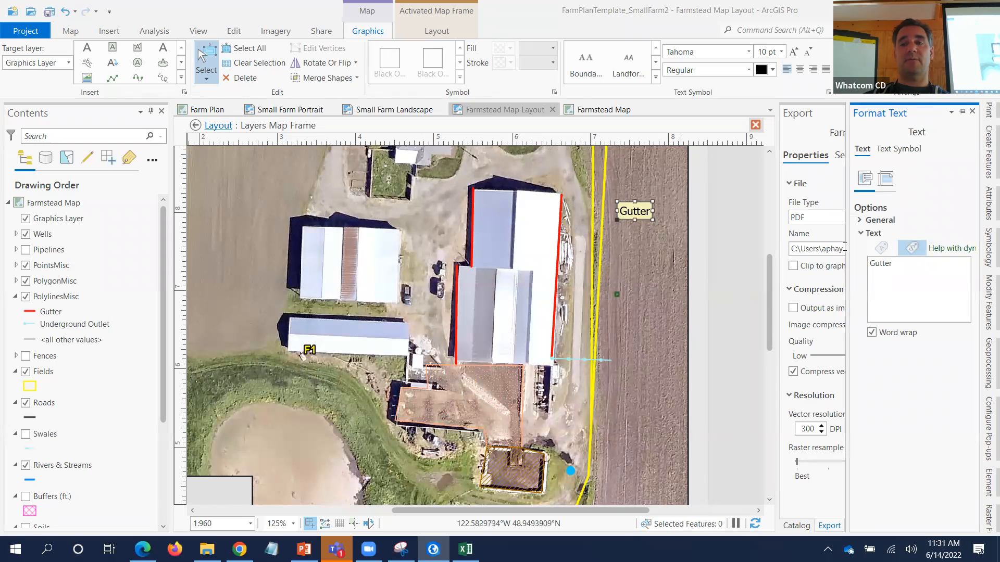
left_click(887, 179)
left_click(864, 178)
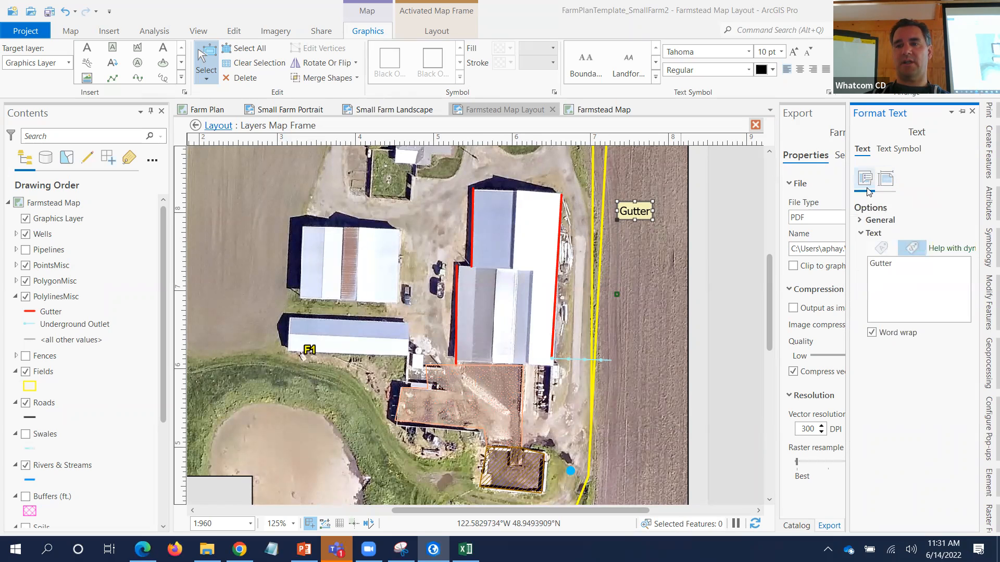
left_click(864, 223)
left_click(899, 150)
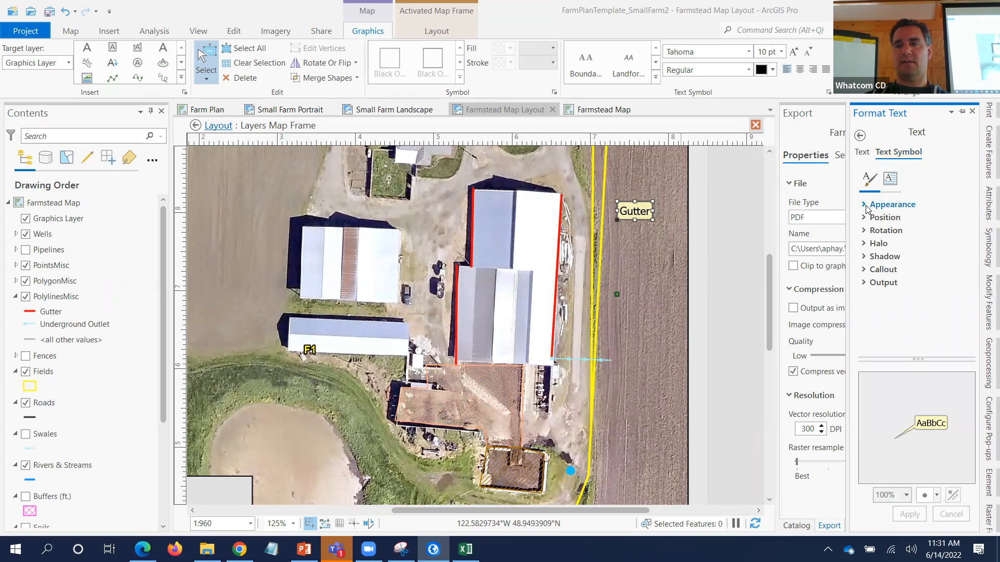
left_click(866, 208)
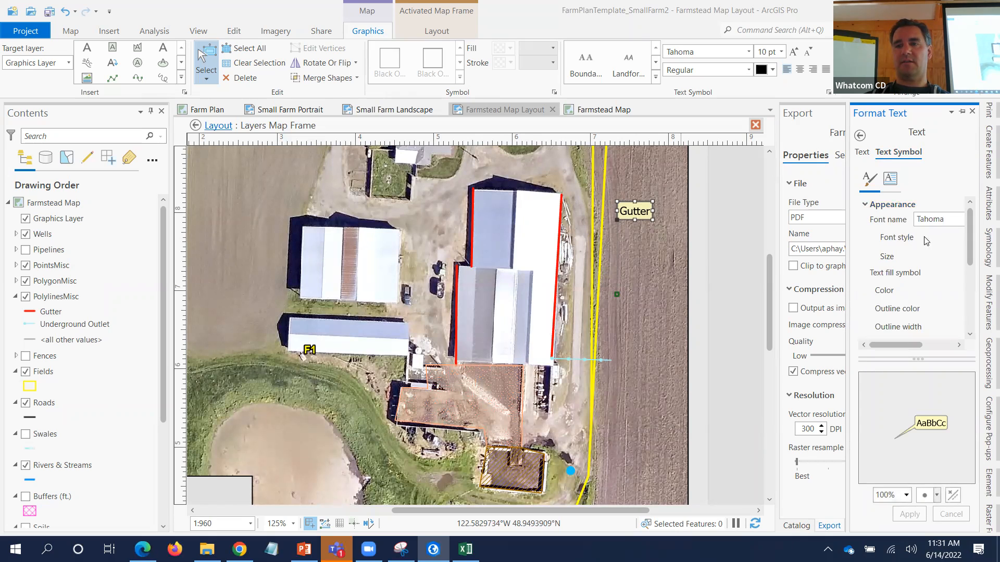
scroll(925, 240, "down", 3)
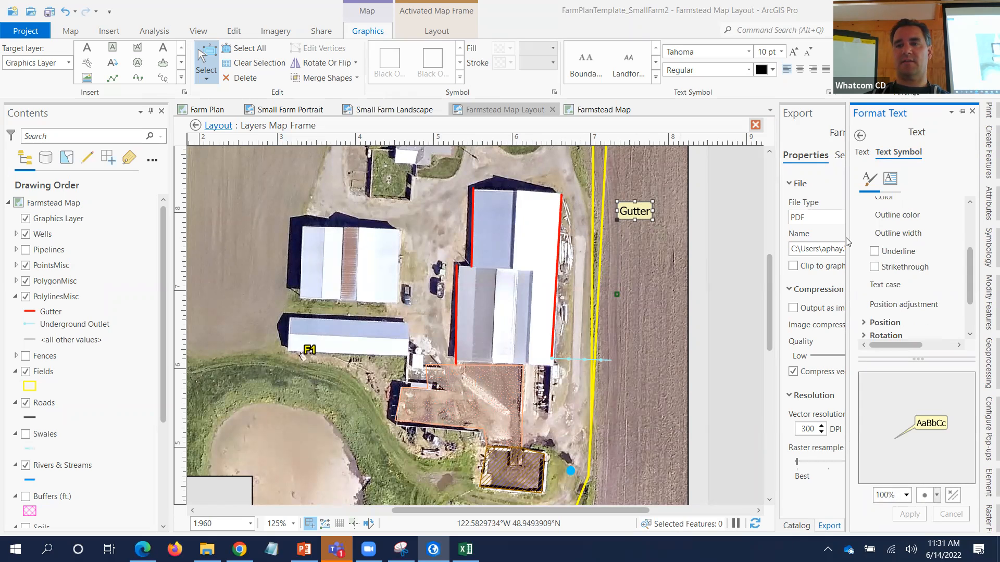
left_click_drag(846, 237, 781, 240)
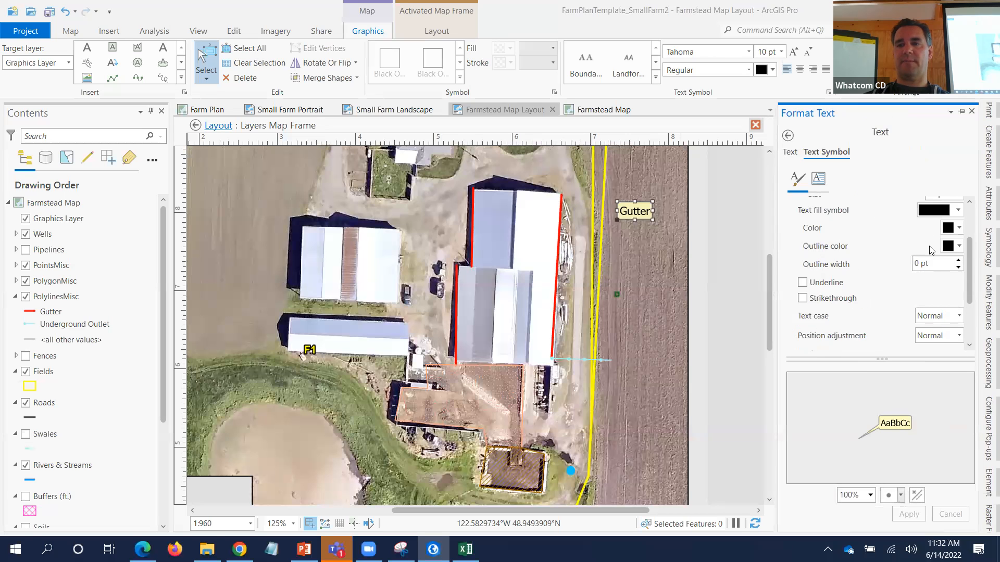
scroll(957, 242, "up", 1)
- Give the text a light grey fill and set text colour and outline colour to no colour
left_click(957, 242)
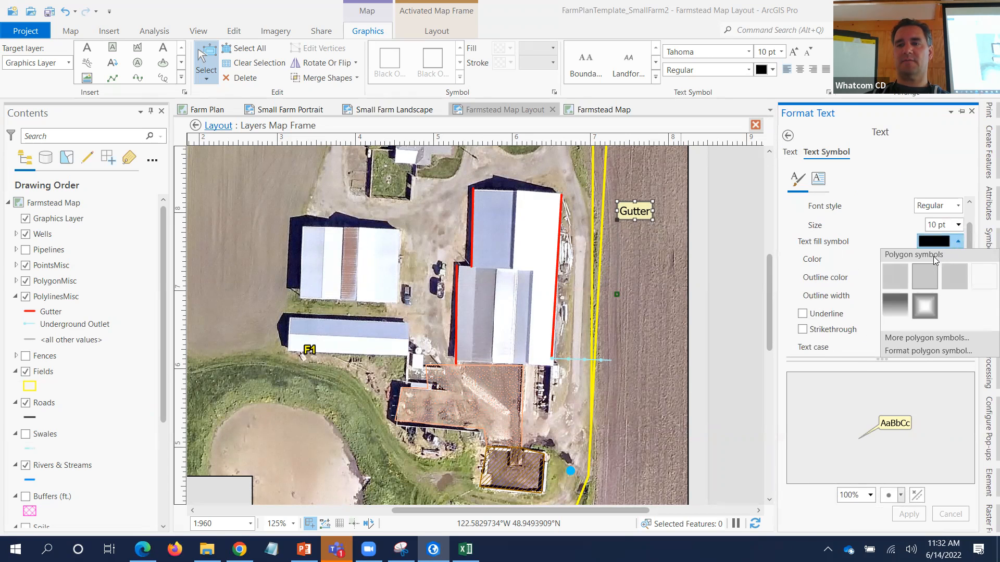
left_click(894, 278)
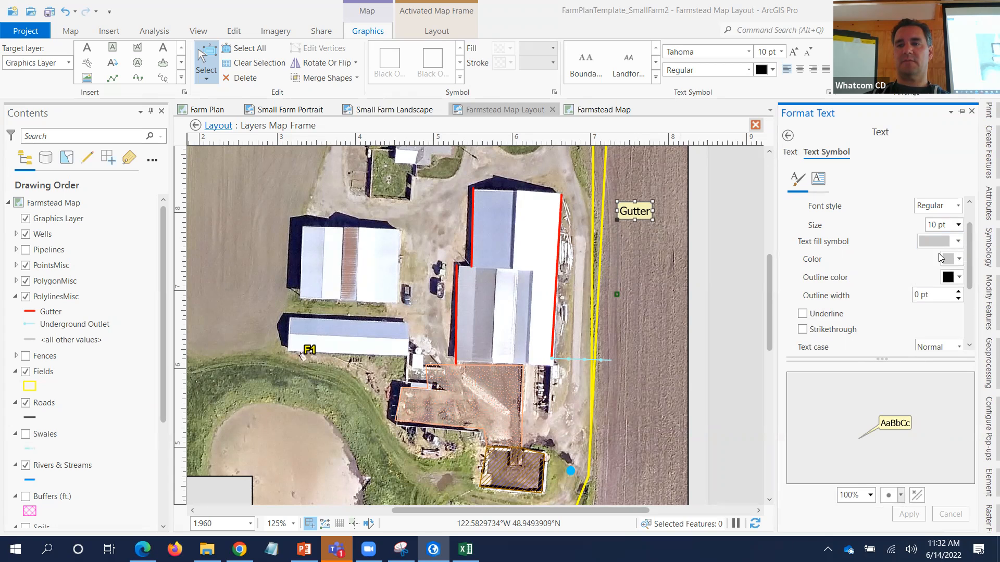
scroll(953, 232, "up", 1)
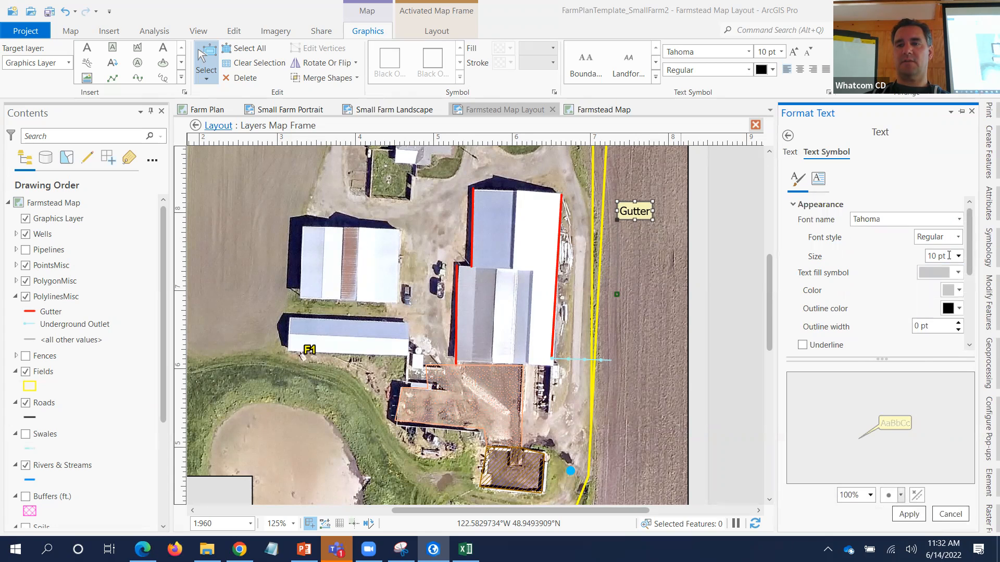
left_click(951, 290)
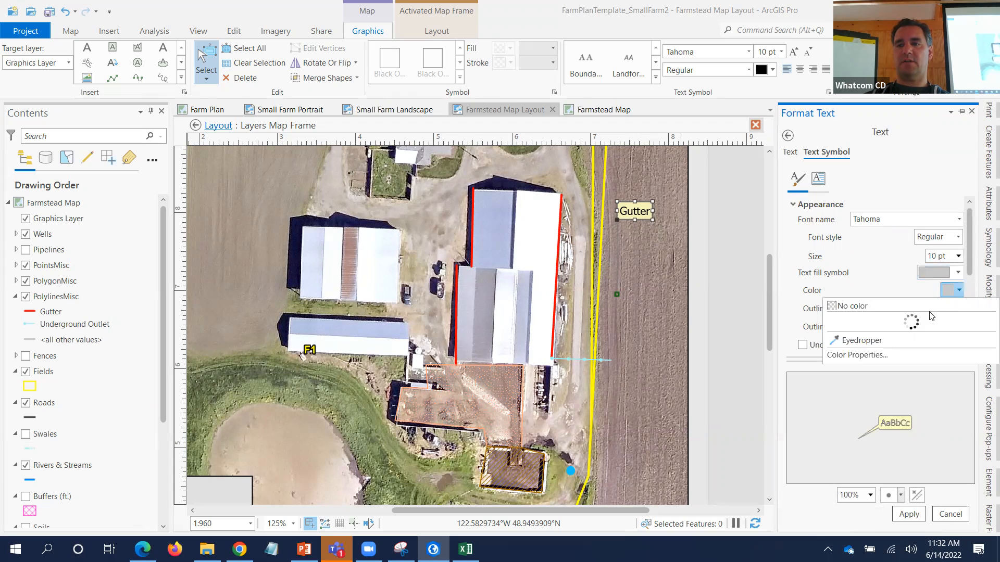
left_click(931, 307)
left_click(957, 312)
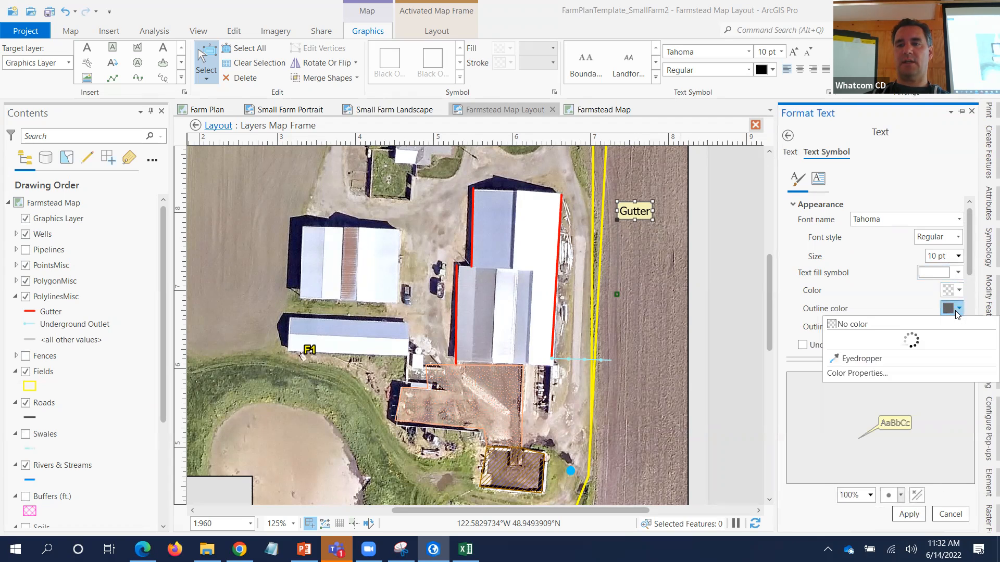
left_click(934, 321)
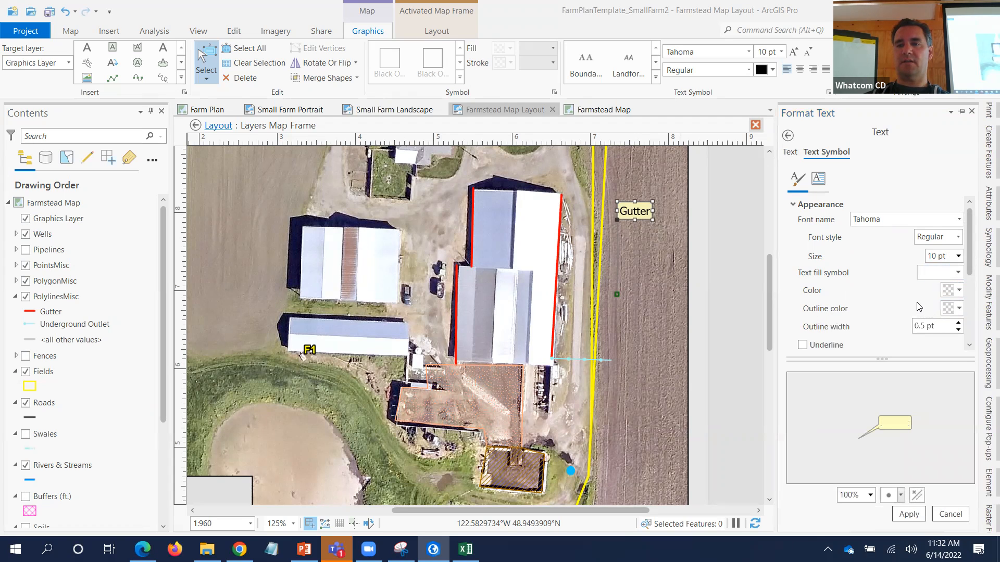
- Expand the Callout settings and list the available callout types
scroll(918, 304, "down", 3)
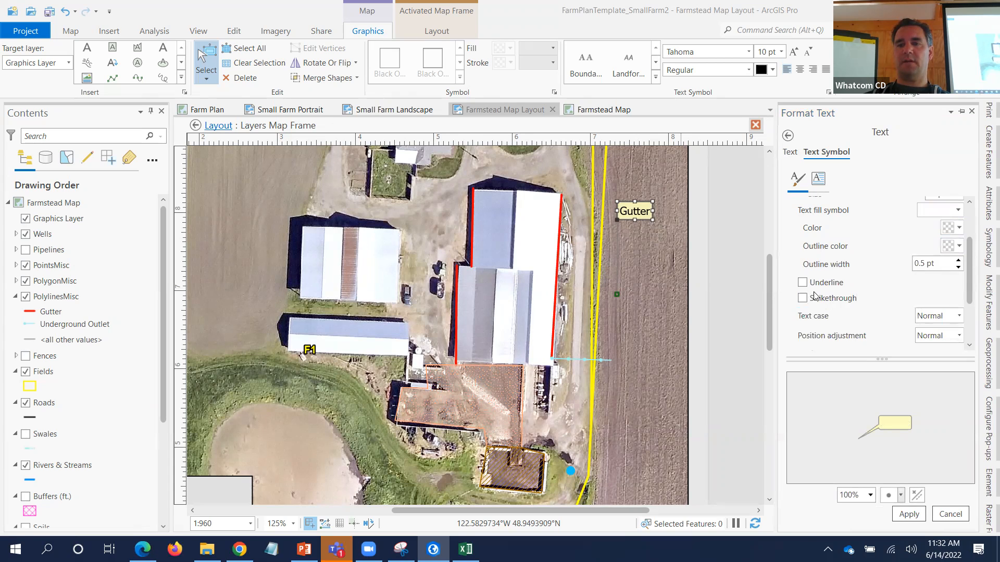
scroll(903, 303, "down", 3)
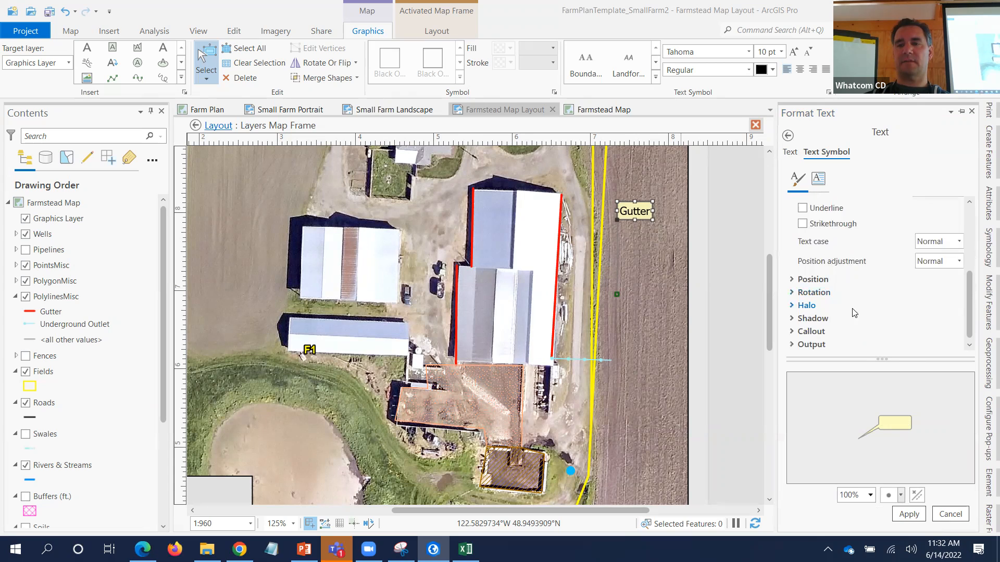
left_click(792, 332)
scroll(867, 326, "down", 4)
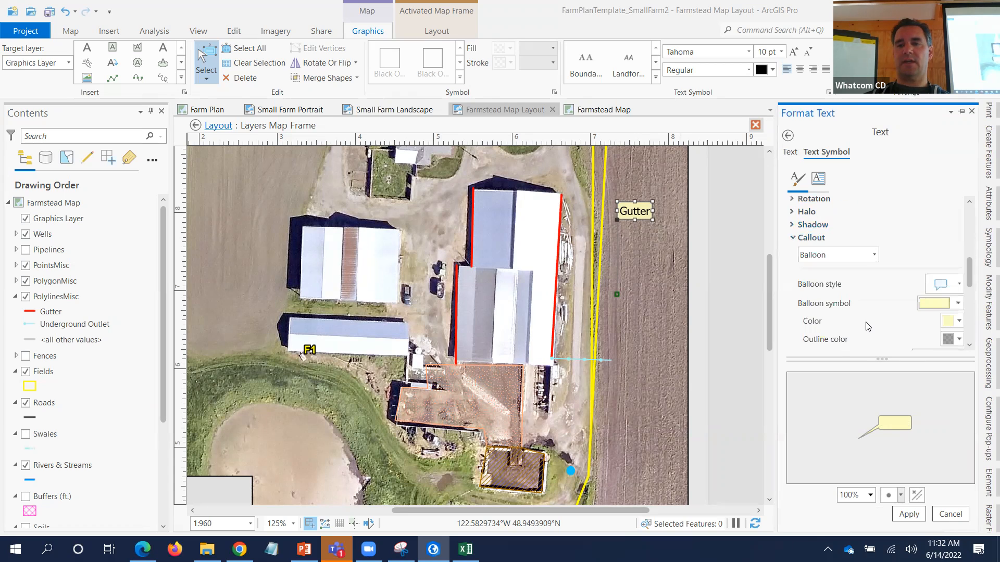
left_click(864, 258)
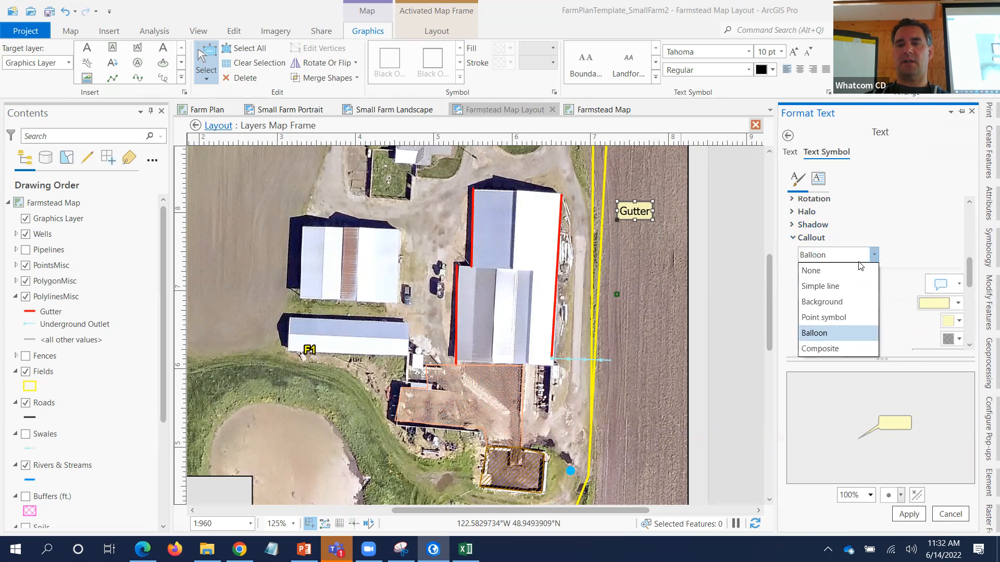
- Change the Gutter callout to Simple line and expand the Halo settings
left_click(839, 288)
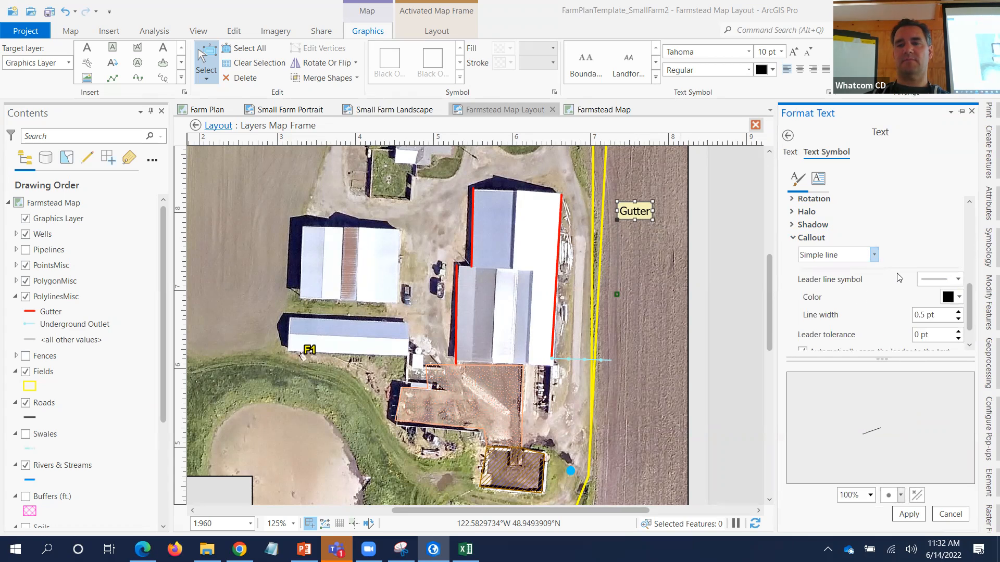
left_click(794, 239)
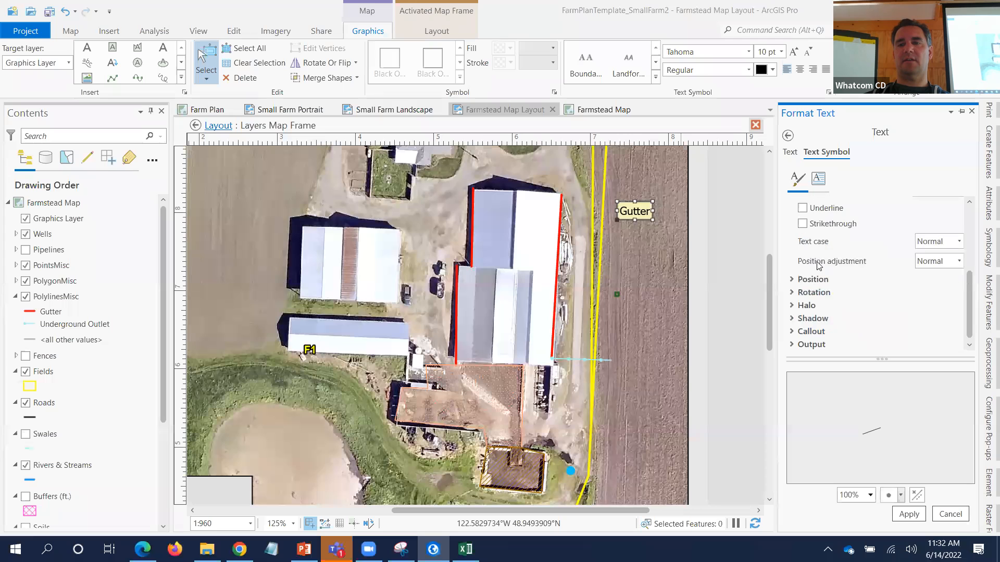
left_click(792, 306)
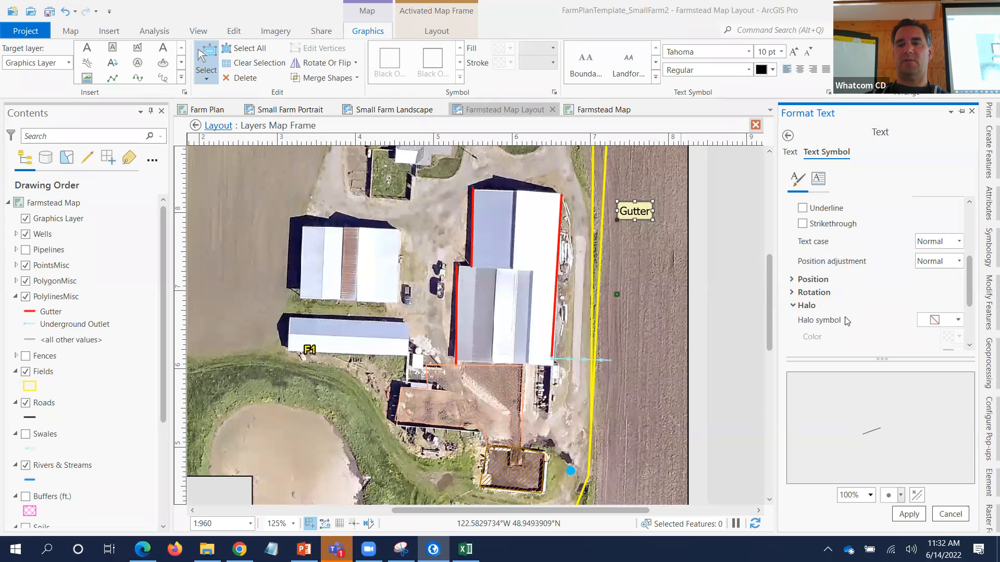
scroll(945, 322, "down", 1)
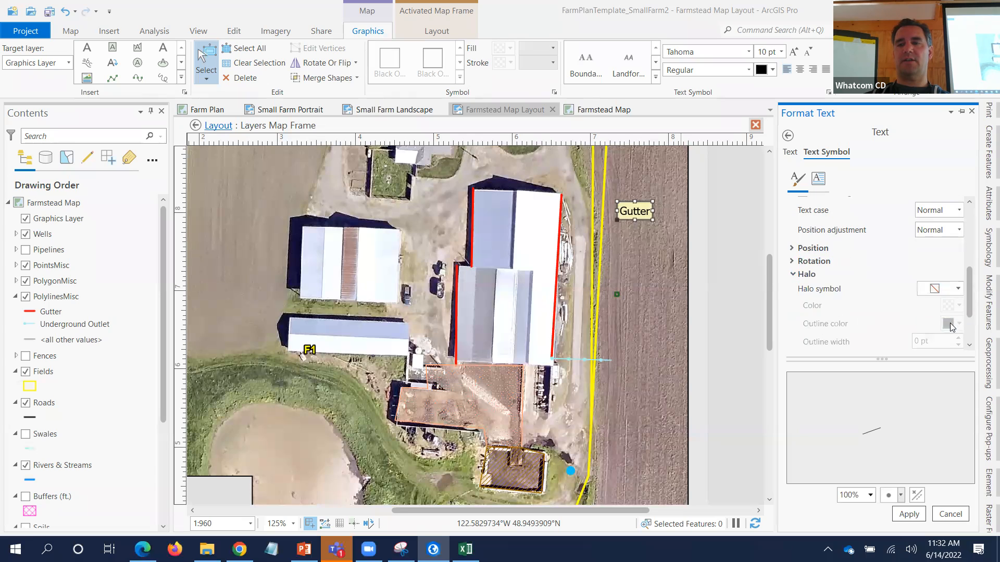
- Give the label a white halo with a 0.5 pt halo size and apply it
left_click(951, 290)
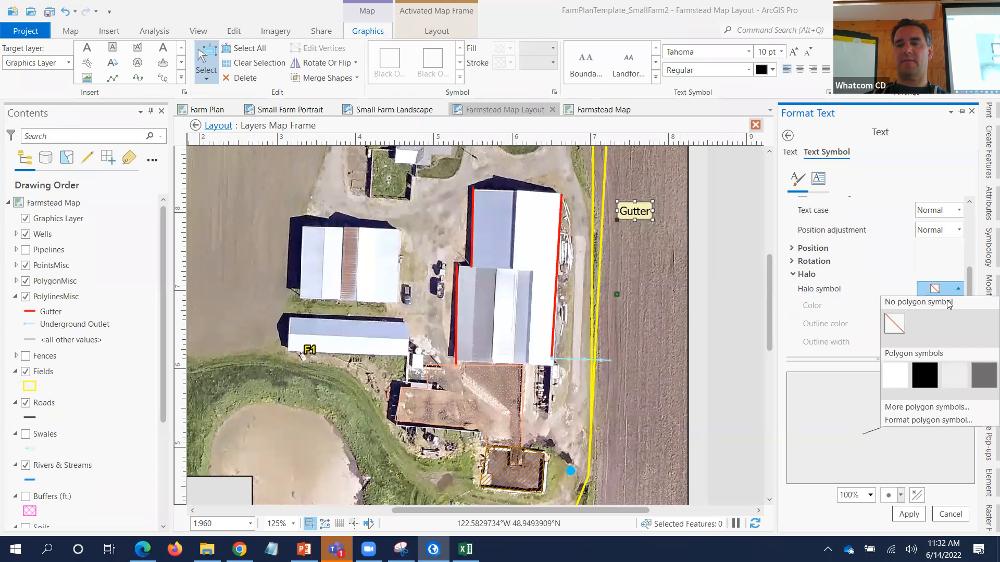
left_click(904, 367)
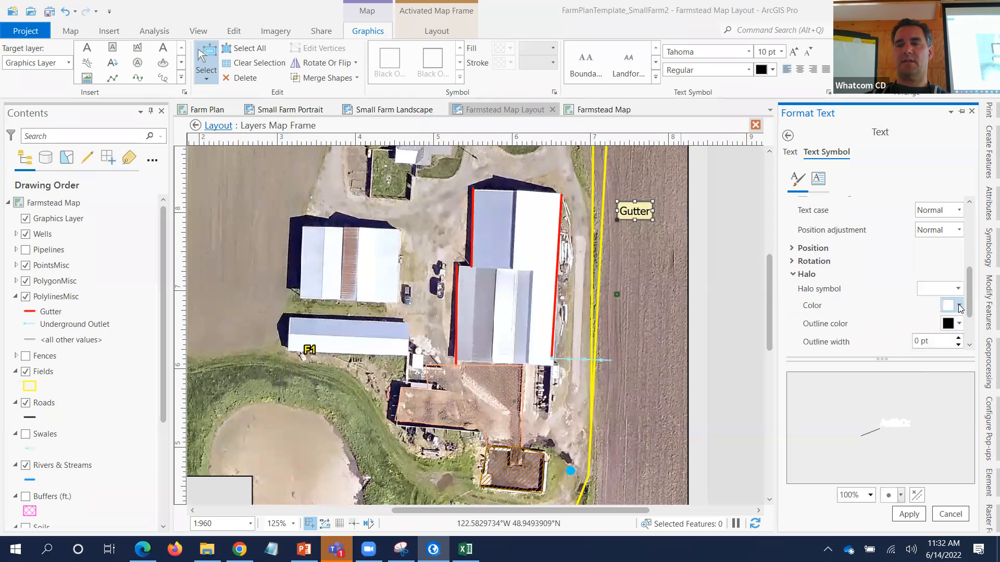
left_click(959, 307)
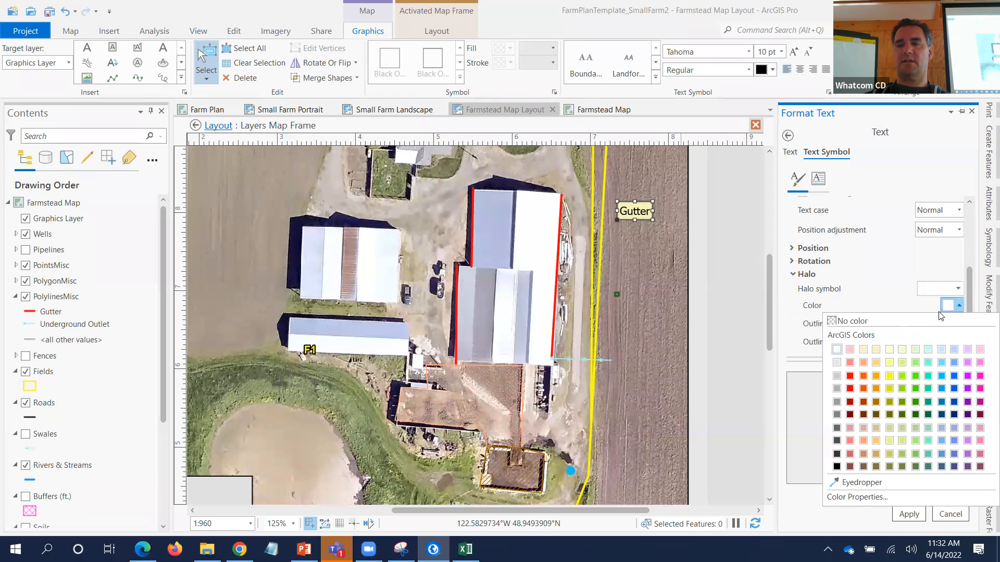
left_click(908, 259)
left_click_drag(970, 304, 971, 325)
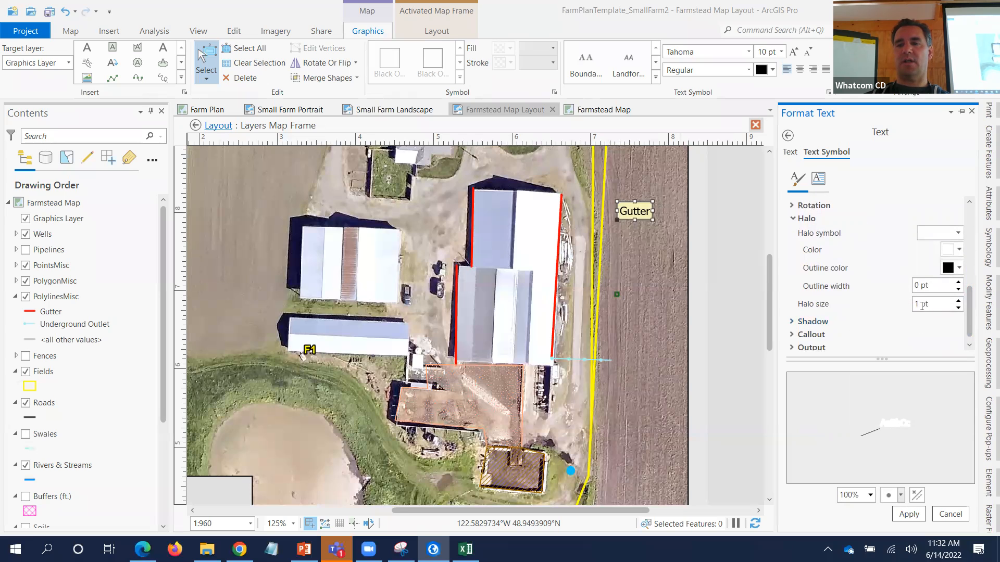
type(".5")
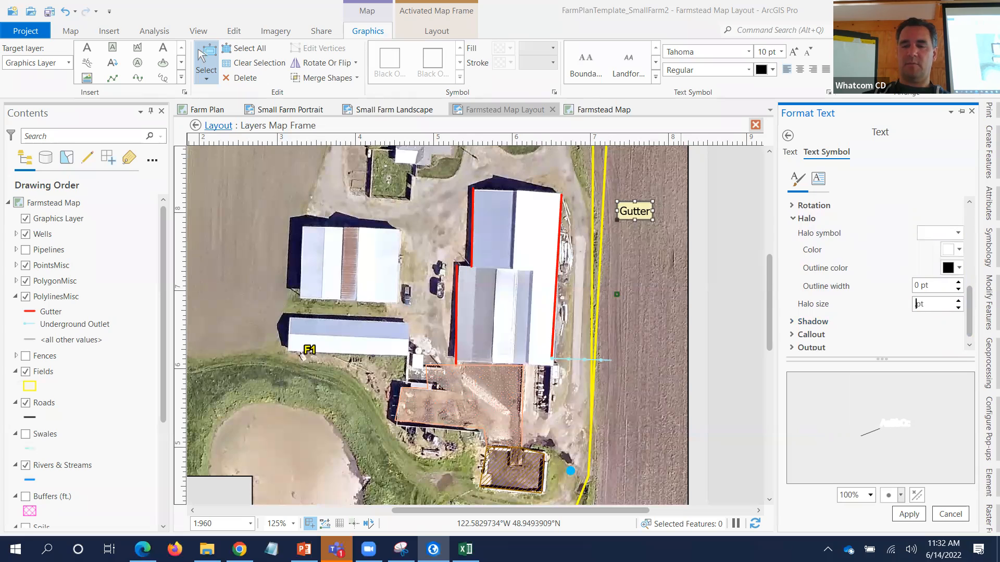
left_click(909, 515)
scroll(932, 258, "up", 5)
scroll(936, 242, "up", 2)
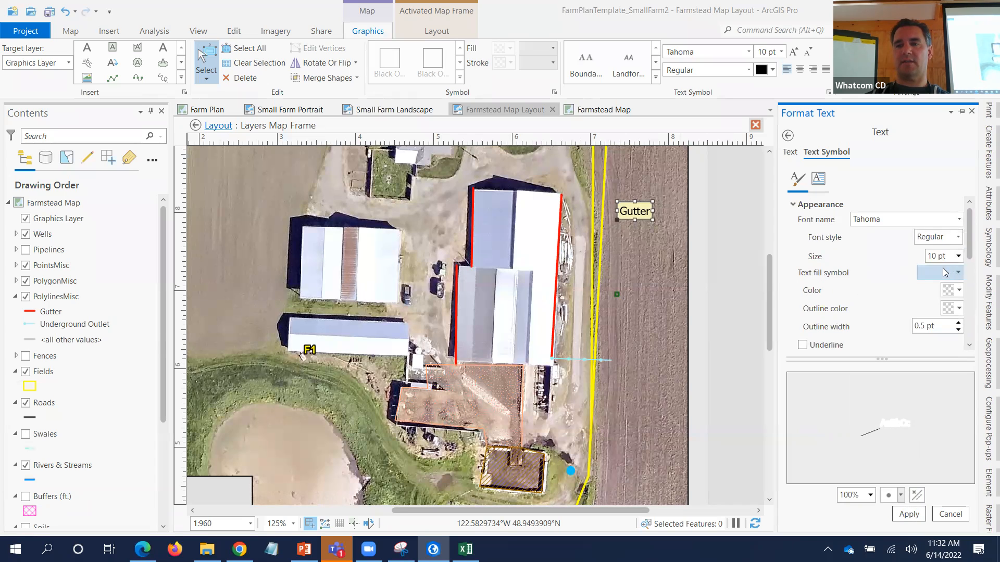
- Review the Gutter label's text fill and text colour choices without changing them
left_click(954, 274)
left_click(955, 274)
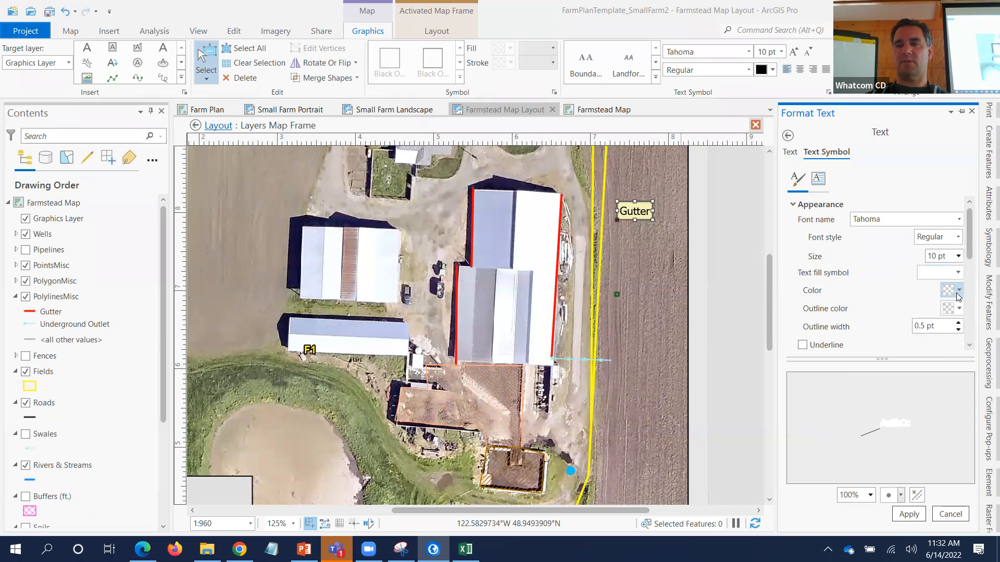
left_click(958, 292)
left_click(958, 292)
scroll(957, 244, "down", 1)
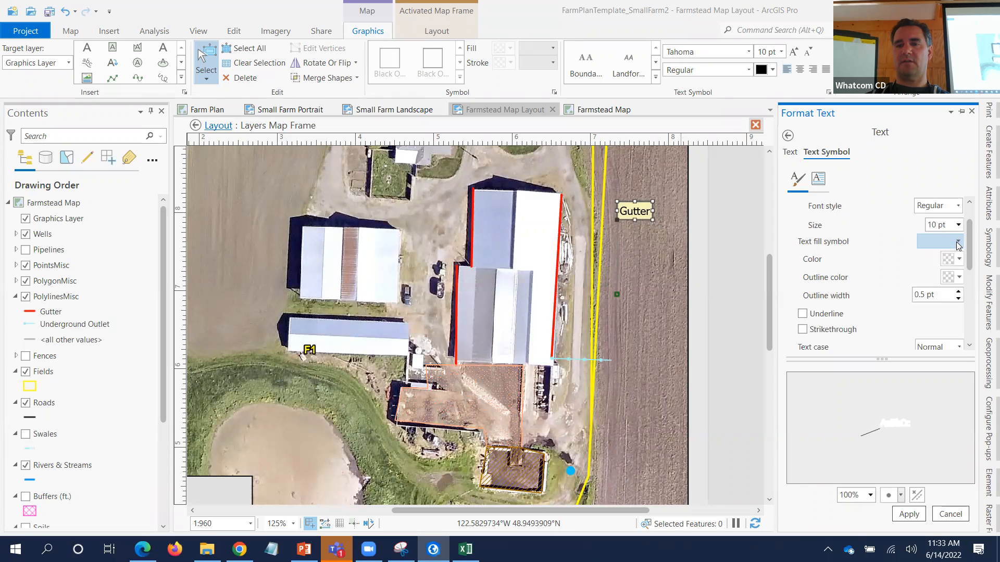
scroll(952, 314, "down", 3)
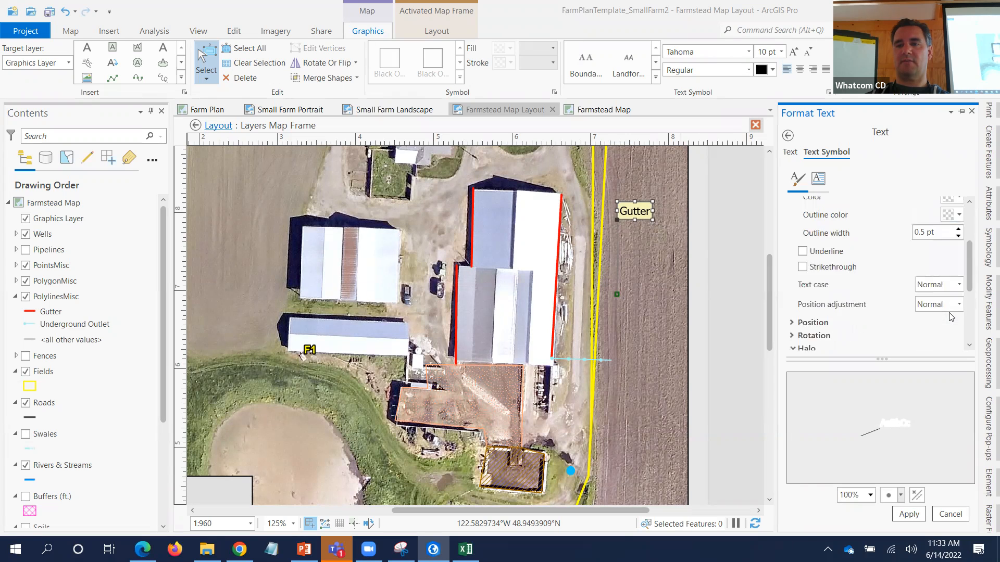
scroll(952, 316, "up", 4)
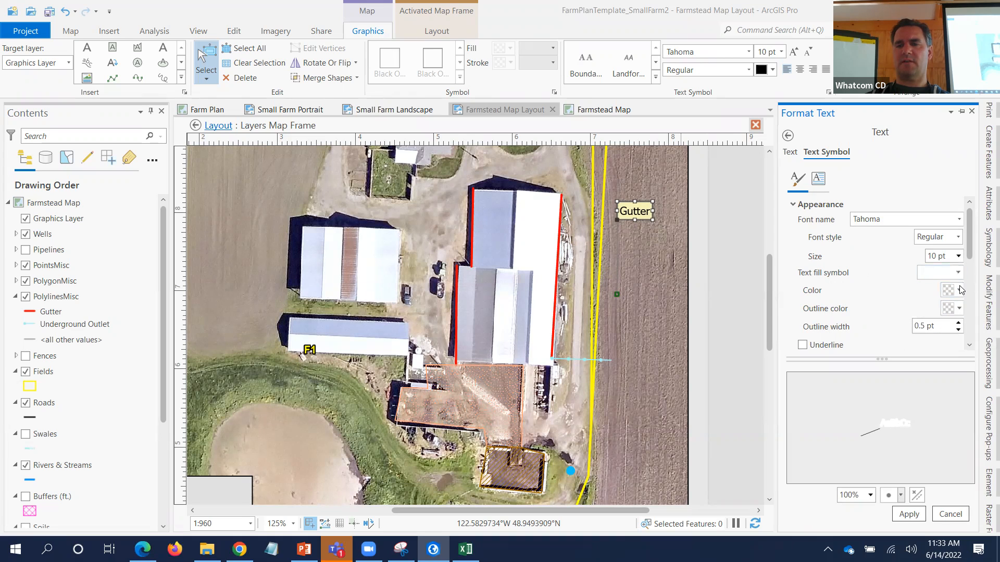
left_click(959, 290)
left_click(839, 332)
scroll(896, 302, "down", 5)
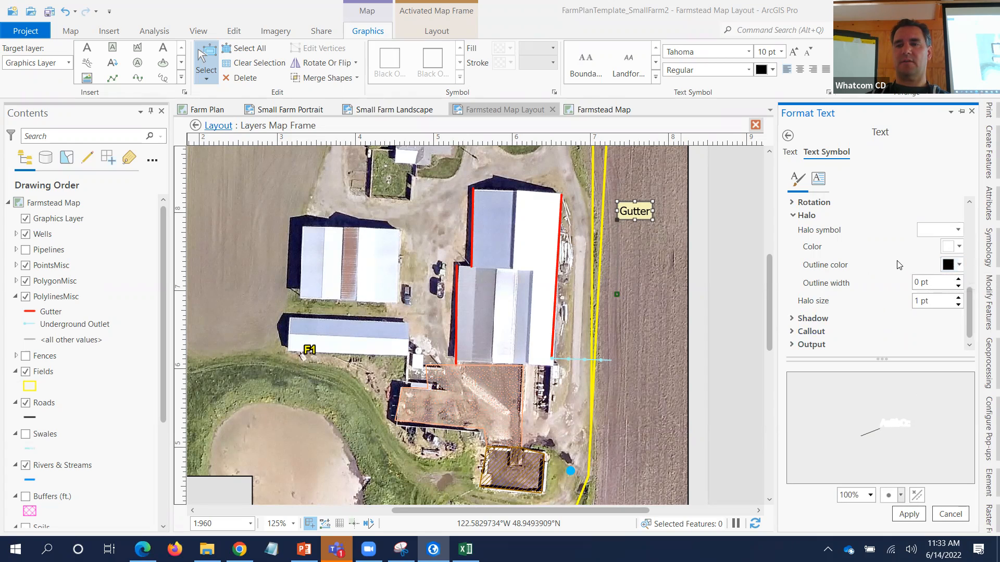
scroll(897, 264, "up", 3)
scroll(897, 265, "up", 4)
- Set the Gutter text colour to black and apply the style
left_click(959, 273)
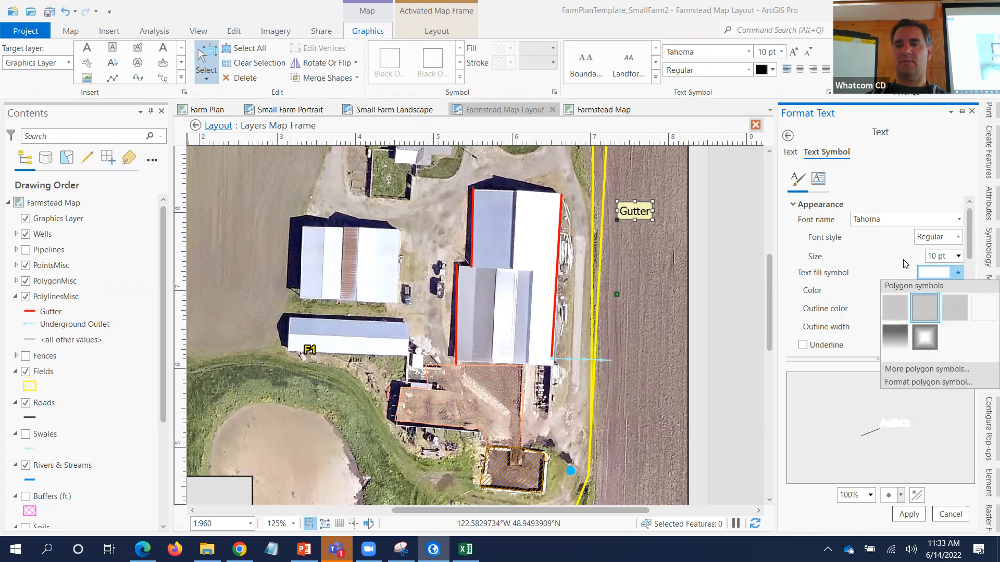
left_click(905, 264)
left_click(949, 290)
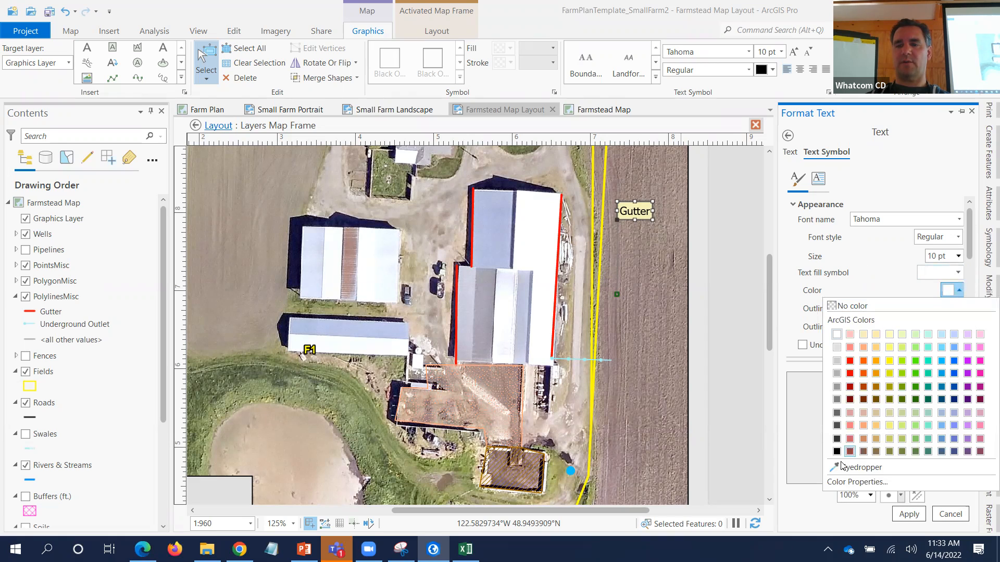
left_click(837, 451)
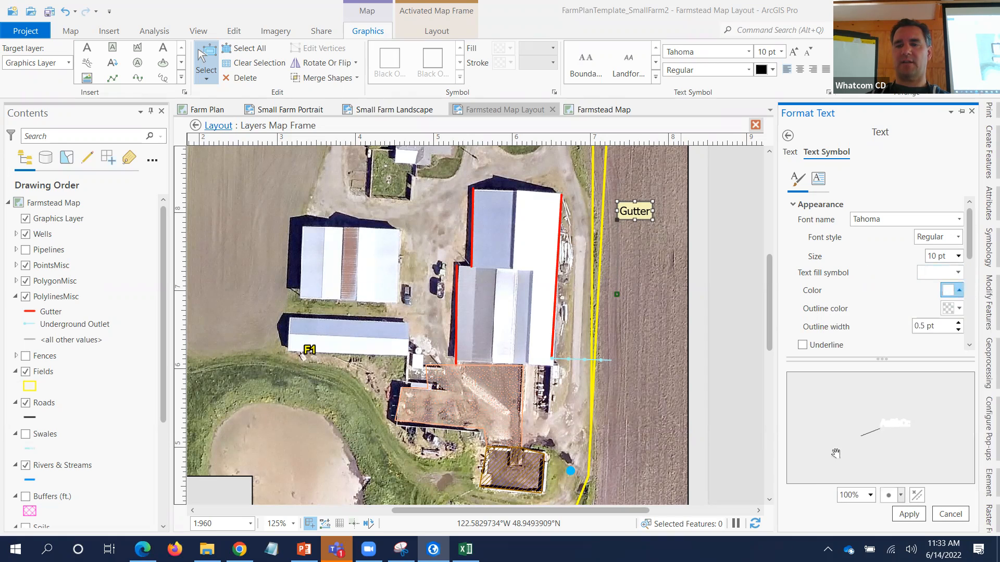
left_click(909, 514)
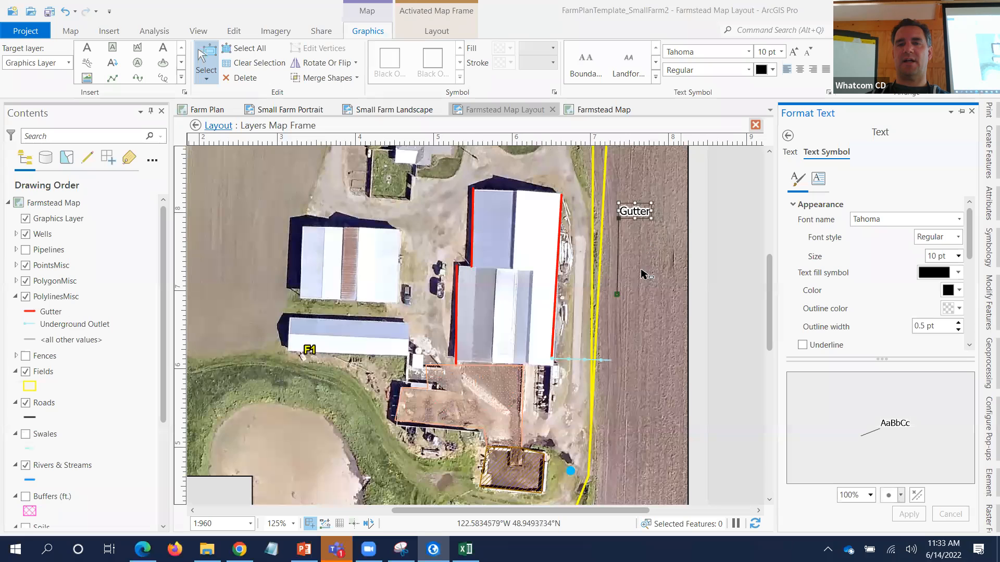
- Drag the Gutter leader anchor onto the red gutter line and select the callout
left_click_drag(615, 296, 560, 268)
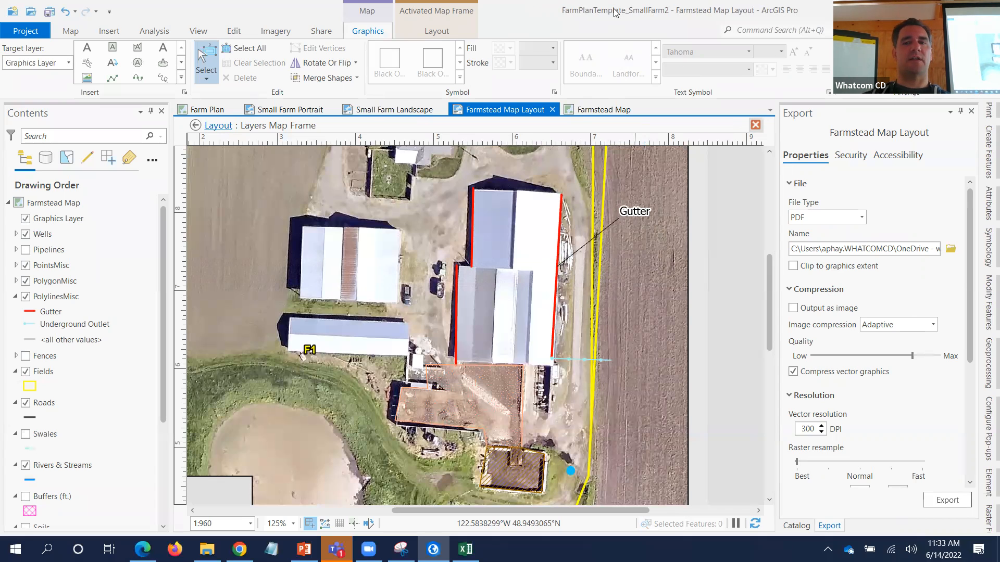
left_click(639, 215)
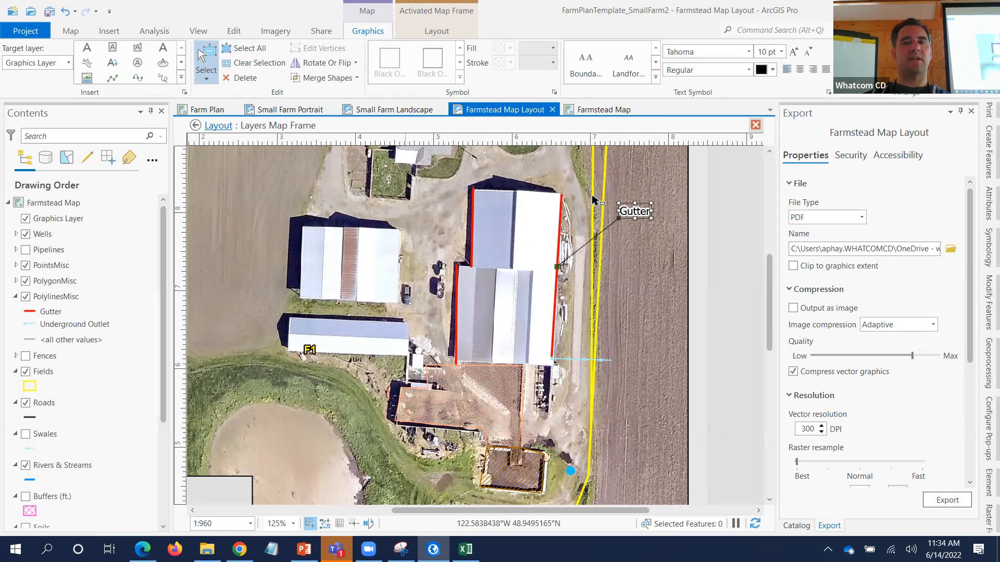
- Copy the Gutter callout down, anchor it on the outlet line and retype it 'Underground Outlet' on two lines
left_click_drag(631, 212, 633, 326)
left_click_drag(558, 267, 590, 361)
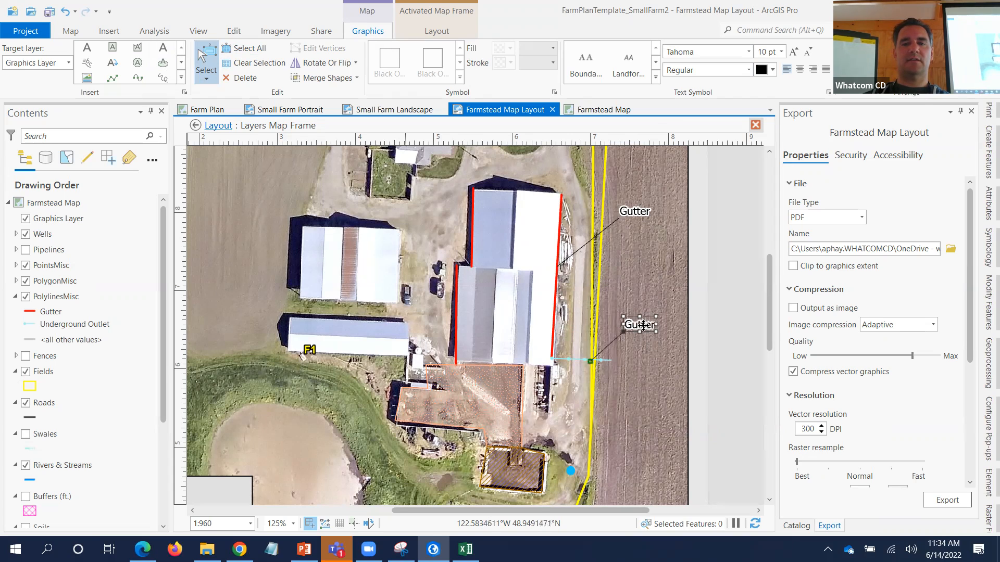
double_click(643, 326)
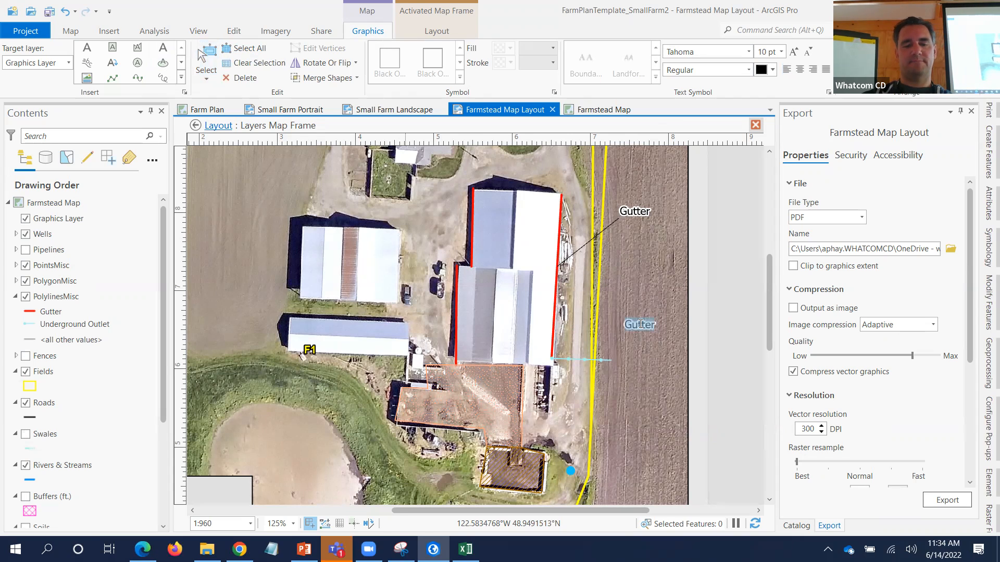
type("Underground")
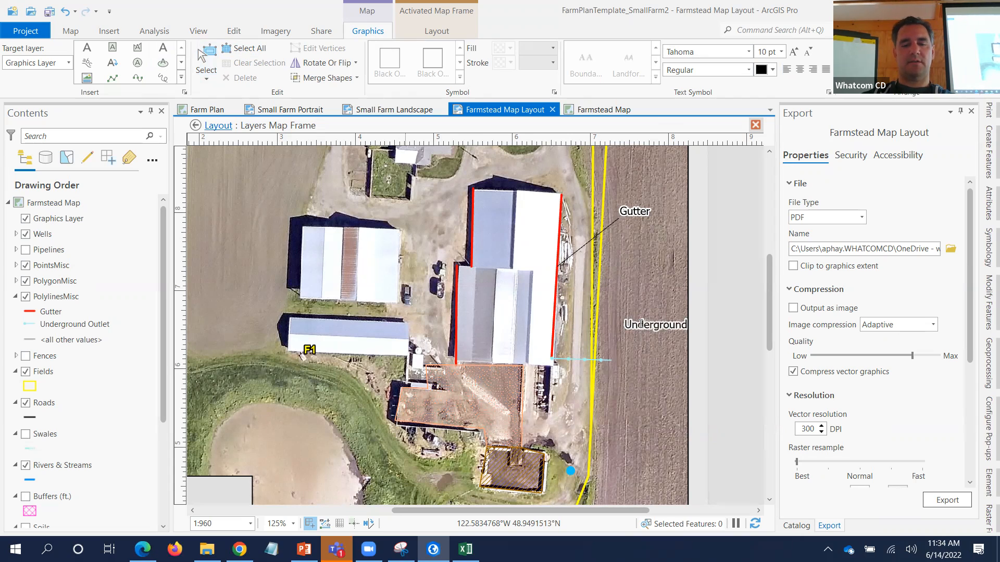
key("Return")
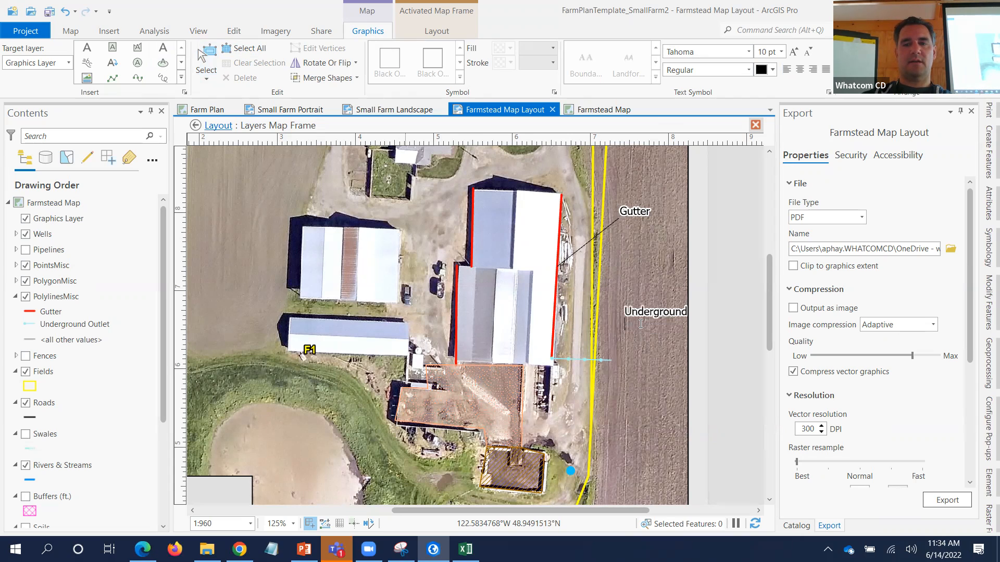
type("Outlet")
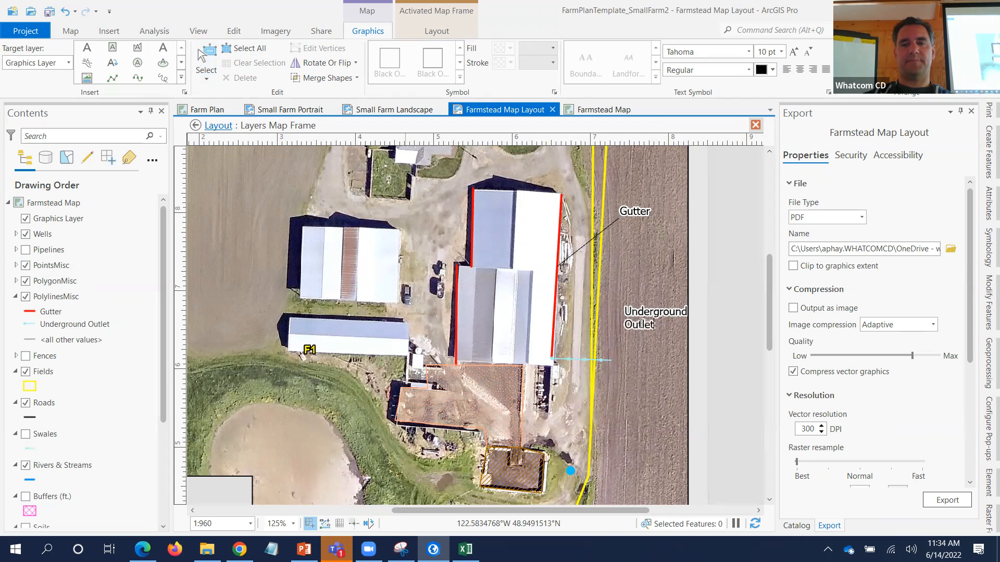
key("Escape")
left_click(648, 322)
- Copy the callout over the brown-roofed building, remove its leader and begin retyping its text
left_click_drag(648, 323, 636, 369)
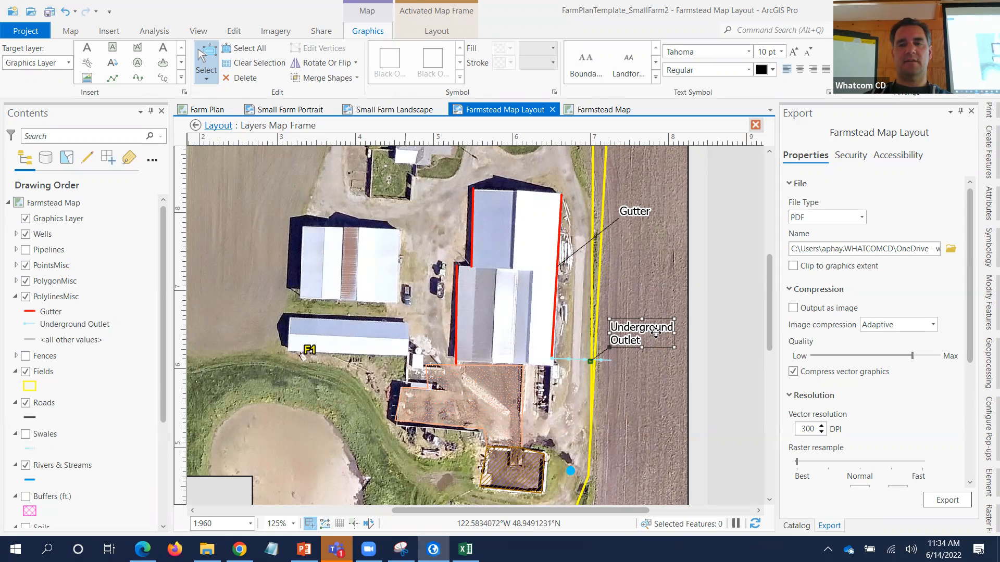
left_click_drag(657, 333, 472, 395)
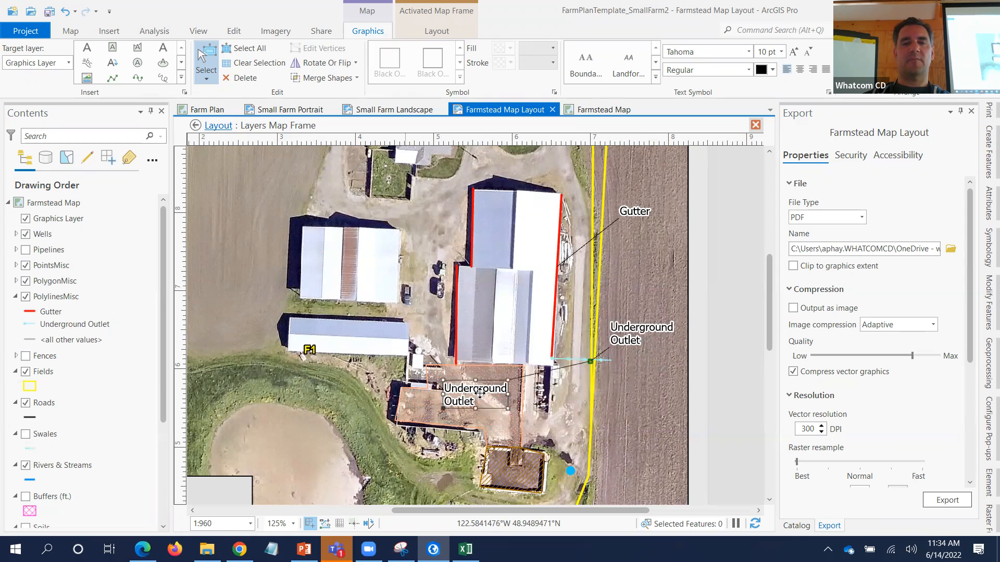
right_click(474, 397)
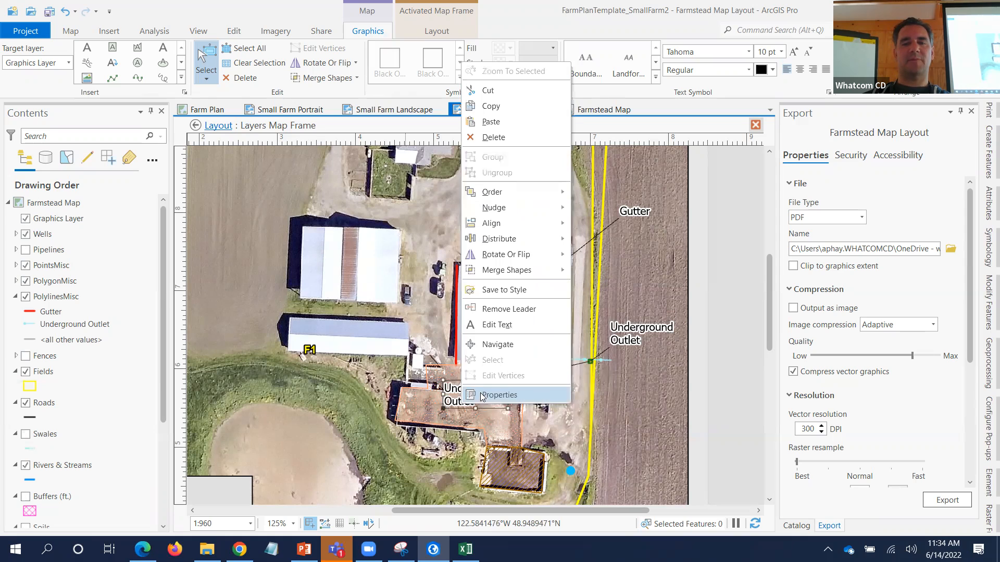
left_click(508, 309)
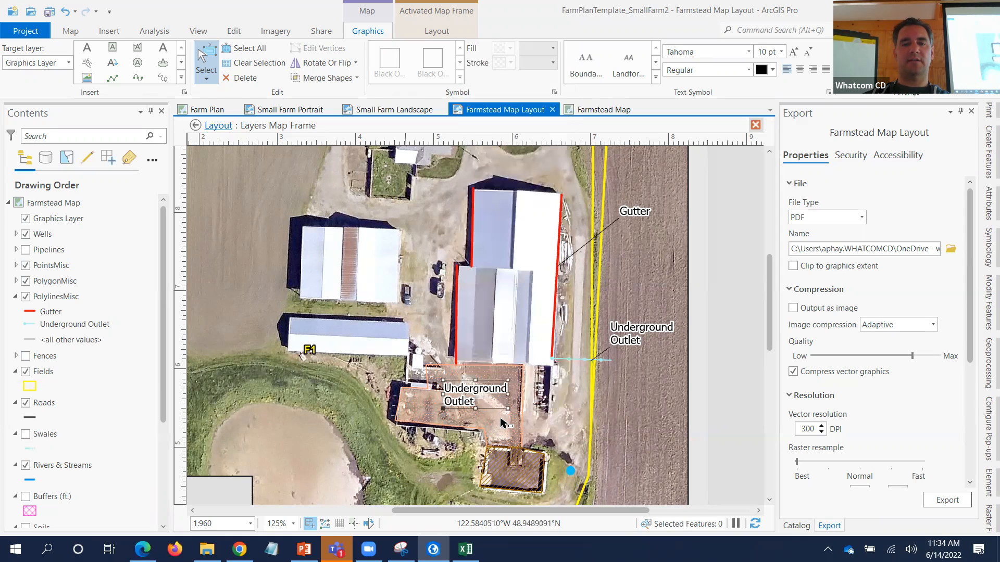
double_click(481, 397)
type("Heavy Use")
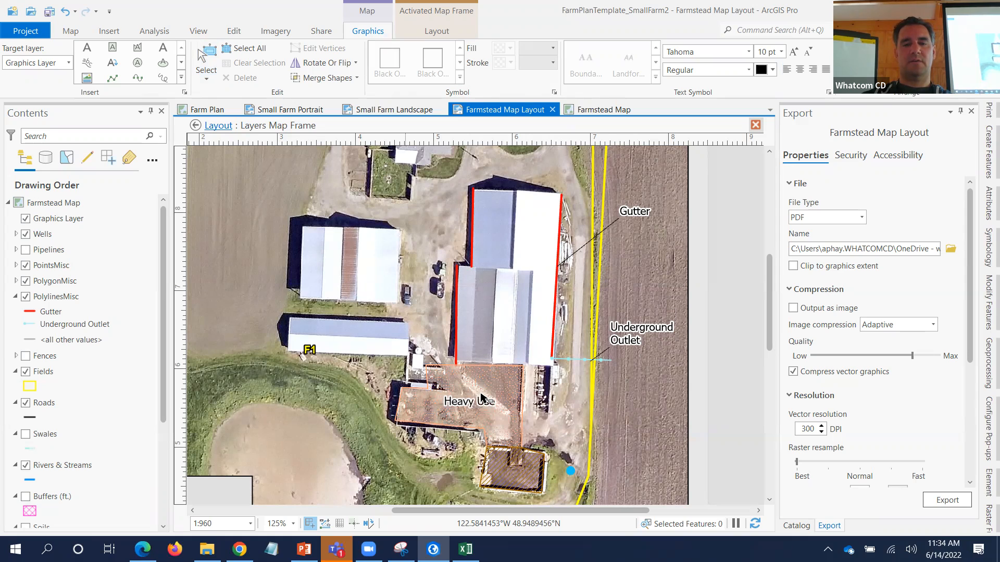
- Finish the 'Heavy Use Area' label and centre it on the brown roof
type("Area")
left_click(495, 390)
left_click(496, 392)
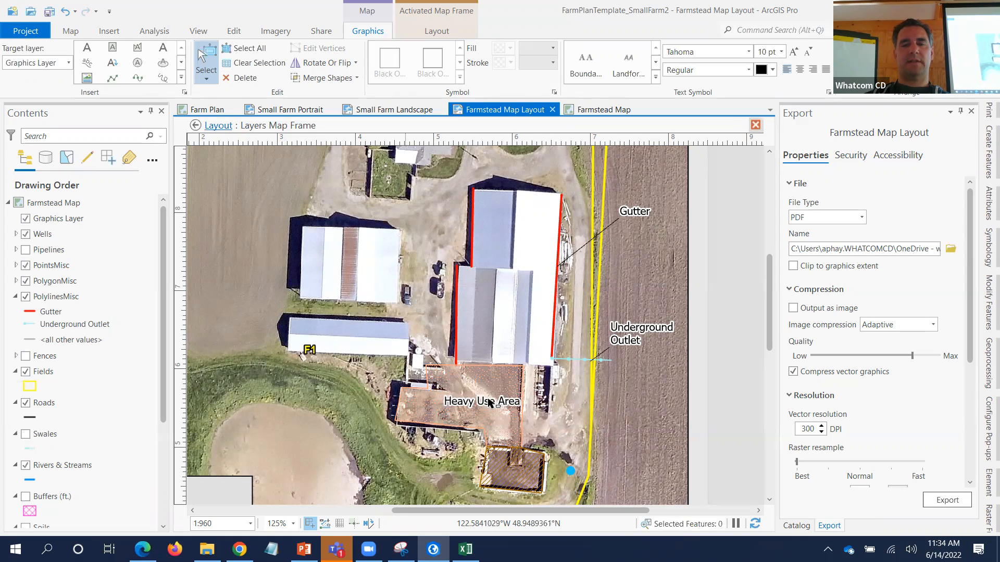
left_click_drag(489, 401, 478, 403)
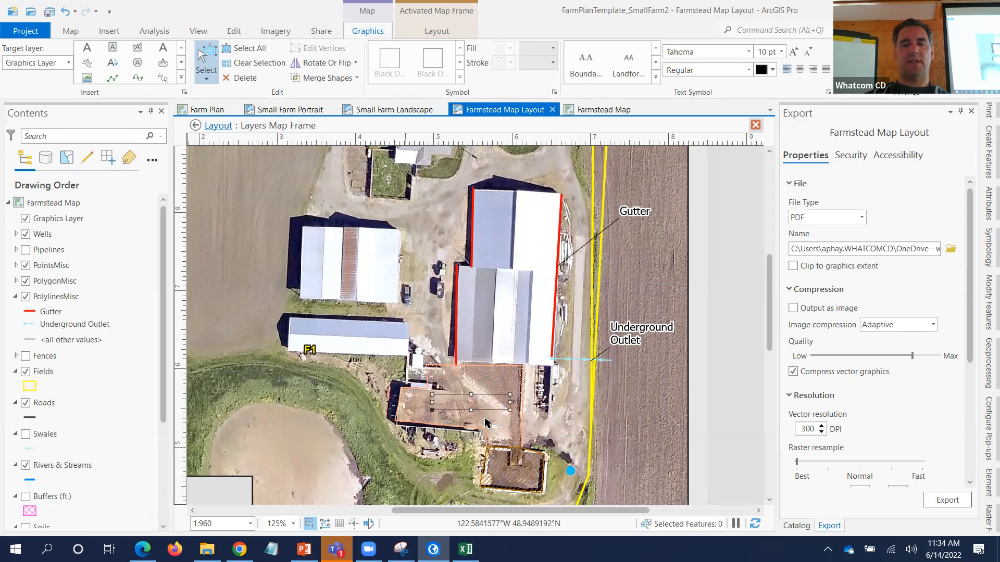
- Copy the Underground Outlet callout farther south and point its leader toward the manure pit
left_click(630, 341)
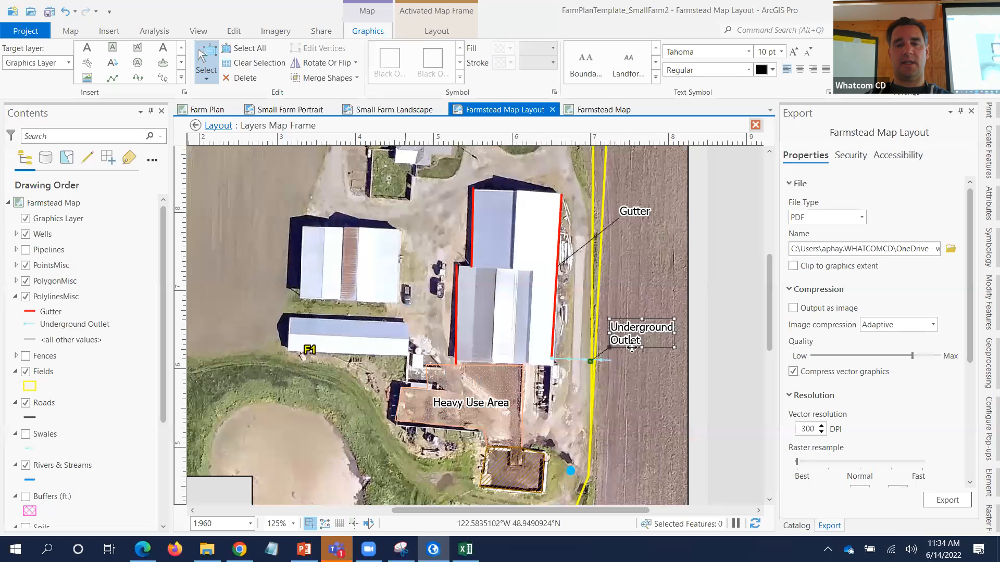
left_click_drag(631, 342, 629, 430)
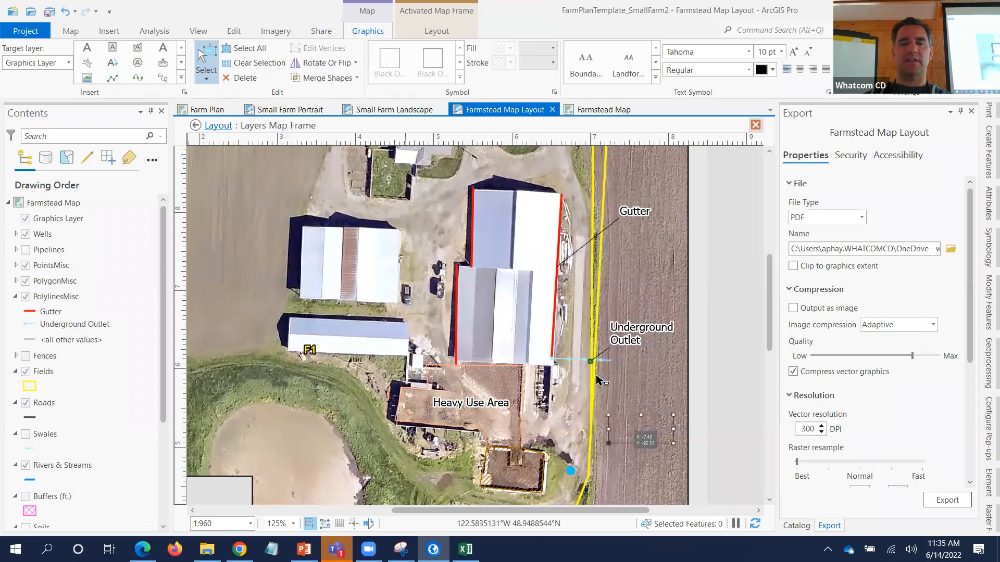
left_click_drag(590, 361, 535, 465)
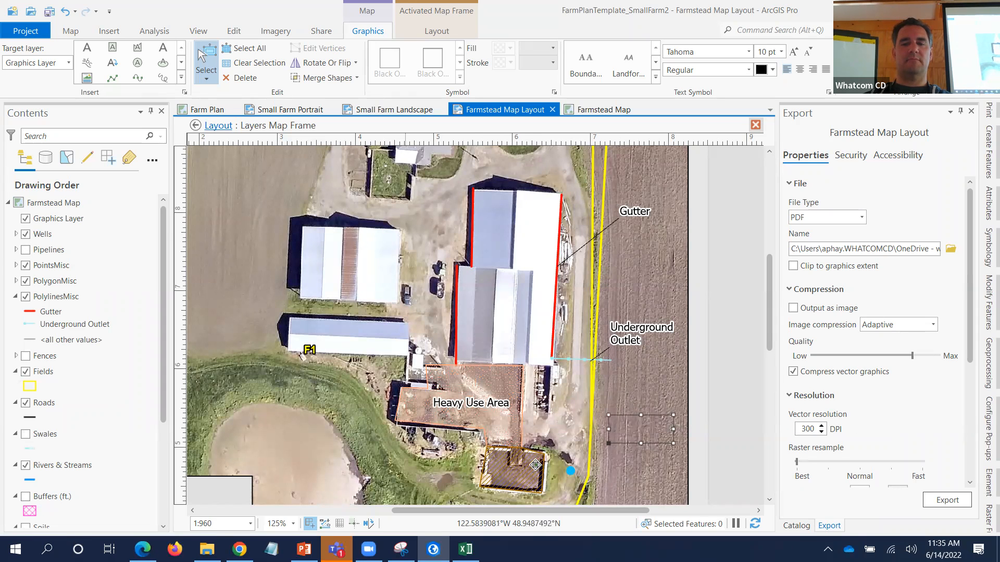
- Change the copied callout's text to 'Manure Storage'
double_click(635, 427)
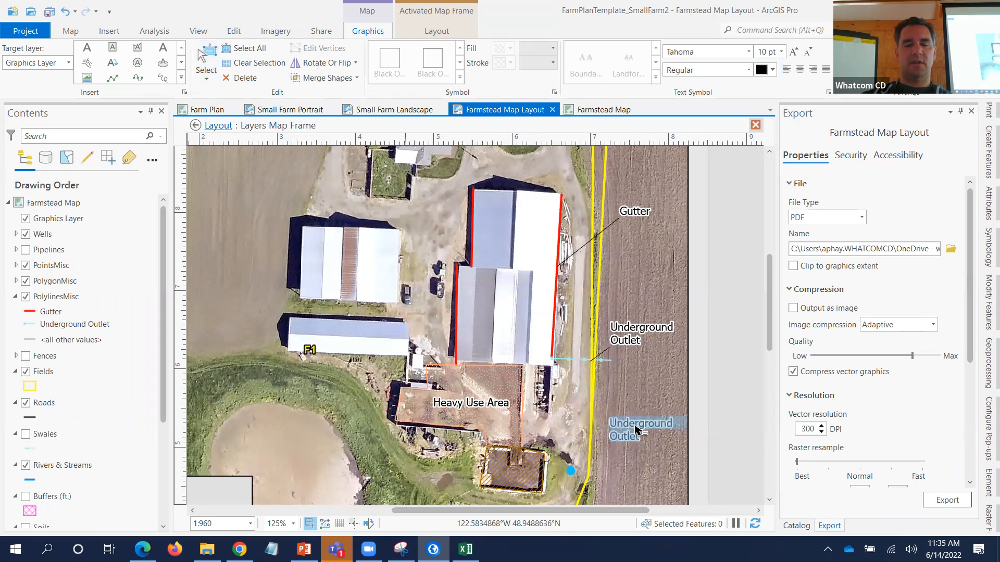
type("Manure L")
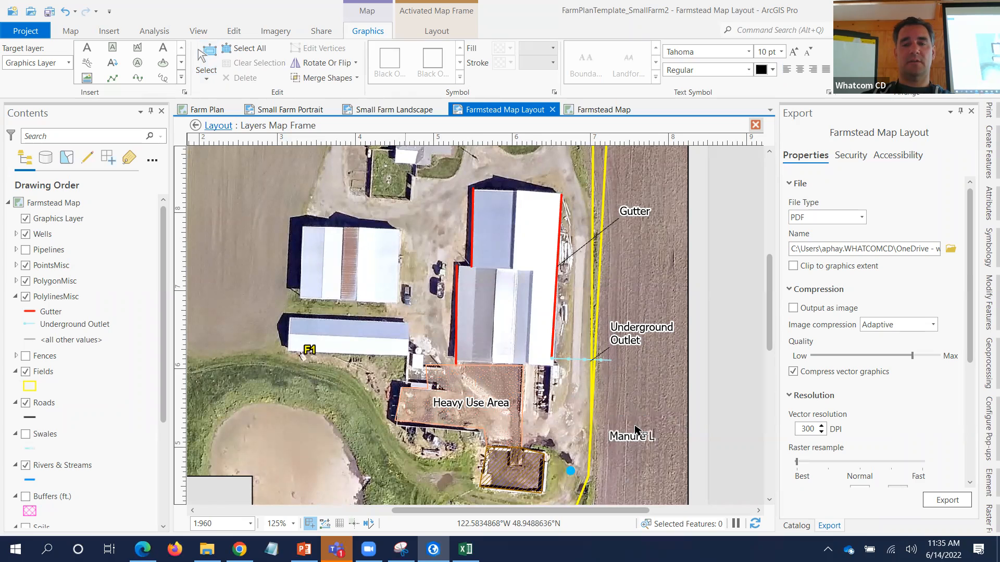
key("BackSpace")
key("BackSpace")
key("BackSpace")
key("BackSpace")
key("BackSpace")
key("BackSpace")
type("S")
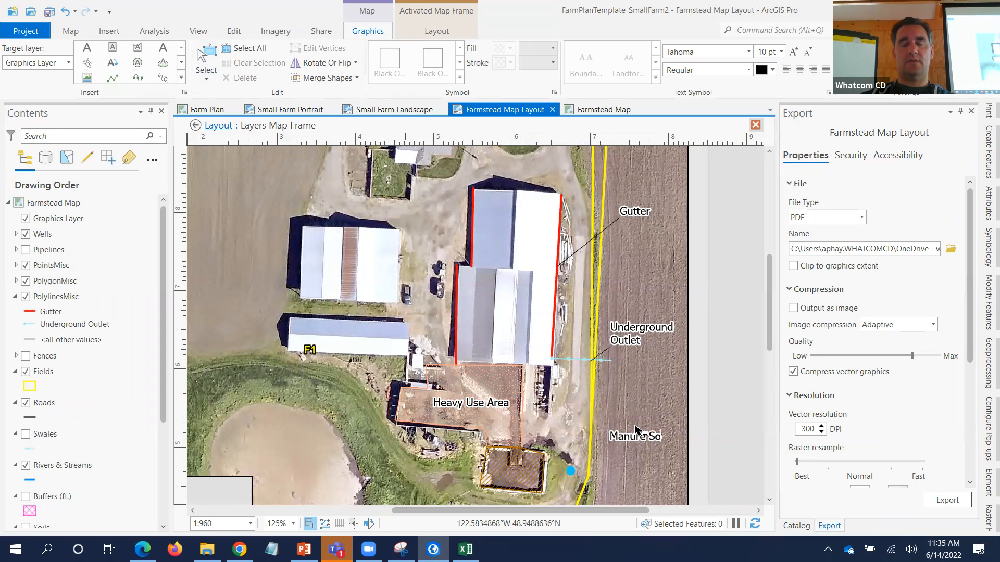
type("torage")
key("Escape")
- Move the Manure Storage callout beside the manure pit and adjust its placement
left_click_drag(627, 432, 617, 438)
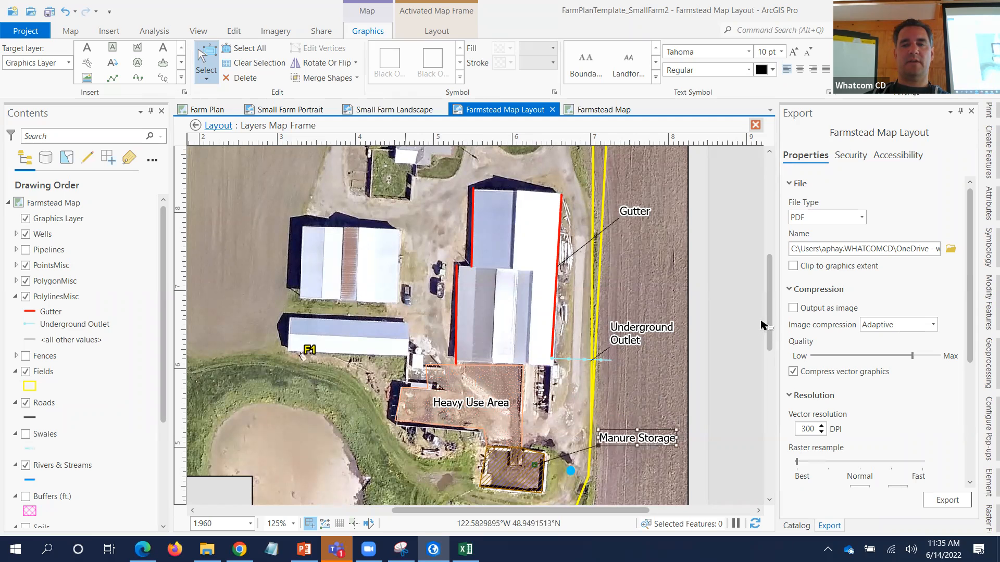
left_click_drag(770, 316, 769, 355)
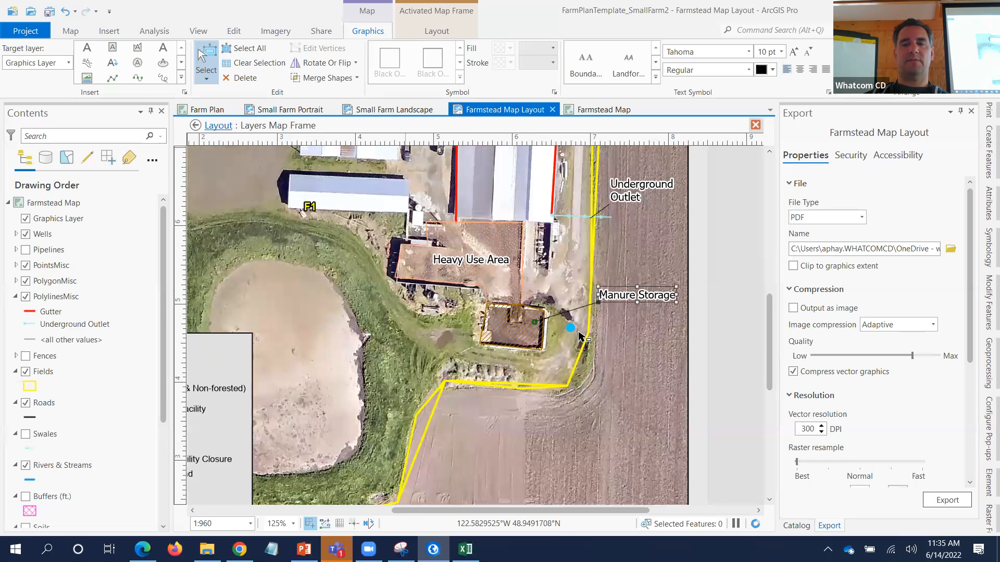
left_click_drag(770, 347, 769, 302)
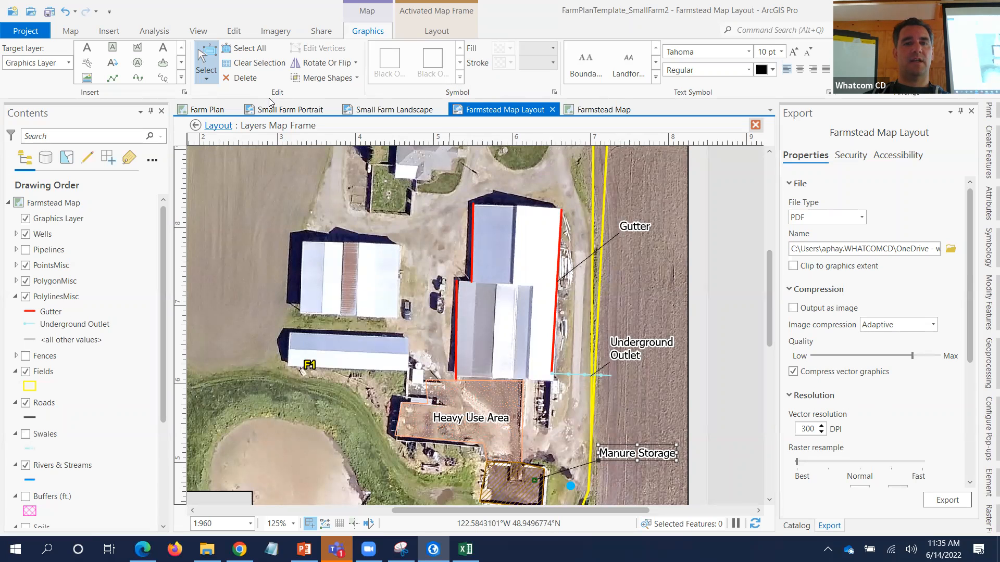
left_click(208, 111)
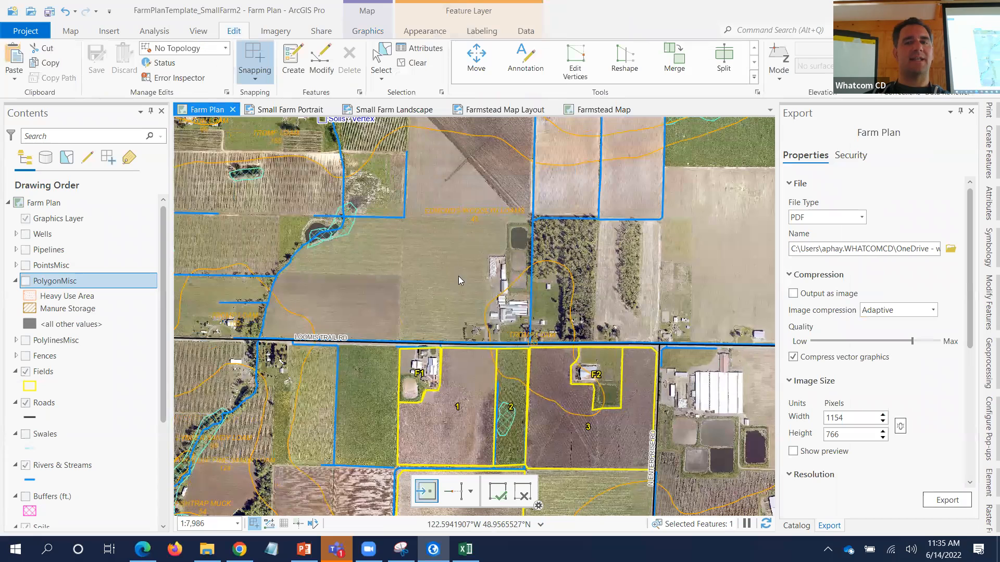
left_click(502, 110)
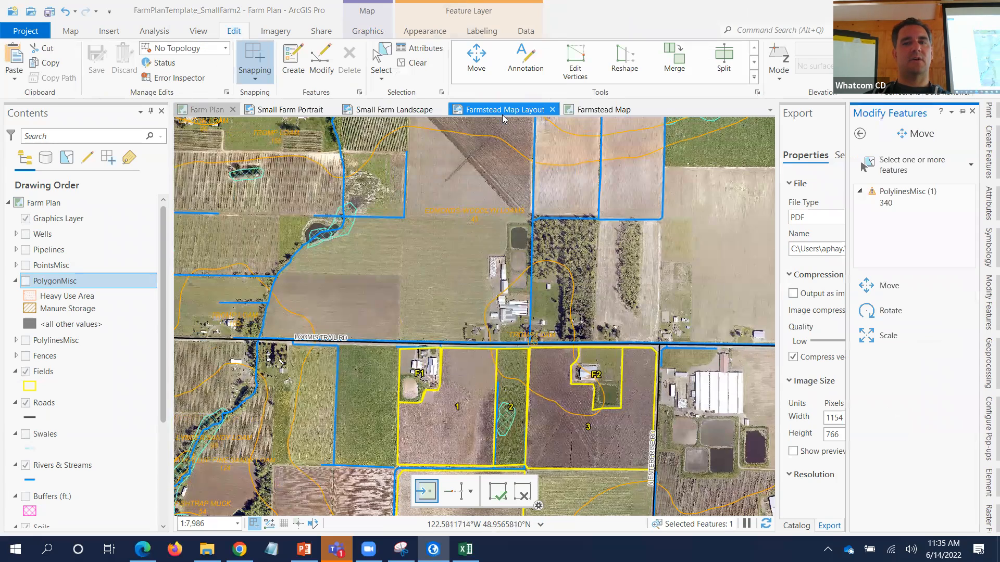
left_click(610, 110)
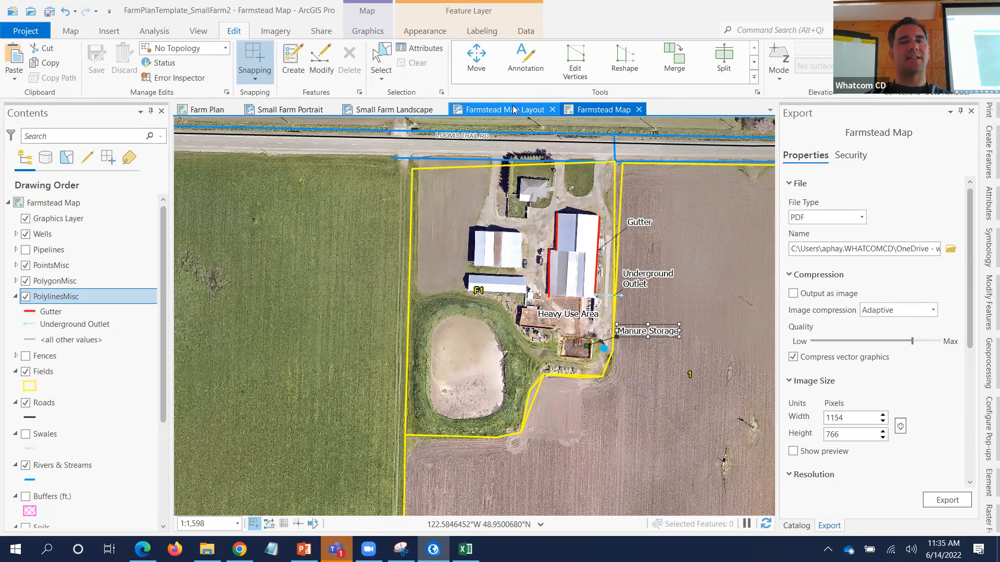
left_click(513, 109)
left_click(593, 109)
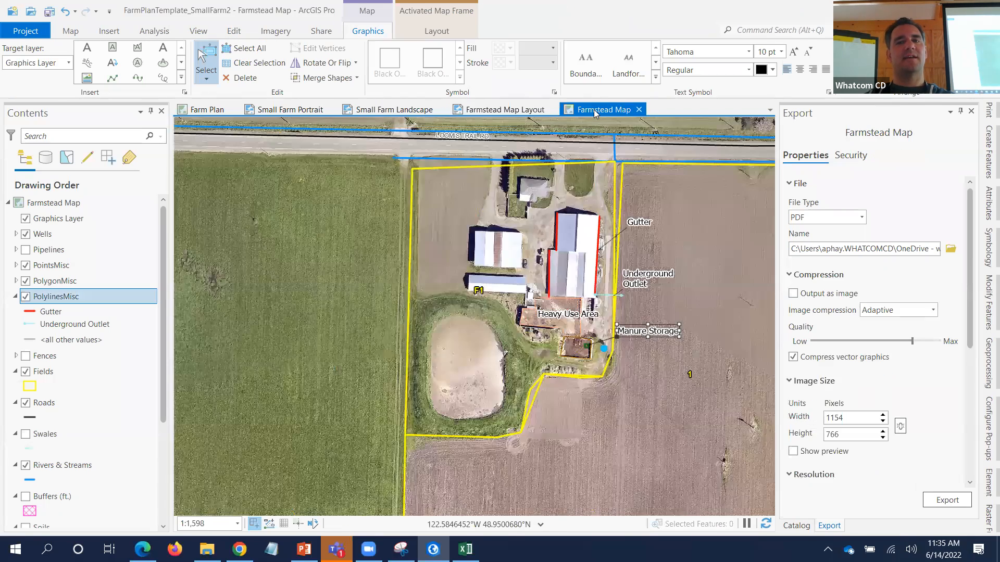
left_click(527, 110)
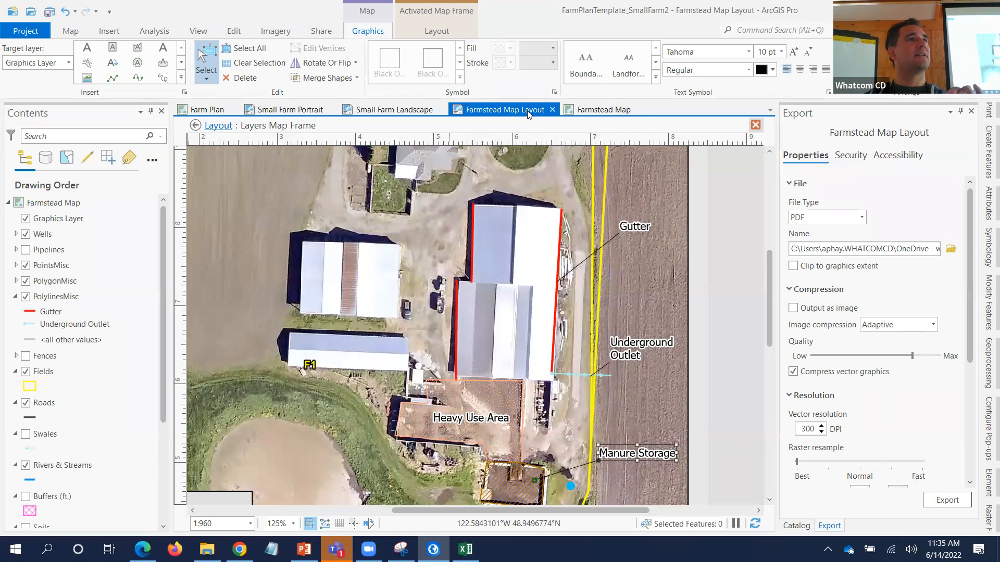
left_click(598, 110)
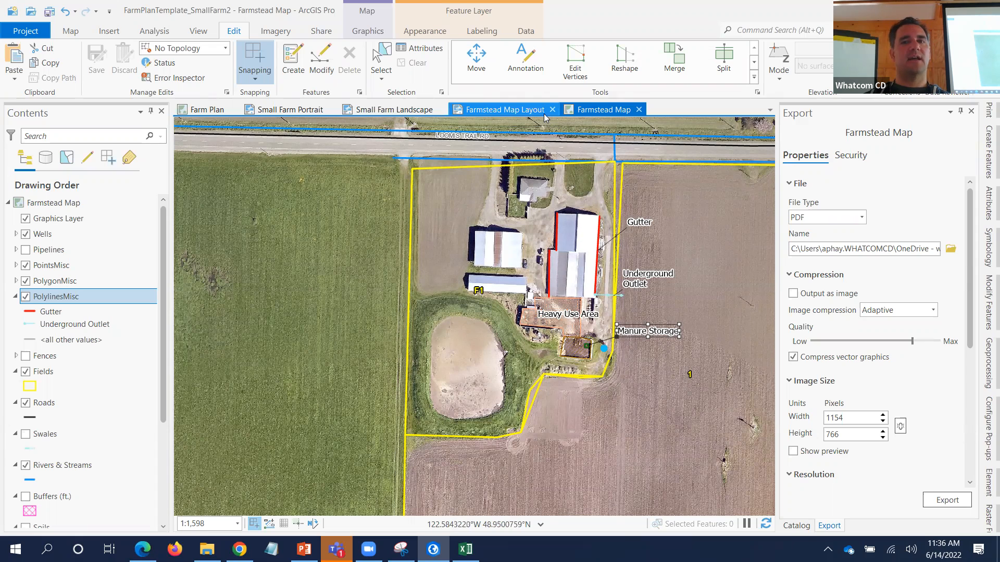
left_click(527, 113)
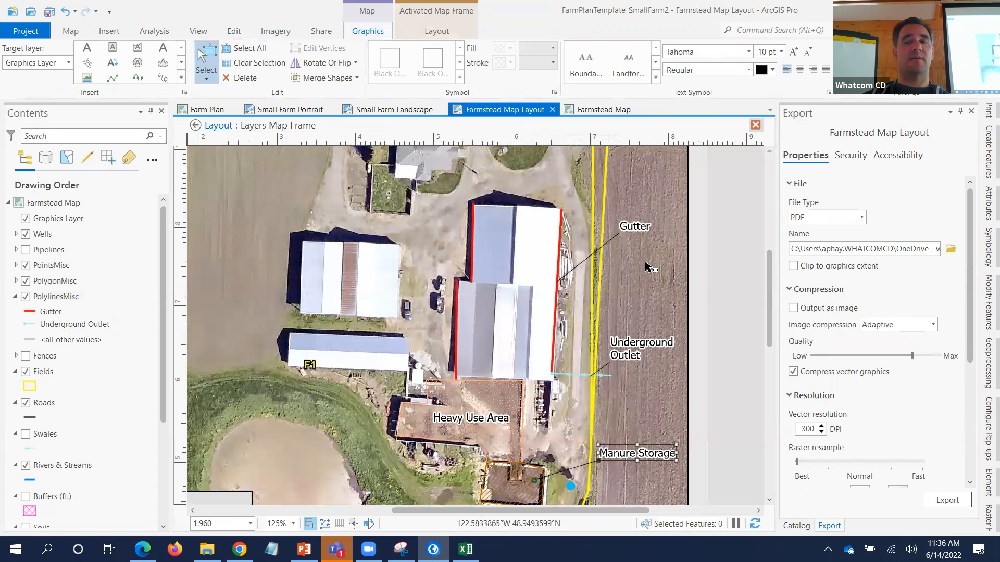
- Place a 'something here' text element above the buildings, then reactivate the map frame
left_click(217, 134)
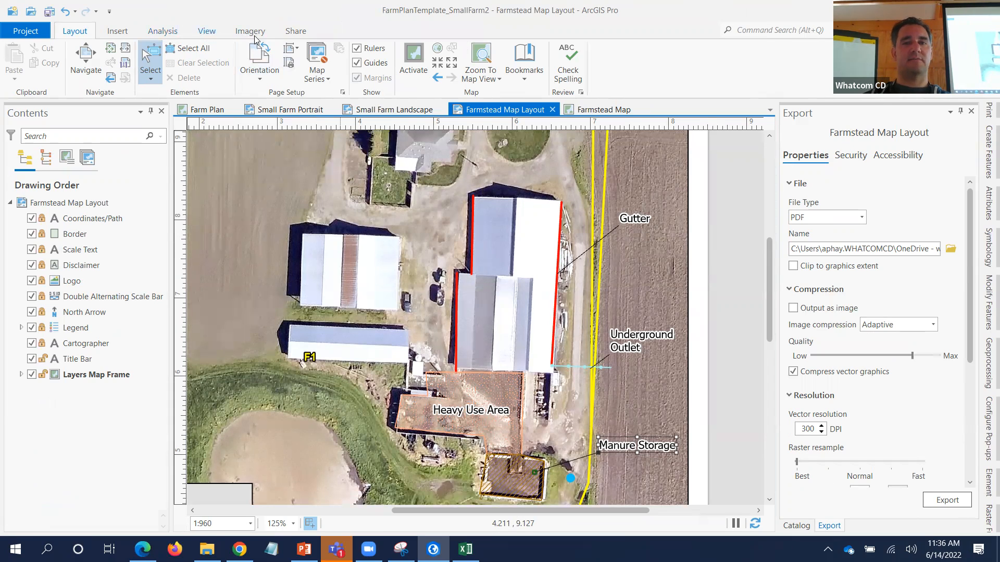
left_click(112, 30)
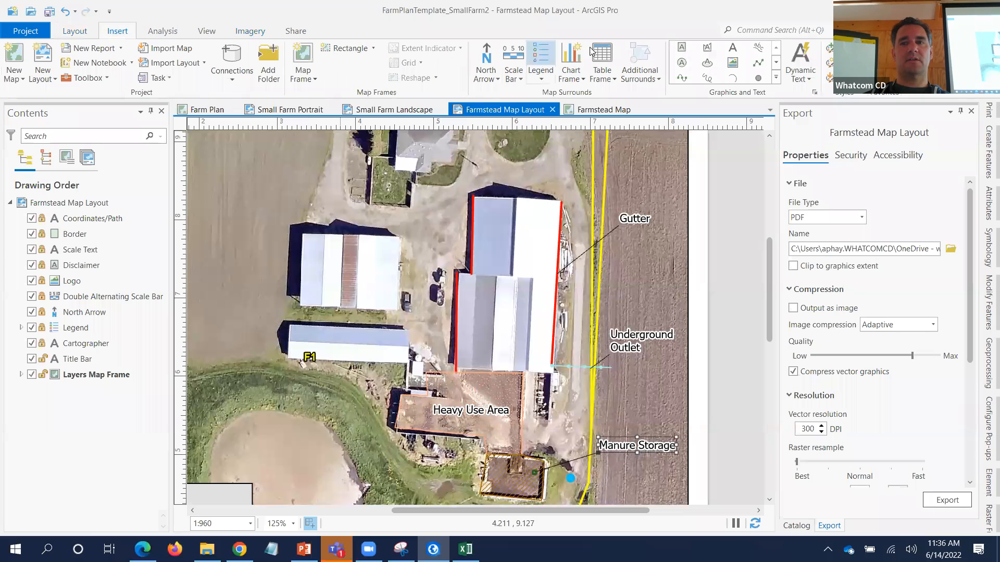
left_click(734, 47)
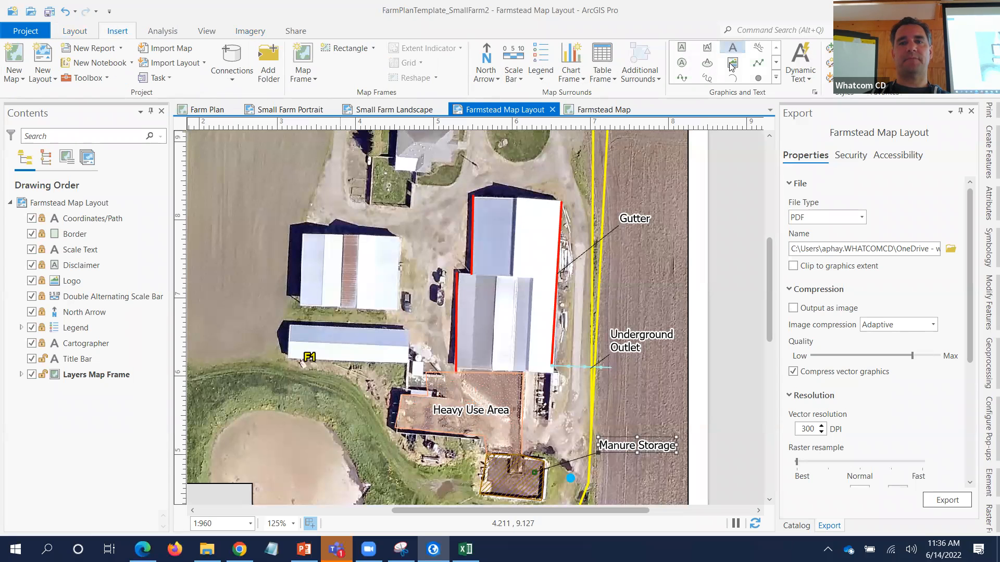
left_click(358, 201)
type("something here")
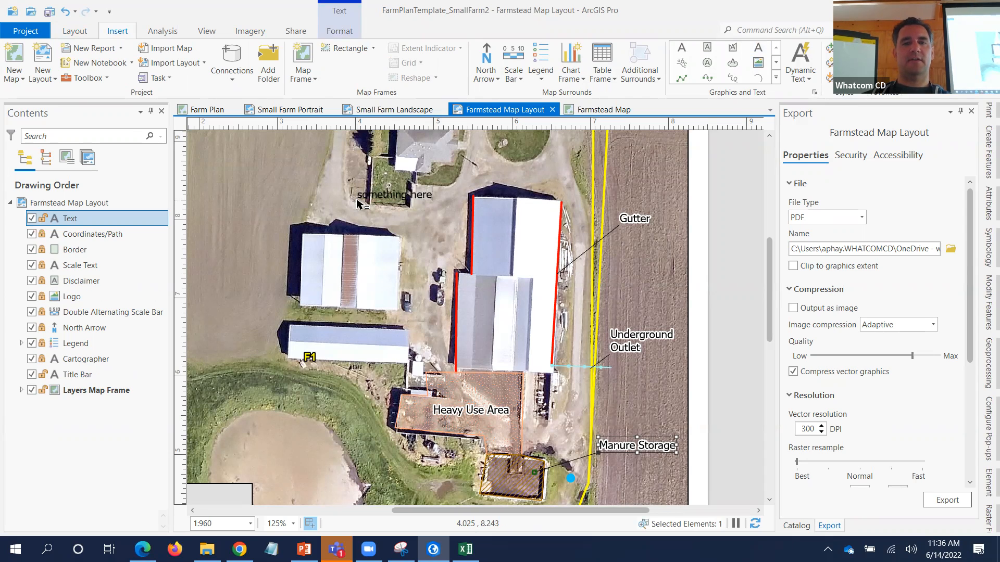
key("Escape")
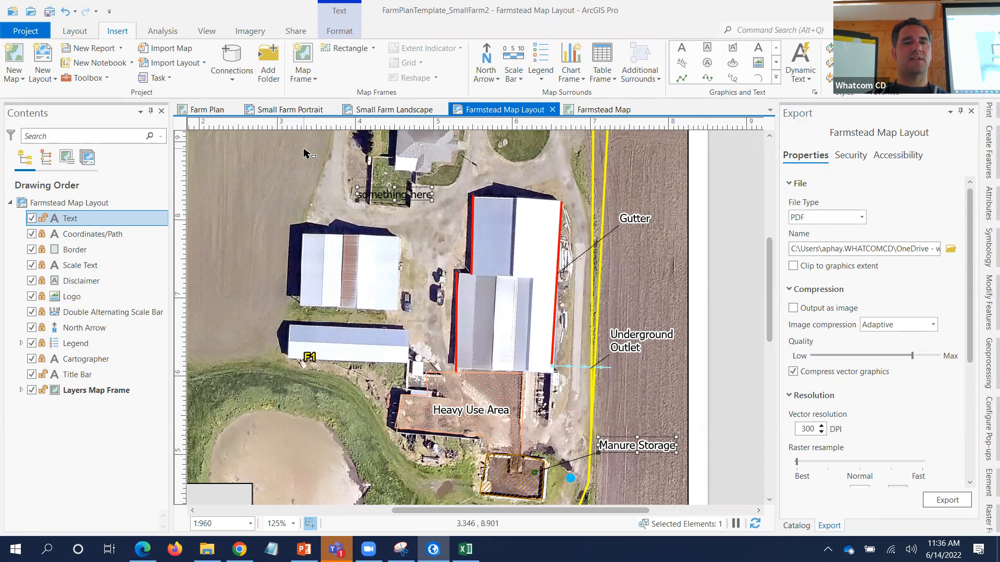
right_click(322, 197)
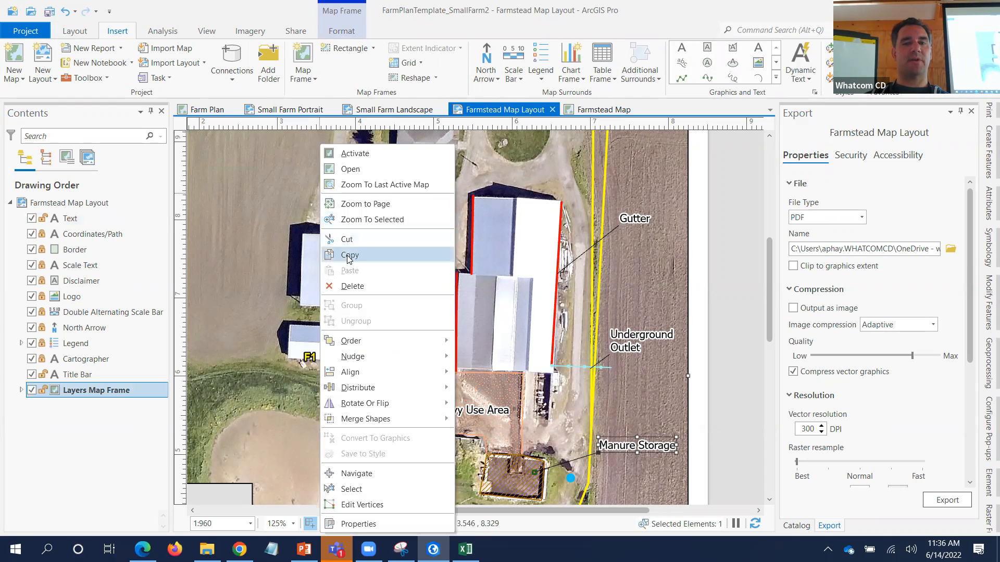
left_click(354, 153)
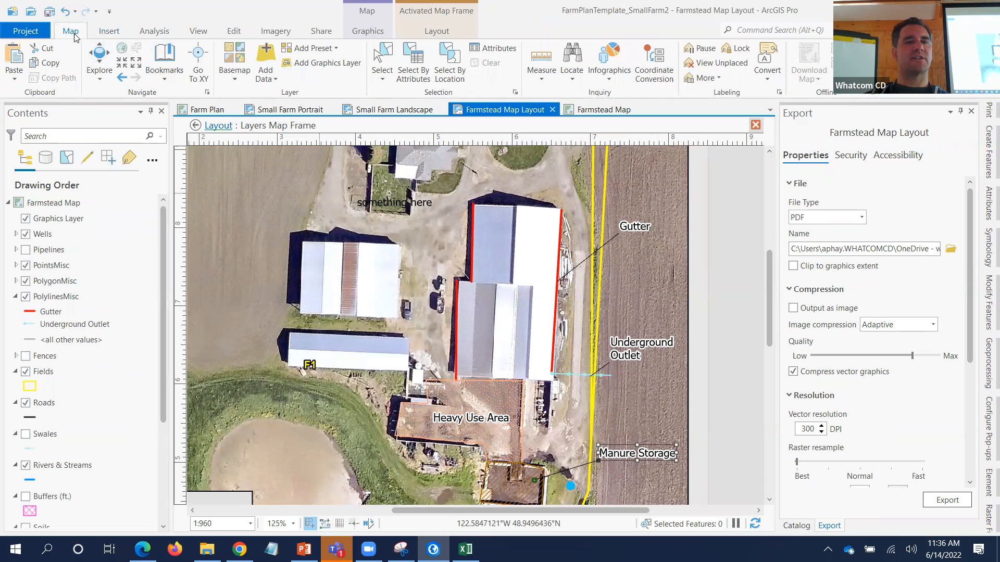
left_click(101, 59)
left_click_drag(377, 266, 322, 253)
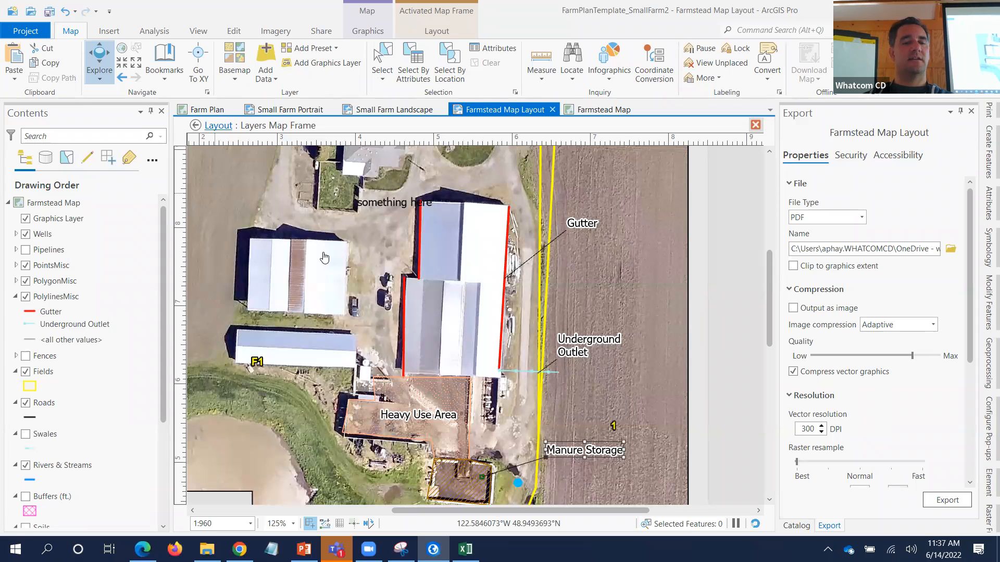
left_click(121, 77)
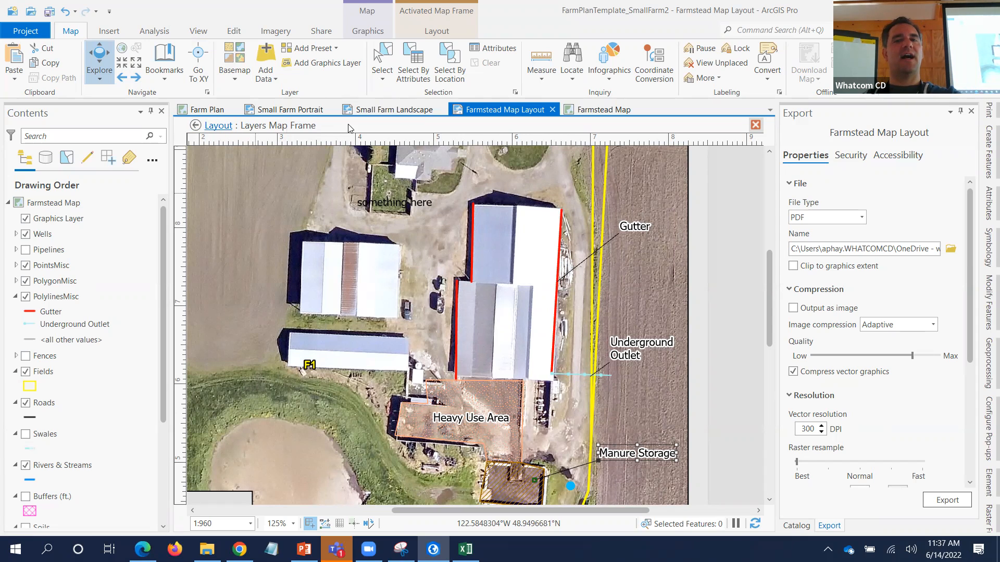
left_click(592, 109)
left_click(506, 109)
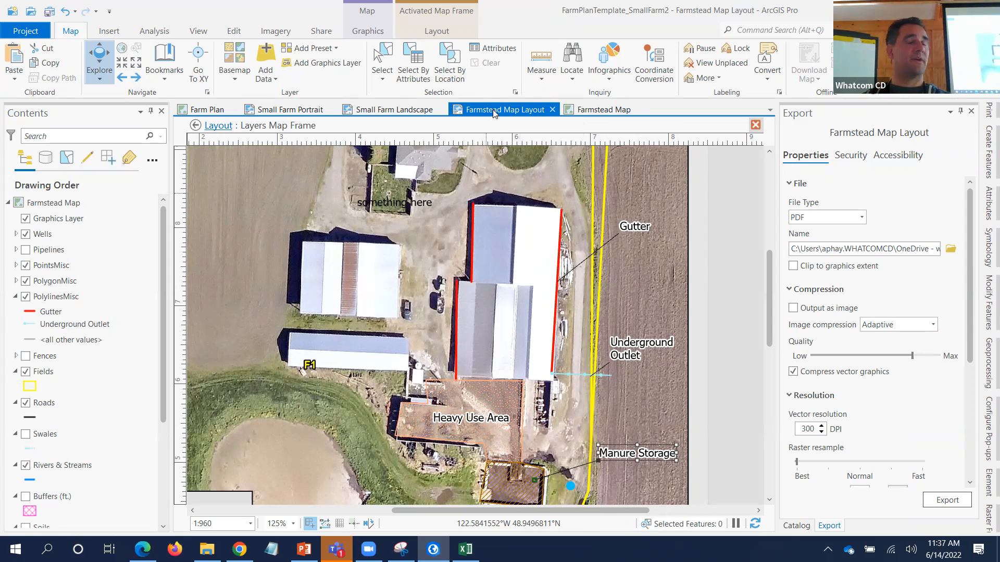
- Delete the trial 'something here' text element from the Farmstead Map Layout
left_click(212, 126)
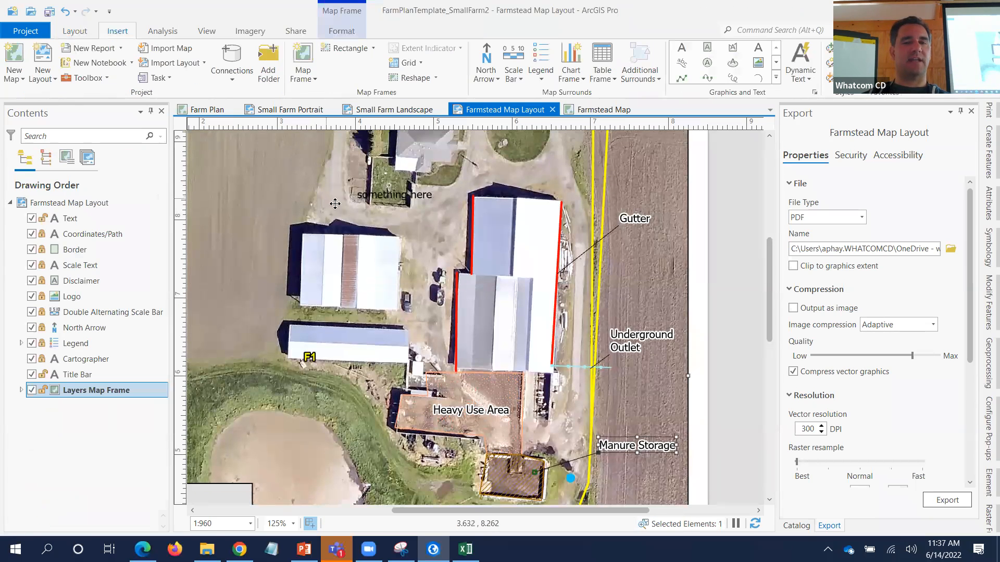
left_click_drag(399, 193, 235, 200)
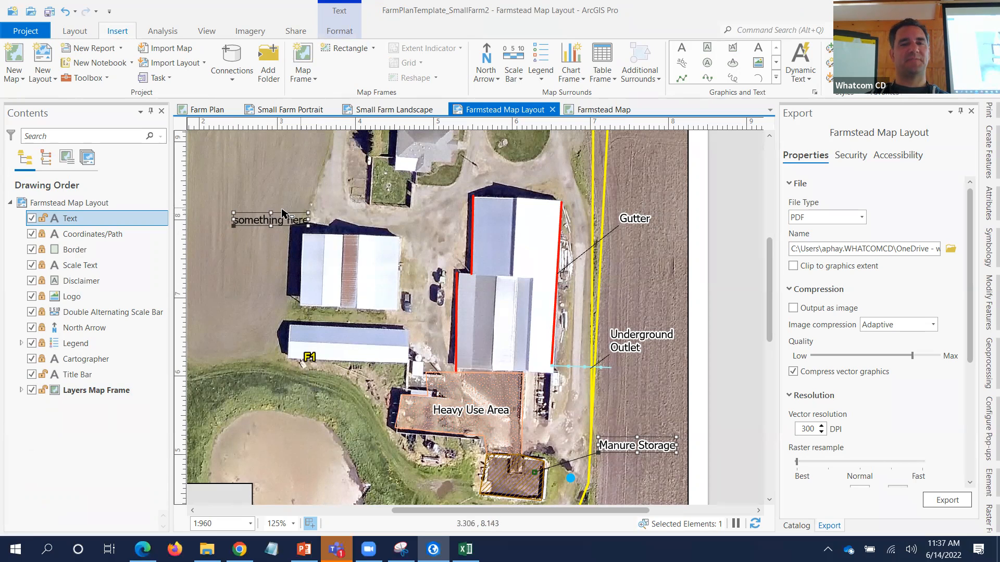
key("Delete")
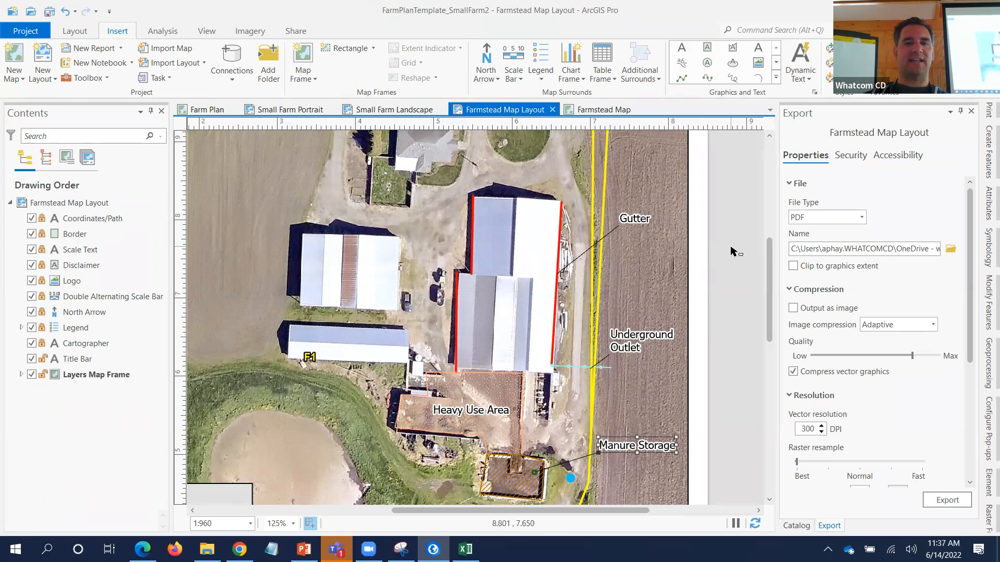
left_click(77, 32)
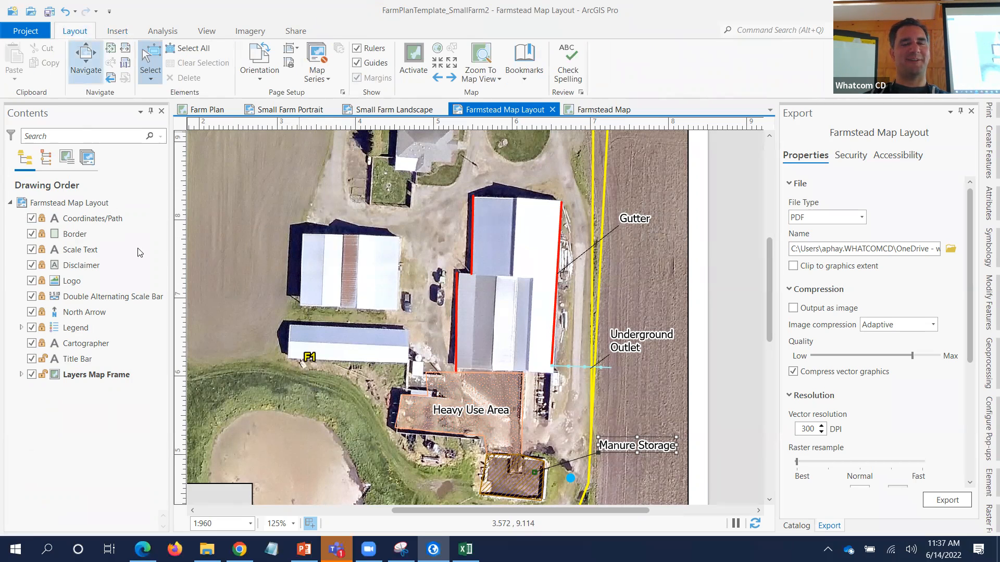
- Show the full layout page, inspect the legend up close, and expand Layers Map Frame
left_click(109, 50)
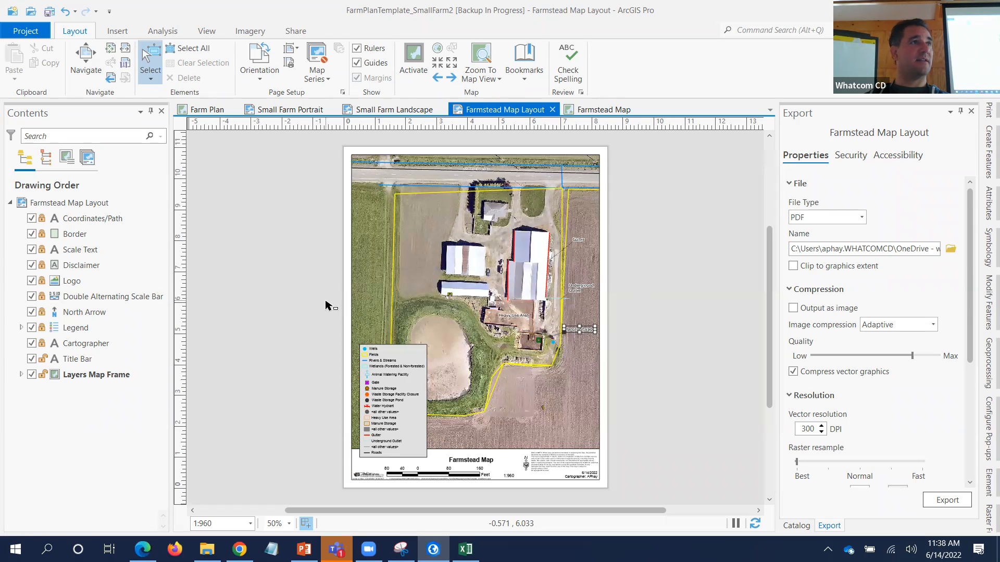
scroll(383, 406, "up", 3)
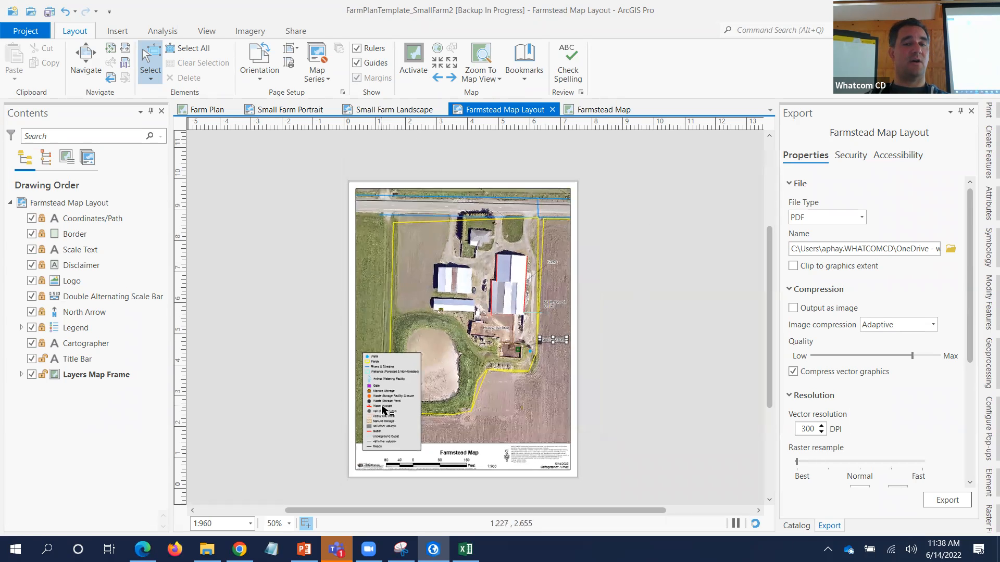
scroll(383, 409, "up", 2)
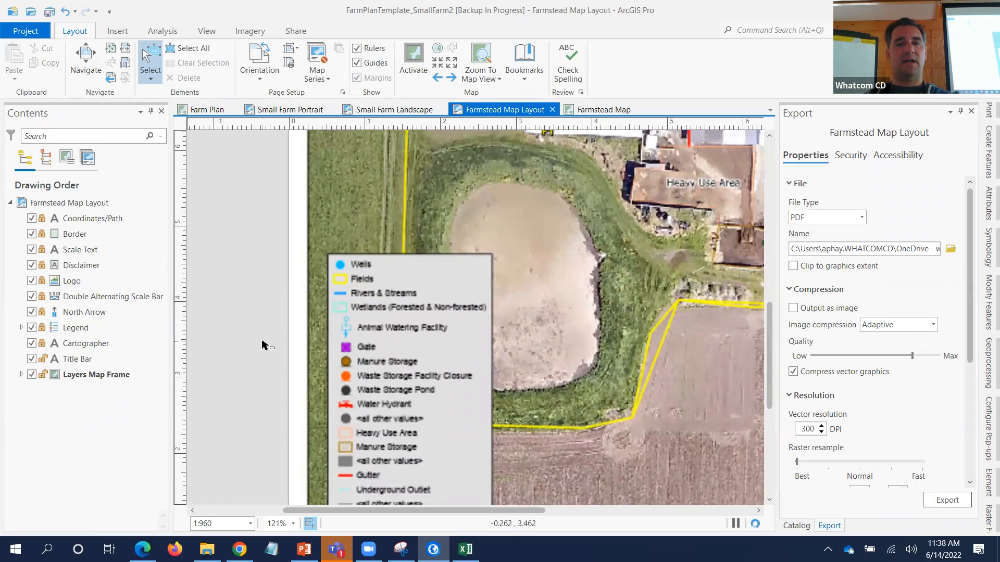
scroll(262, 351, "down", 2)
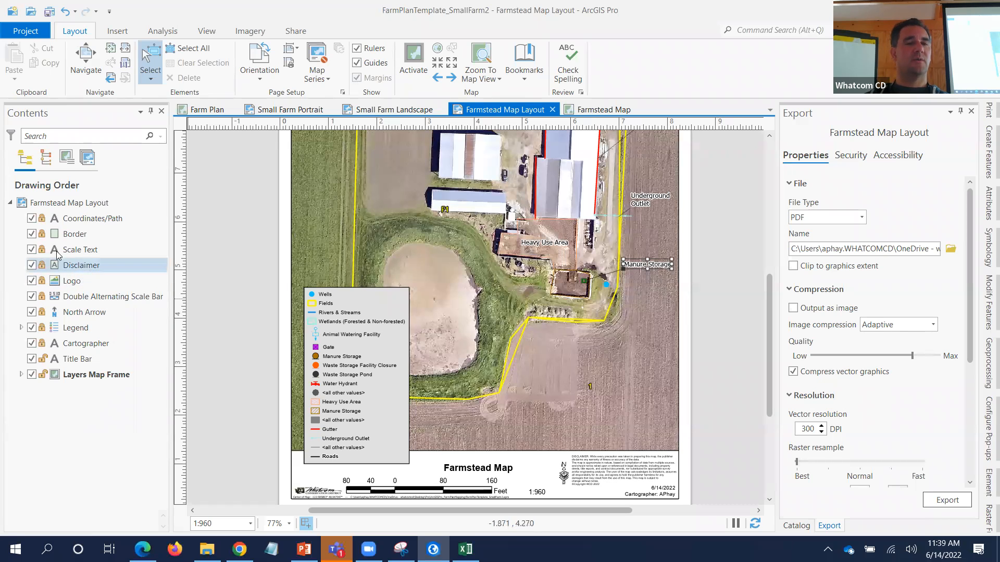
left_click(21, 375)
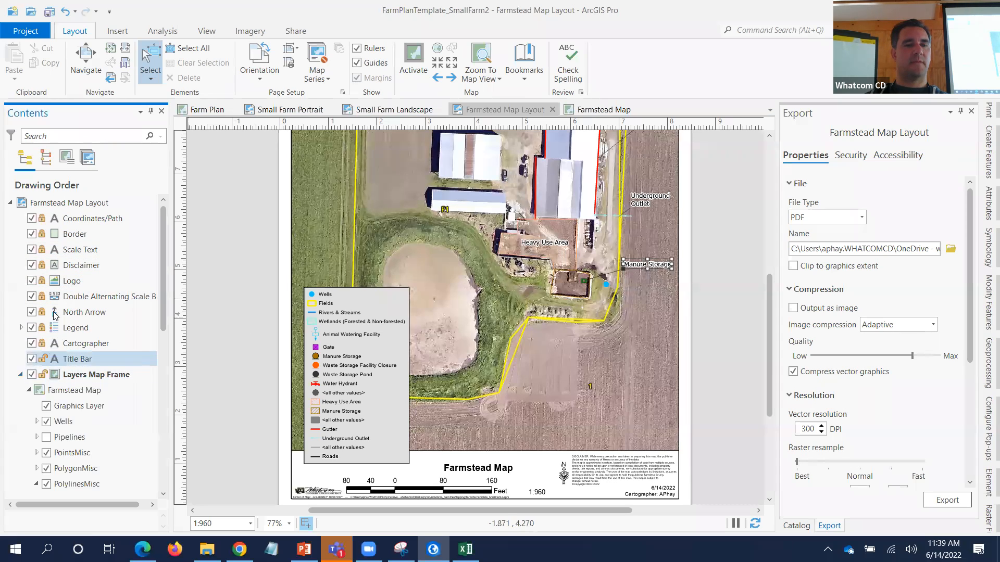
- Uncheck PointsMisc in the legend, dropping Gate and Water Hydrant symbols
left_click(21, 375)
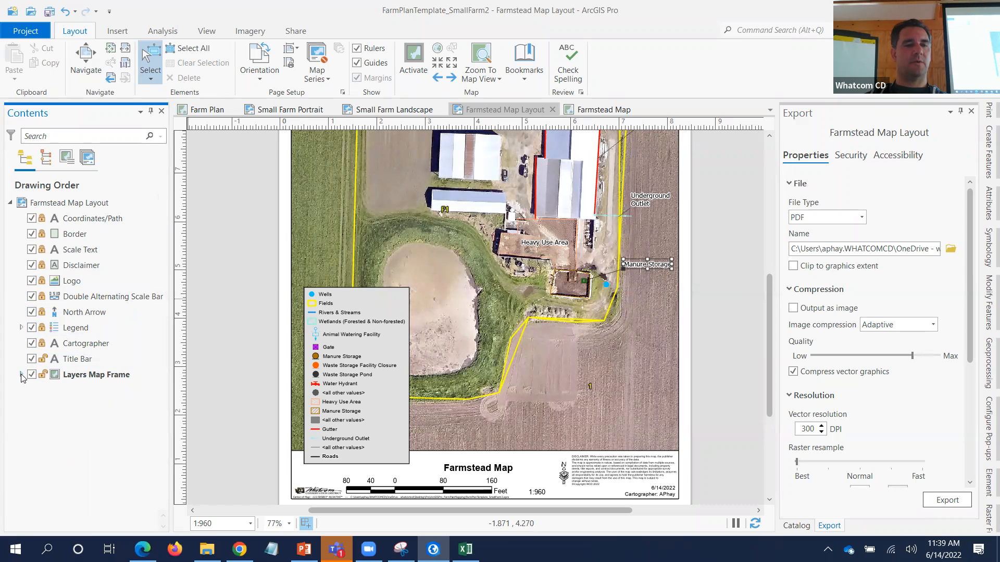
left_click(21, 327)
scroll(84, 373, "down", 4)
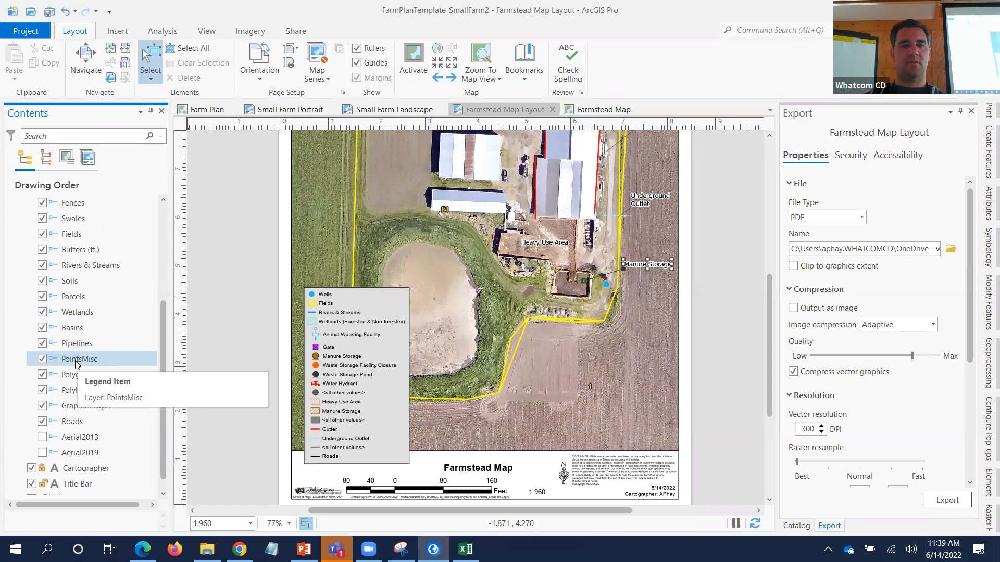
left_click(48, 359)
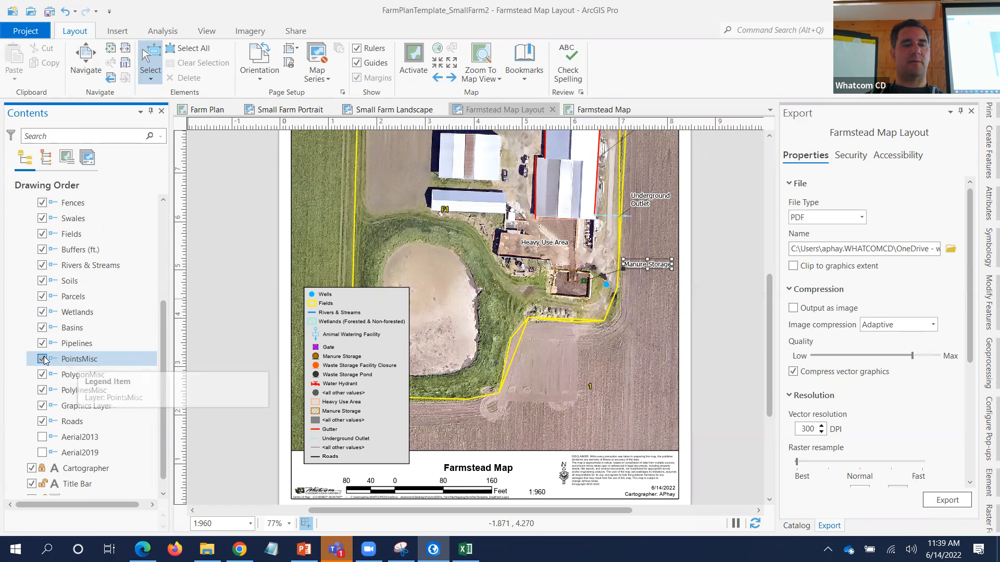
left_click(65, 378)
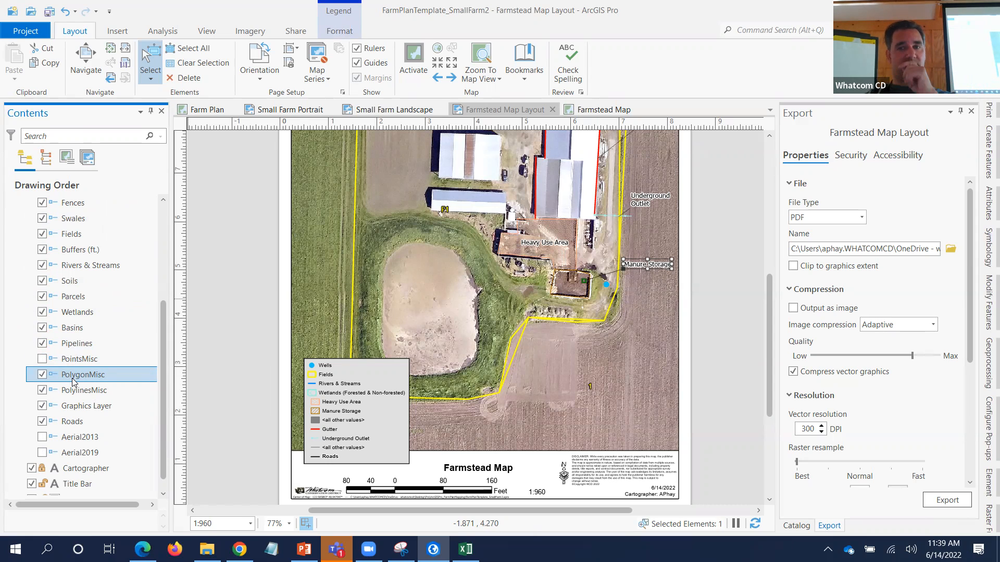
- Try the PolygonMisc legend item's Layer name heading, then switch it back off
right_click(62, 376)
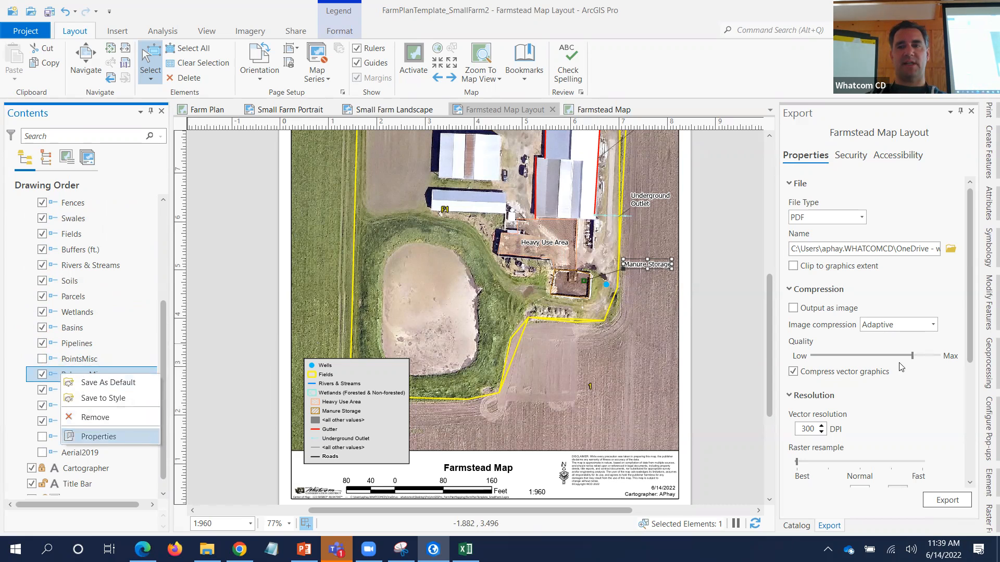
key("Return")
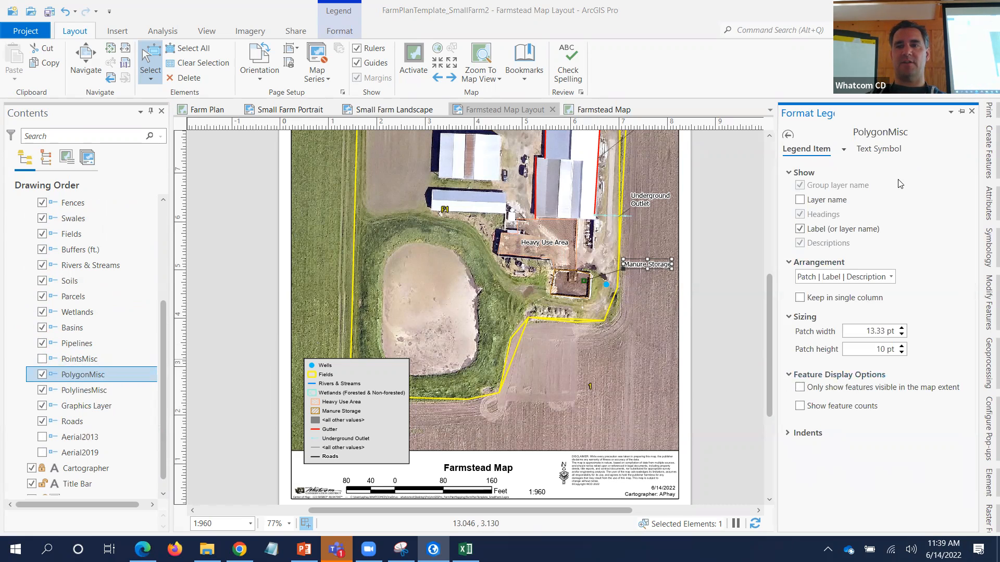
left_click(788, 137)
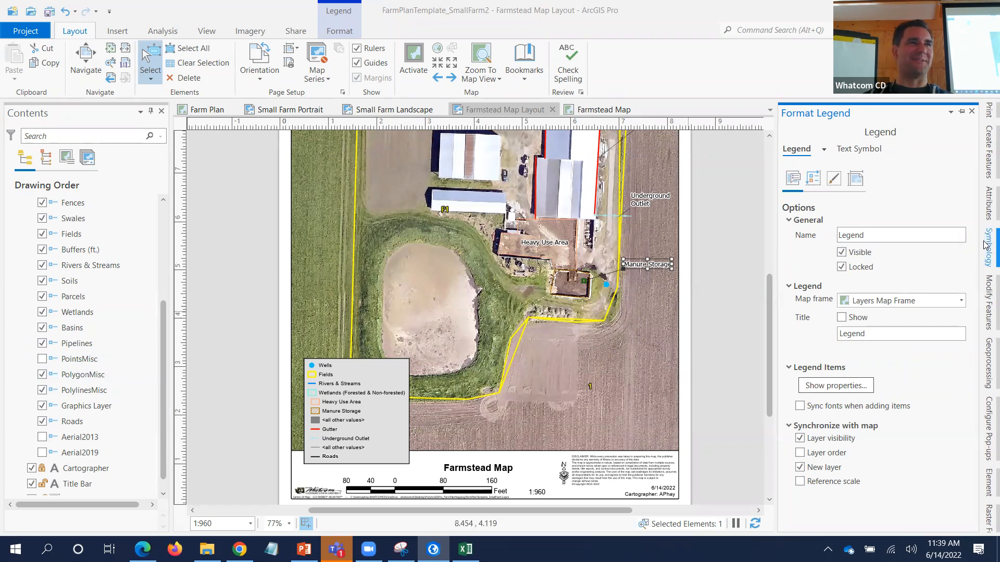
left_click(75, 374)
right_click(79, 379)
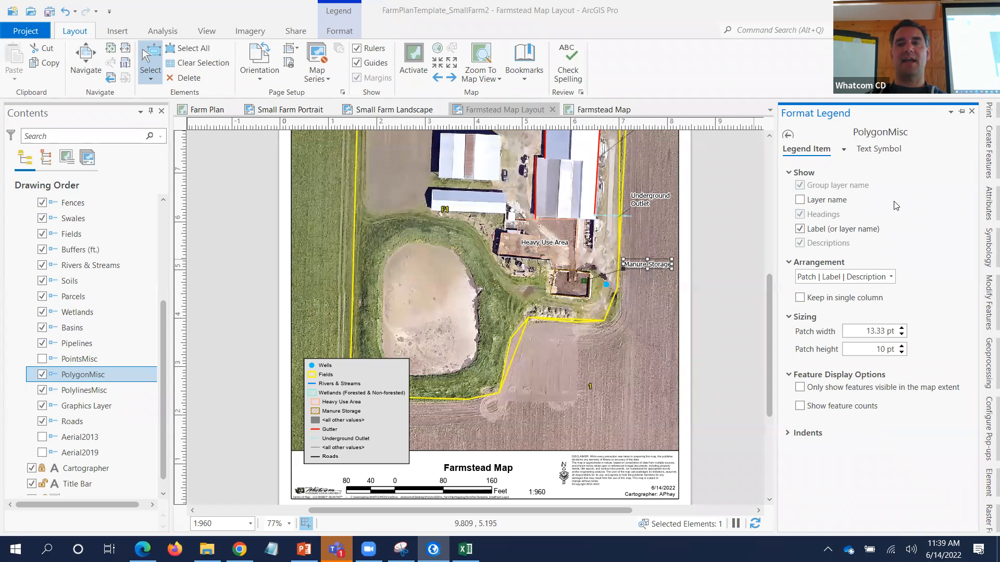
left_click(800, 200)
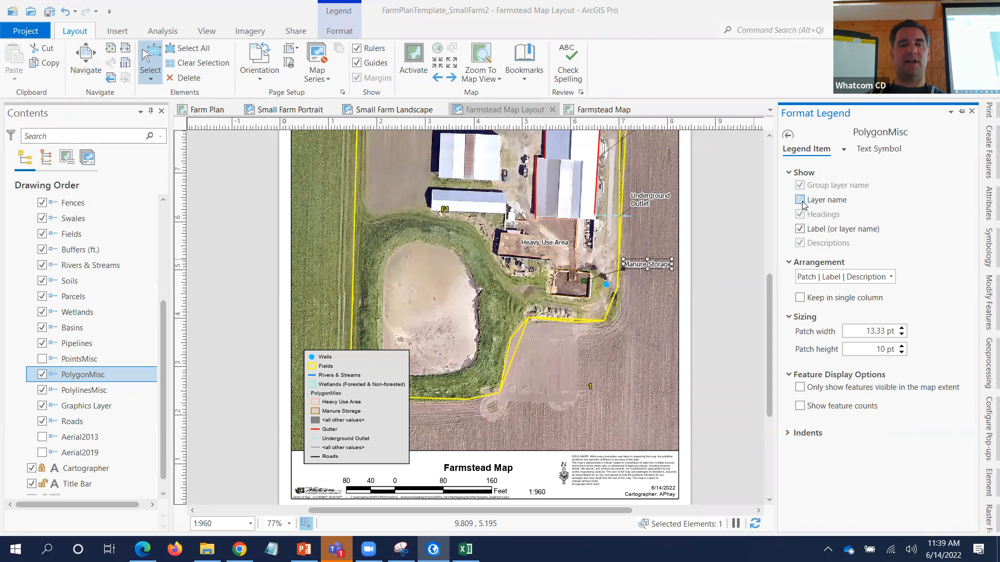
left_click(801, 201)
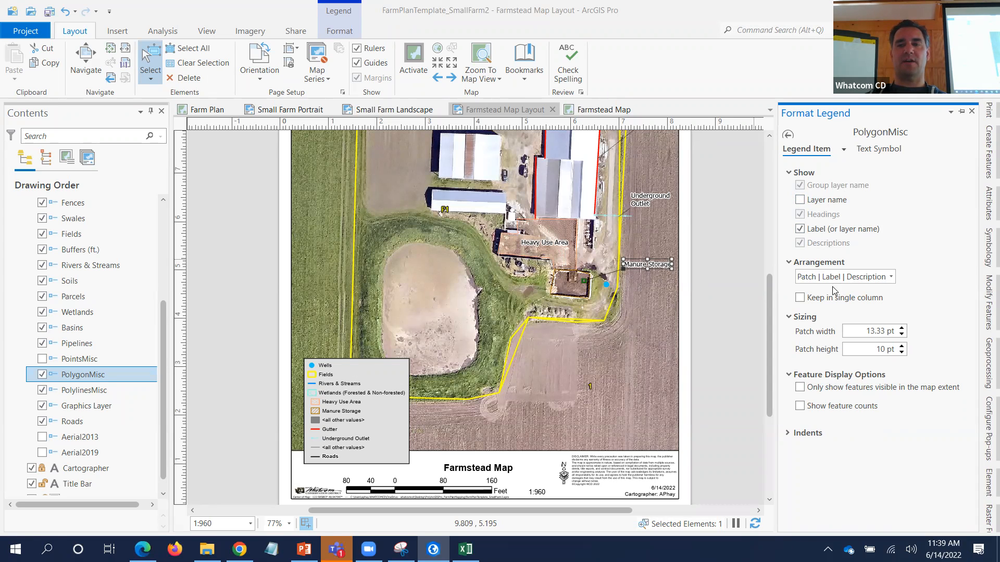
left_click(788, 136)
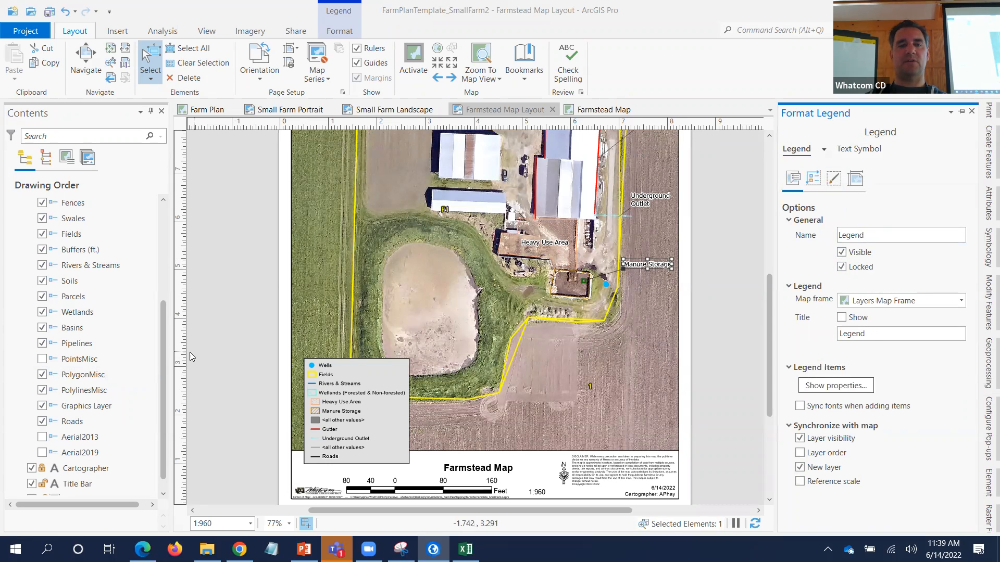
scroll(163, 396, "down", 1)
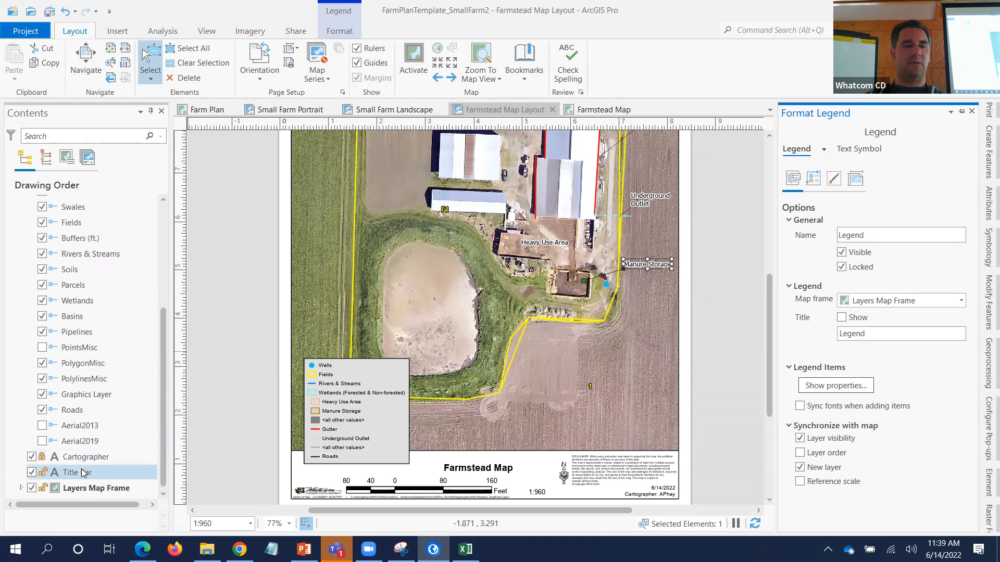
left_click(21, 488)
- Check the Heavy Use Area, Manure Storage and all-other-values classes, then go to Farmstead Map
scroll(106, 357, "down", 15)
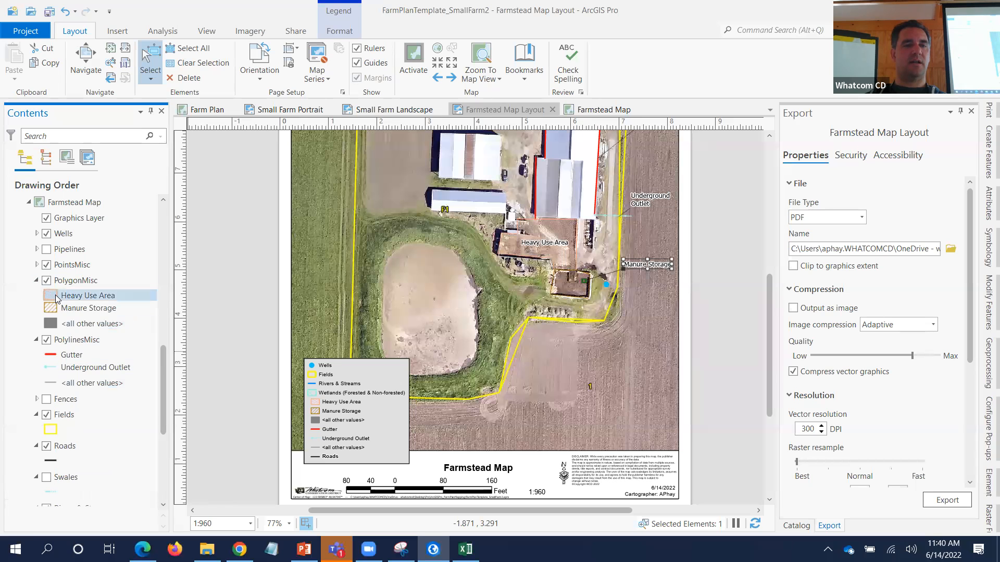
left_click(104, 296)
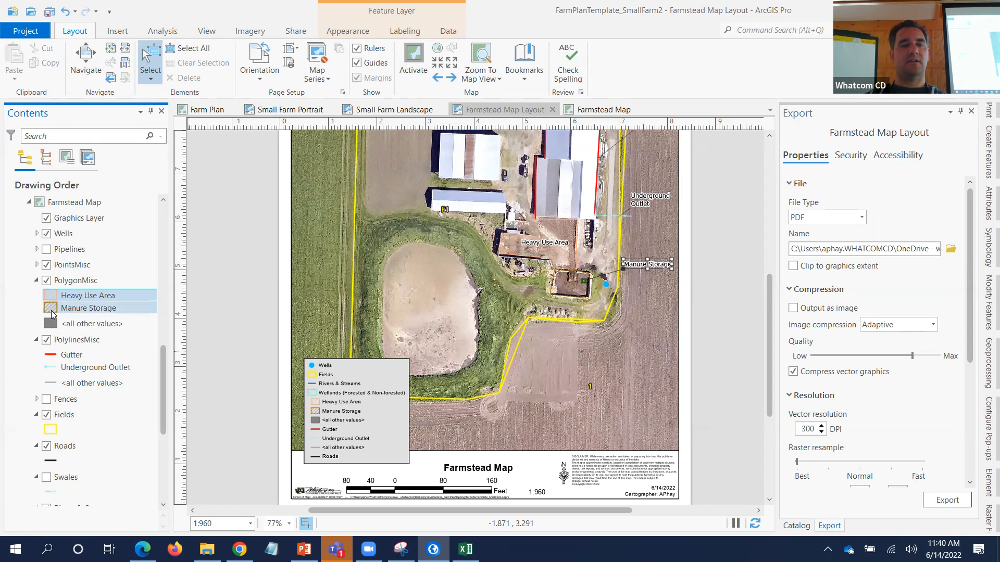
left_click(51, 313)
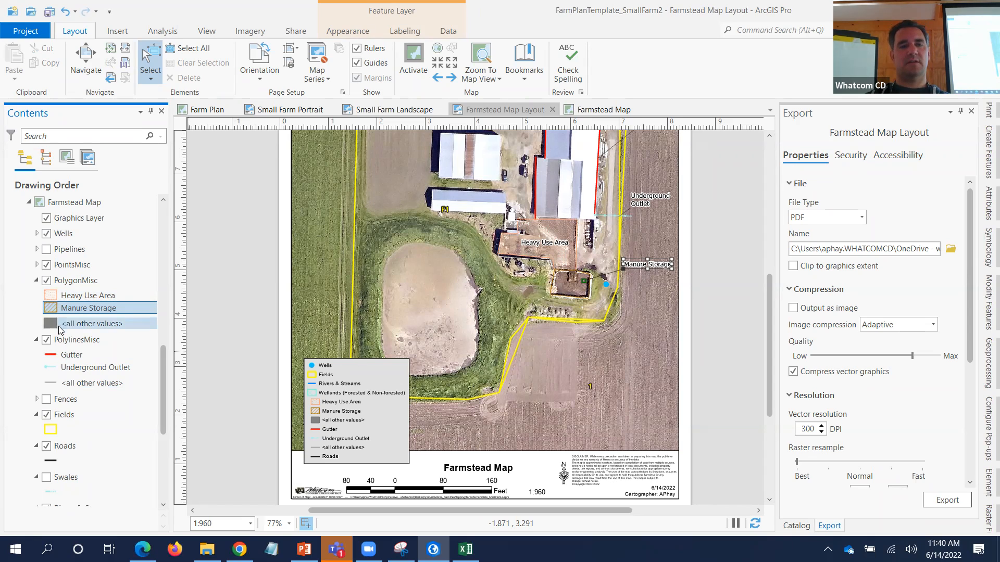
left_click(50, 322)
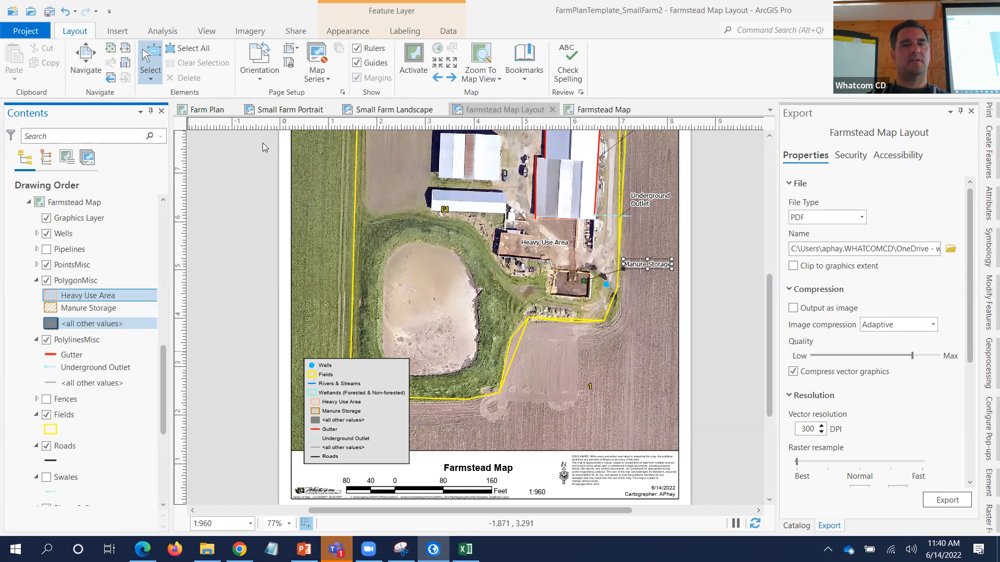
left_click(591, 111)
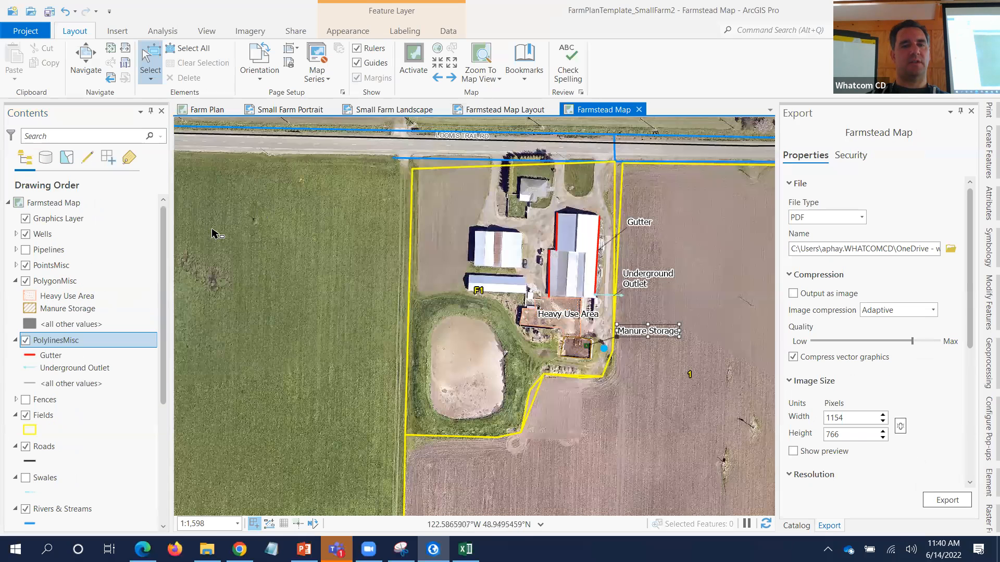
left_click(38, 326)
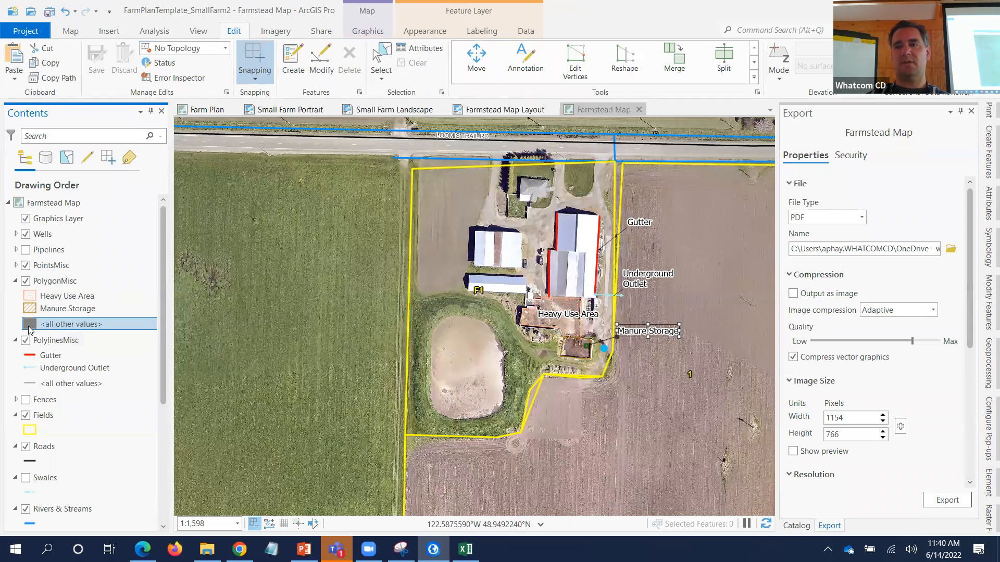
left_click(987, 242)
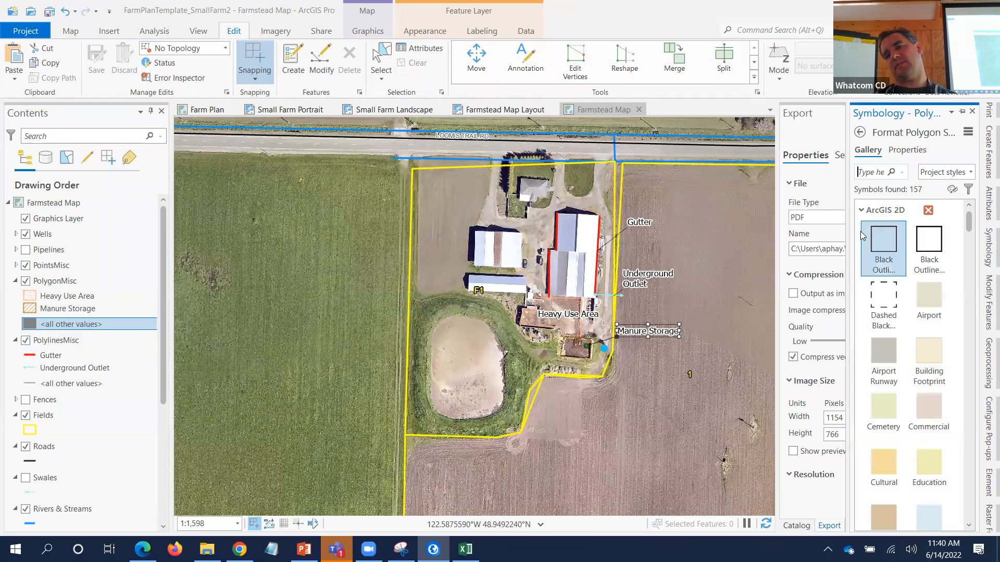
left_click_drag(846, 231, 776, 232)
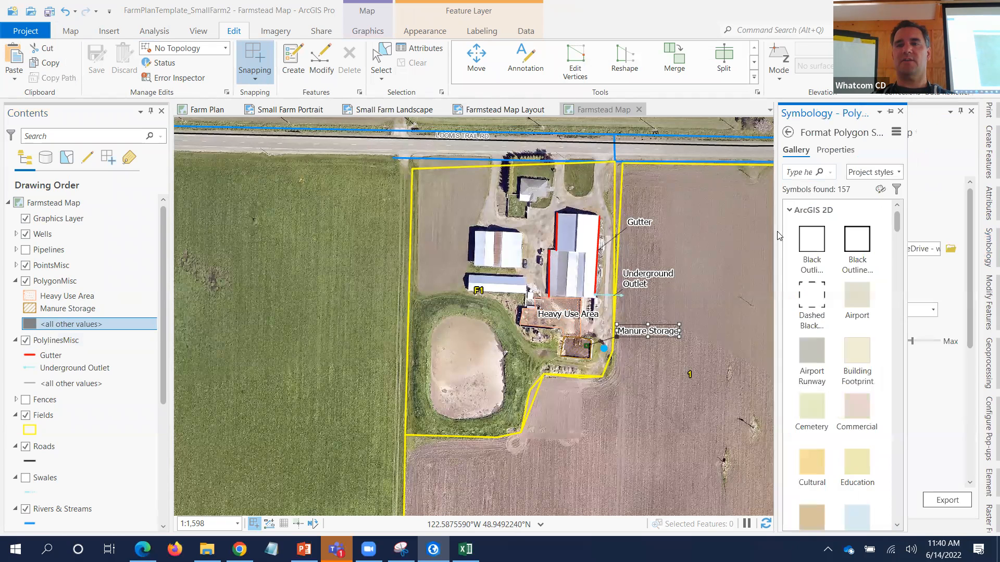
left_click(788, 133)
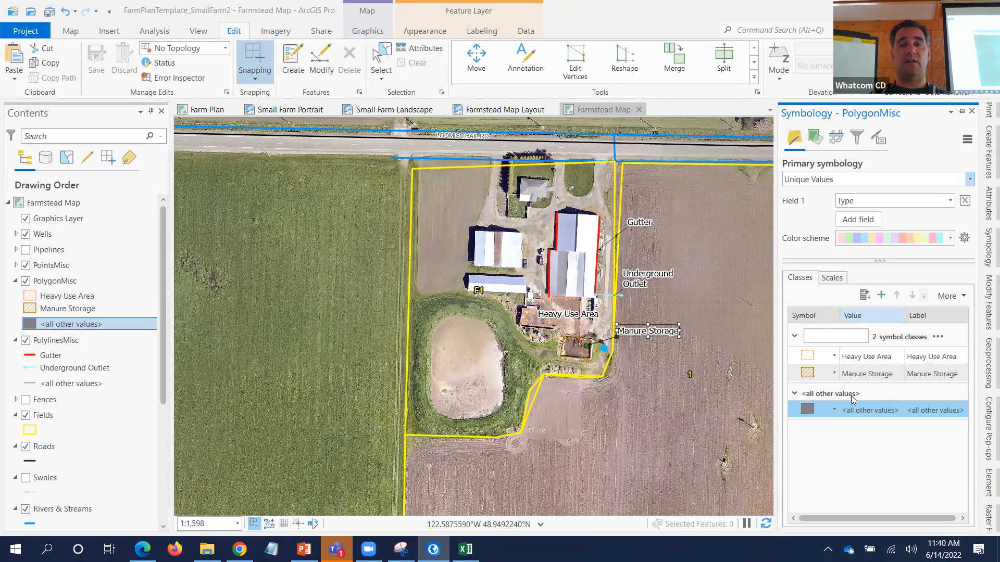
left_click(838, 408)
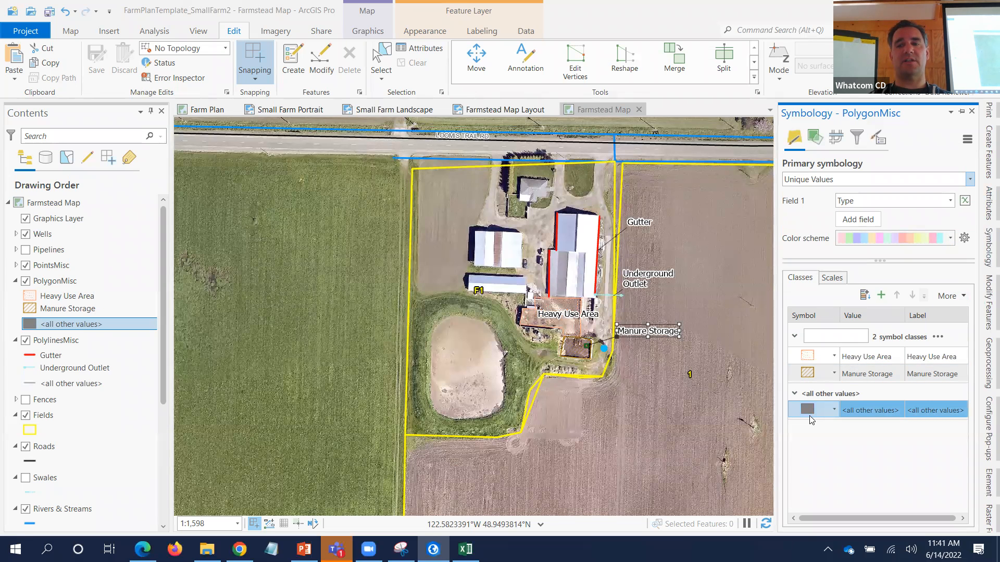
left_click(29, 311)
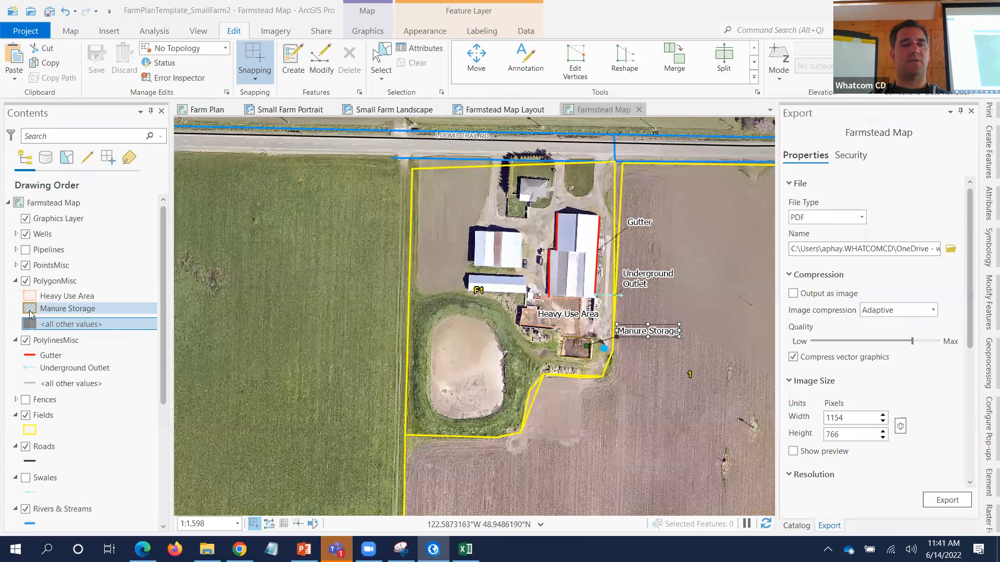
- Dock the PolygonMisc Symbology pane and look at the Heavy Use Area class
left_click(985, 247)
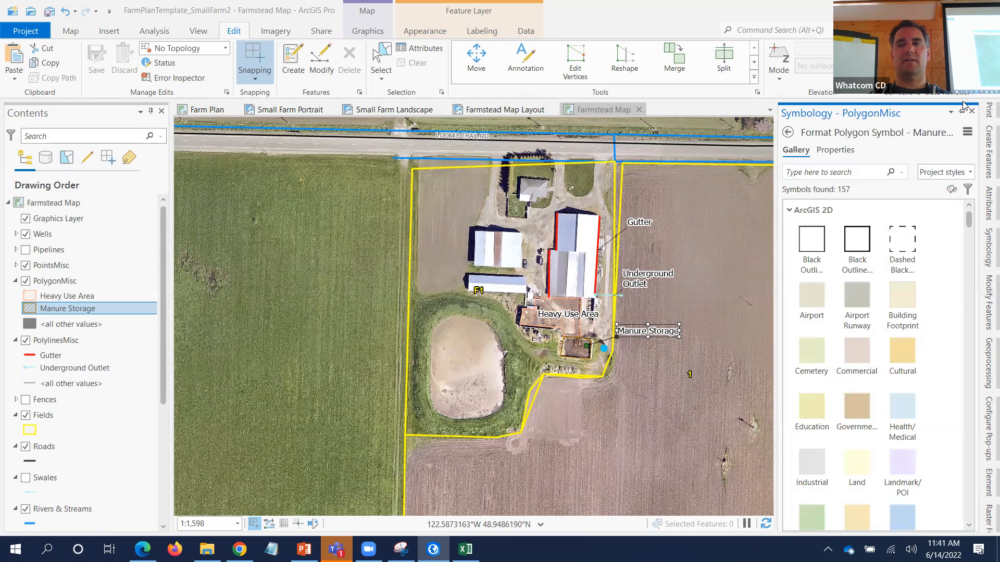
left_click(963, 113)
left_click(986, 237)
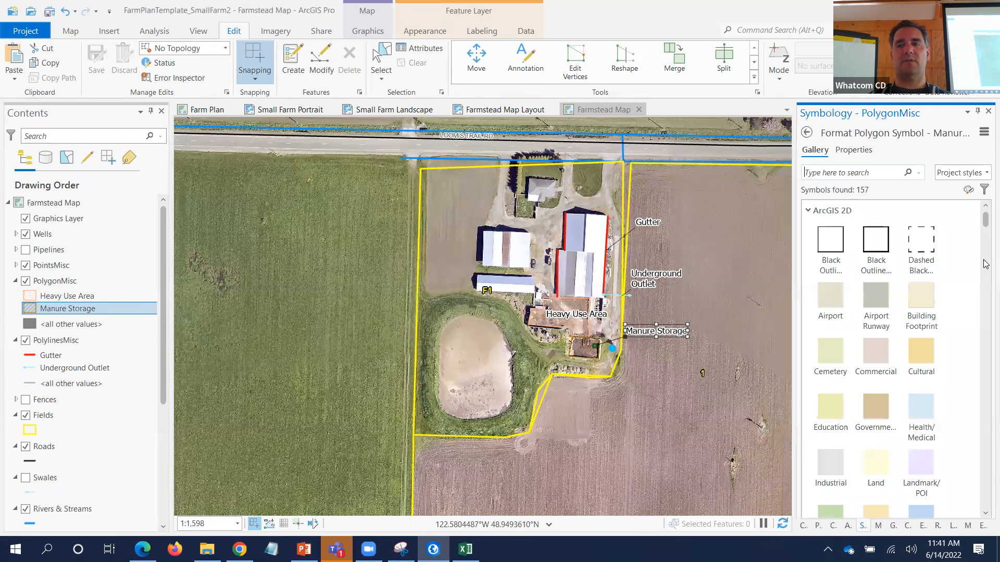
left_click(31, 298)
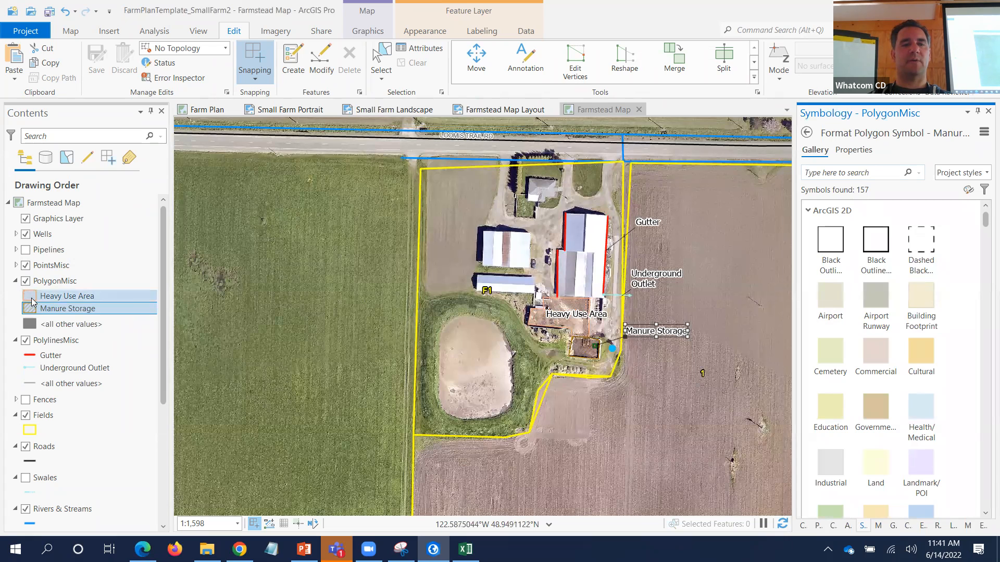
left_click(29, 310)
left_click(32, 296)
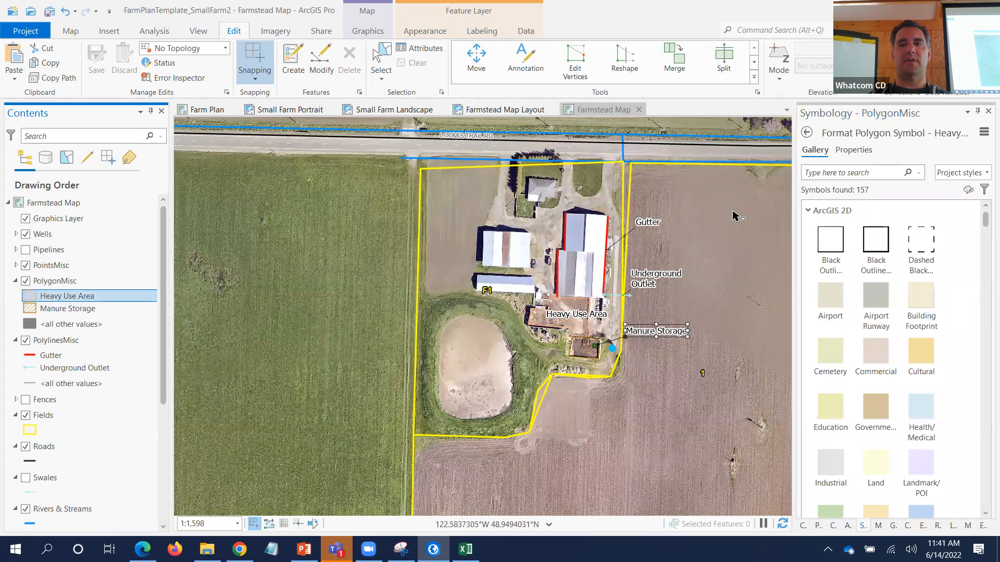
left_click(806, 133)
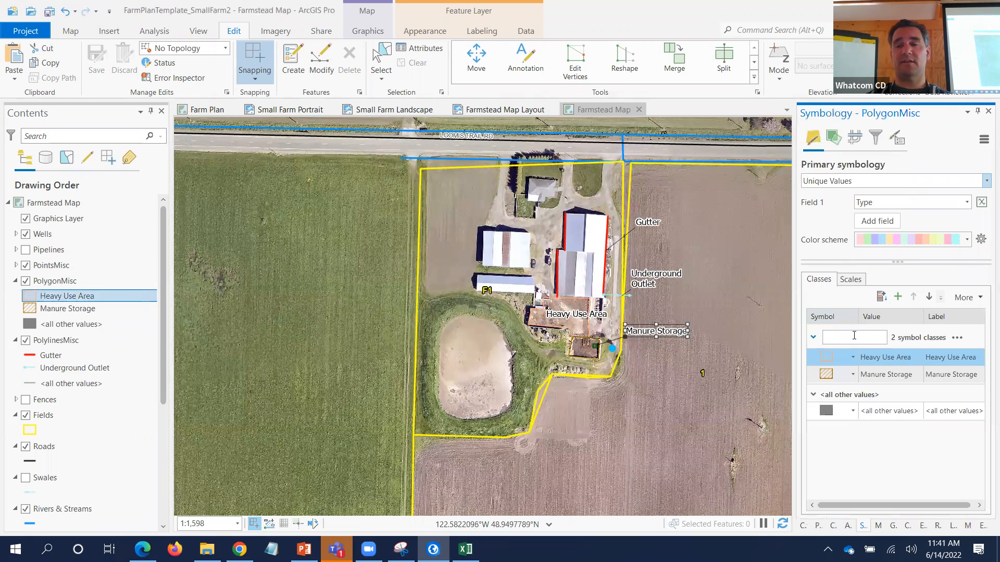
- Uncheck Show all other values under More for PolygonMisc
left_click(840, 410)
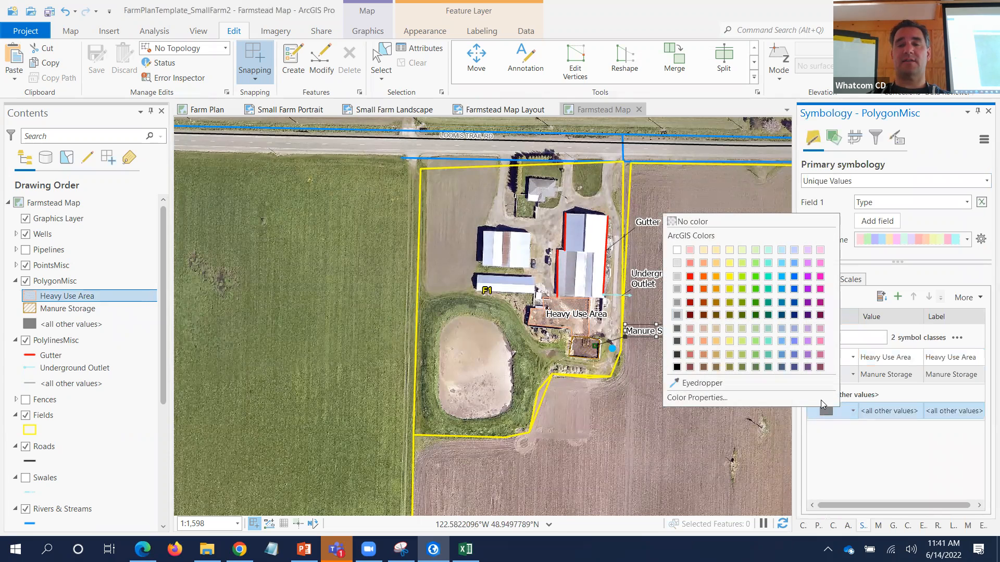
right_click(879, 411)
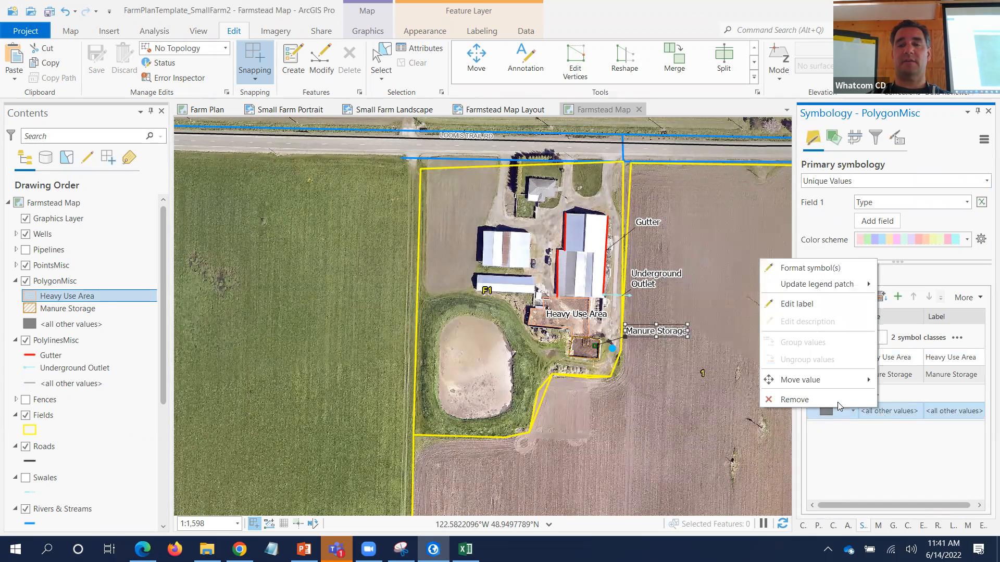
left_click(959, 276)
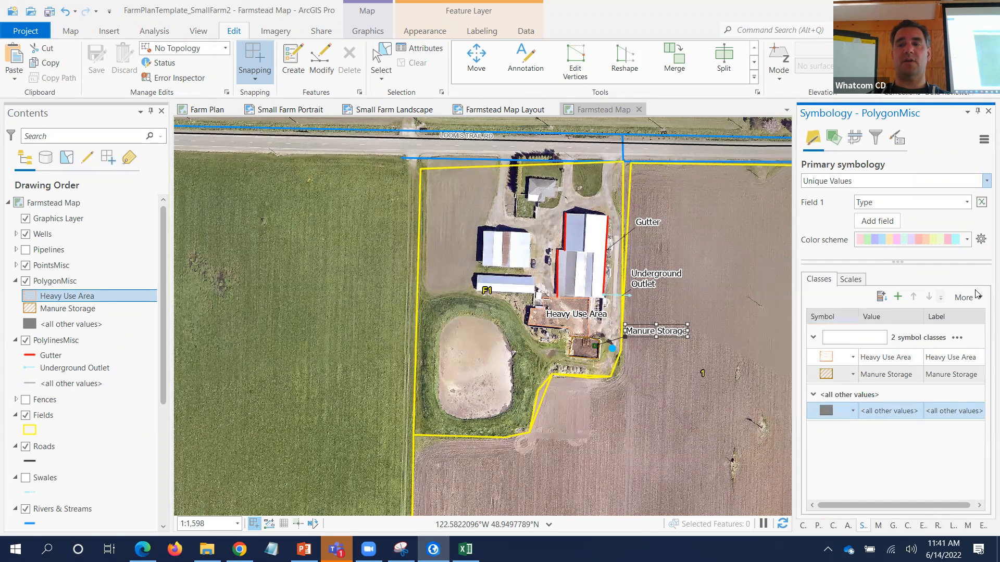
left_click(968, 297)
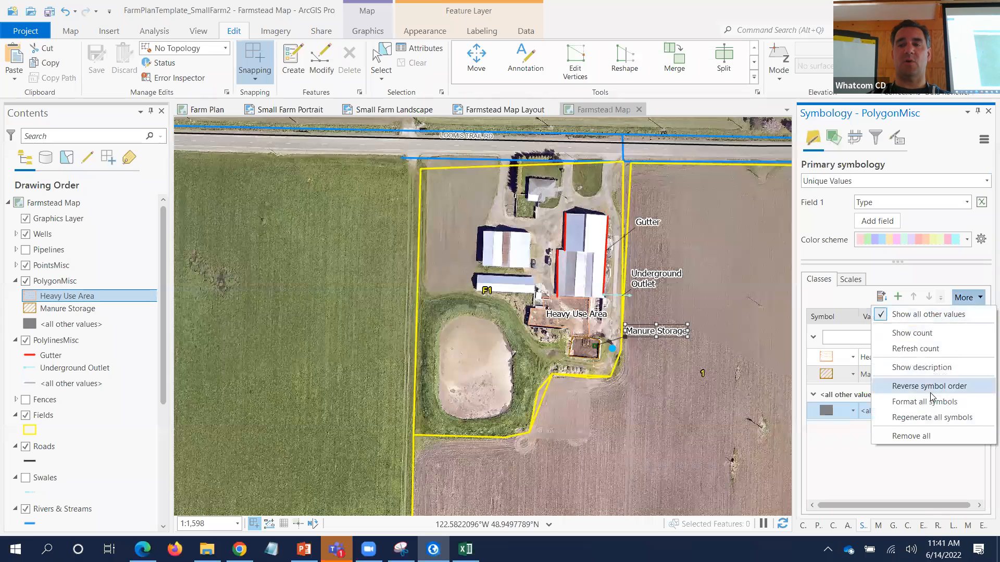
left_click(917, 316)
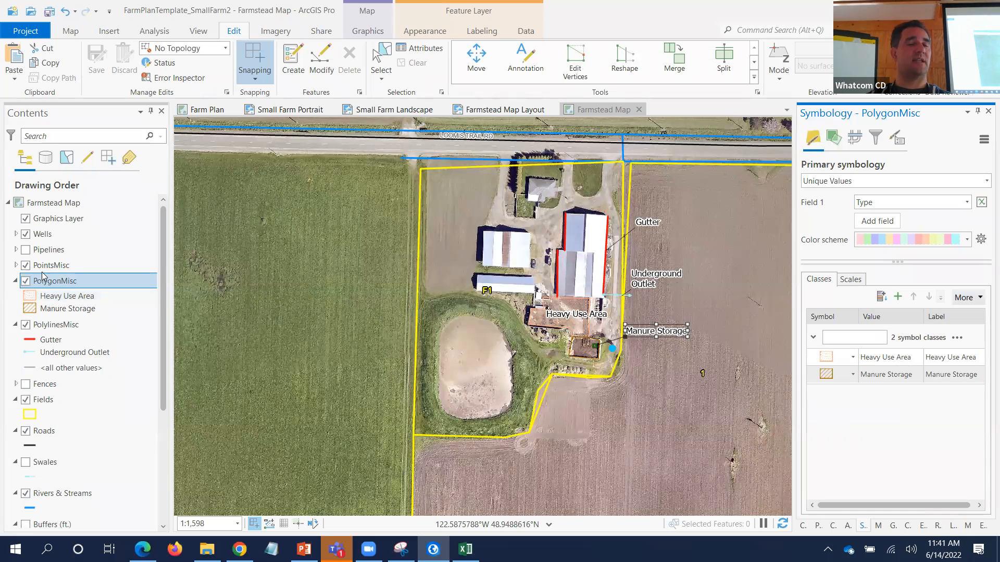
- Remove PolylinesMisc's <all other values> class, leaving Gutter and Underground Outlet
left_click(31, 339)
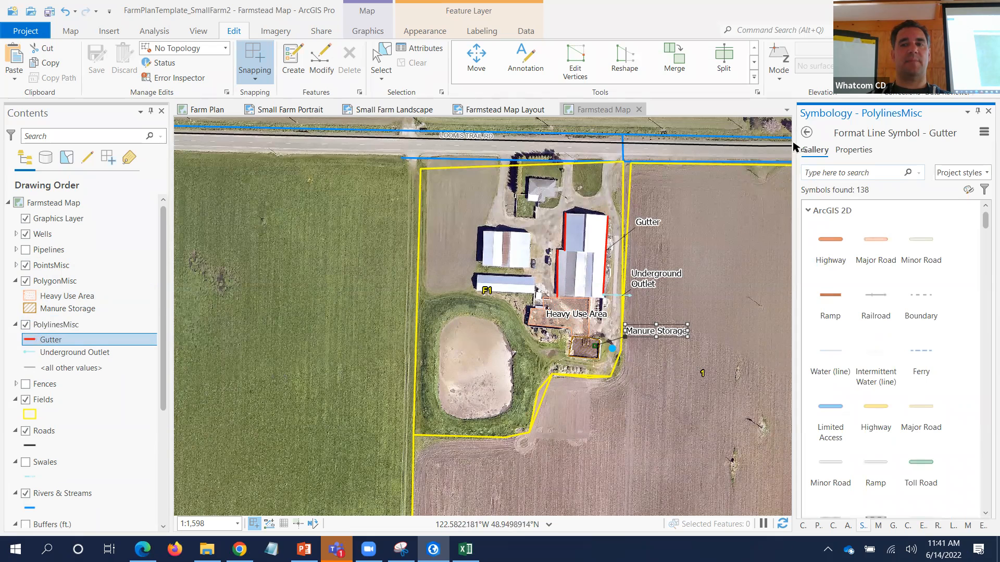
left_click(57, 325)
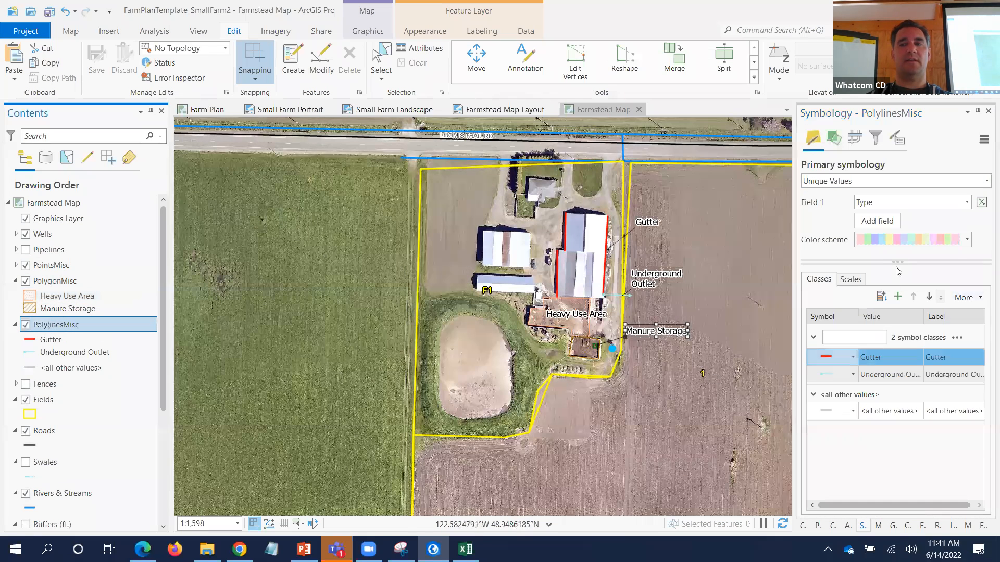
right_click(866, 412)
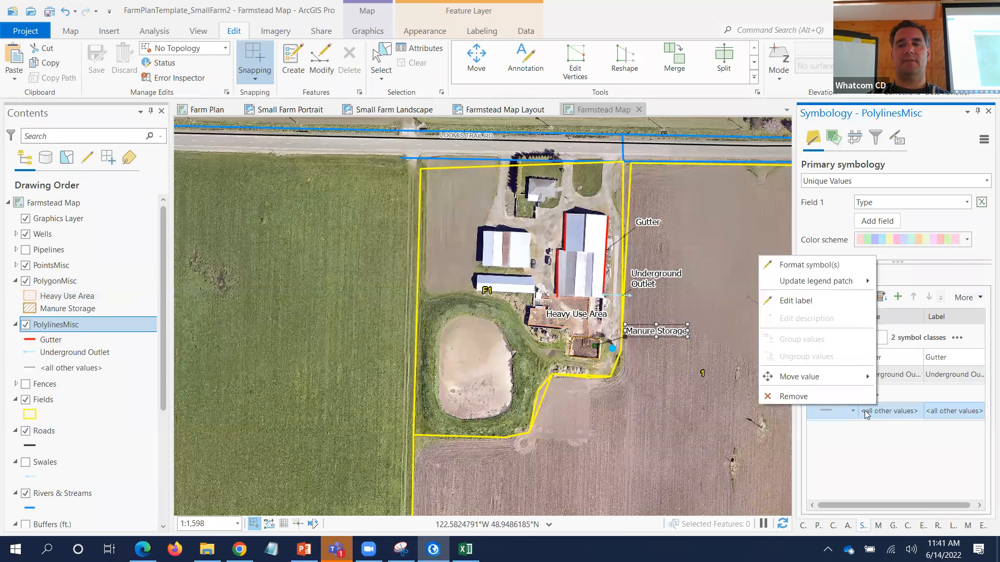
left_click(862, 397)
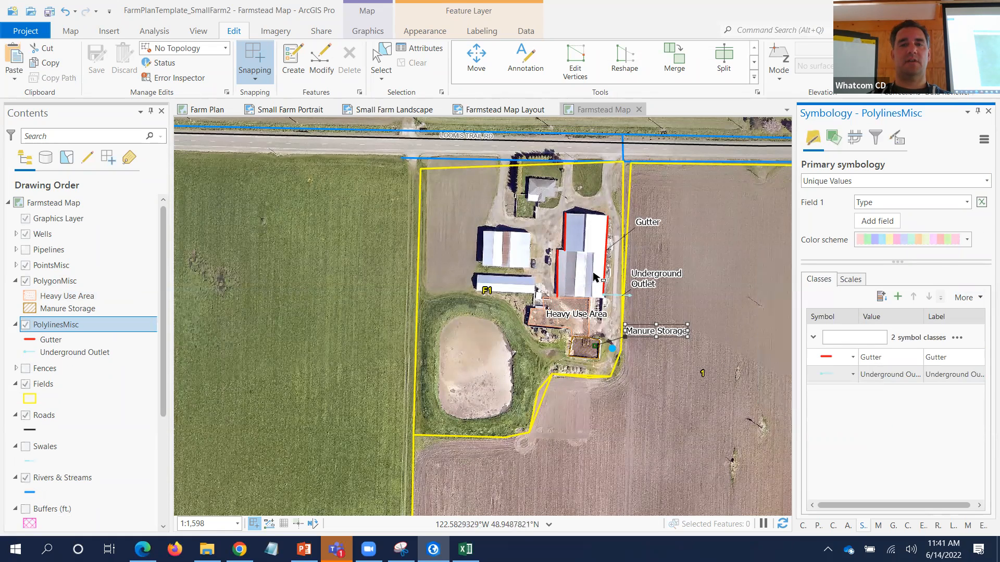
- Pan the Farmstead Map toward the southern hatched fields, then return to the layout
left_click(512, 110)
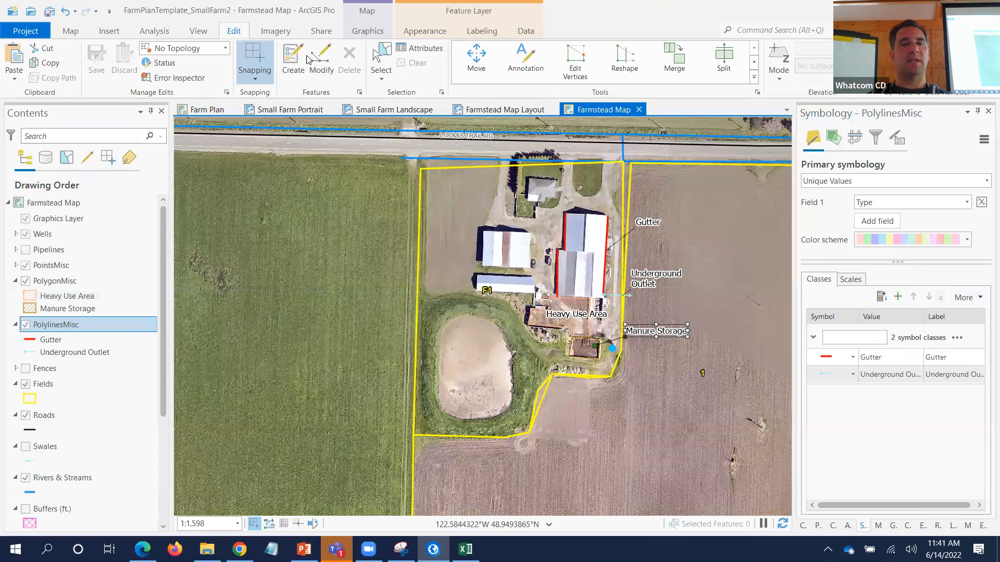
left_click(71, 32)
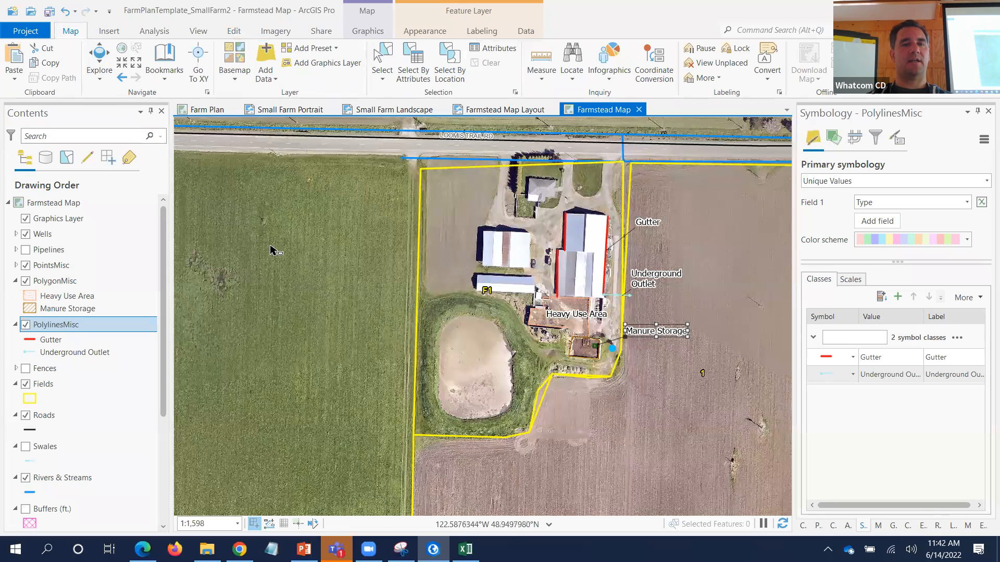
left_click(465, 225)
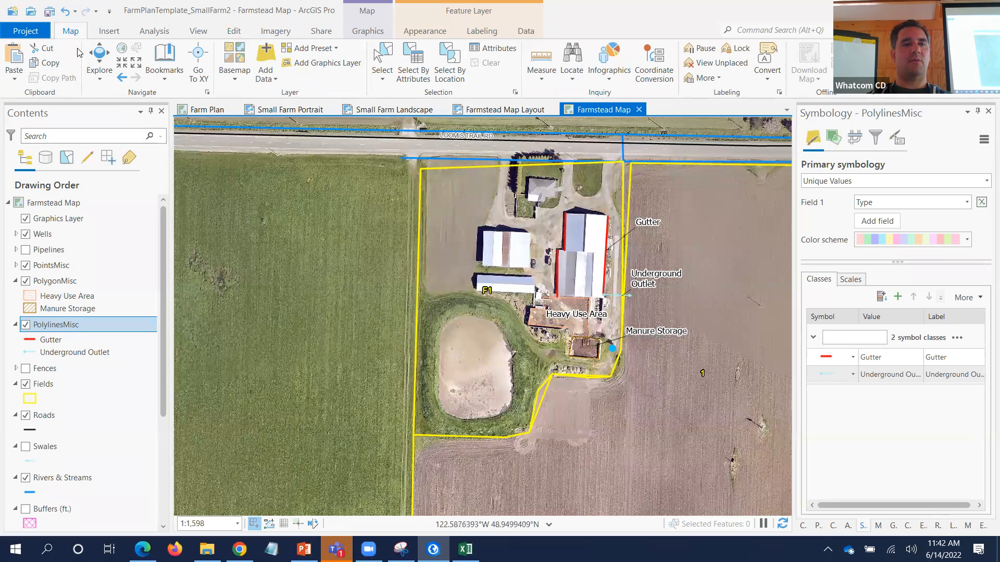
left_click(100, 60)
left_click_drag(471, 390, 569, 375)
left_click_drag(344, 430, 321, 317)
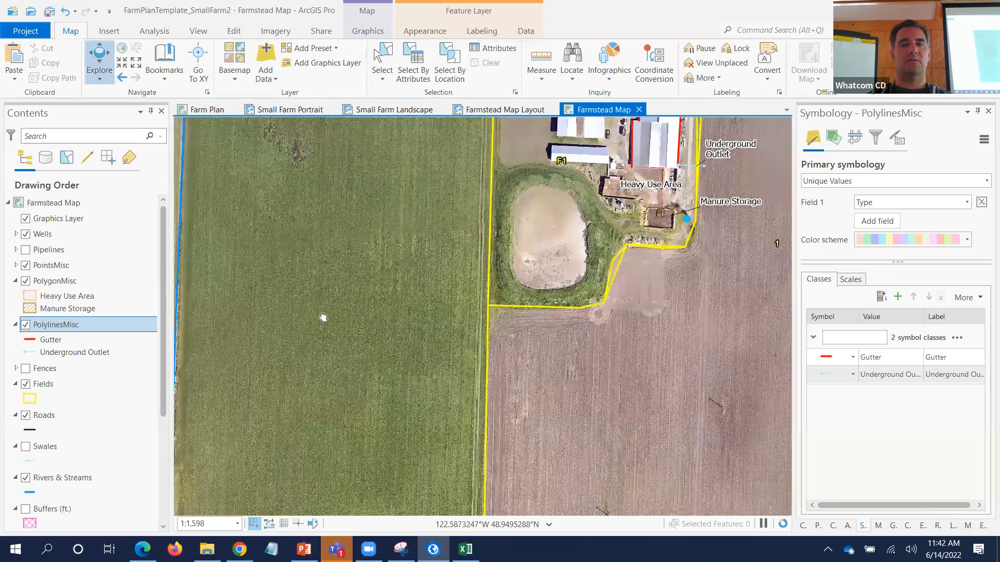
left_click_drag(567, 388, 335, 315)
mouse_move(502, 345)
left_mouse_down()
mouse_move(359, 316)
mouse_move(175, 243)
left_mouse_up()
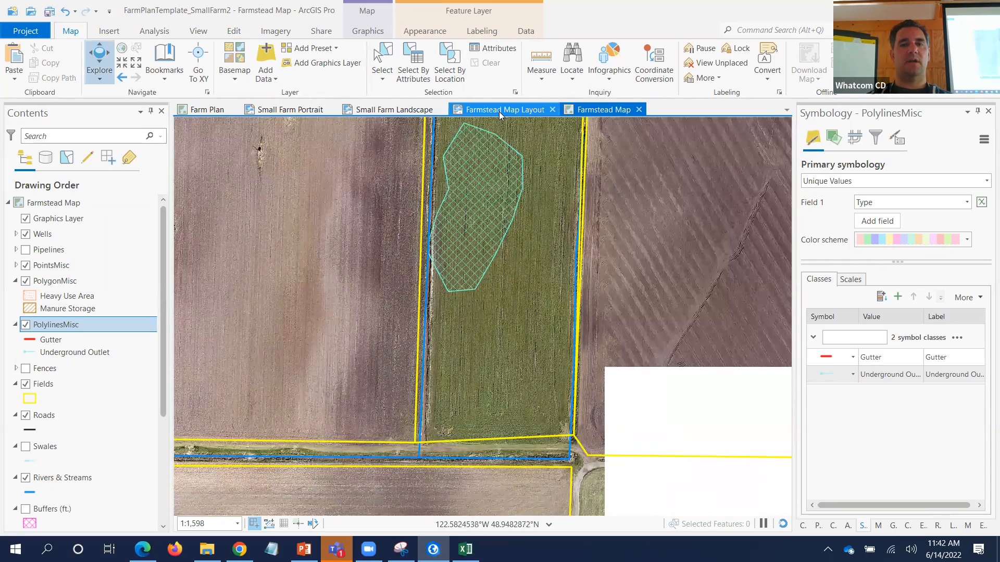
left_click(504, 109)
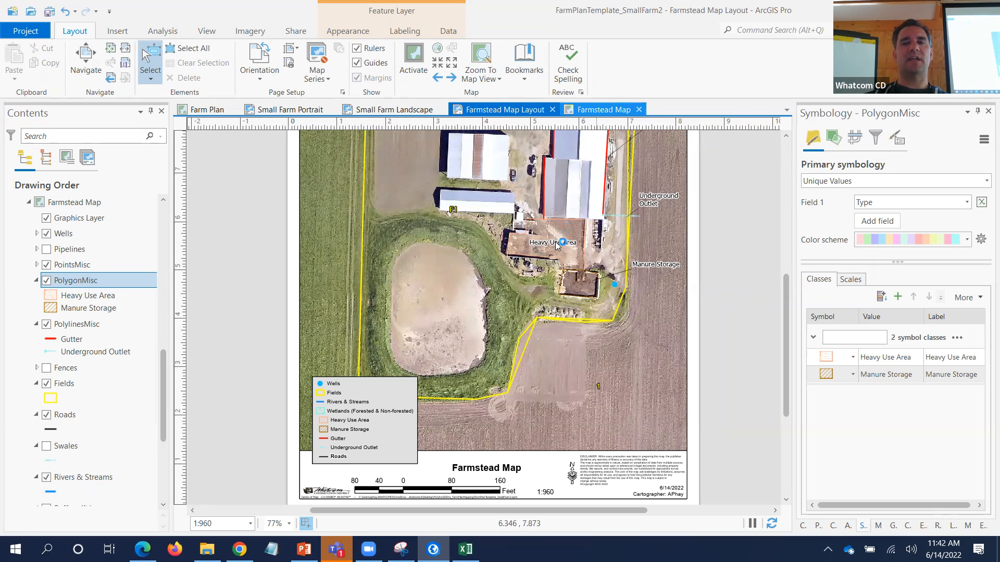
left_click(599, 110)
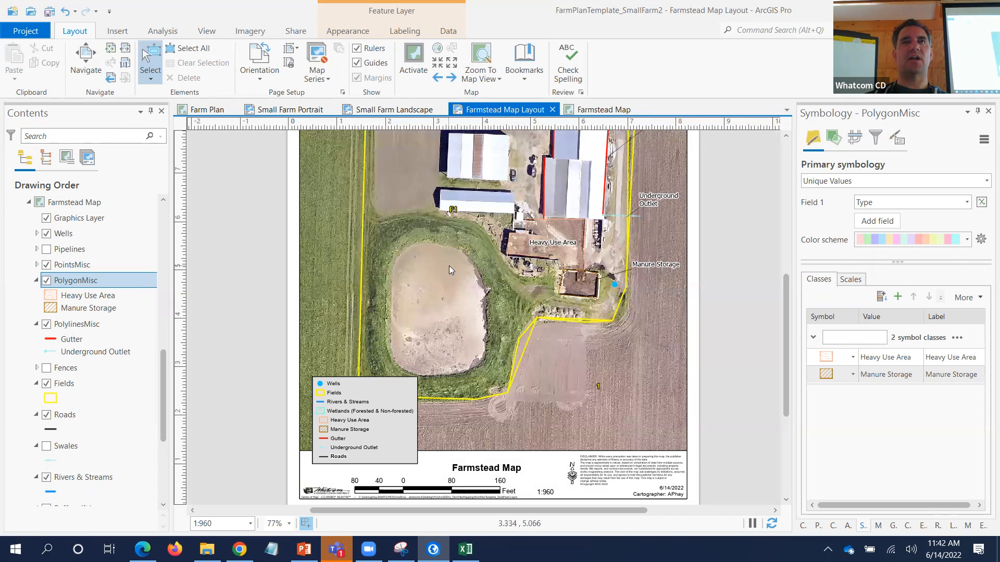
left_click(414, 58)
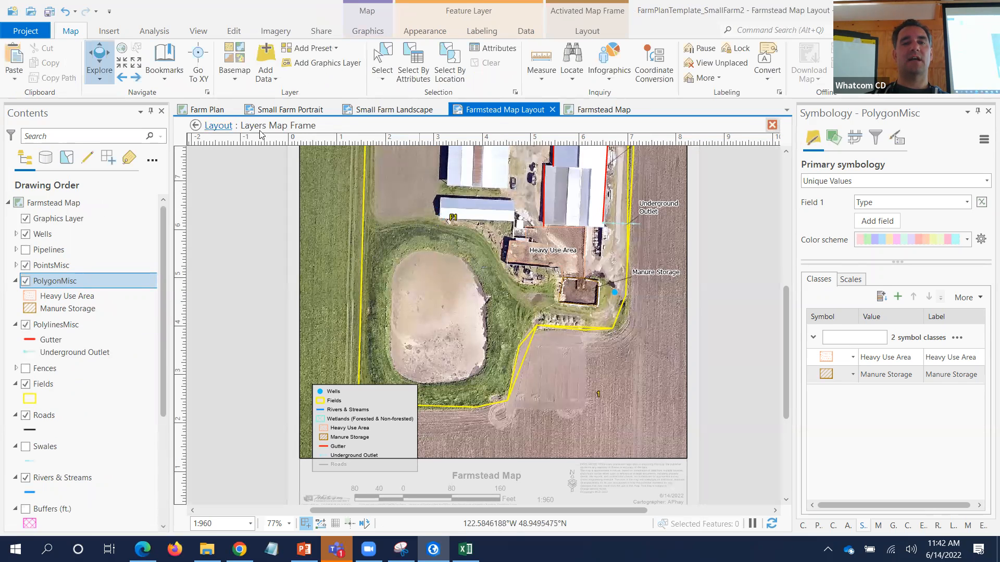
key("Escape")
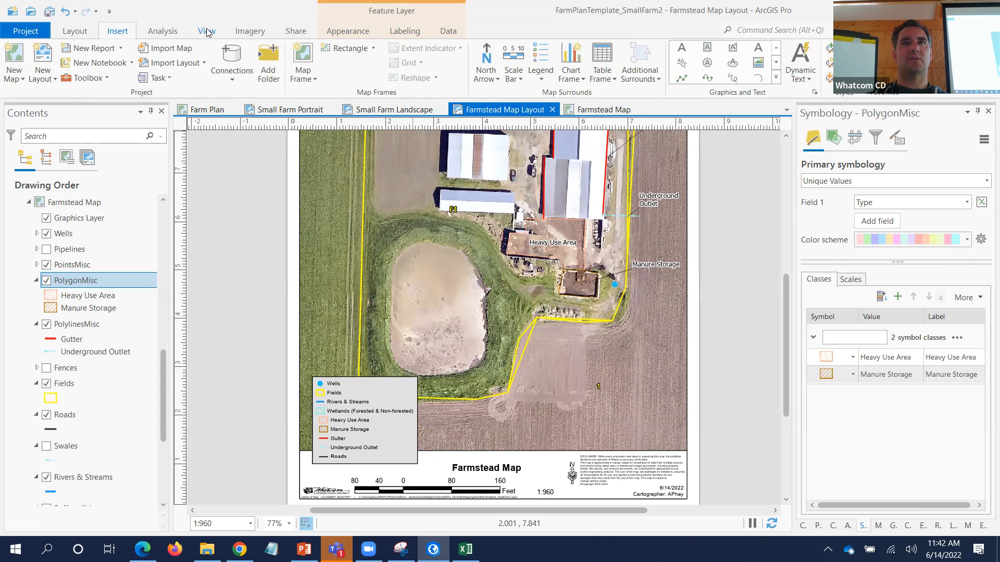
right_click(480, 144)
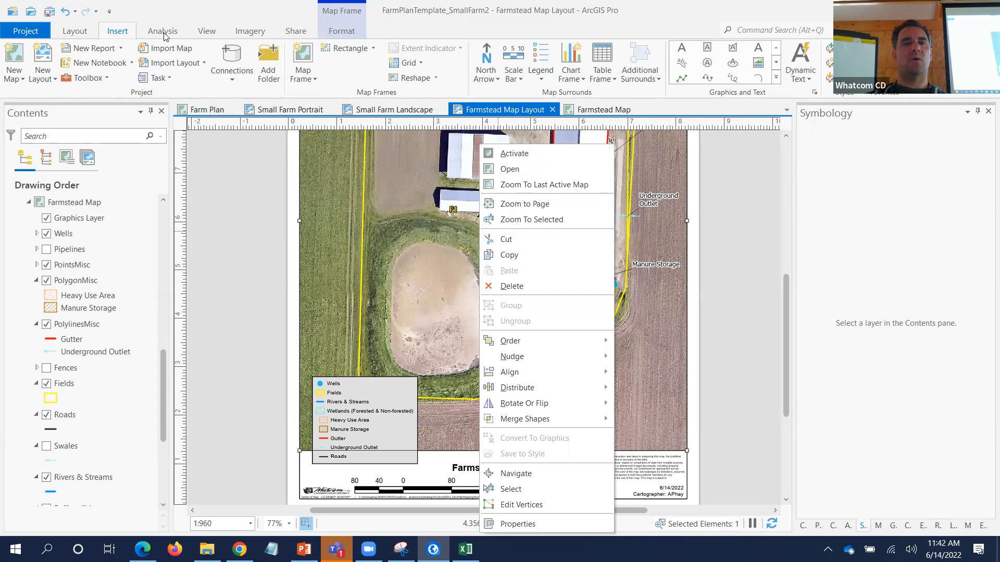
left_click(82, 34)
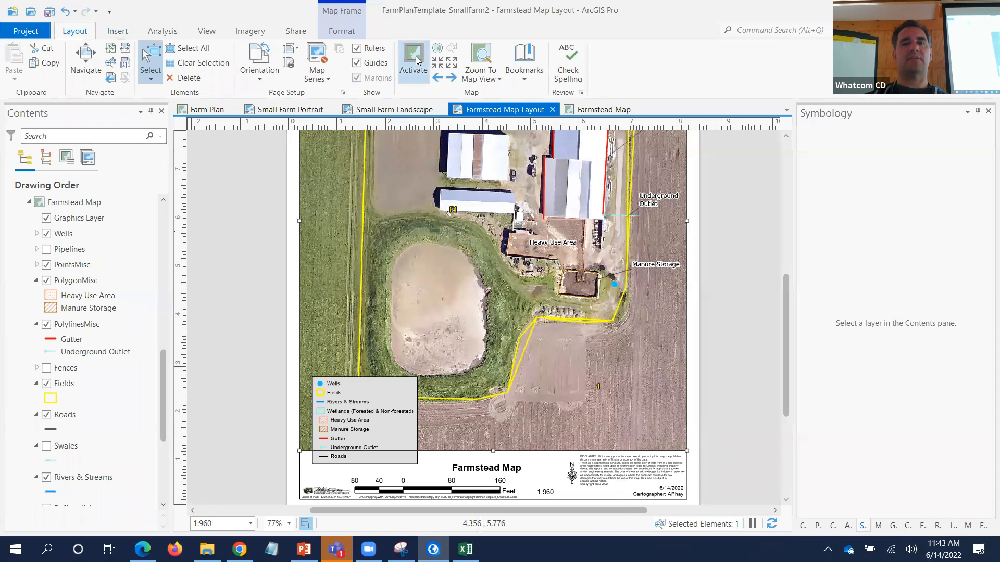
left_click(275, 214)
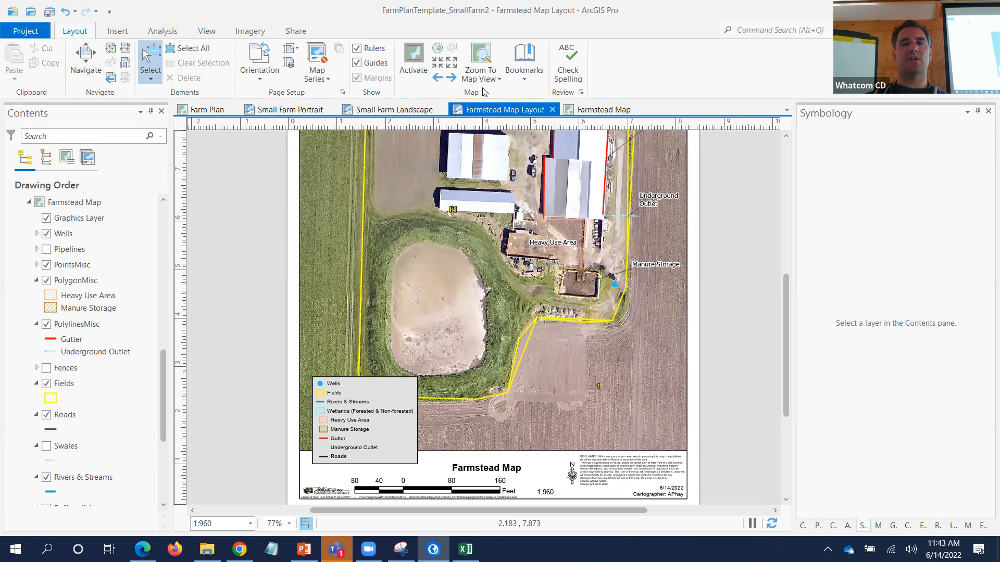
- Bookmark the layout's current 1:960 farmstead extent under the farm's name and confirm it is listed
left_click(523, 62)
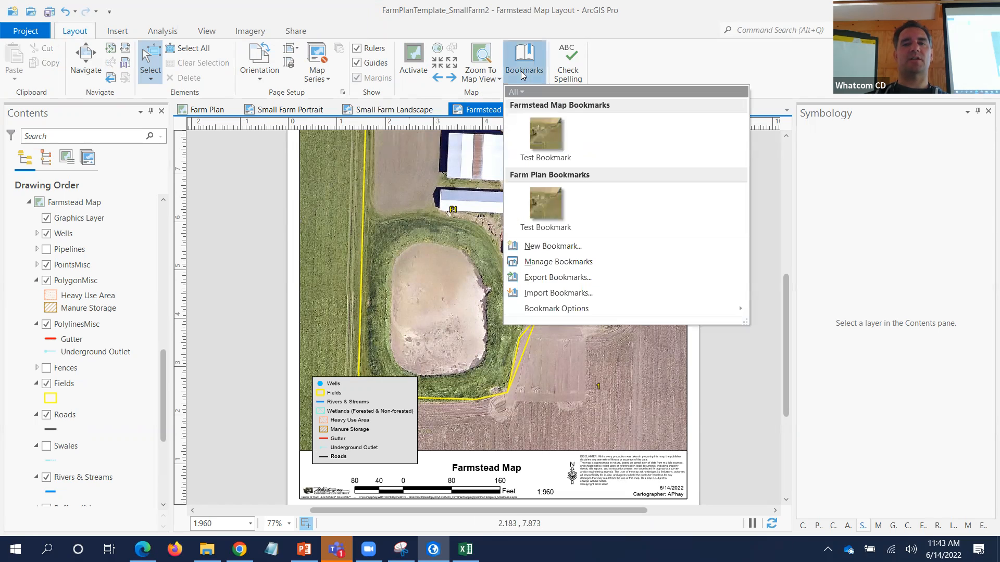
left_click(552, 246)
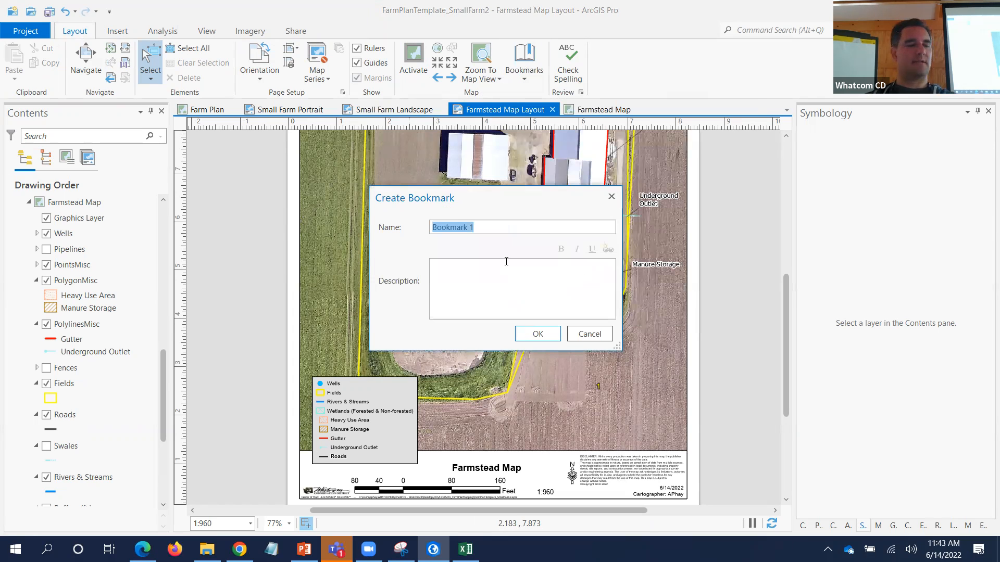
type("Andys Small F")
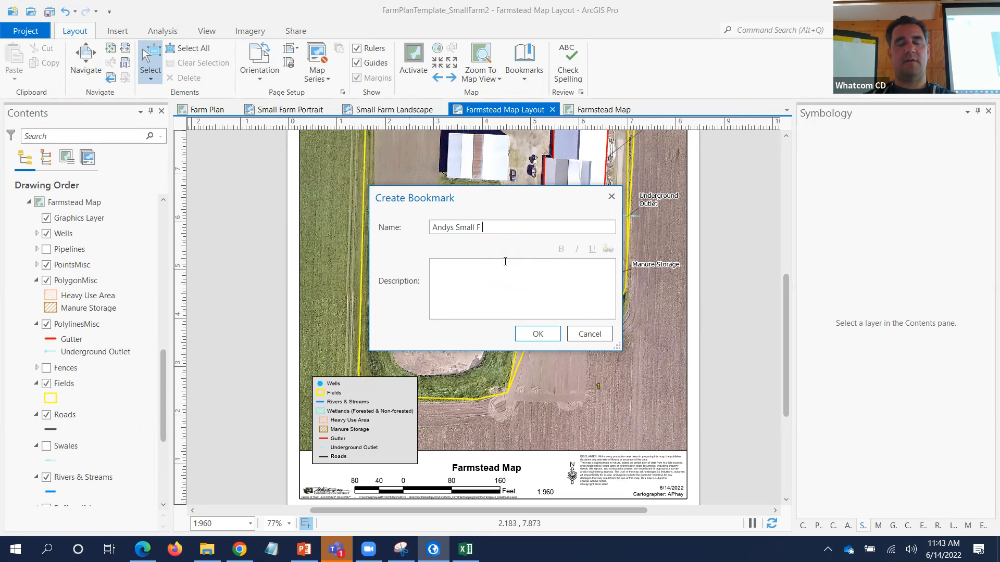
key("Return")
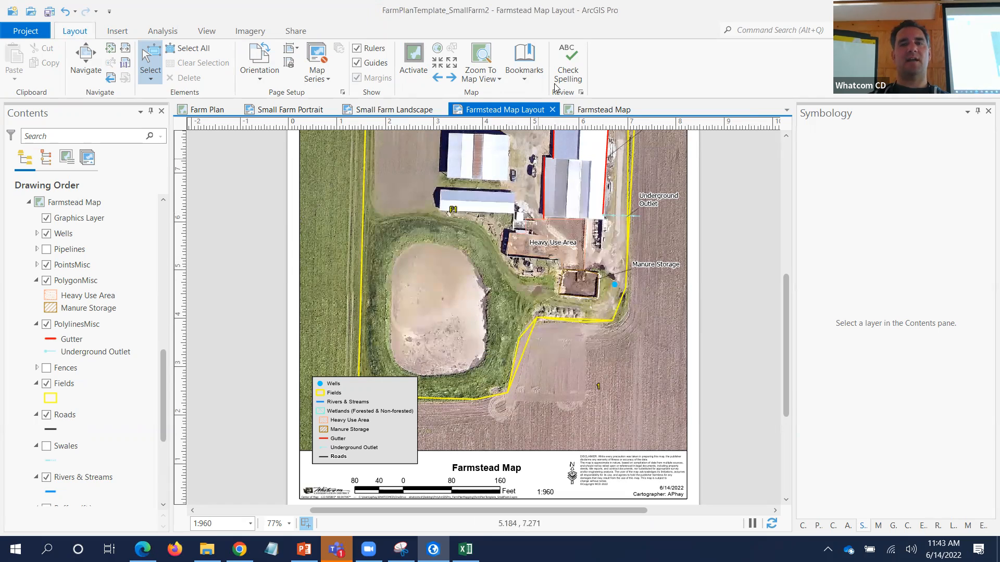
left_click(524, 61)
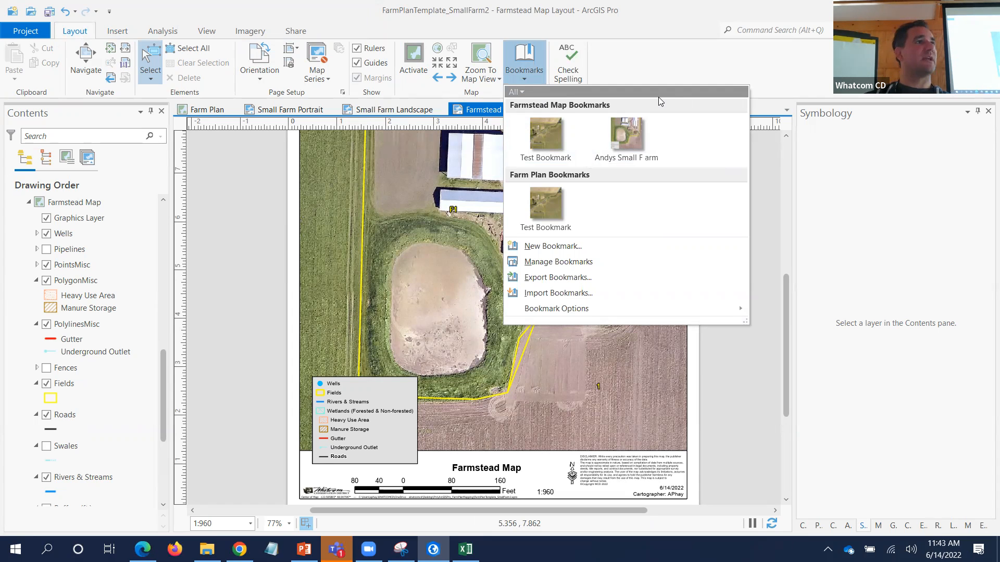
left_click(679, 56)
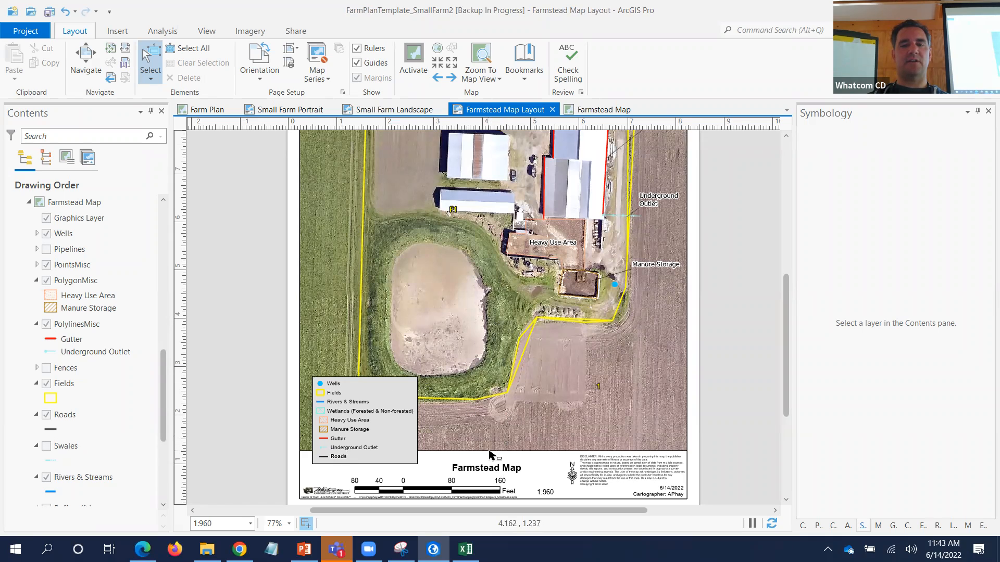
- Show the element properties pane and collapse the Layers Map Frame layer list in Contents
left_click(493, 471)
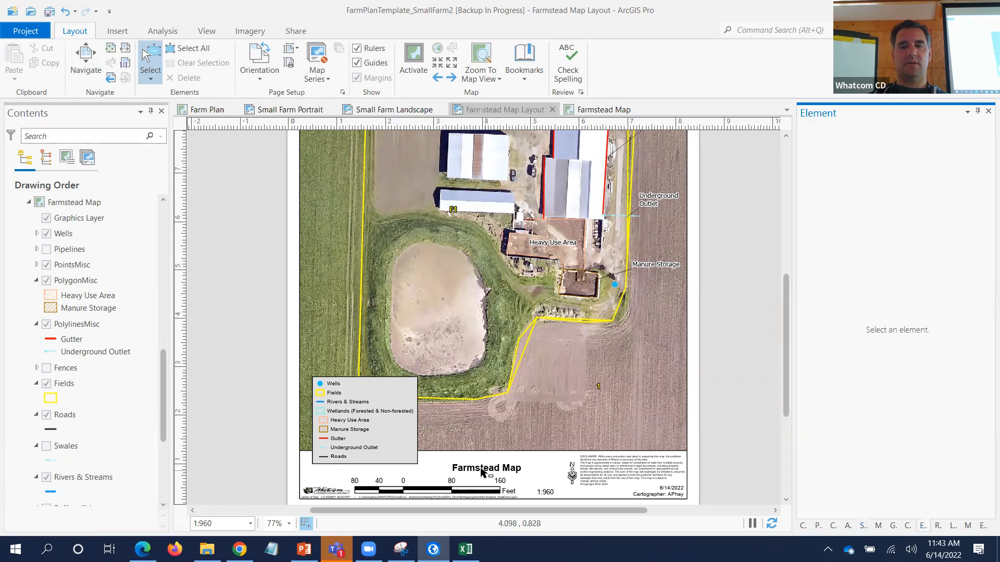
left_click(260, 364)
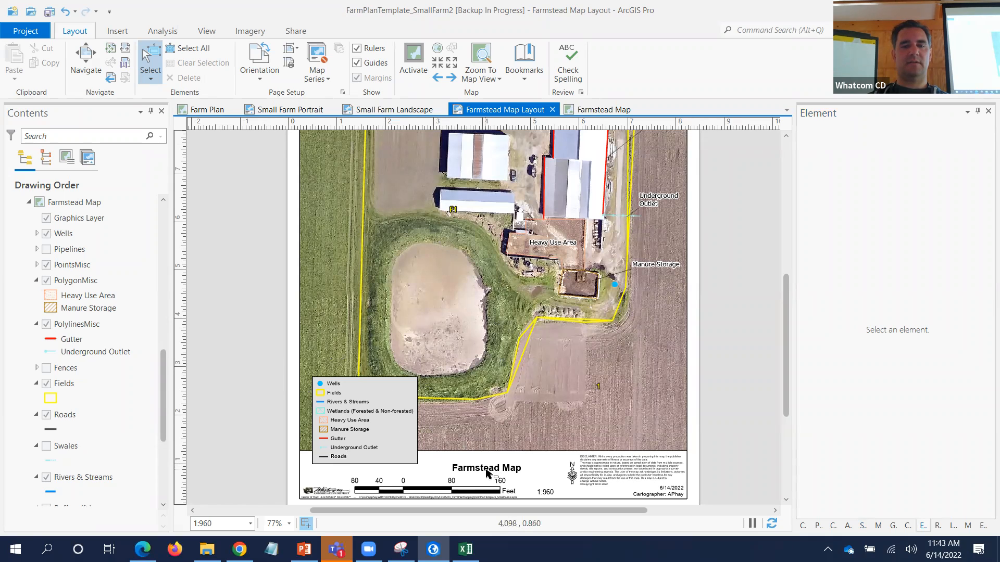
left_click(164, 233)
left_click(164, 233)
left_click_drag(164, 242, 162, 314)
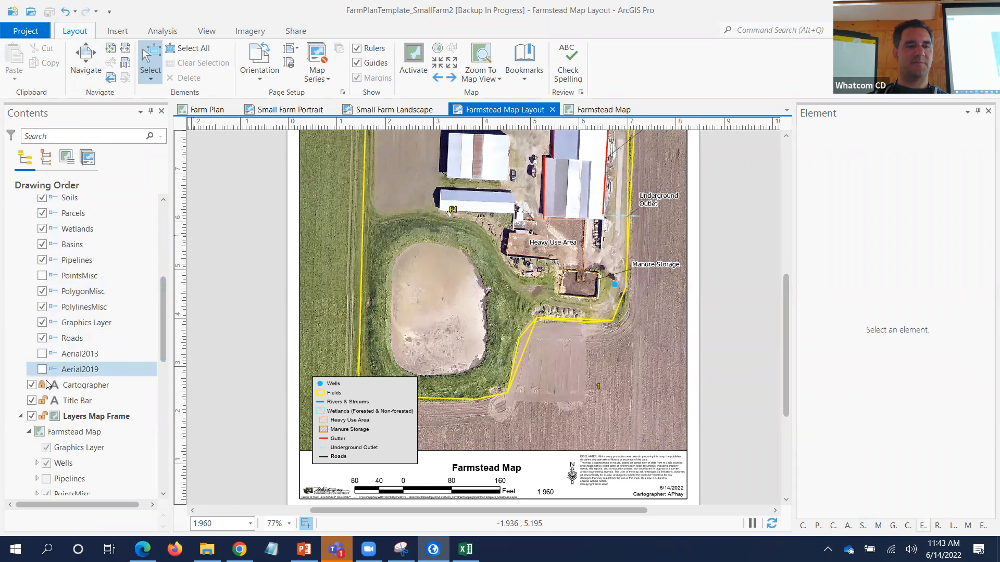
left_click(21, 416)
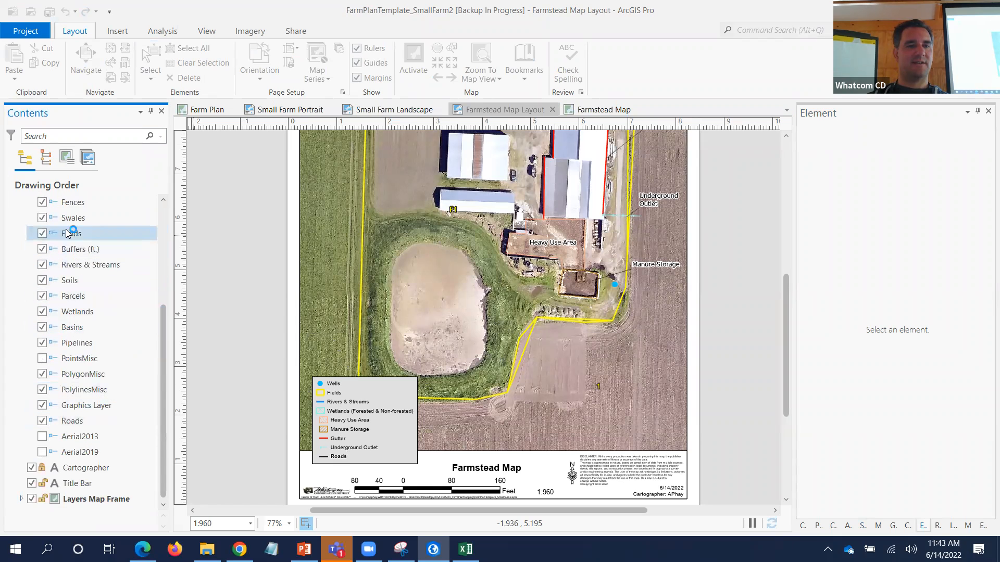
scroll(129, 305, "down", 1)
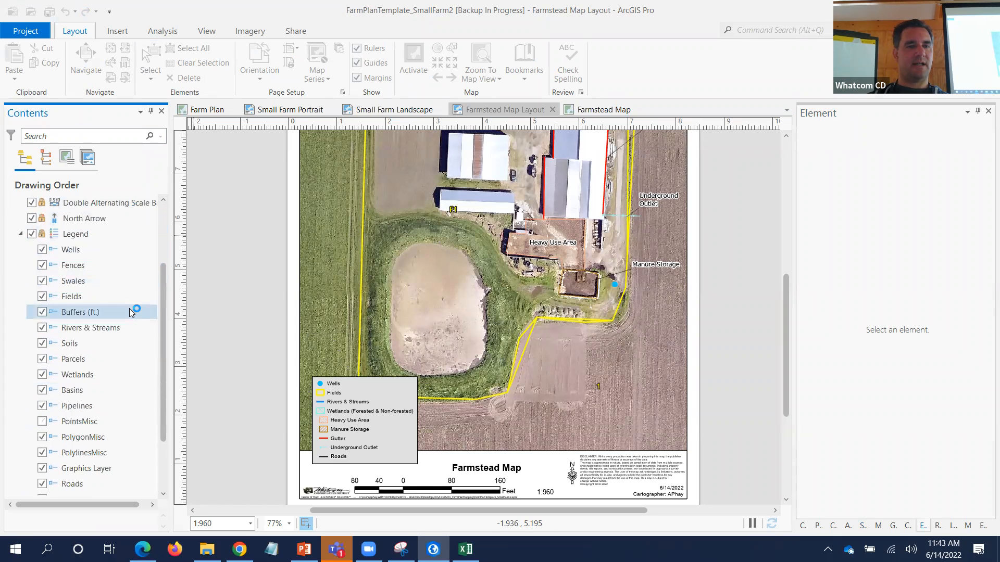
scroll(83, 318, "down", 1)
scroll(82, 319, "up", 3)
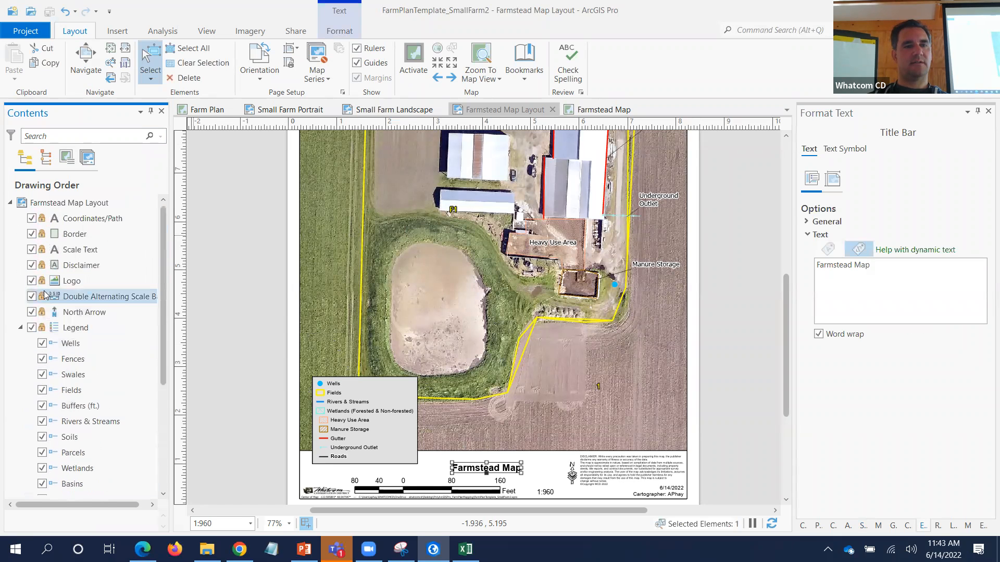
- Collapse the Legend group in Contents and put the map title into in-place editing
left_click(21, 328)
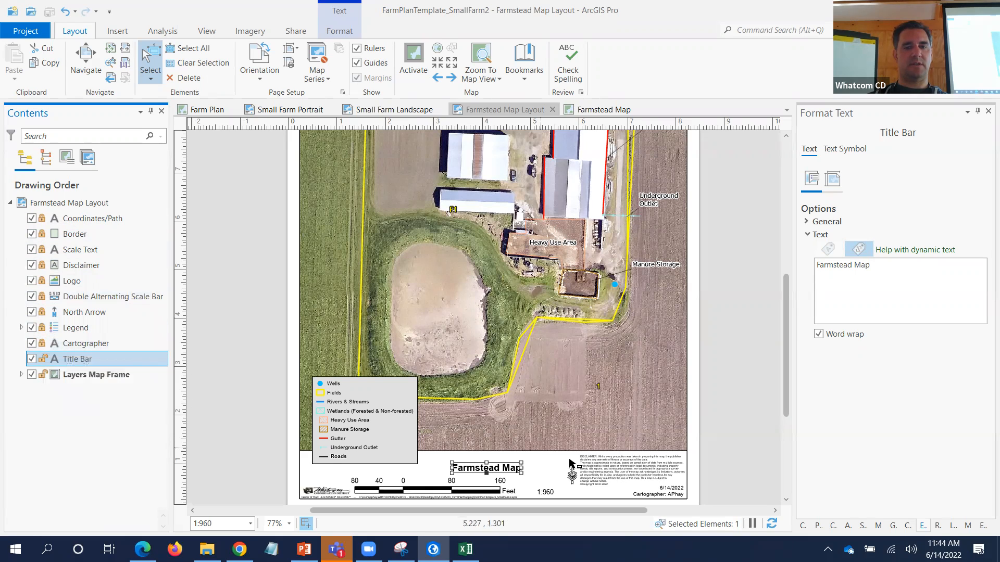
left_click(502, 467)
double_click(501, 466)
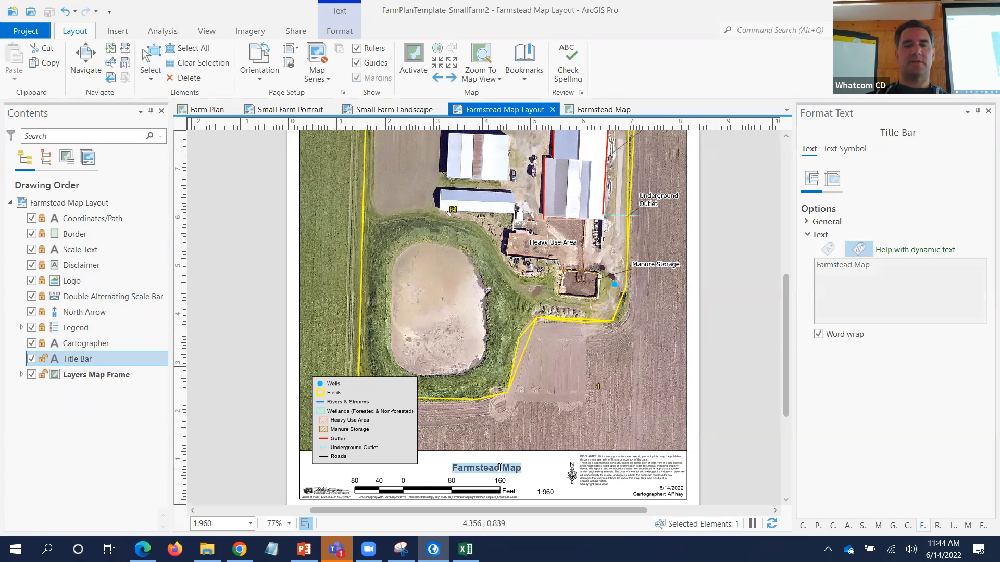
- Insert the farm's name on its own line above 'Farmstead Map' in the title
left_click(463, 468)
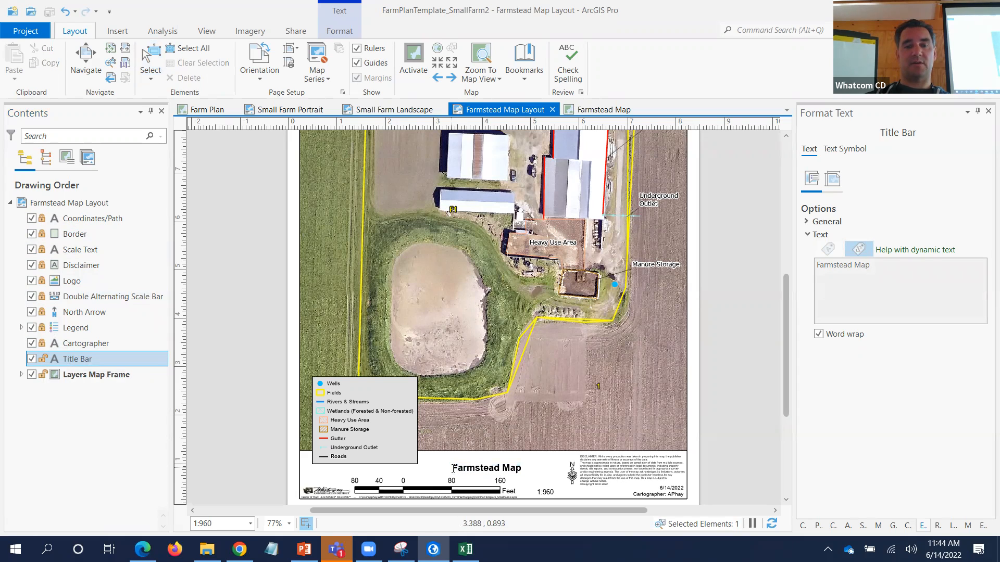
type("Sm")
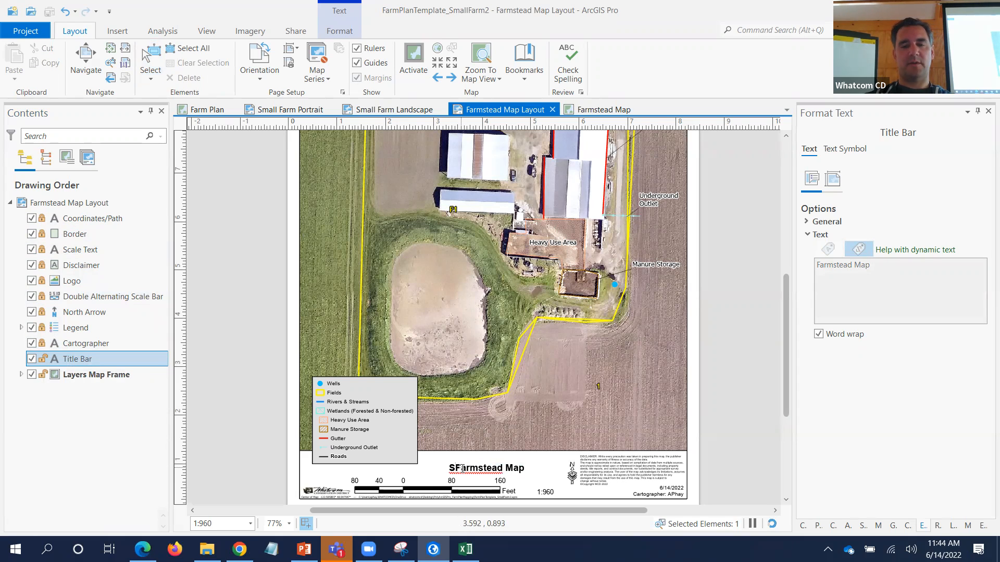
key("BackSpace")
key("BackSpace")
type("S")
key("BackSpace")
type("And")
type("y's ")
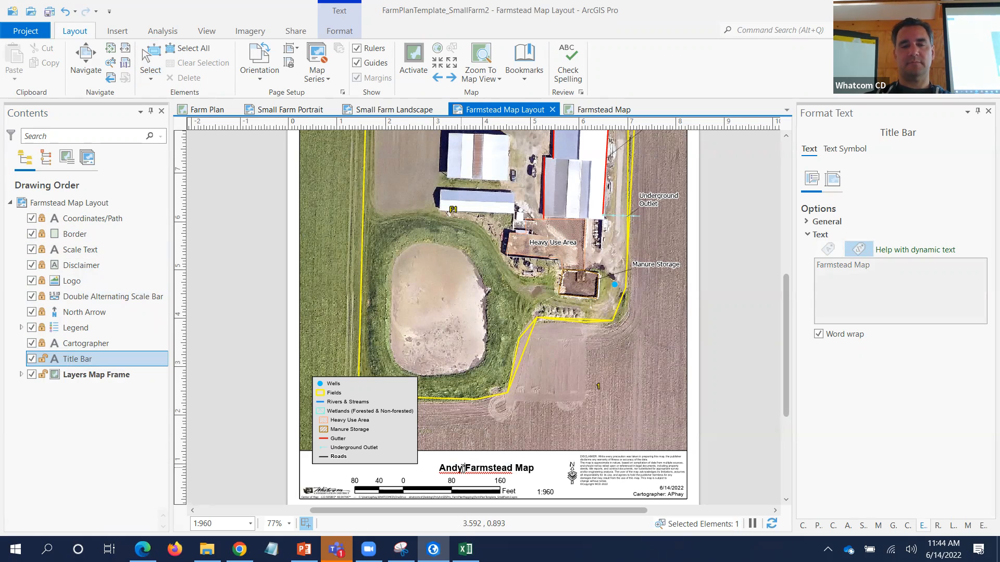
type("S")
key("BackSpace")
type("Small Farm")
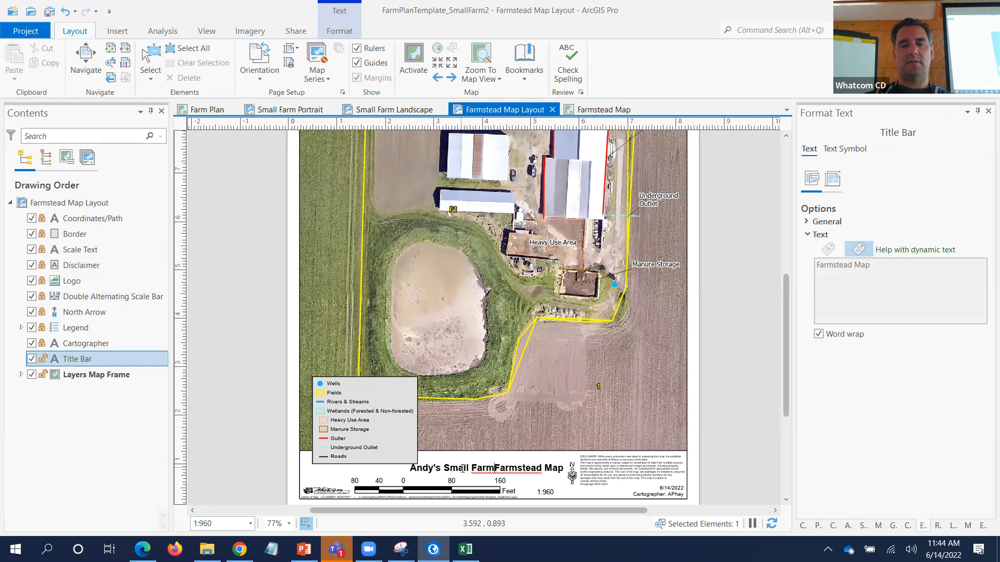
key("Return")
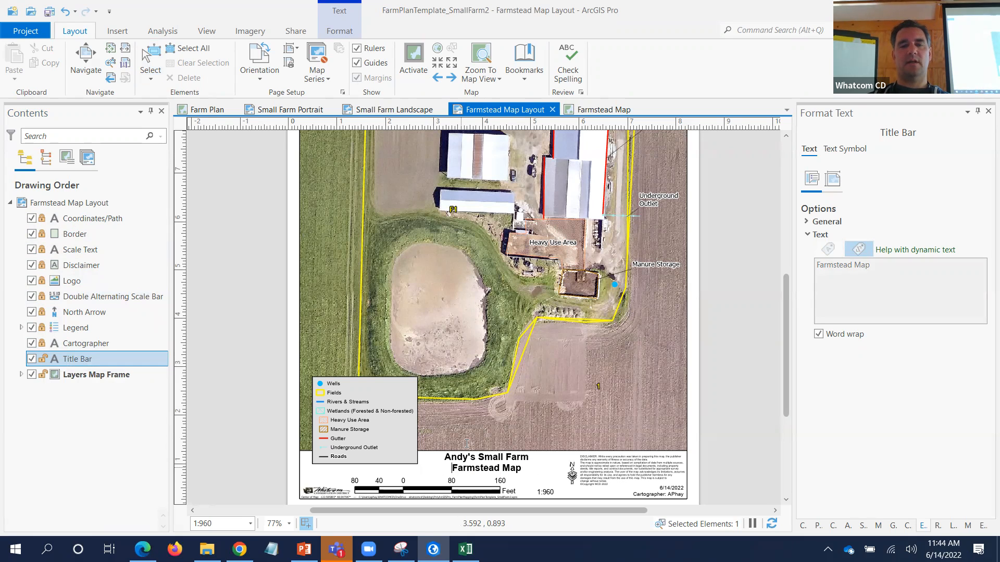
left_click(264, 316)
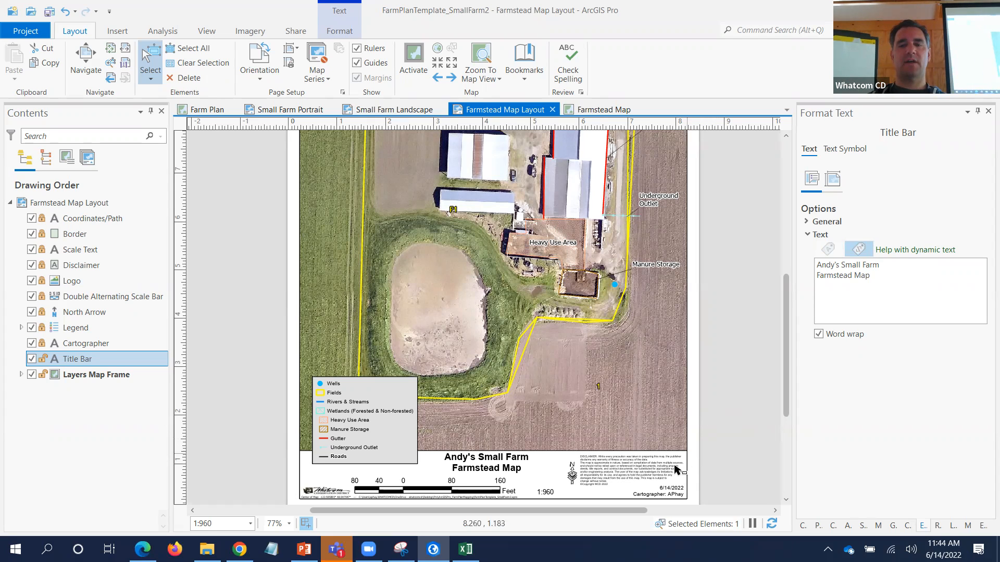
left_click(678, 493)
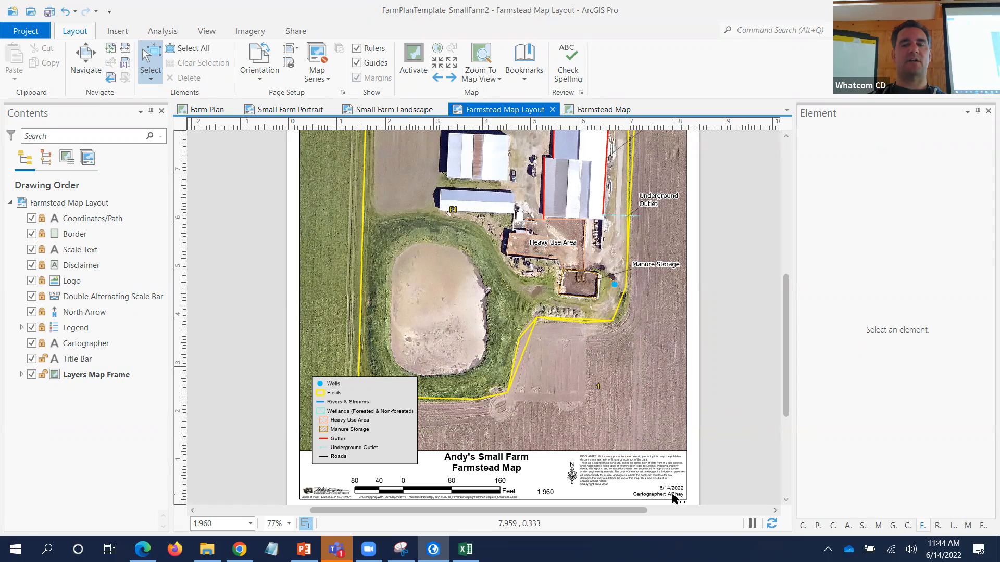
- Unlock the Cartographer text and inspect its dynamic short-date and current-user tags
left_click(42, 344)
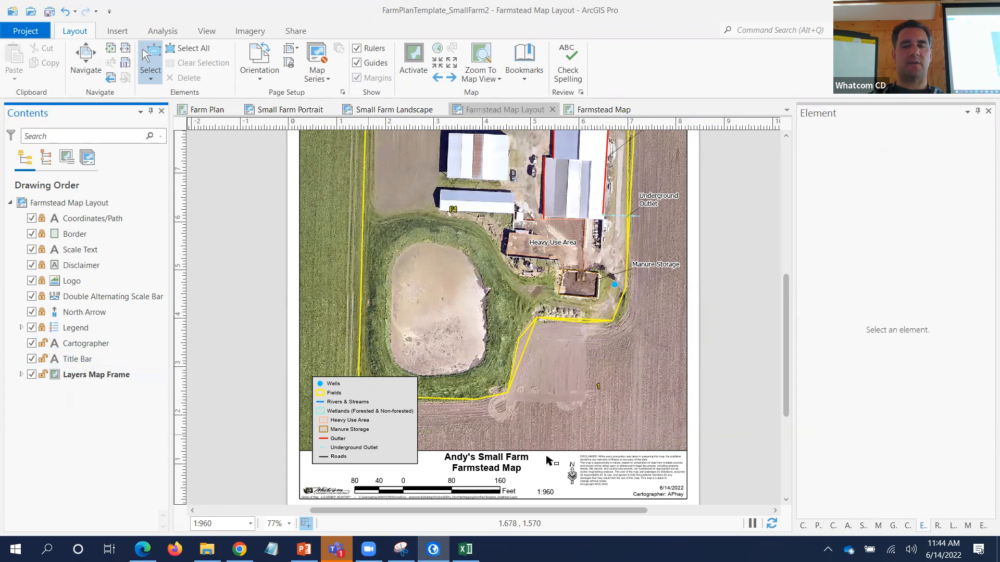
left_click(664, 500)
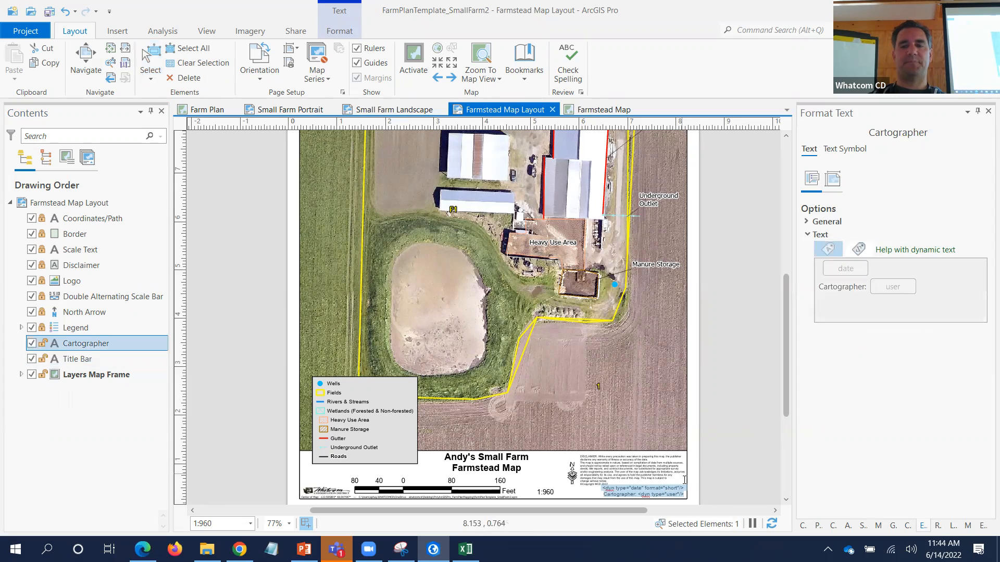
scroll(688, 505, "up", 6)
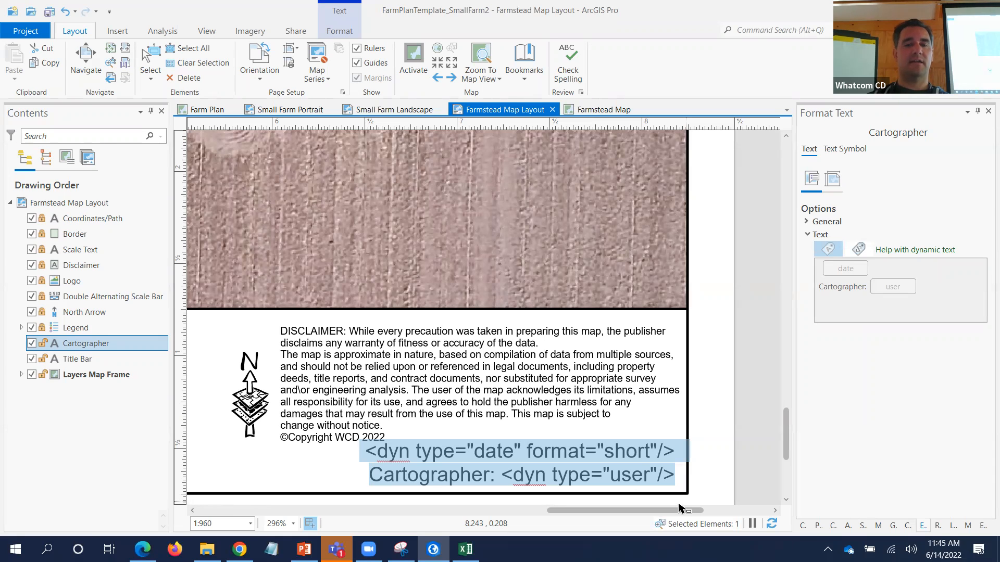
left_click(501, 451)
double_click(489, 450)
left_click_drag(602, 451, 652, 453)
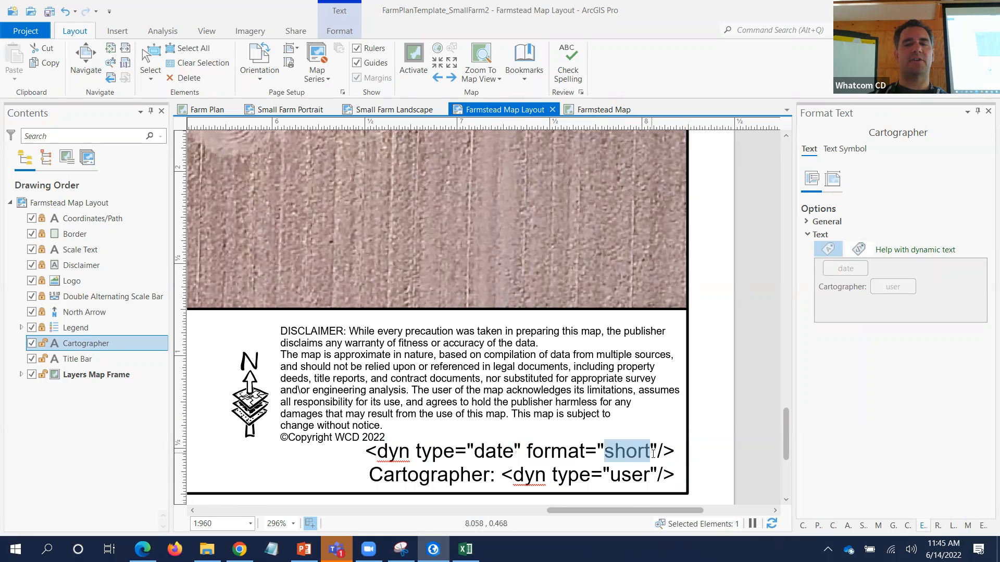
left_click_drag(502, 474, 672, 472)
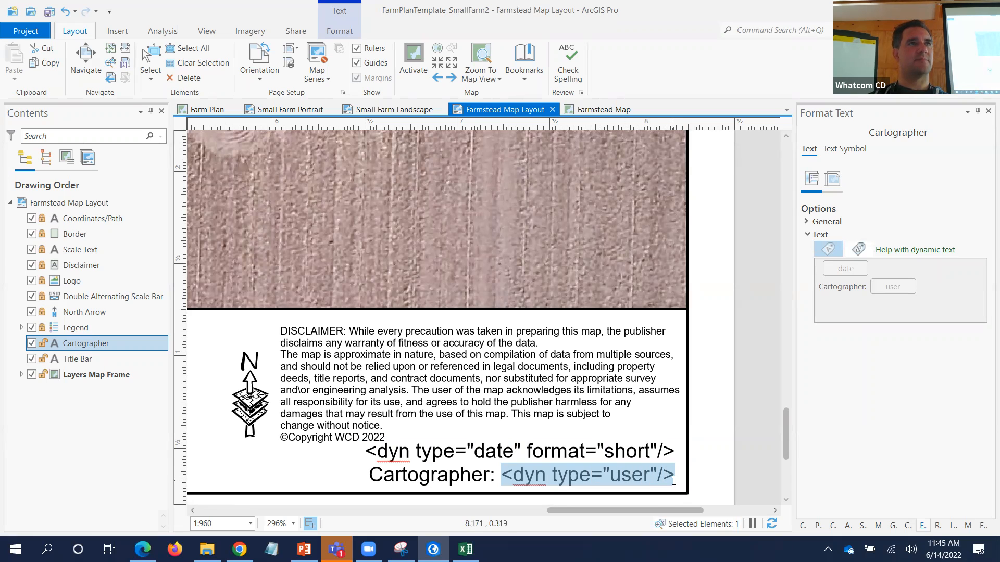
key("Escape")
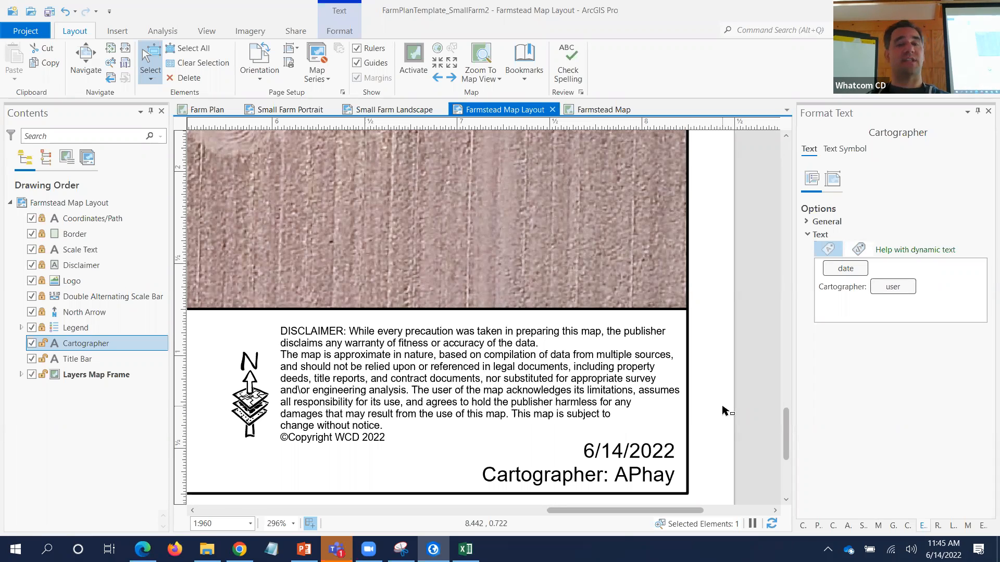
- Unlock the Disclaimer text and inspect the yyyy year tag in its copyright line
left_click(386, 403)
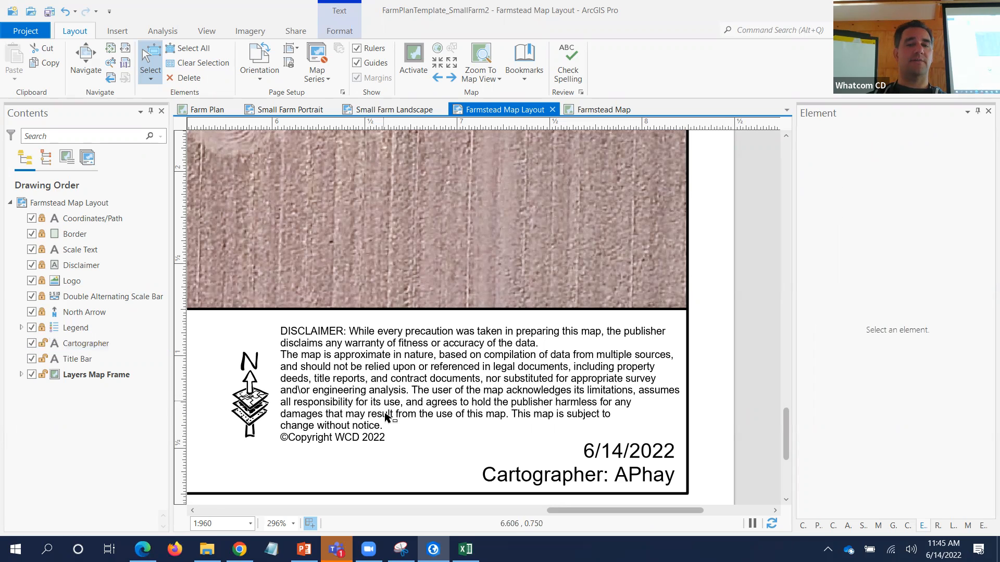
left_click(42, 265)
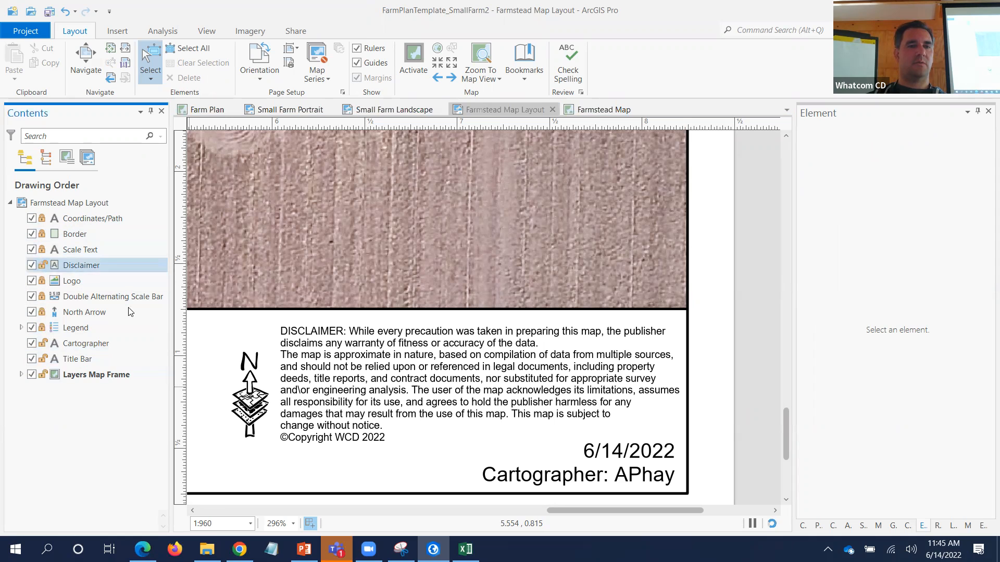
left_click(300, 374)
double_click(301, 374)
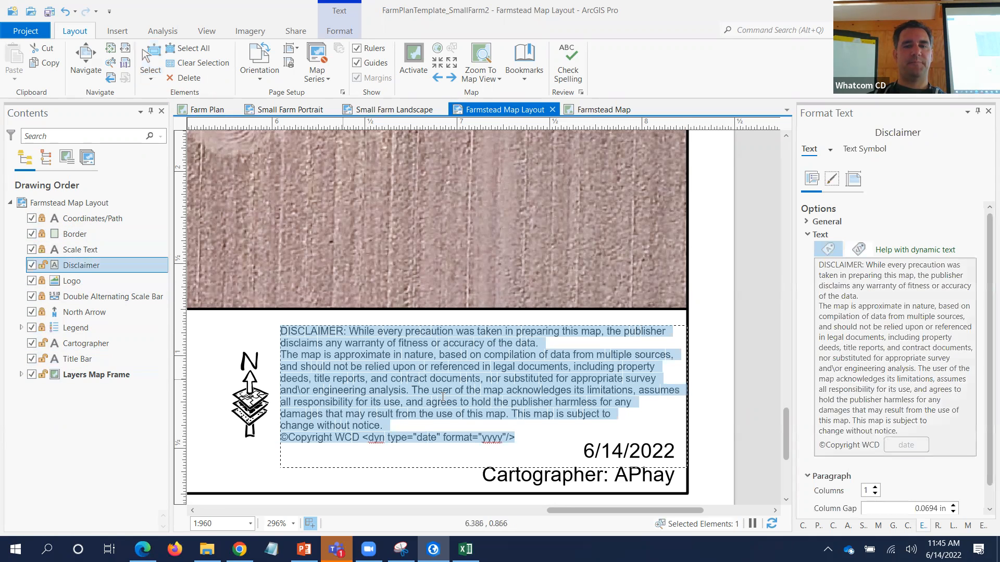
left_click(508, 439)
left_click_drag(504, 439, 482, 440)
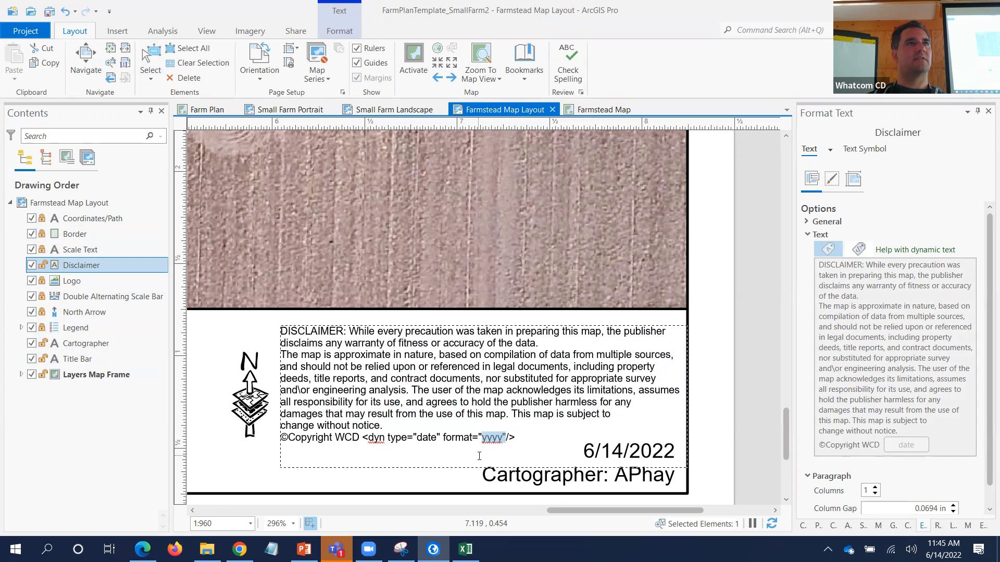
key("Escape")
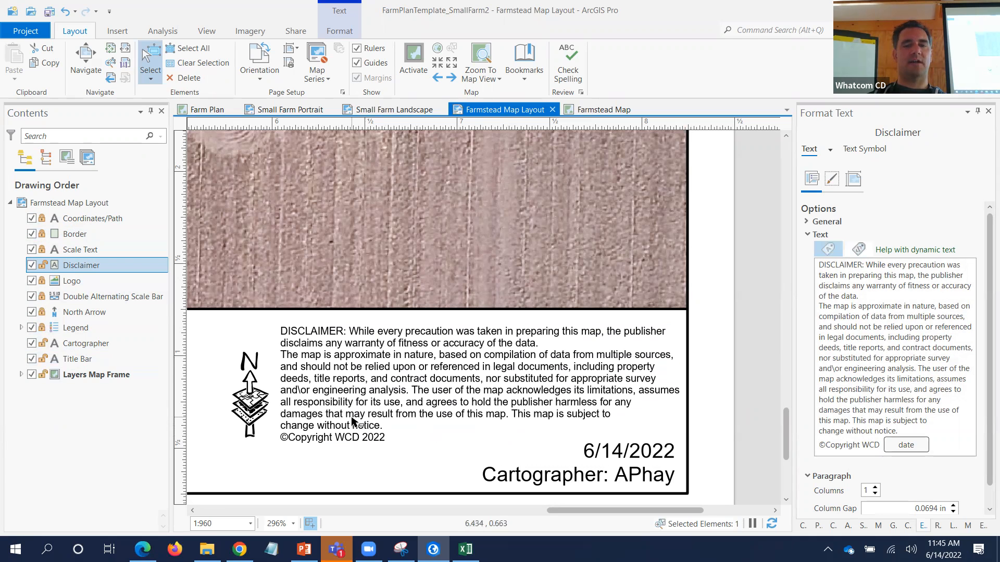
scroll(354, 421, "down", 5)
left_click_drag(462, 510, 303, 510)
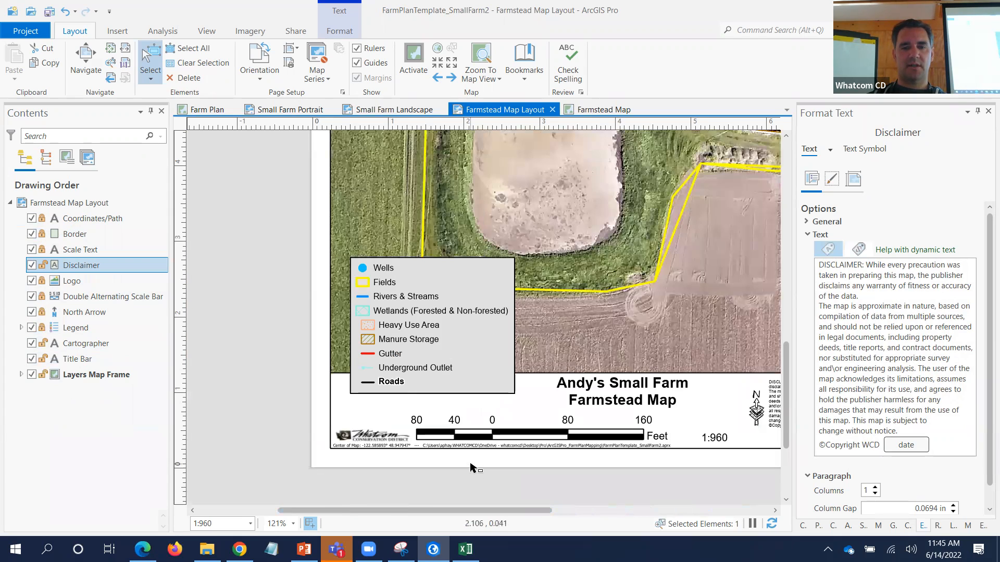
- Unlock Coordinates/Path and reveal its Layers Map Frame lowerLeft coordinate and project-path tags
scroll(472, 467, "up", 3)
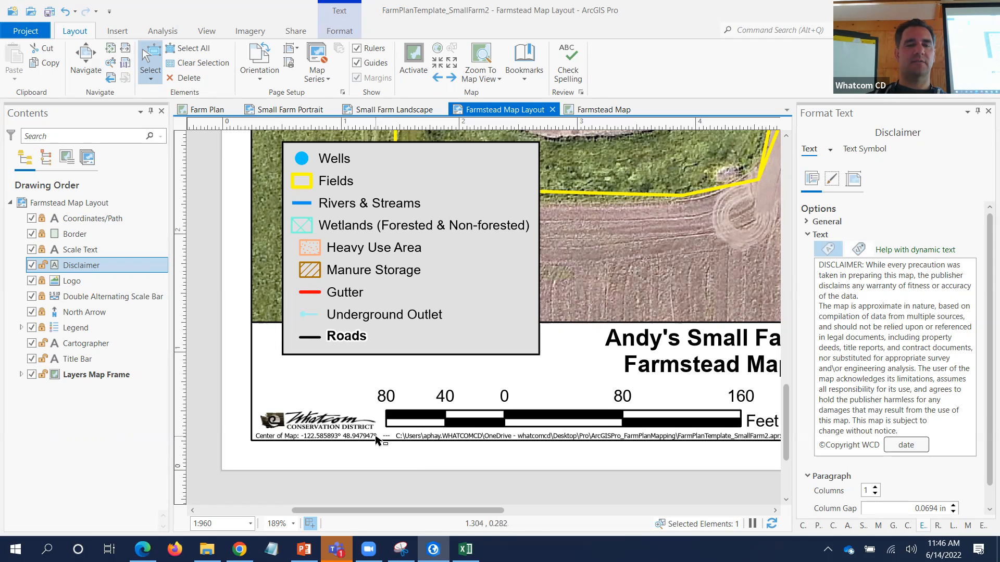
left_click(359, 439)
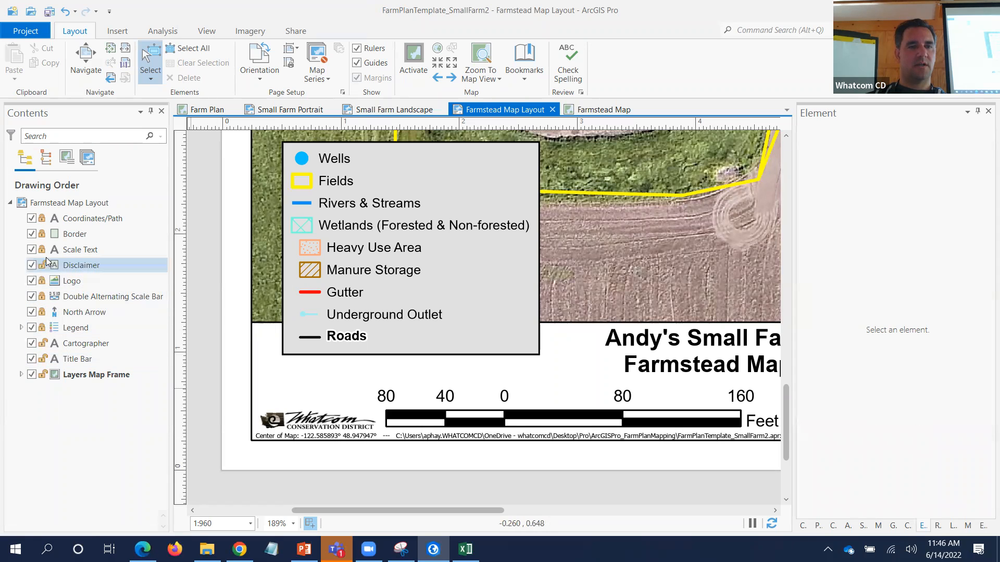
left_click(42, 219)
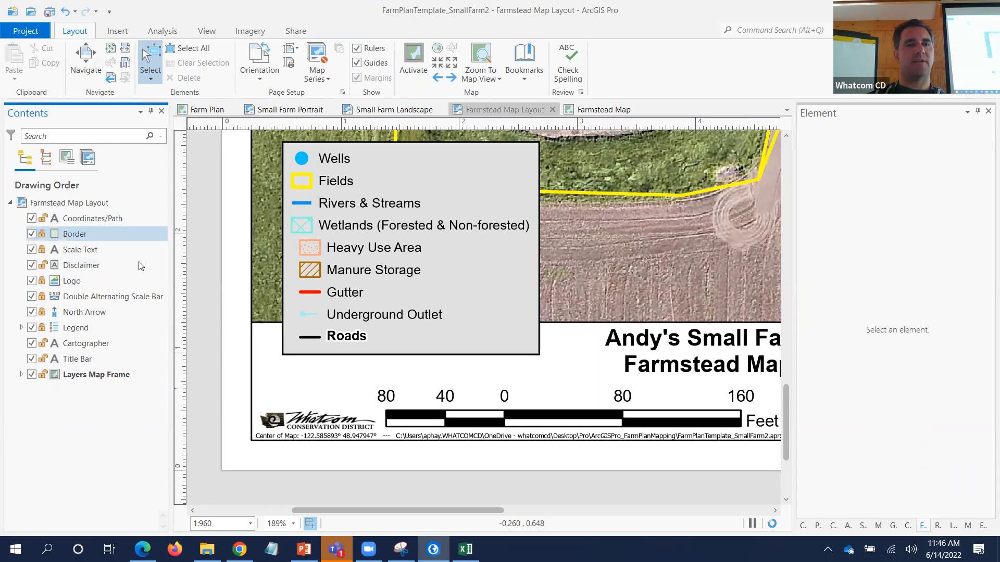
left_click(339, 437)
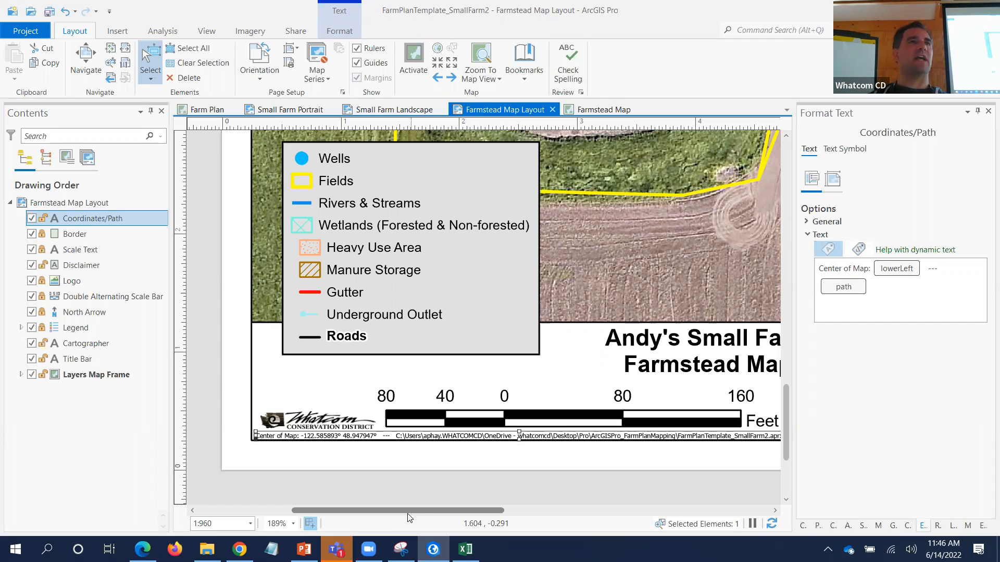
double_click(465, 436)
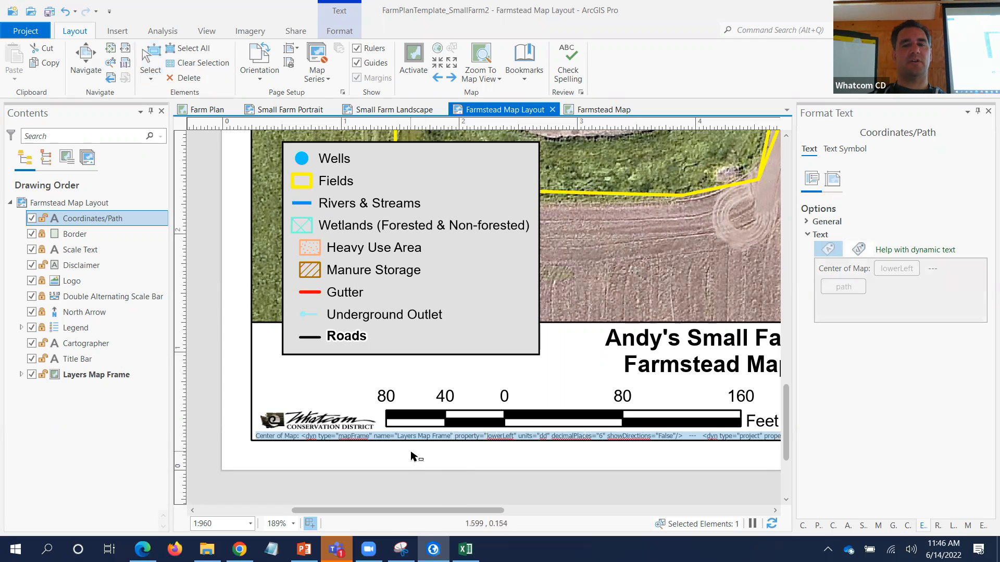
key("Escape")
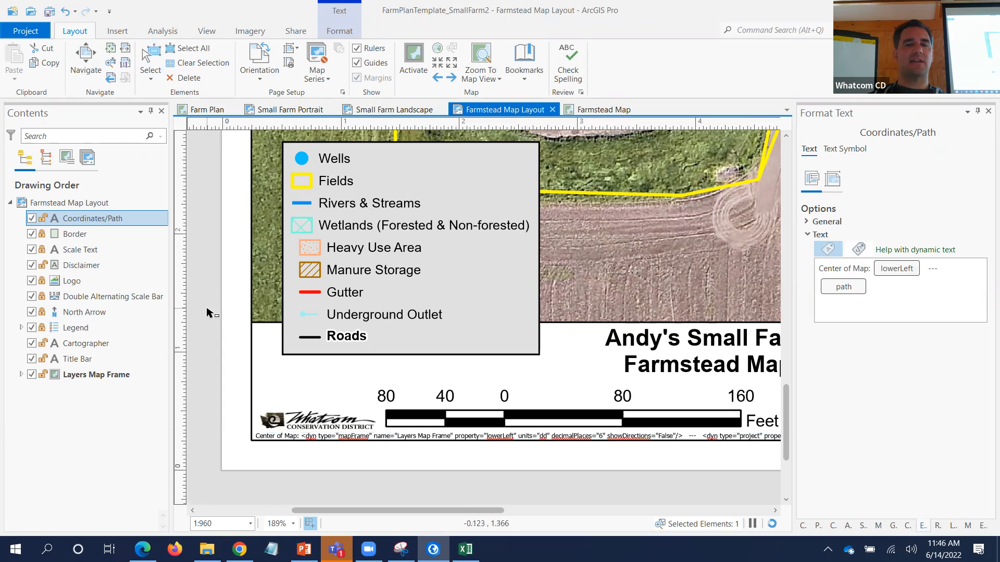
- Browse the Insert tab's Dynamic Text list and permanently dismiss the OneDrive deleted-files reminder
left_click(117, 30)
left_click(801, 77)
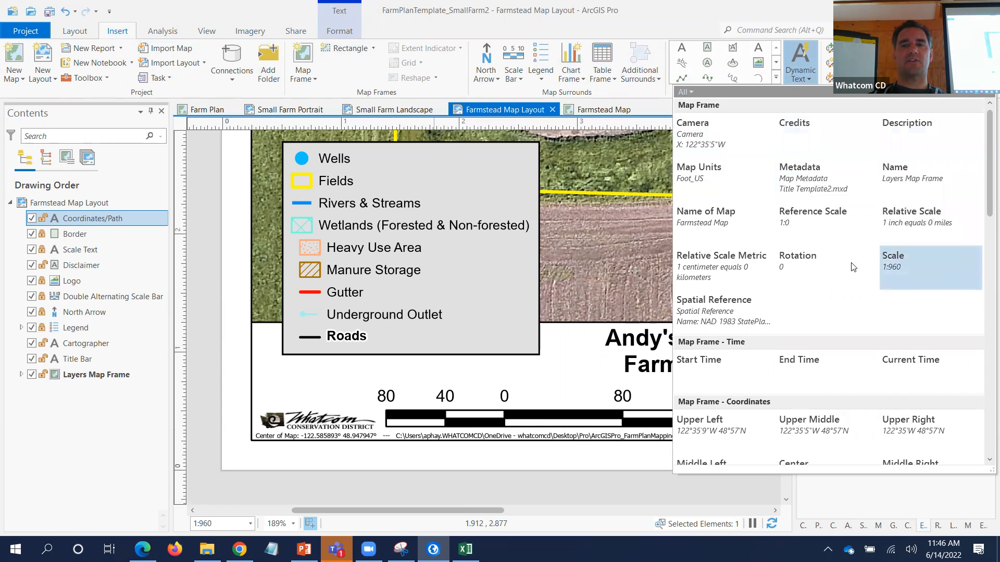
scroll(802, 284, "down", 2)
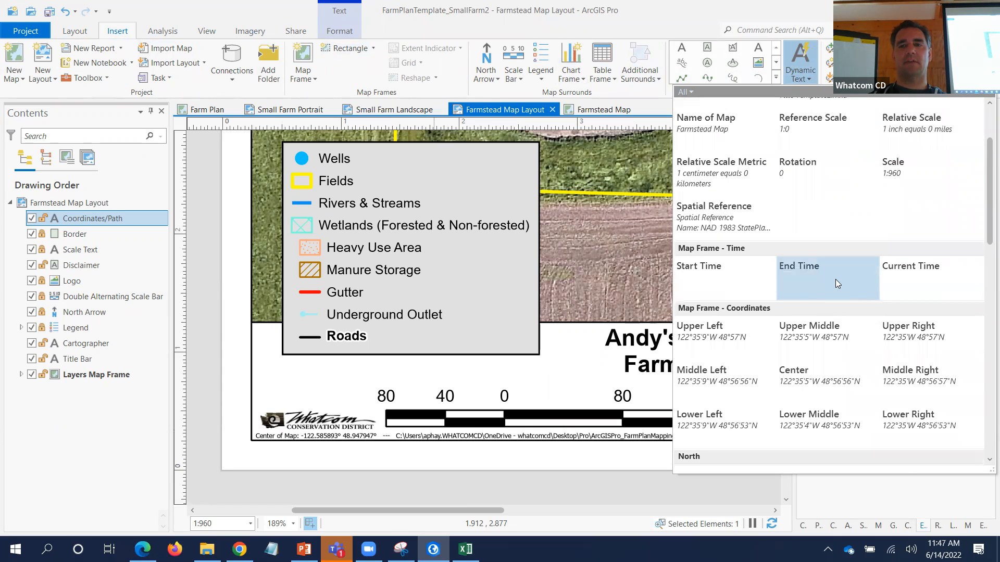
scroll(826, 279, "down", 3)
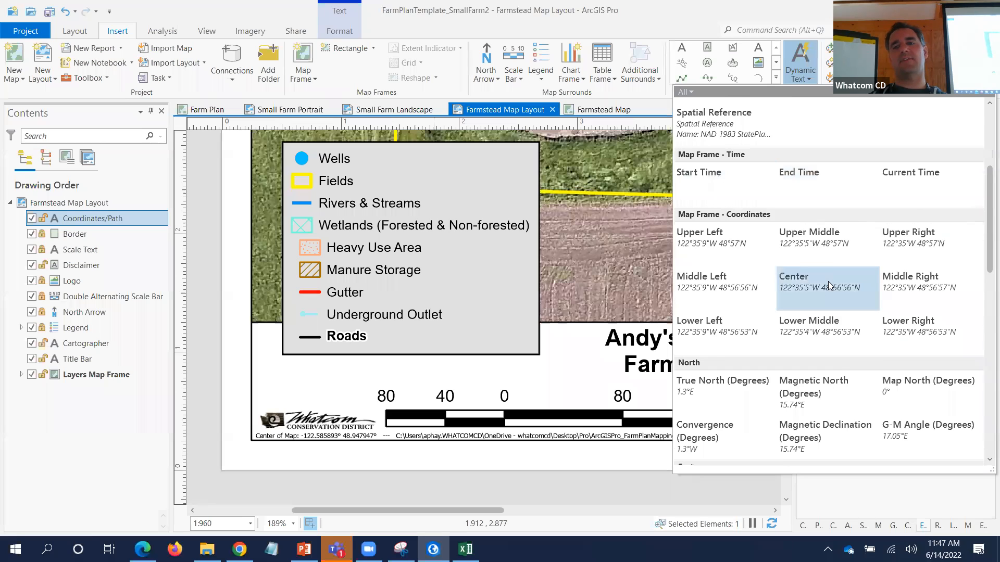
scroll(828, 283, "down", 4)
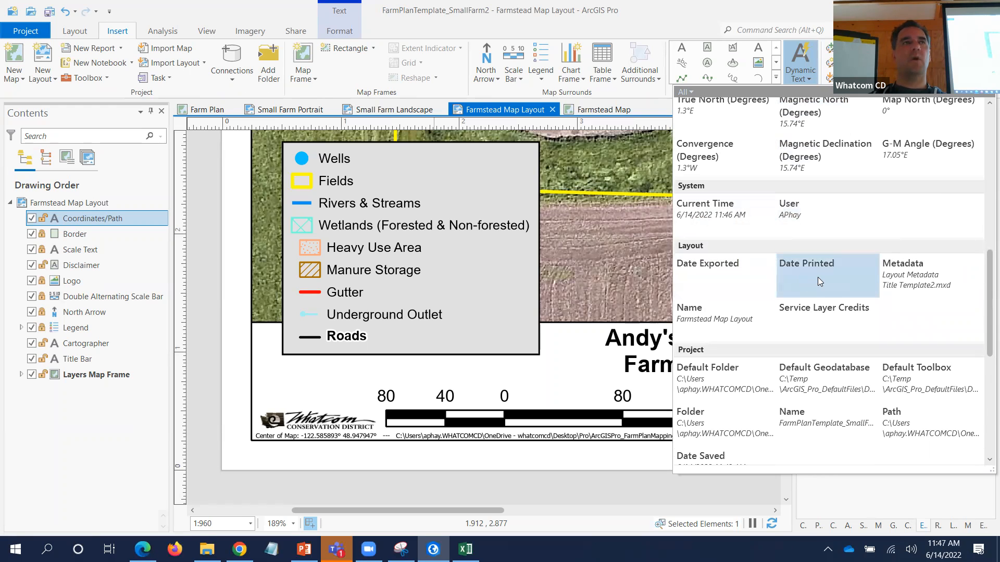
left_click(744, 279)
scroll(743, 279, "up", 2)
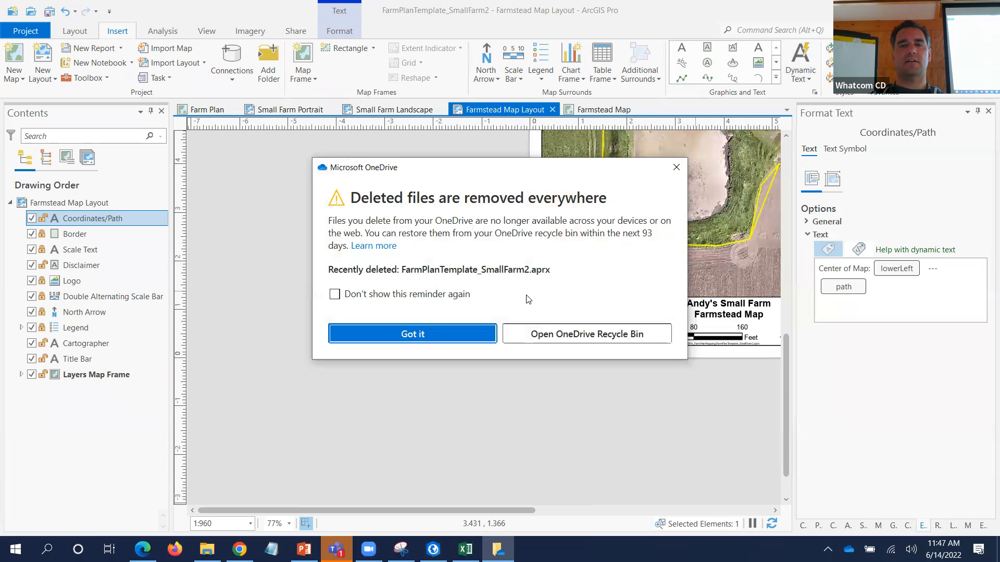
left_click(363, 304)
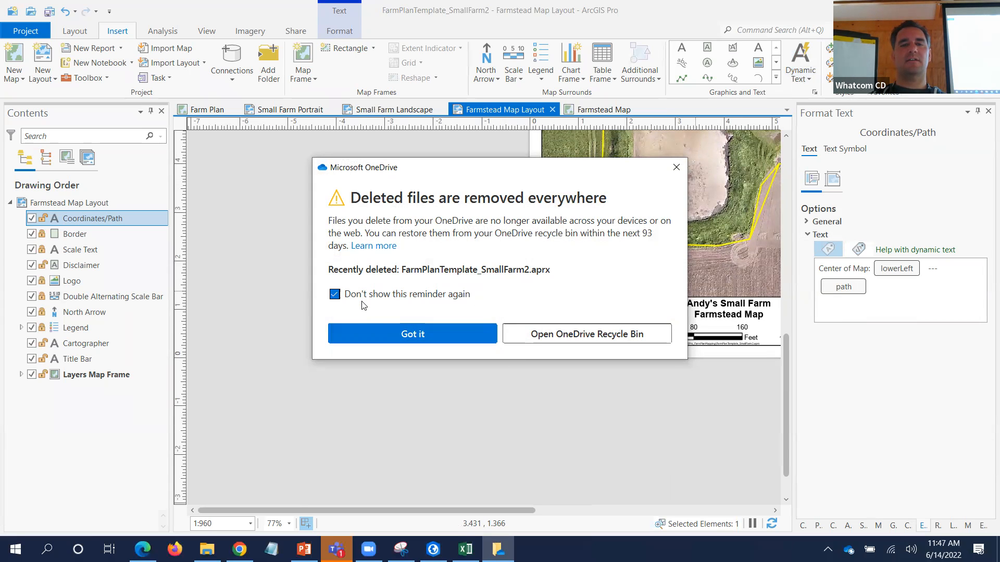
left_click(371, 334)
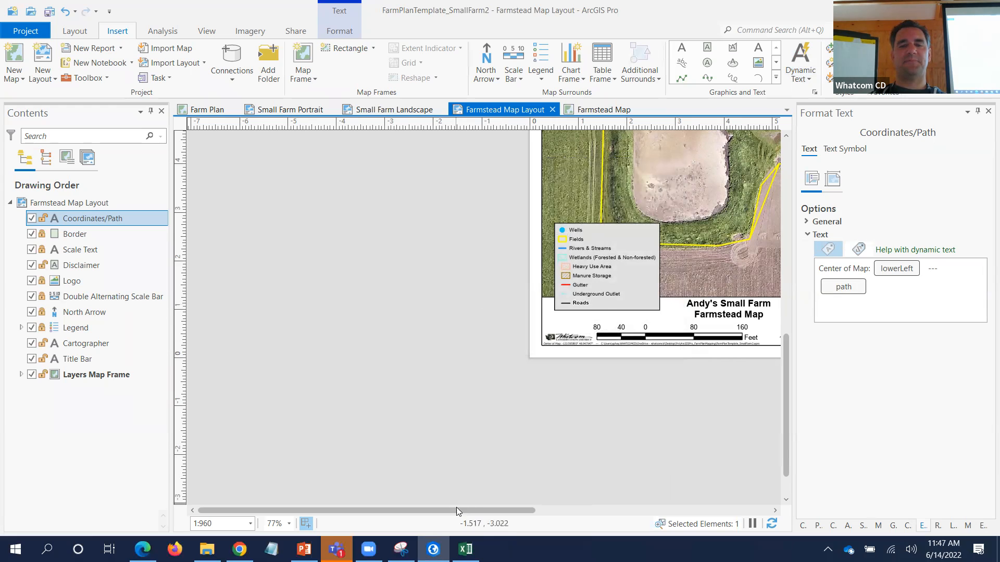
- Pick Service Layer Credits from the Dynamic Text list, ready to place
left_click_drag(459, 510, 519, 511)
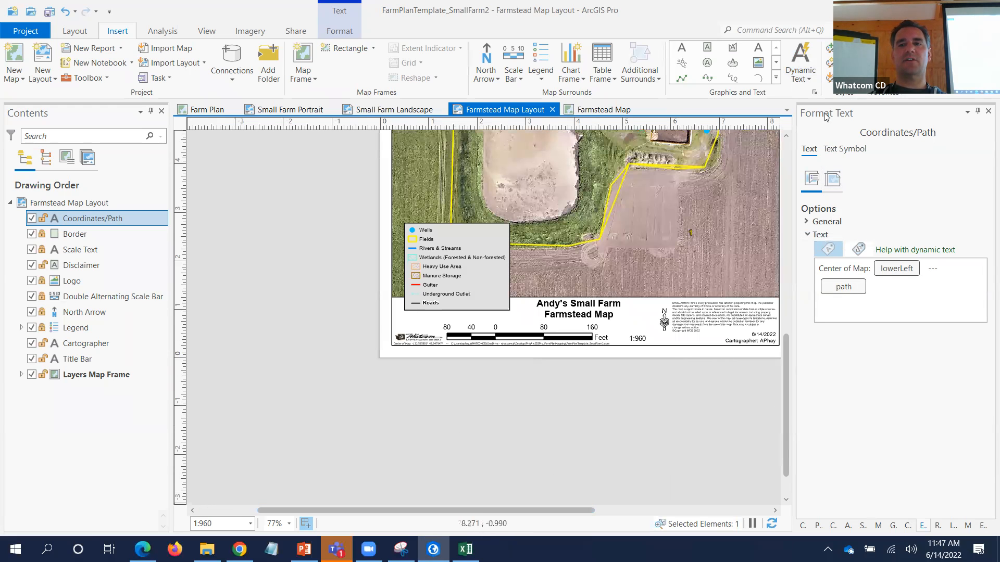
left_click(801, 66)
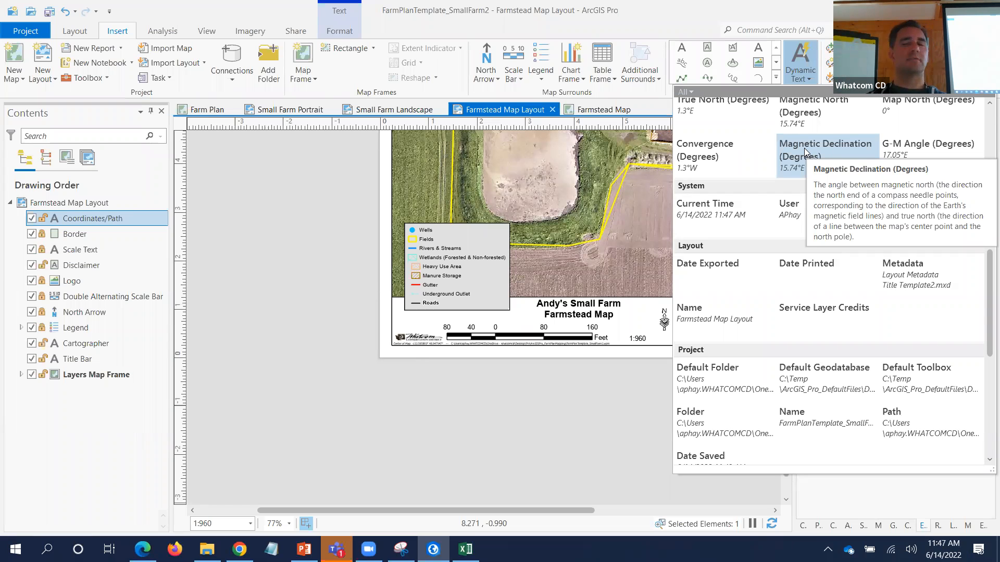
left_click(822, 336)
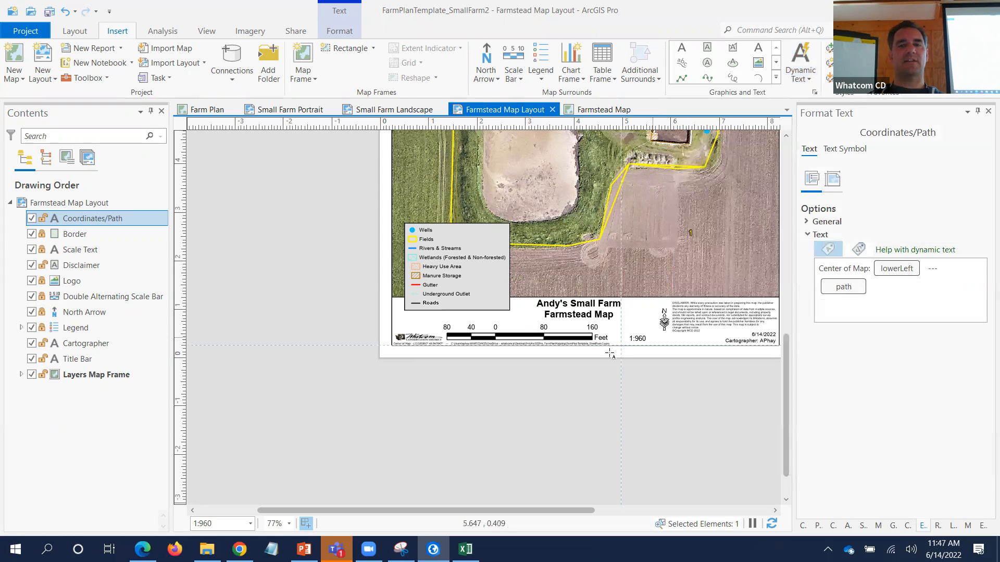
scroll(398, 312, "up", 4)
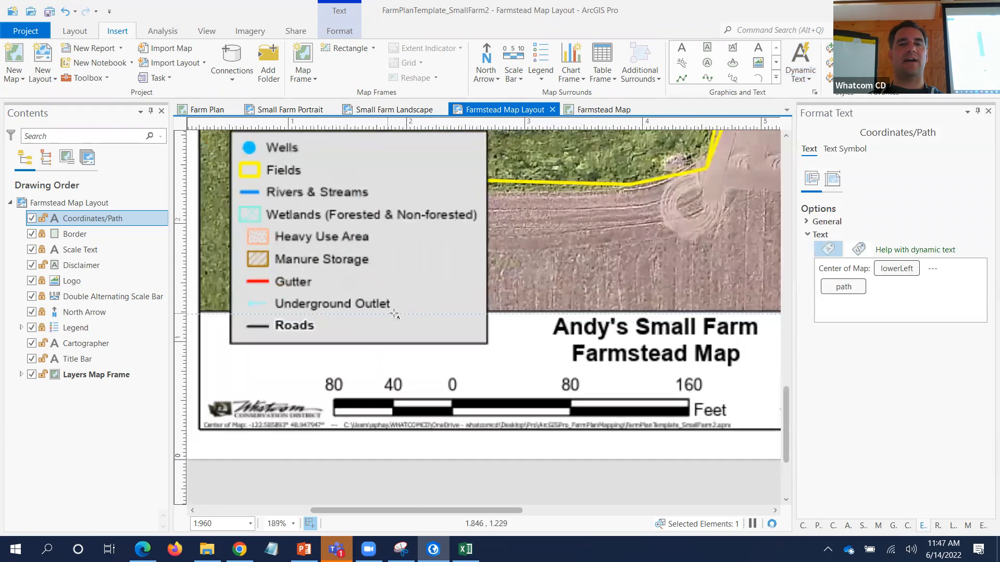
scroll(398, 311, "down", 4)
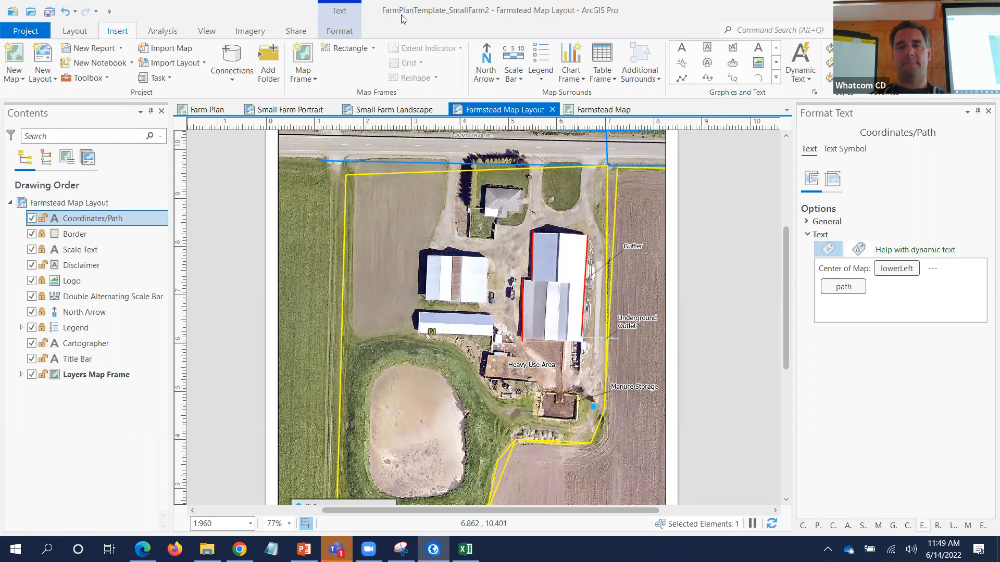
- Switch to the Farm Plan map and open the Fields layer's attribute table
left_click(214, 110)
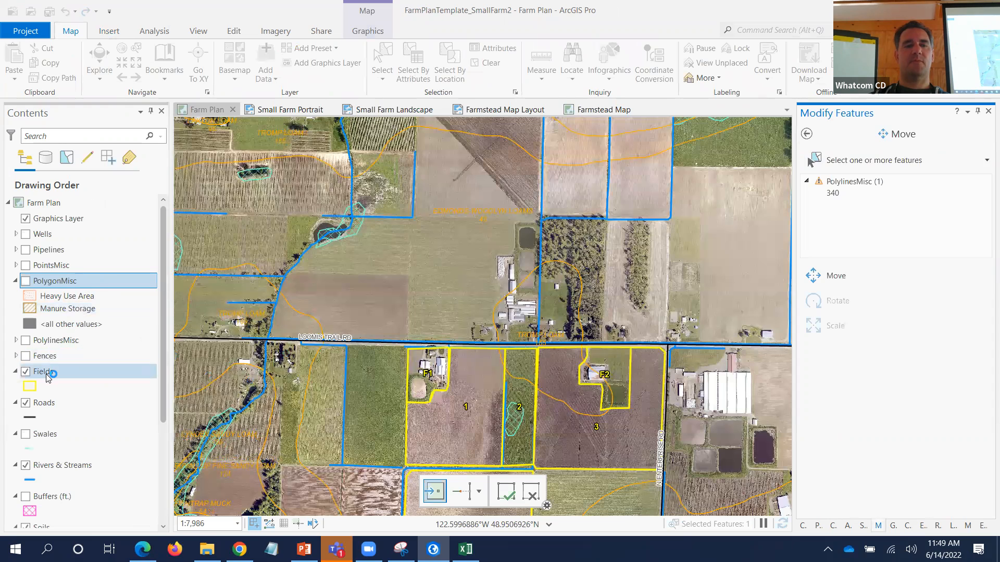
left_click(46, 373)
right_click(45, 373)
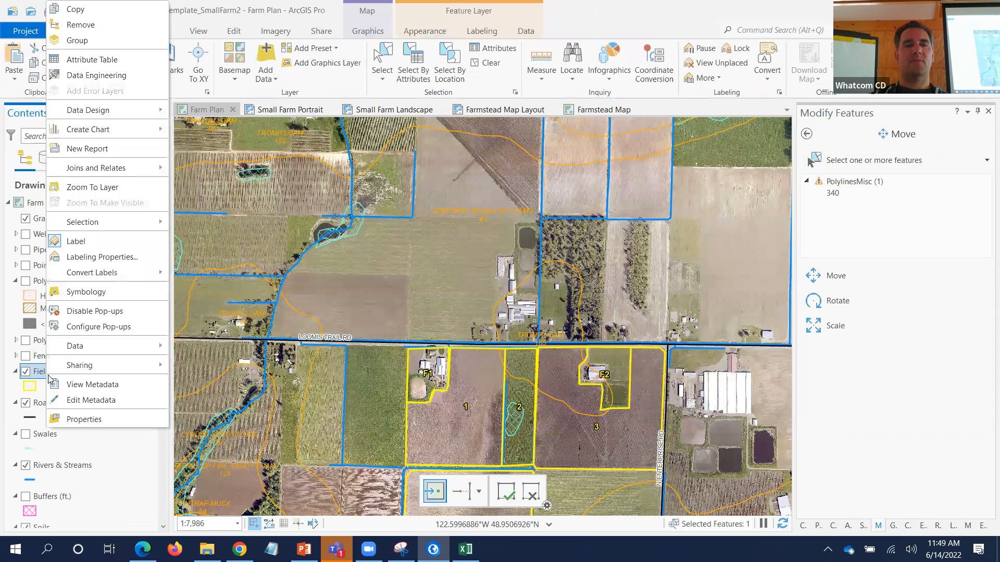
left_click(84, 59)
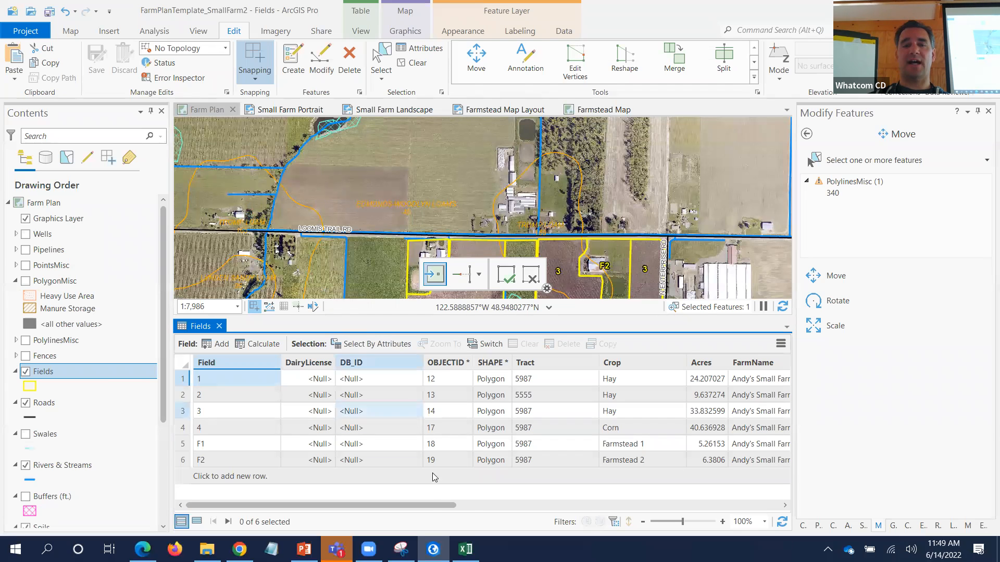
- Minimize ArcGIS Pro to the taskbar, leaving the farm plan project open
left_click_drag(436, 504, 693, 540)
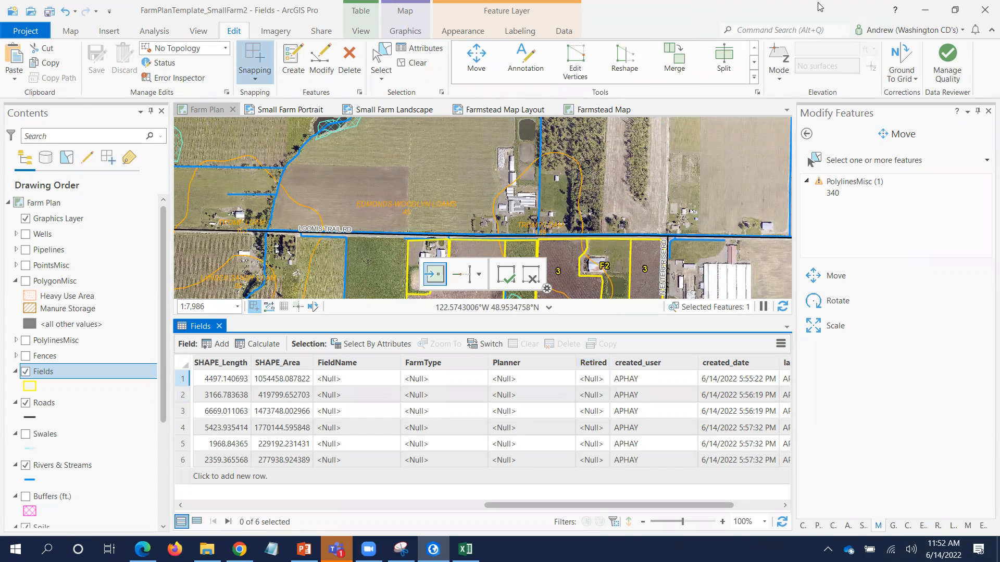
left_click(926, 10)
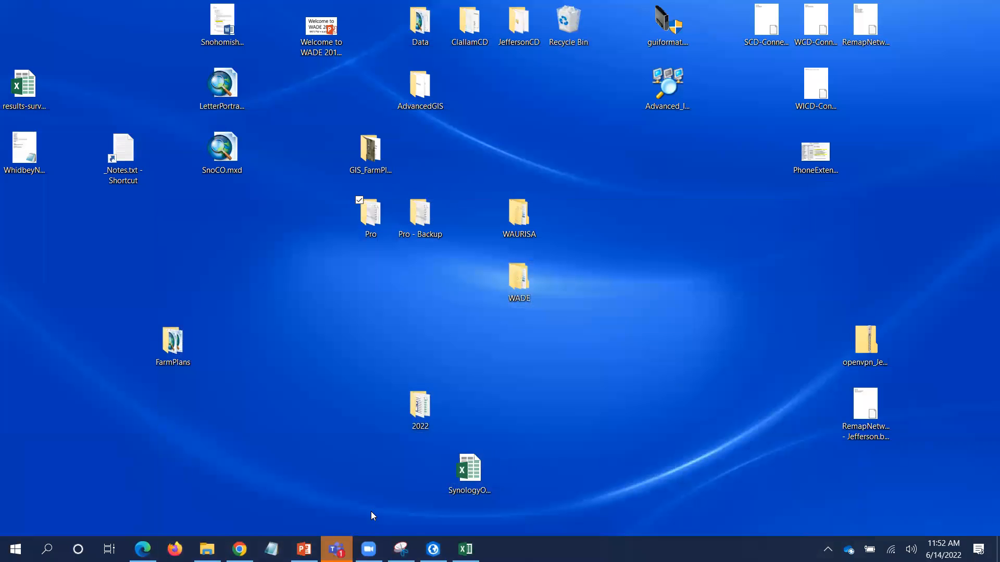